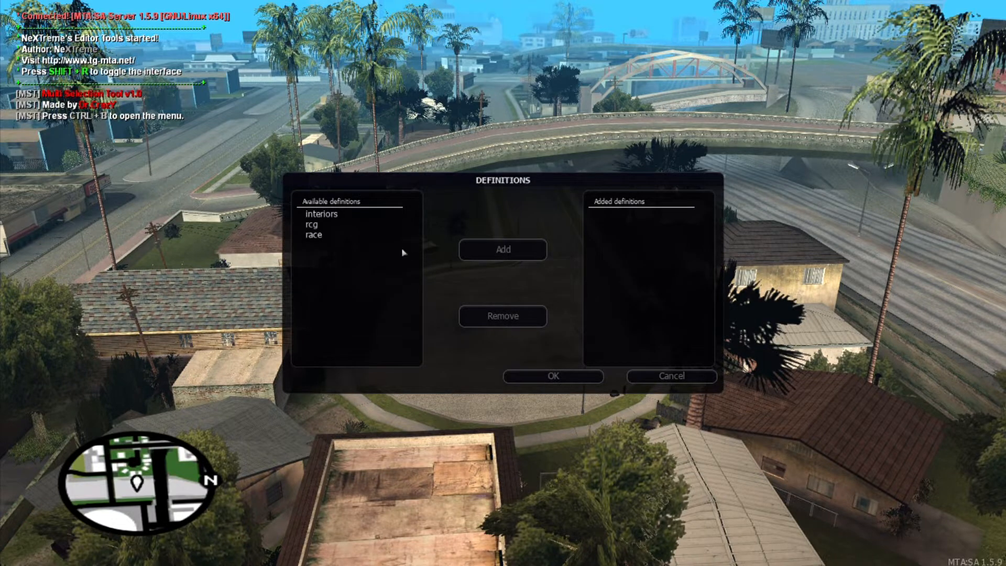
Step: Add the race definition to the map
left_click(346, 236)
left_click(463, 263)
left_click(579, 376)
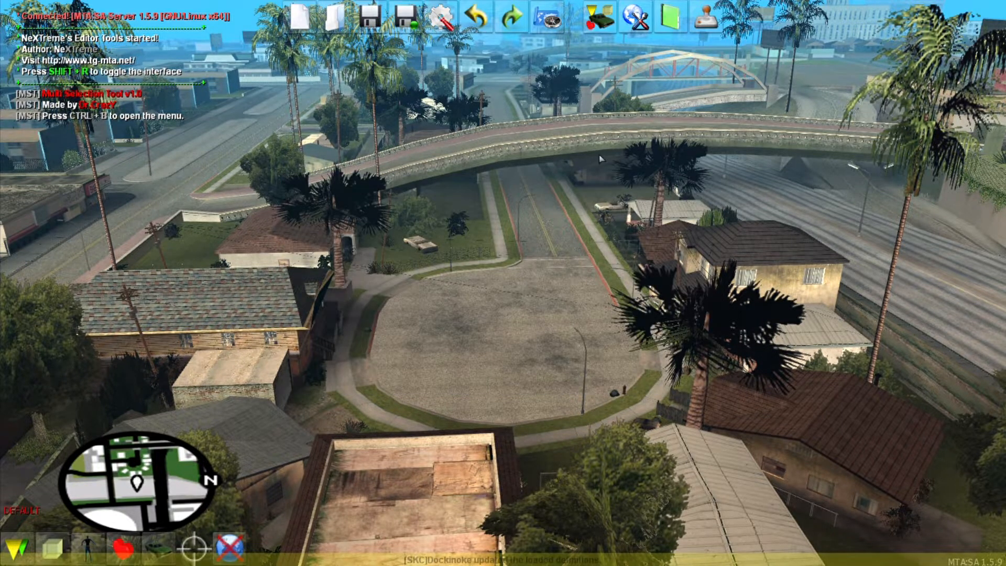
Step: Add the race gamemode in Map Settings
left_click(637, 20)
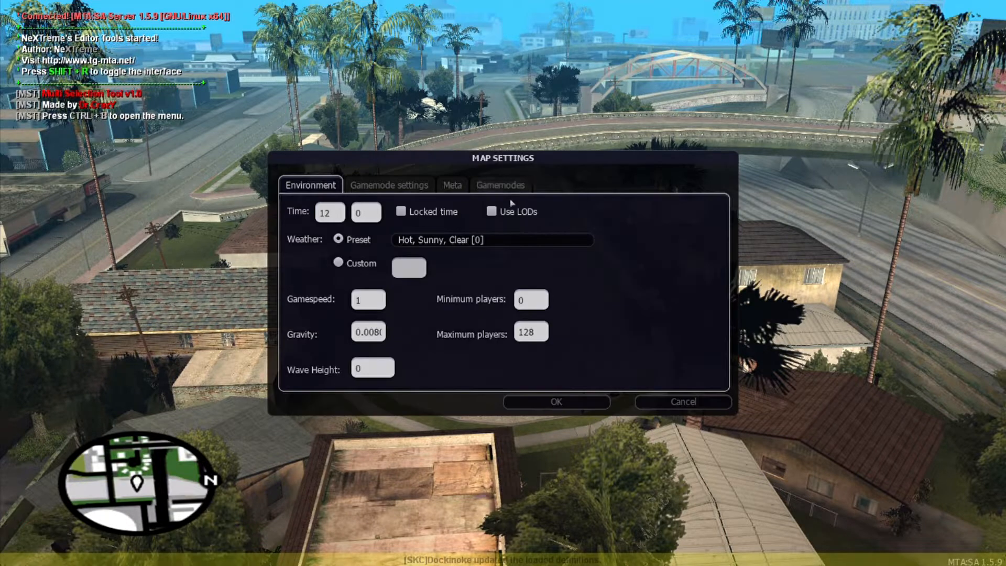
left_click(500, 185)
left_click(354, 232)
left_click(475, 269)
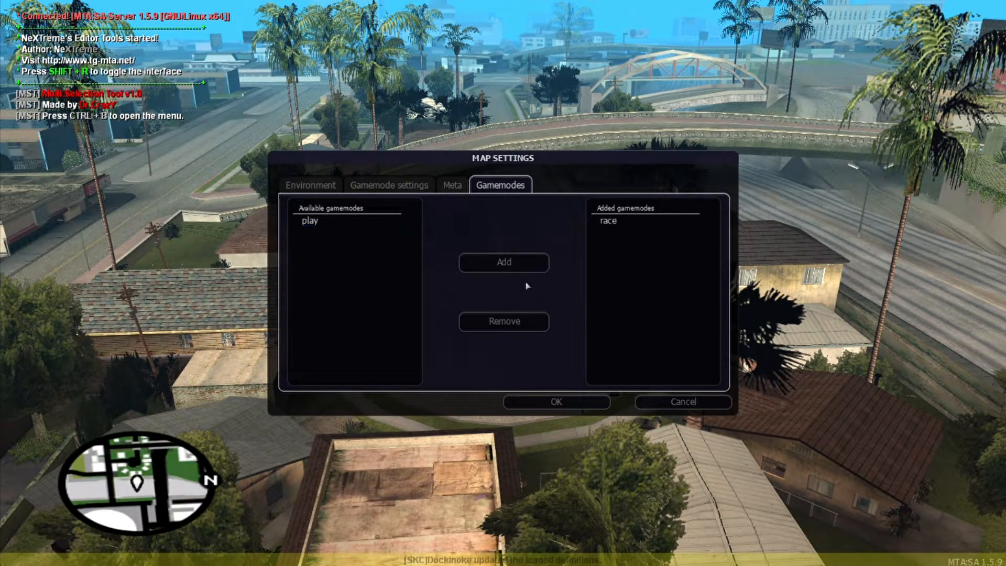
Step: Name the map 'AlphaTutorial Map1' and fill in the author name
left_click(452, 185)
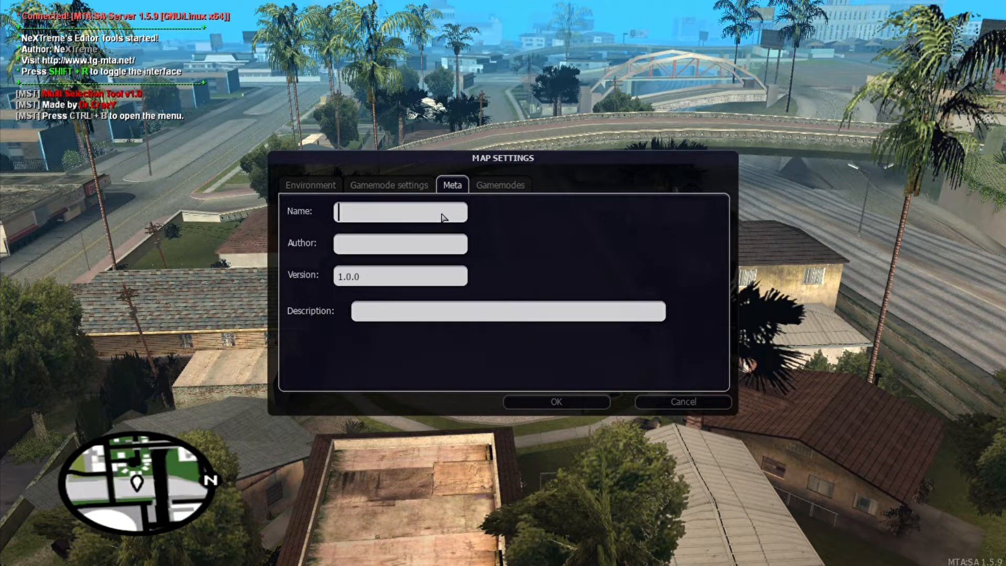
type("AlphaTutorial Map1")
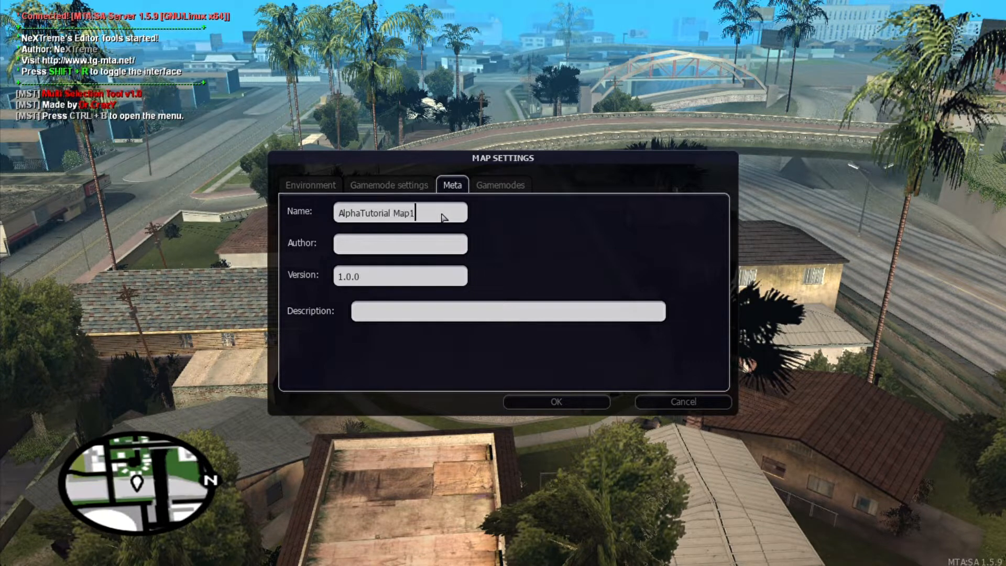
left_click(434, 250)
type("Dockinoke")
Step: Lock the time at 7:00, set weather to Sunny, Clear (2), and apply the settings
left_click(329, 187)
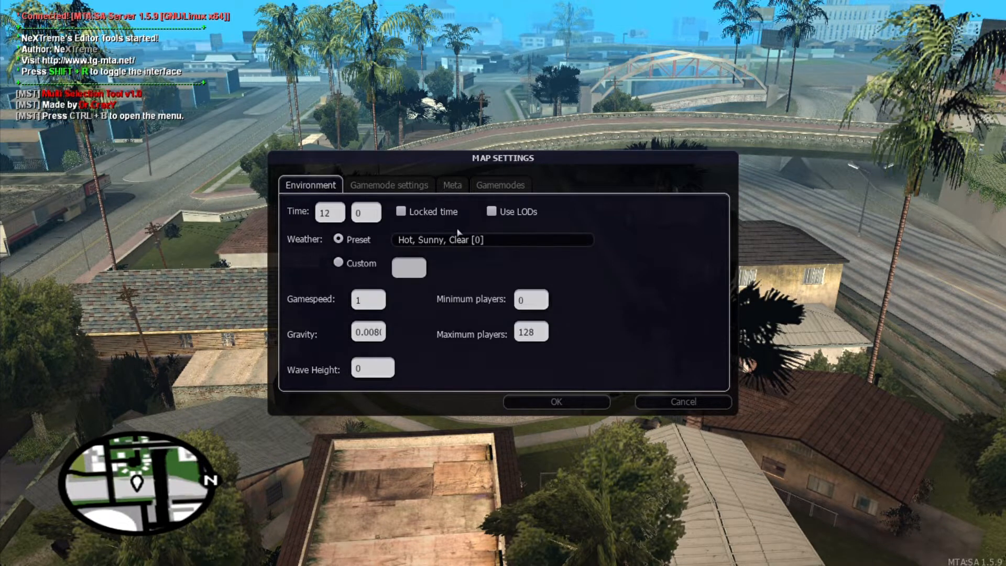
double_click(331, 212)
type("7")
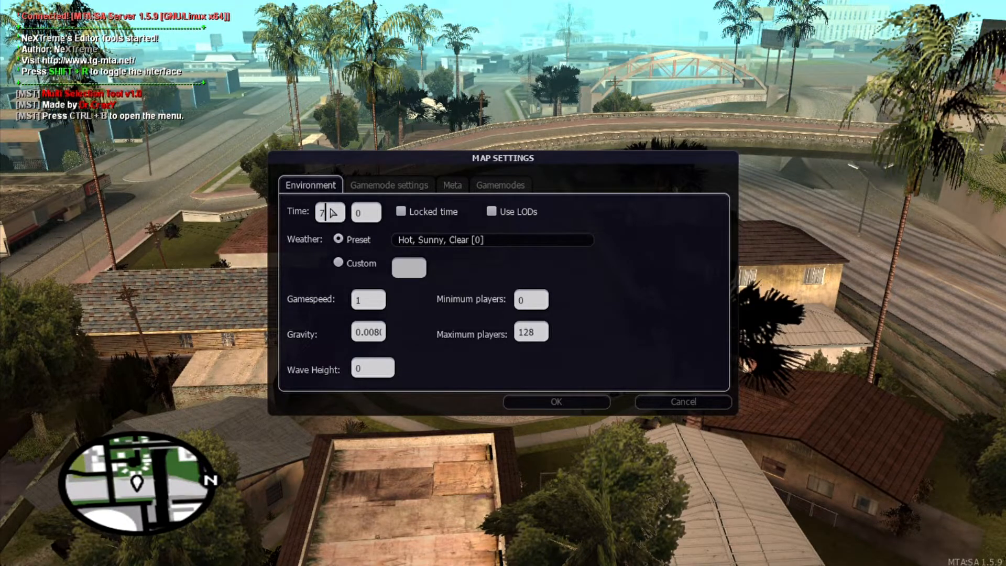
left_click(450, 211)
left_click(483, 239)
left_click(471, 329)
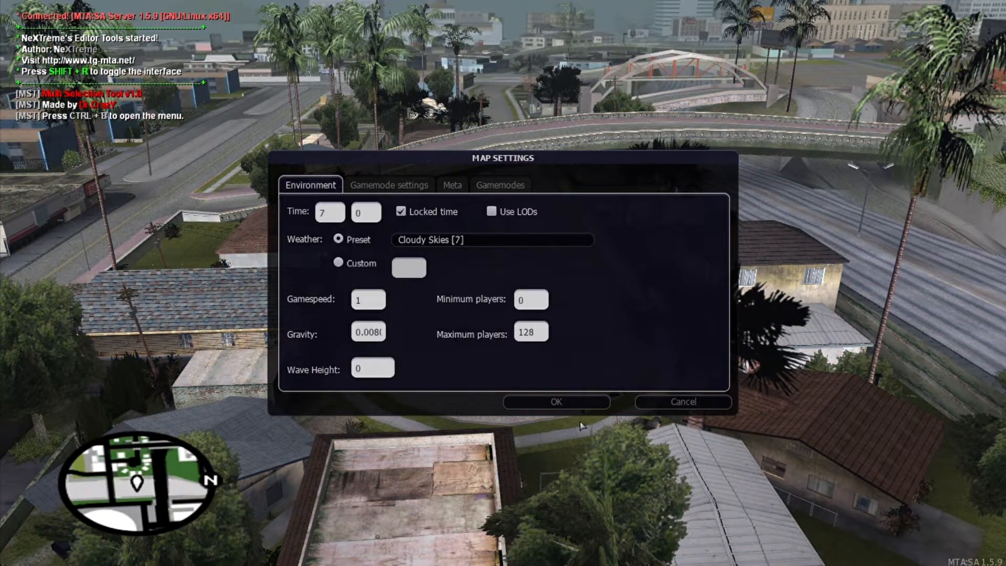
left_click(471, 239)
scroll(474, 325, "down", 3)
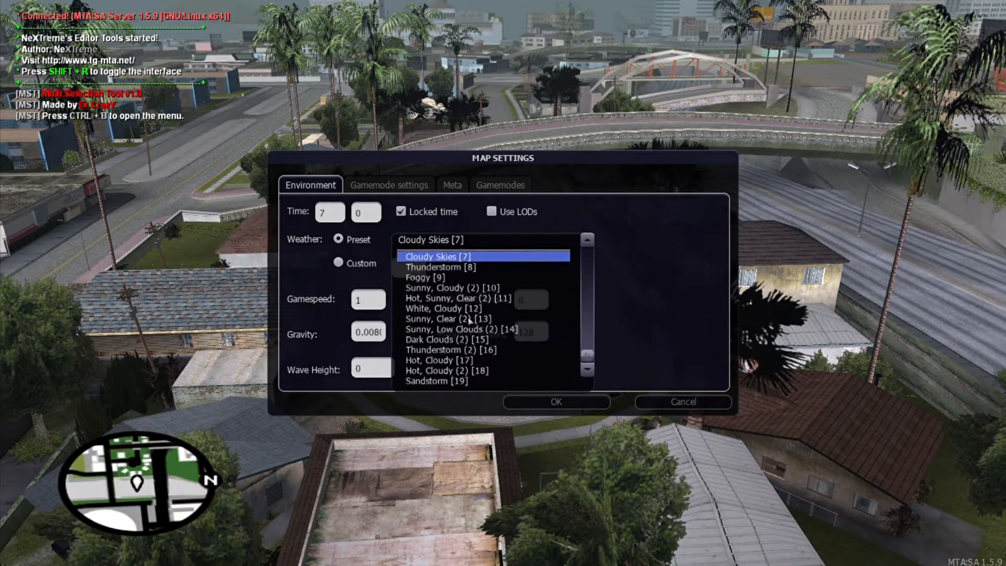
left_click(475, 322)
left_click(556, 401)
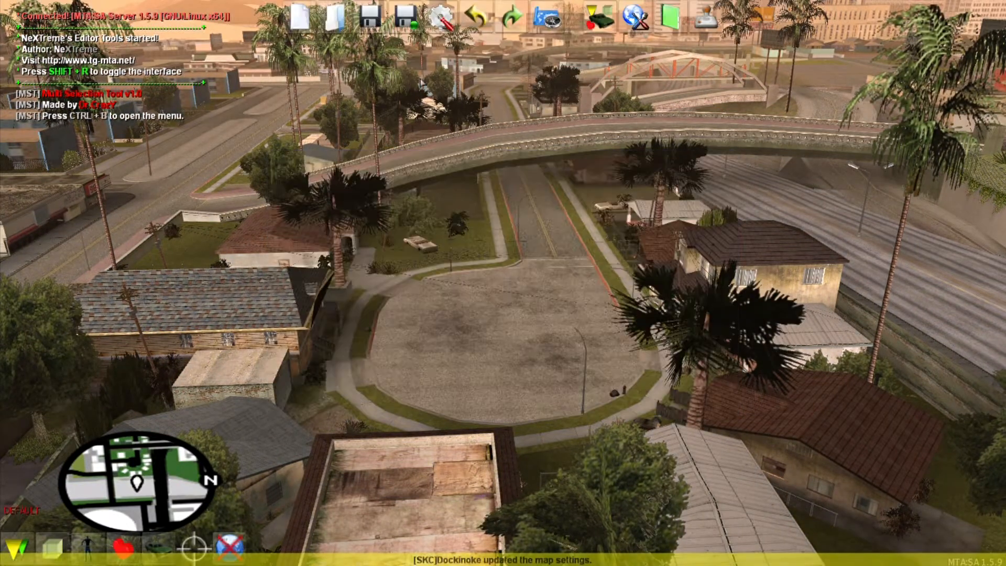
Step: Copy the map name from the Map Settings name and author details
left_click(410, 25)
type("race-")
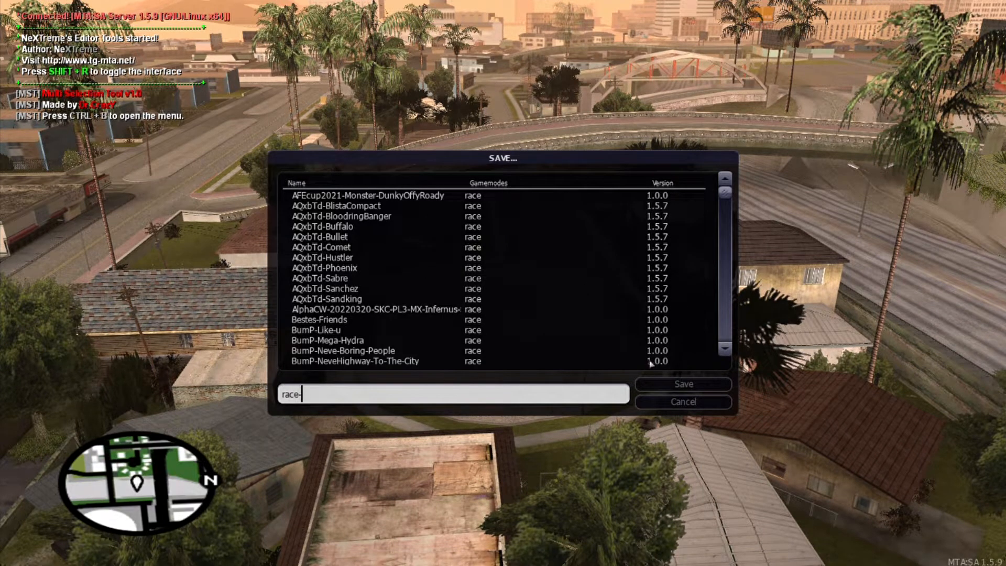
left_click(682, 402)
left_click(635, 18)
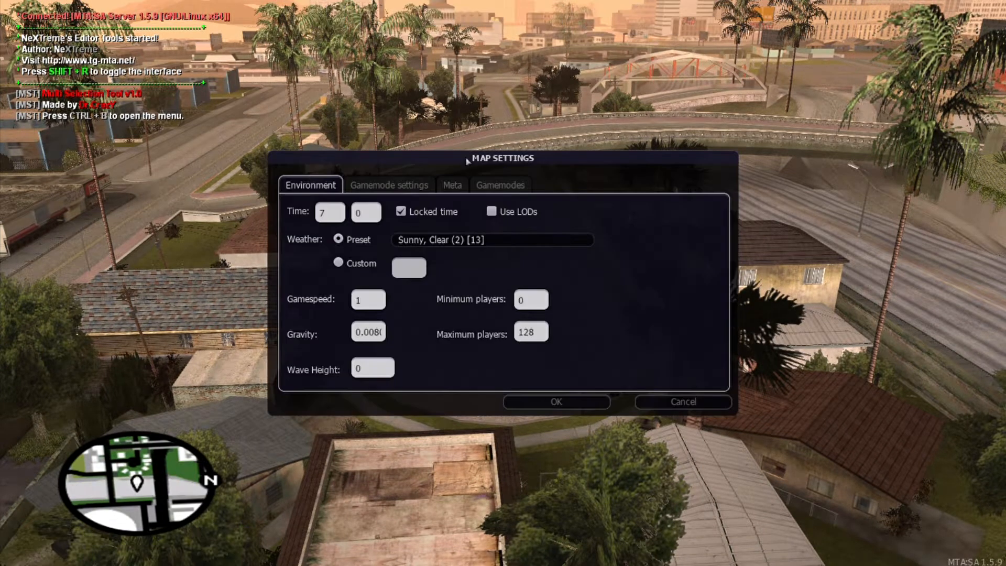
left_click(452, 185)
triple_click(425, 213)
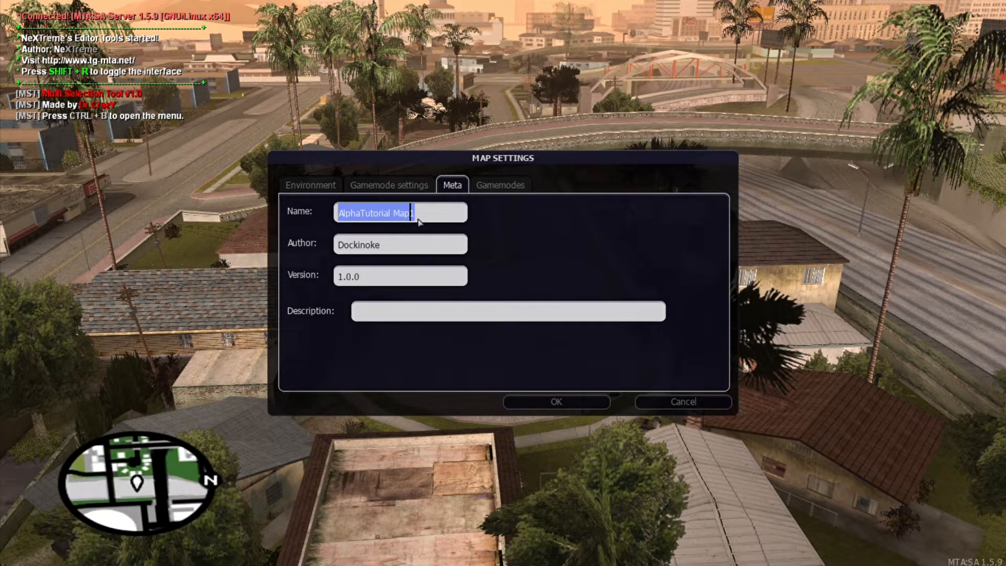
left_click(557, 402)
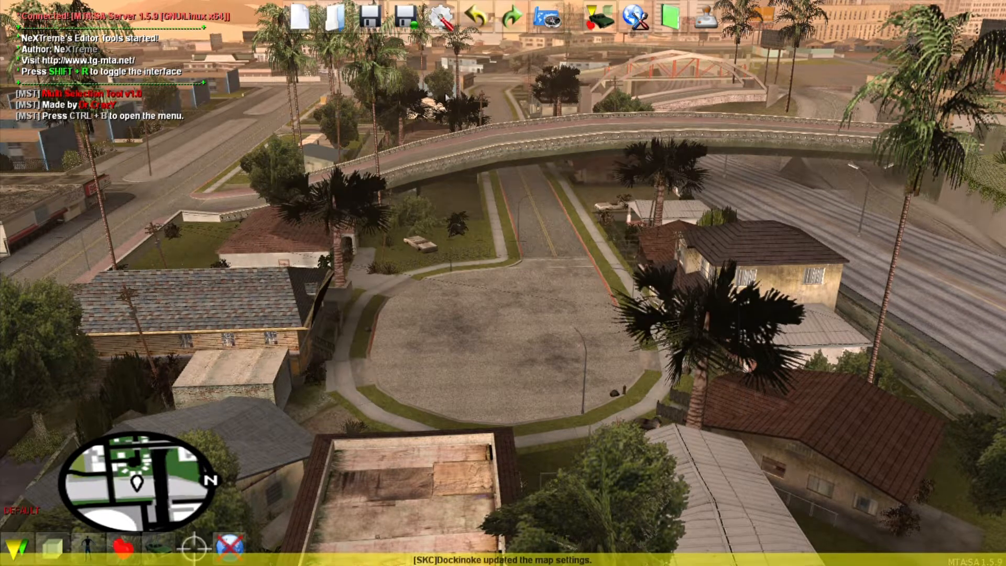
Step: Save the map as race-AlphaTutorial-Map1 and confirm
left_click(414, 23)
type("race-AlphaTutorial-Map1")
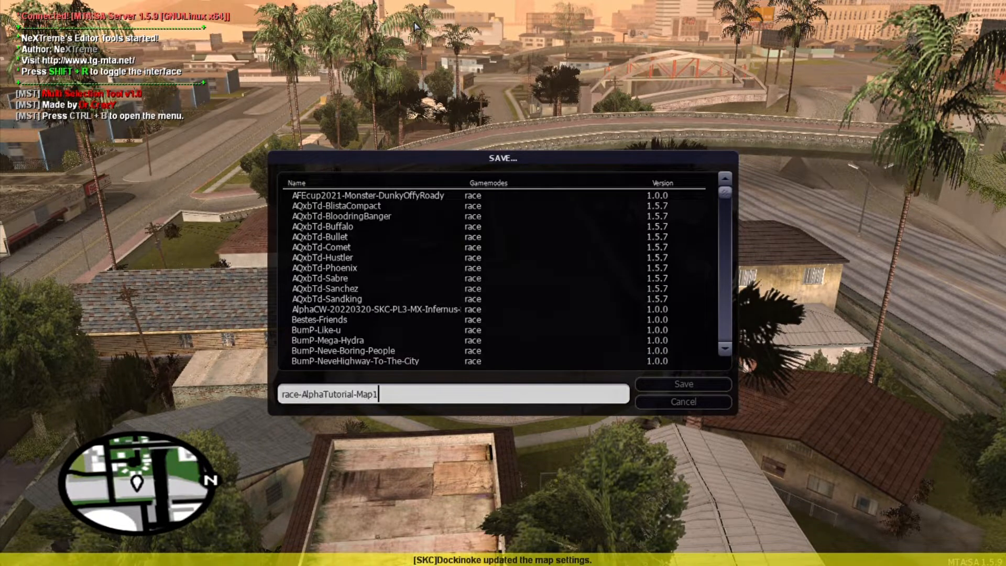
left_click(680, 384)
left_click(484, 317)
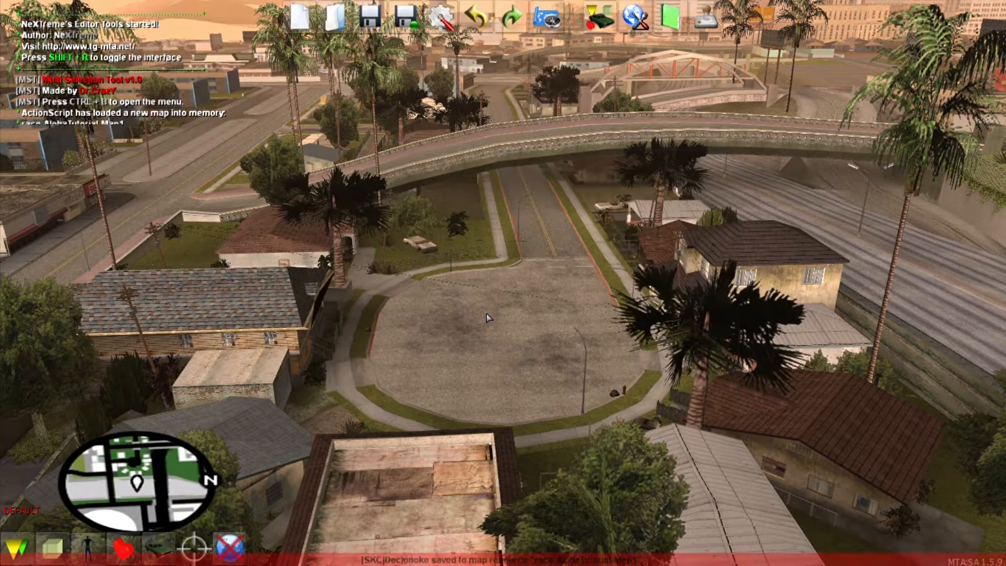
Step: Place a race spawnpoint in the middle of the road below the bridge
key("w")
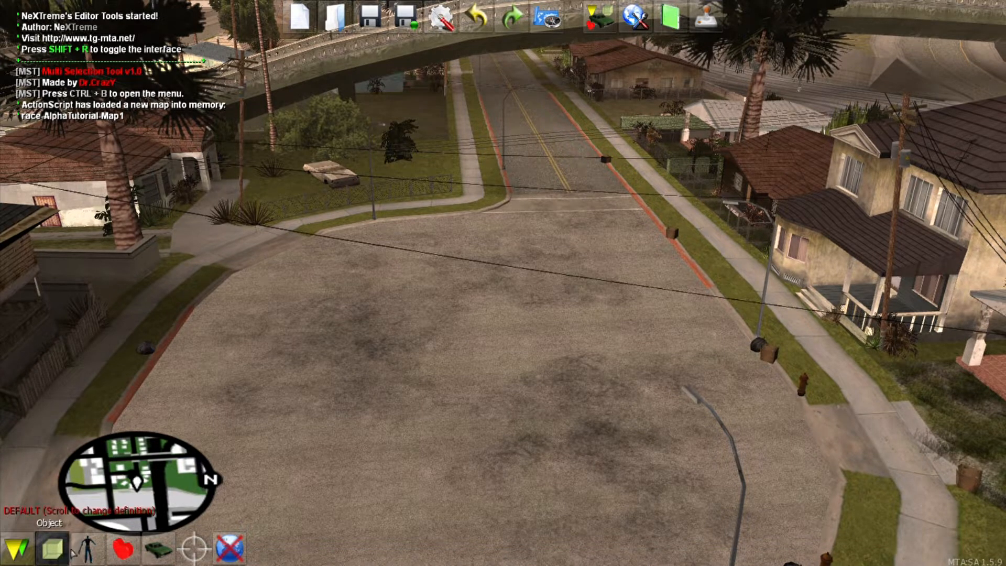
scroll(74, 552, "down", 1)
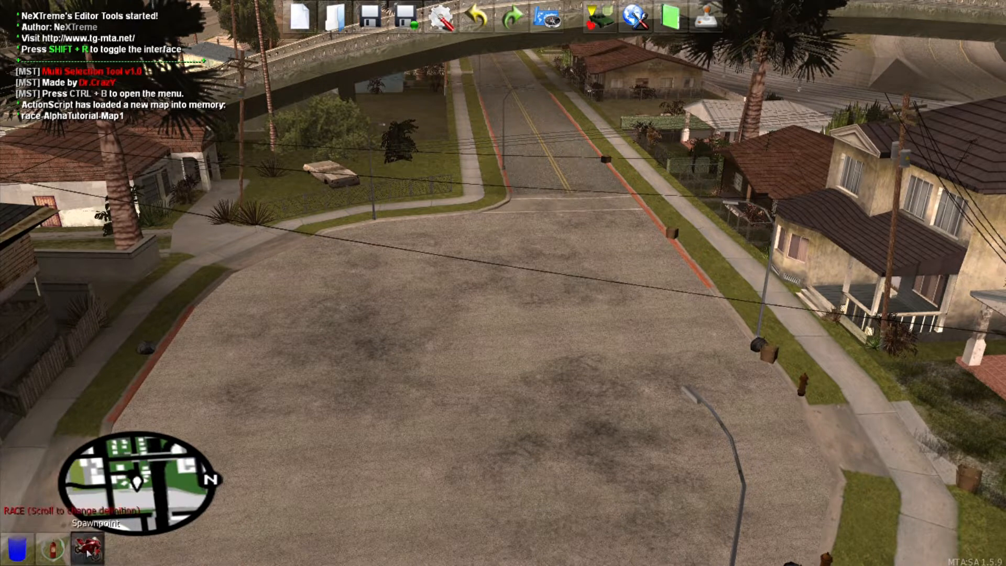
left_click(88, 551)
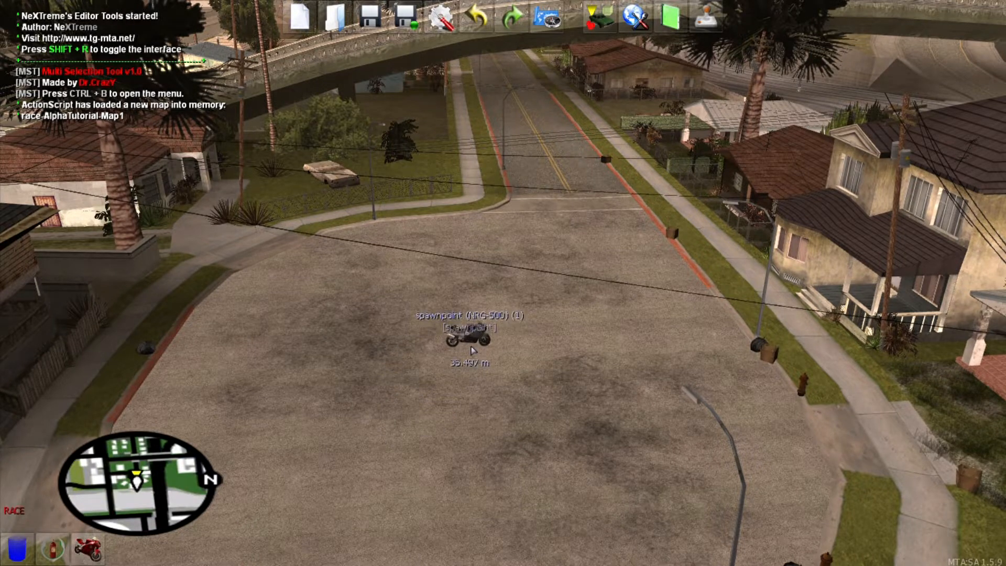
left_click(473, 347)
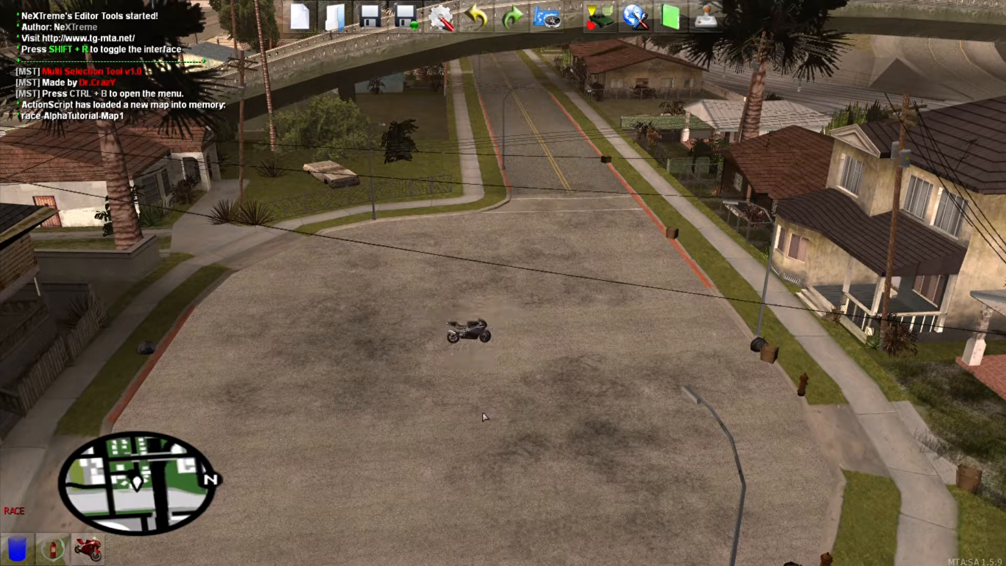
Step: Check the map's race gamemode in Map Settings and close it
scroll(79, 548, "up", 1)
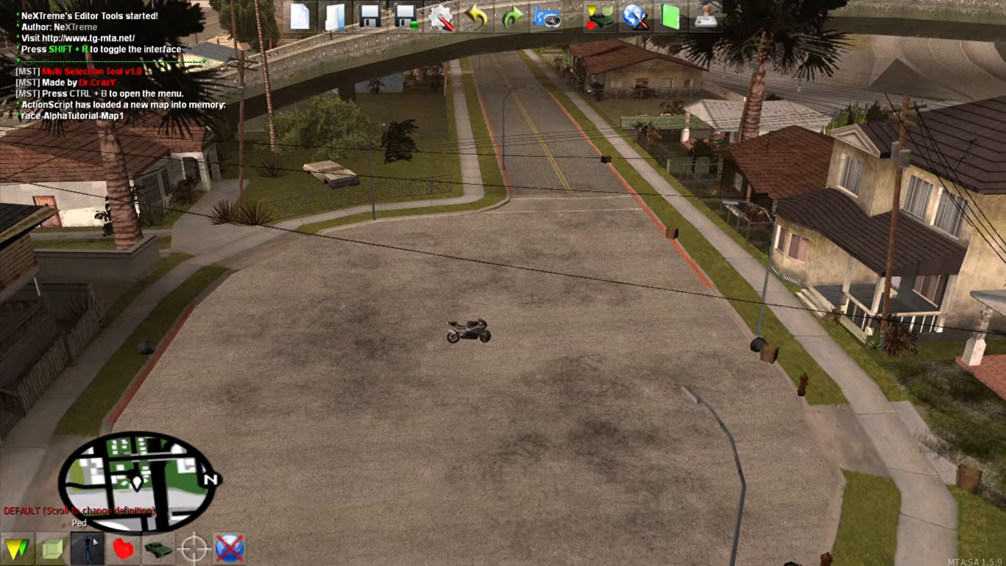
left_click(635, 17)
left_click(501, 185)
left_click(586, 401)
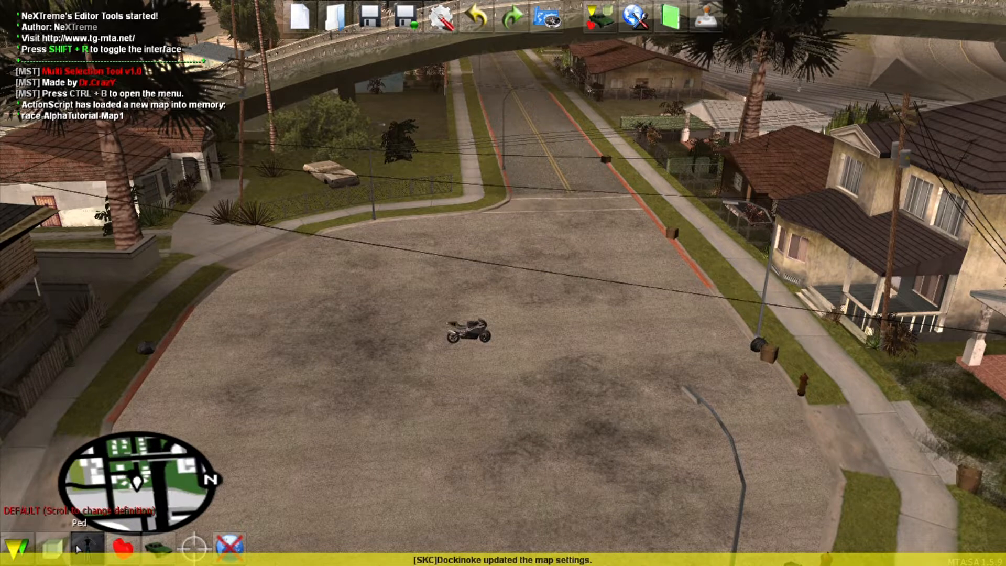
scroll(79, 548, "down", 1)
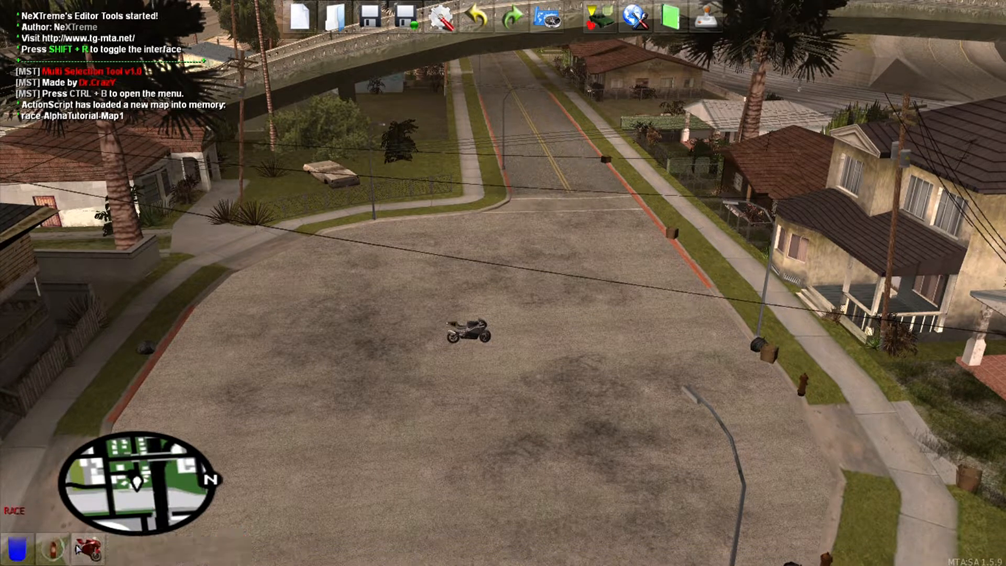
scroll(78, 548, "up", 1)
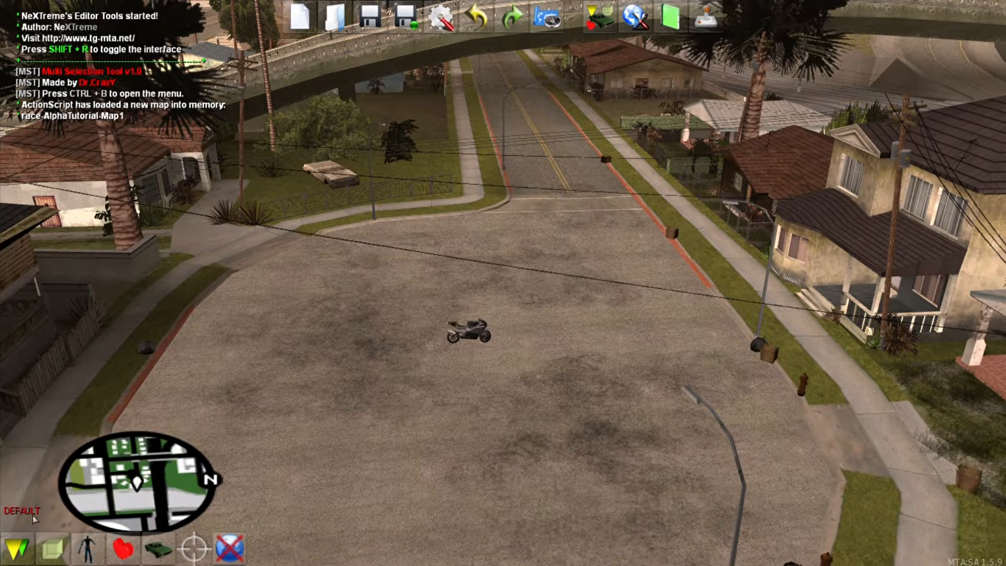
scroll(50, 545, "down", 1)
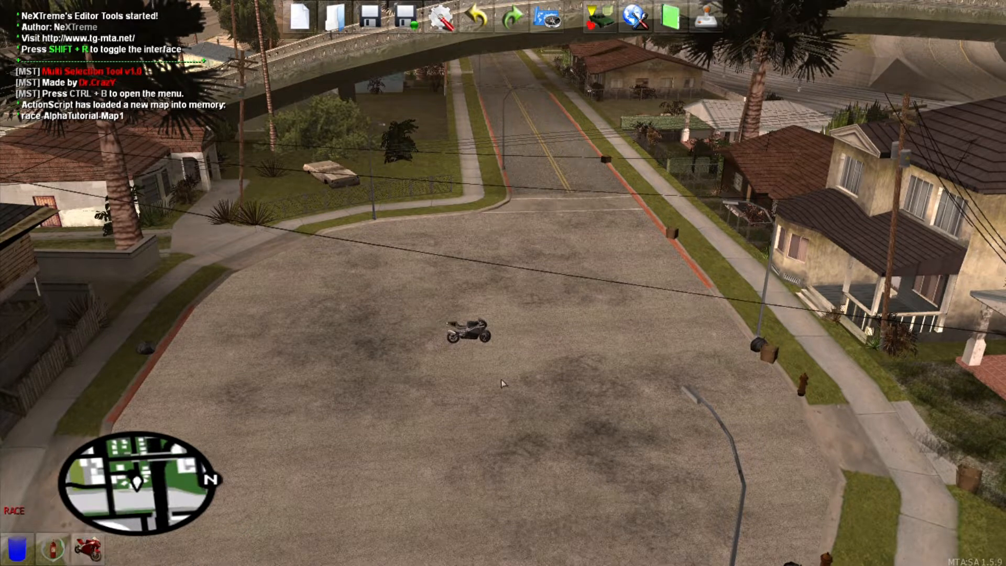
Step: Change the spawnpoint's vehicle to the Sultan
double_click(477, 335)
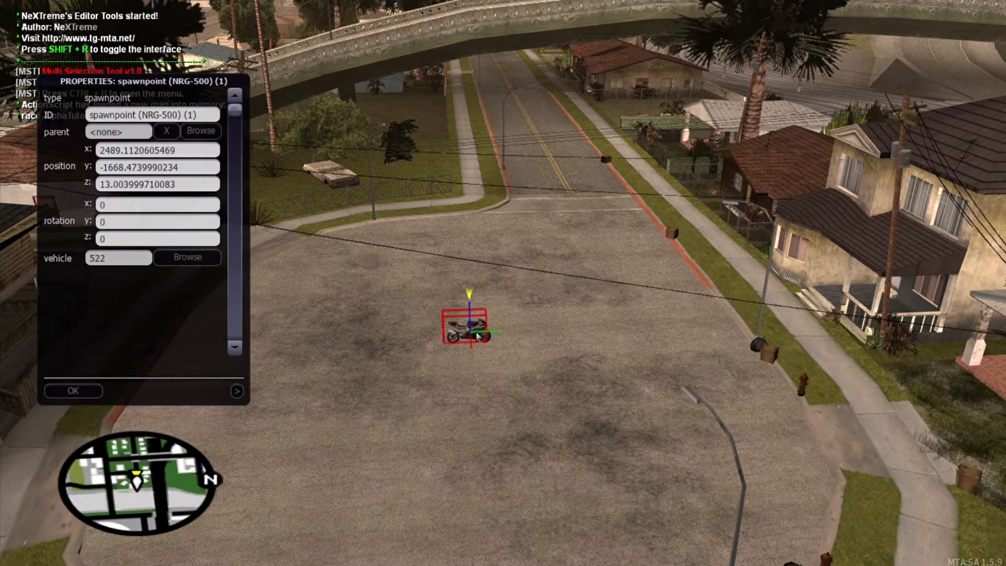
left_click(173, 260)
left_click(173, 48)
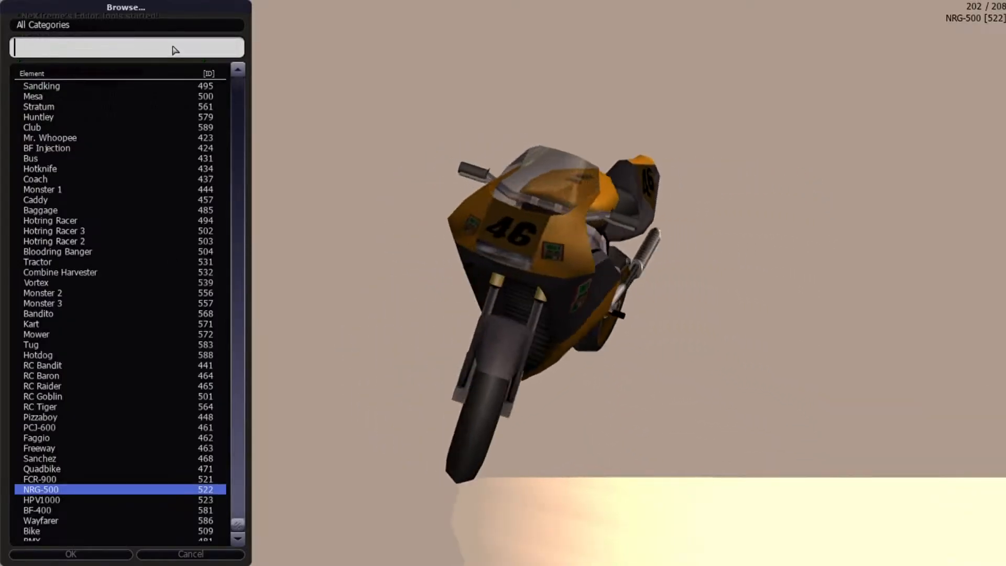
type("sul")
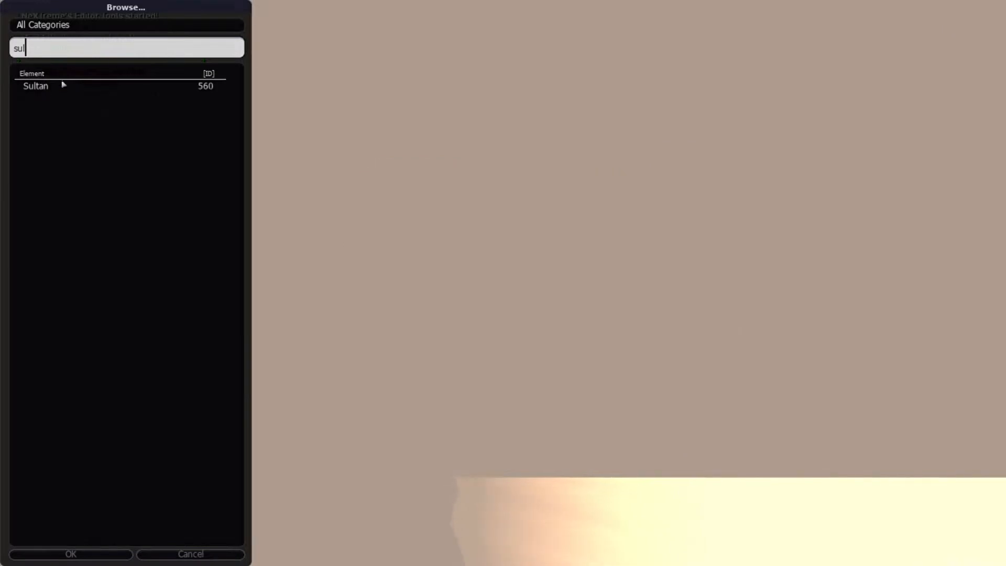
double_click(27, 87)
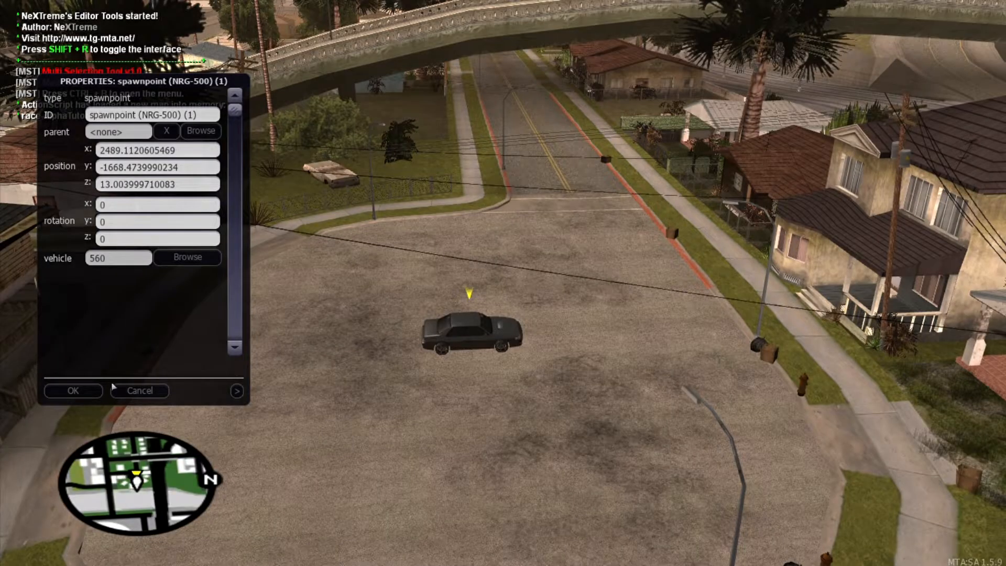
left_click(72, 390)
Step: Move the Sultan spawnpoint up the road and set its z rotation to 90
left_click_drag(469, 331, 583, 248)
double_click(582, 249)
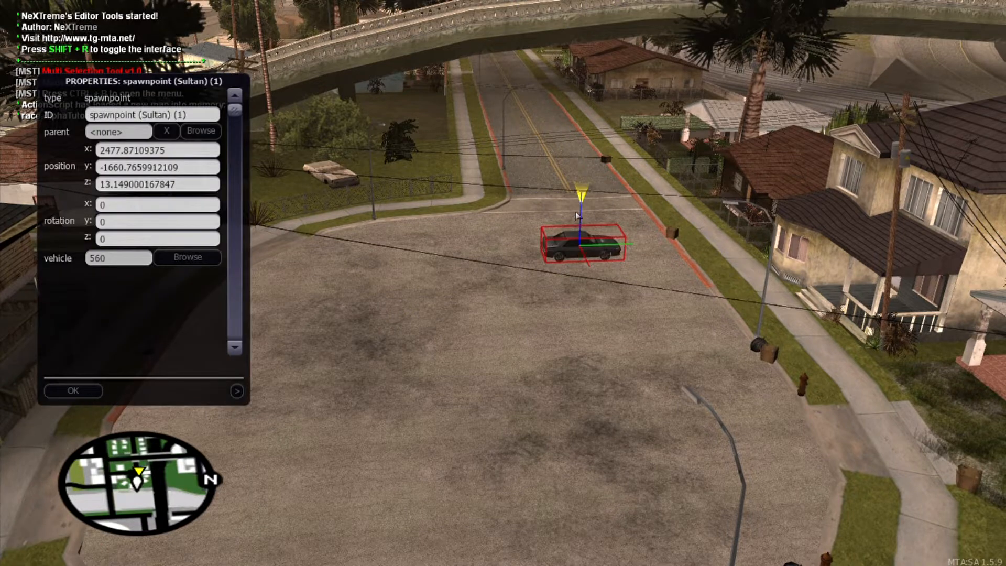
left_click(209, 240)
key("BackSpace")
type("90")
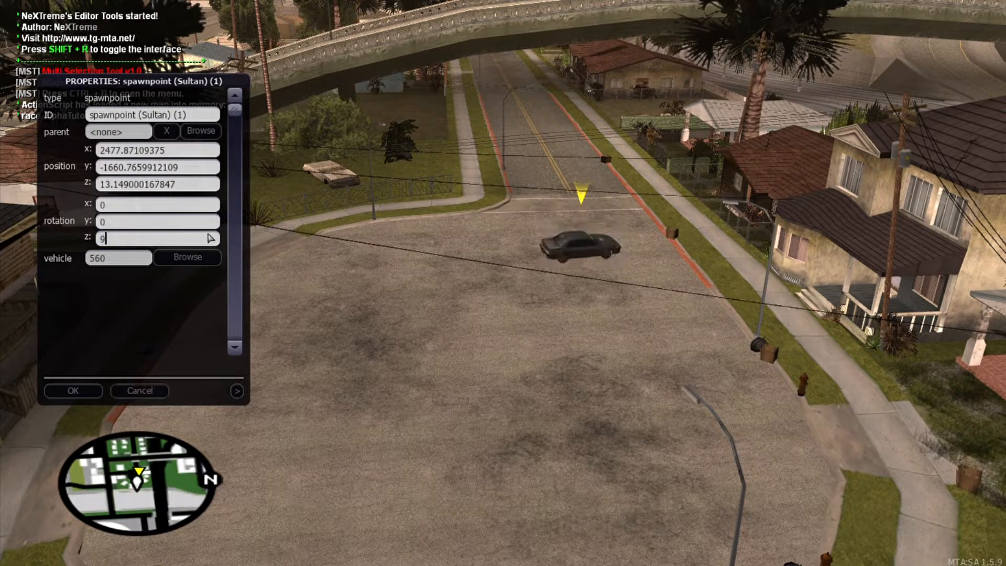
left_click(86, 395)
Step: Reposition the Sultan spawnpoint on the street and save the map
key("f")
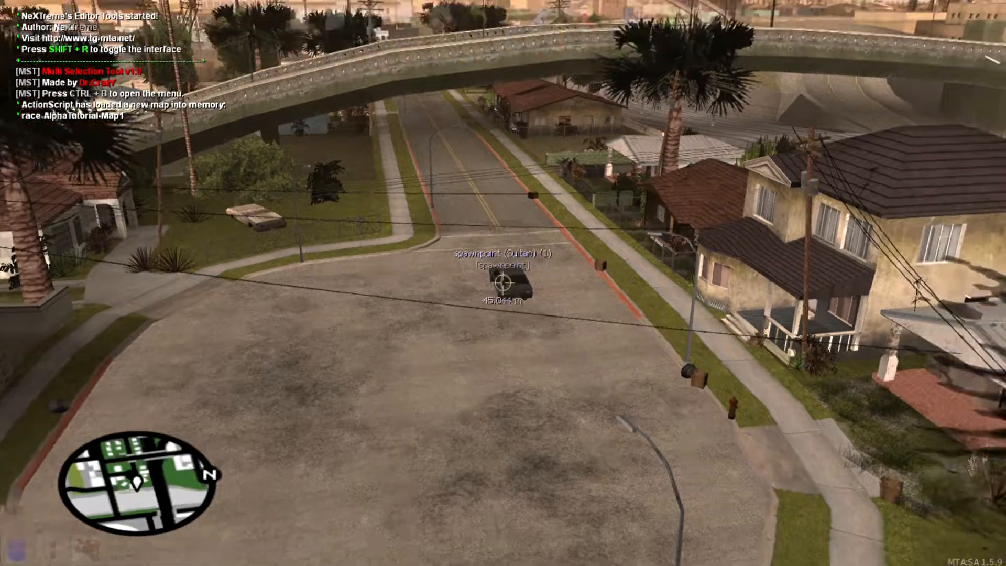
key("s")
key("w")
key("s")
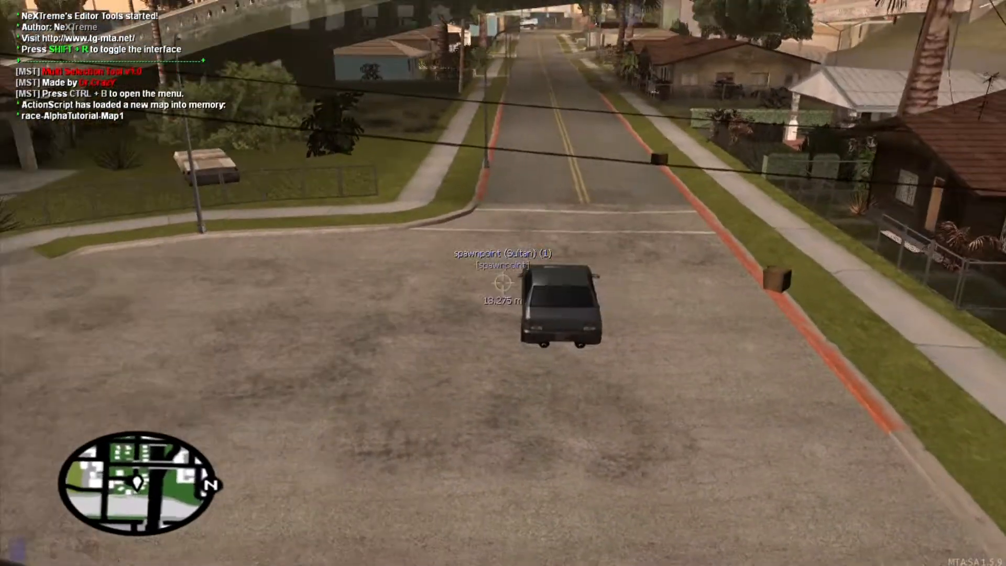
left_click(503, 283)
left_click(503, 282)
key("w")
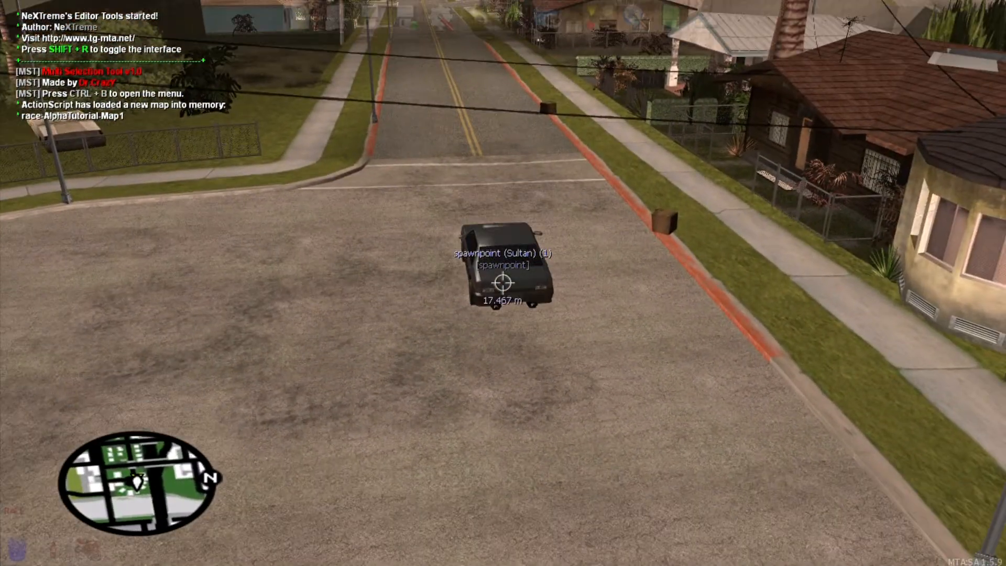
key("f")
left_click(370, 17)
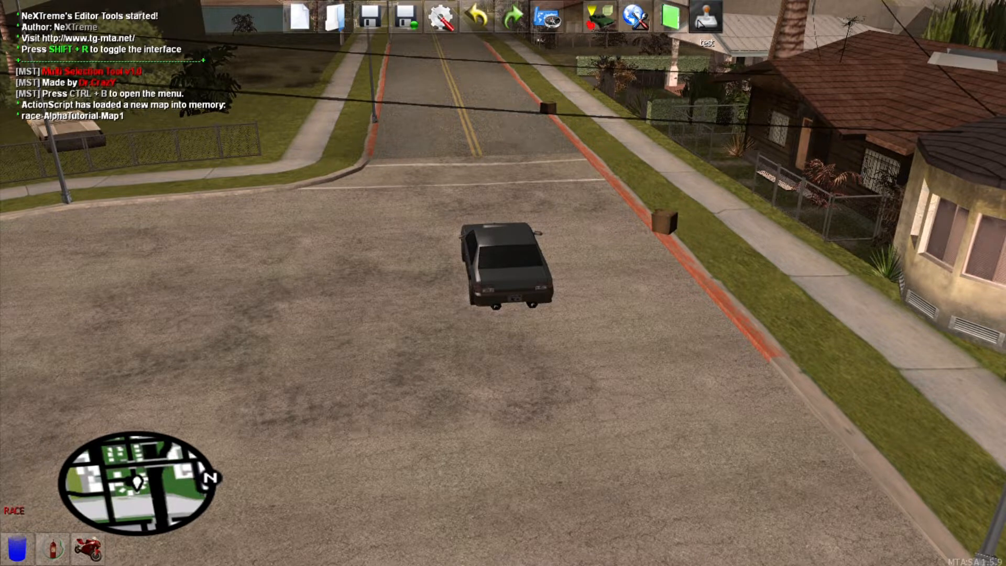
left_click(699, 23)
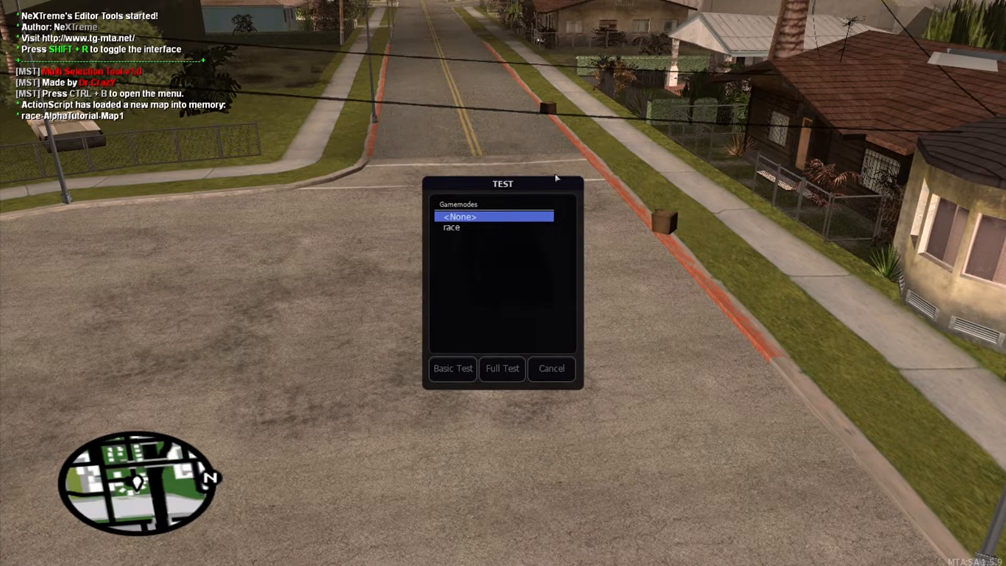
left_click(472, 227)
left_click(511, 369)
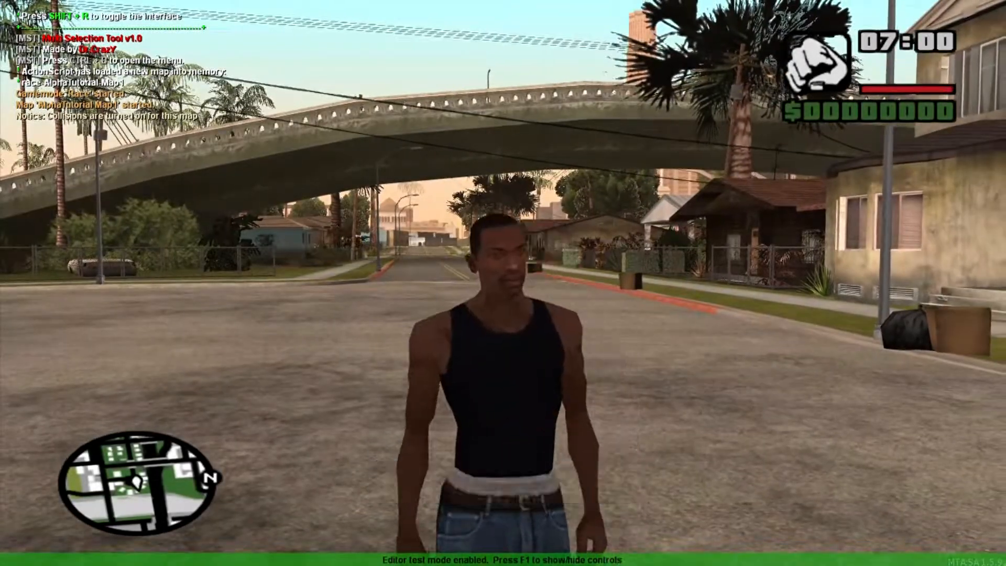
key("w")
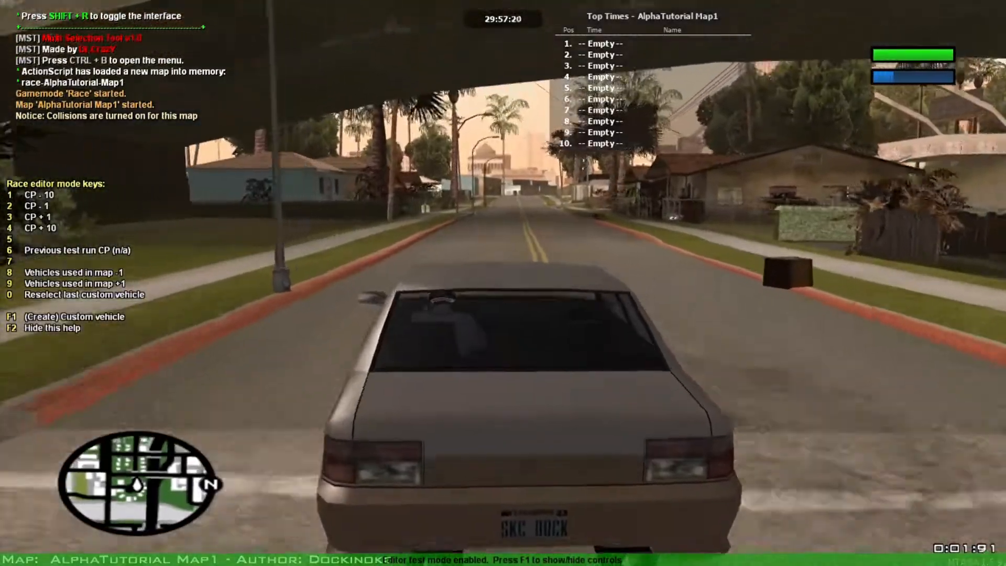
key("d")
key("a")
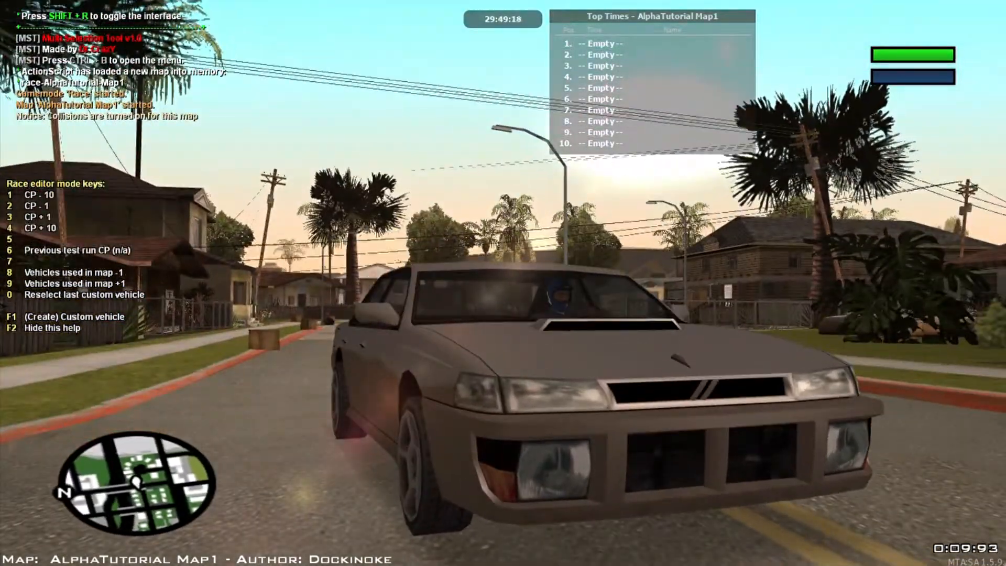
key("F1")
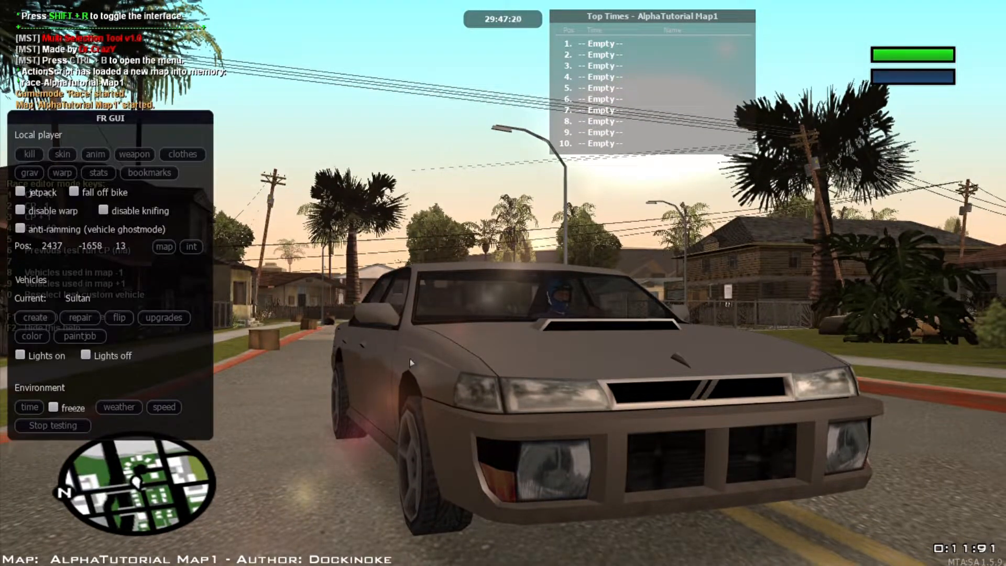
left_click(53, 430)
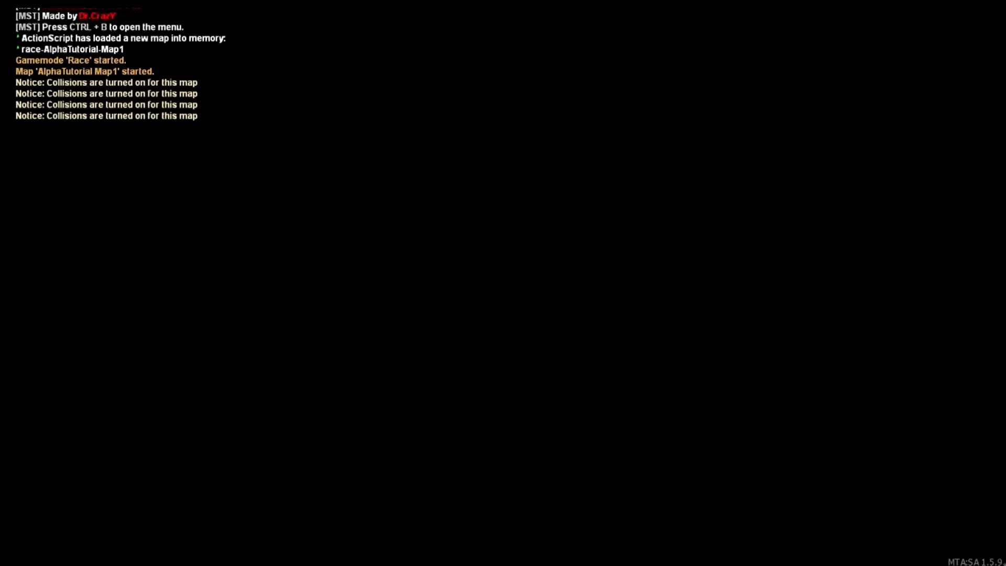
key("f")
key("s")
key("a")
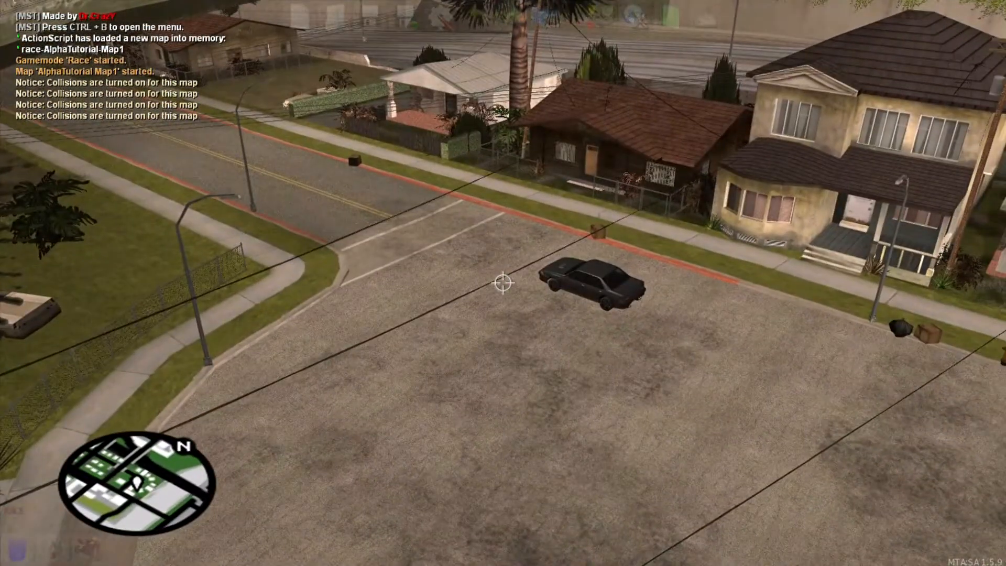
key("f")
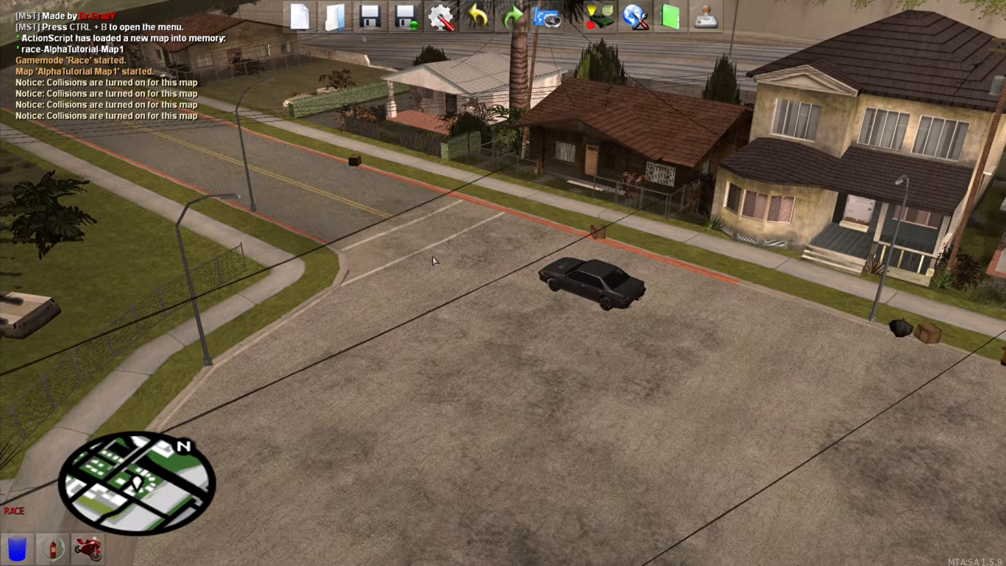
key("f")
key("w")
key("f")
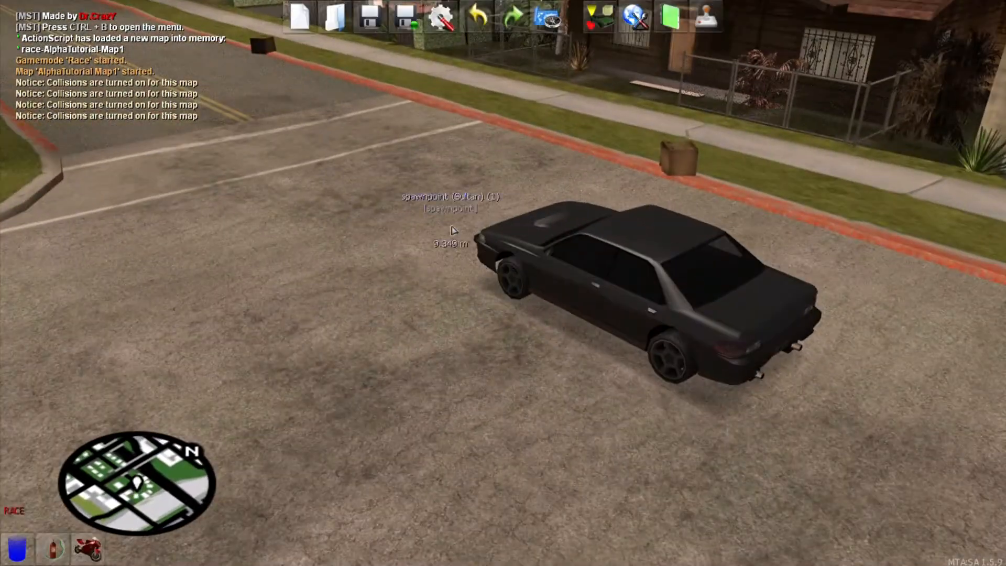
left_click(707, 20)
left_click(508, 369)
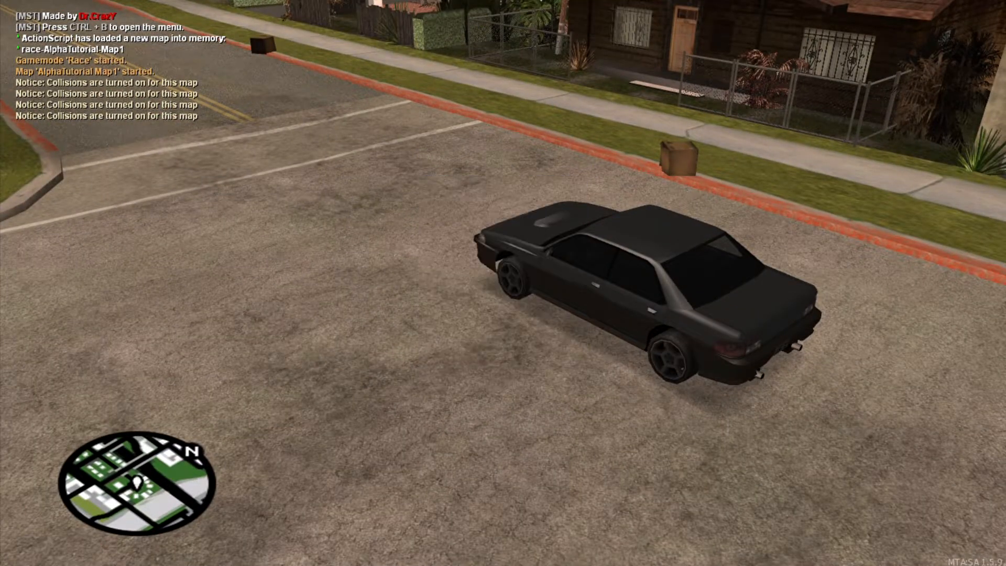
key("F1")
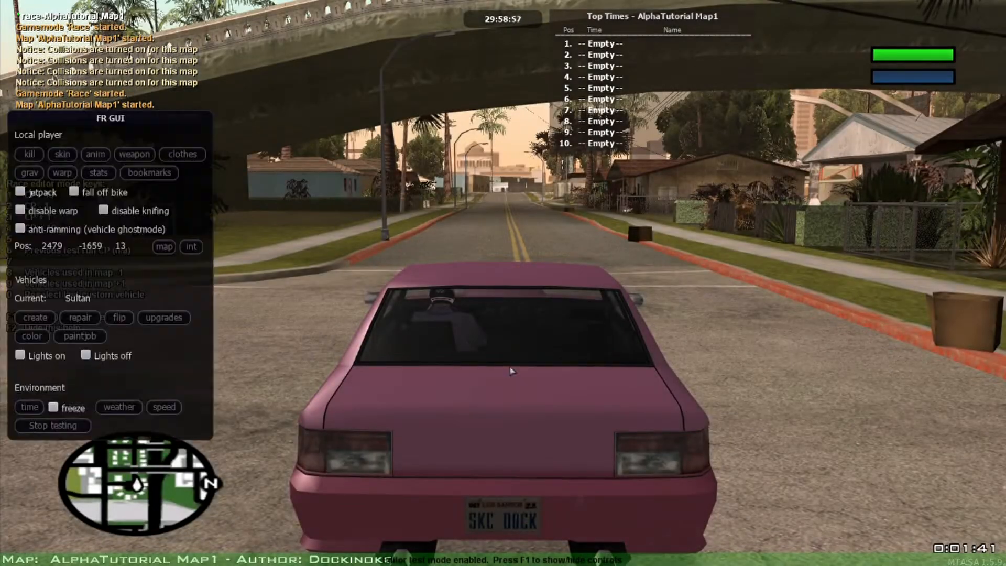
left_click(88, 425)
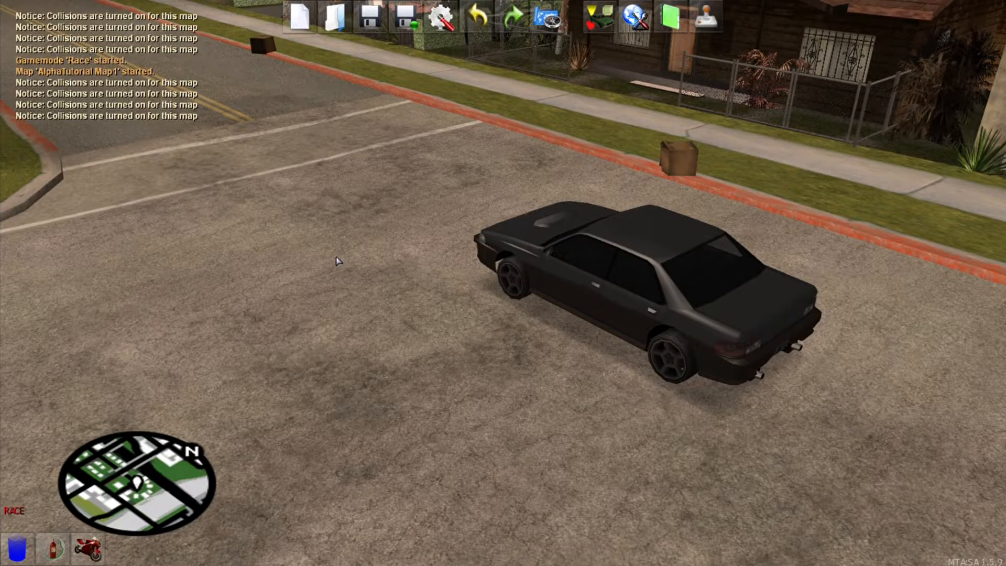
key("f")
key("s")
key("w")
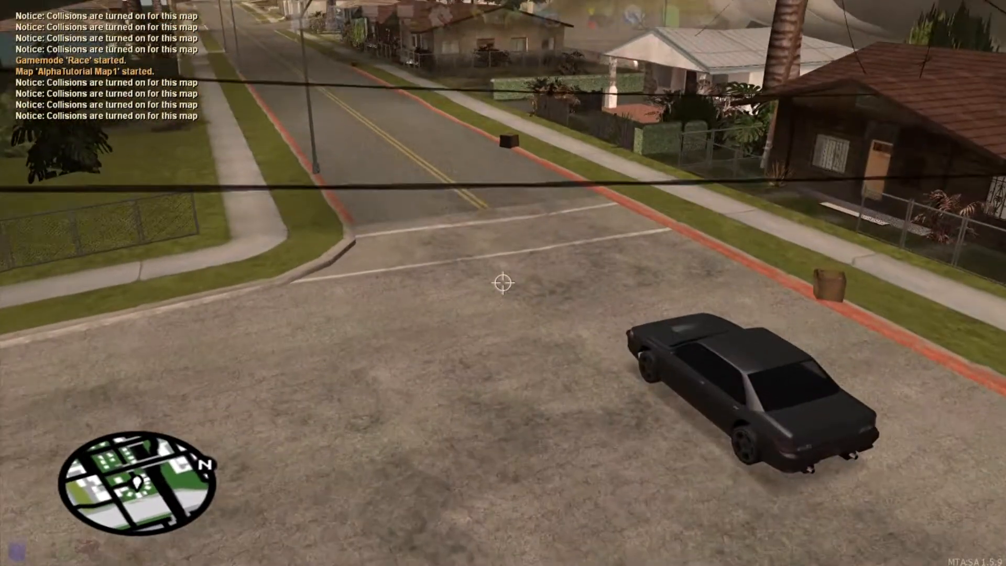
key("f")
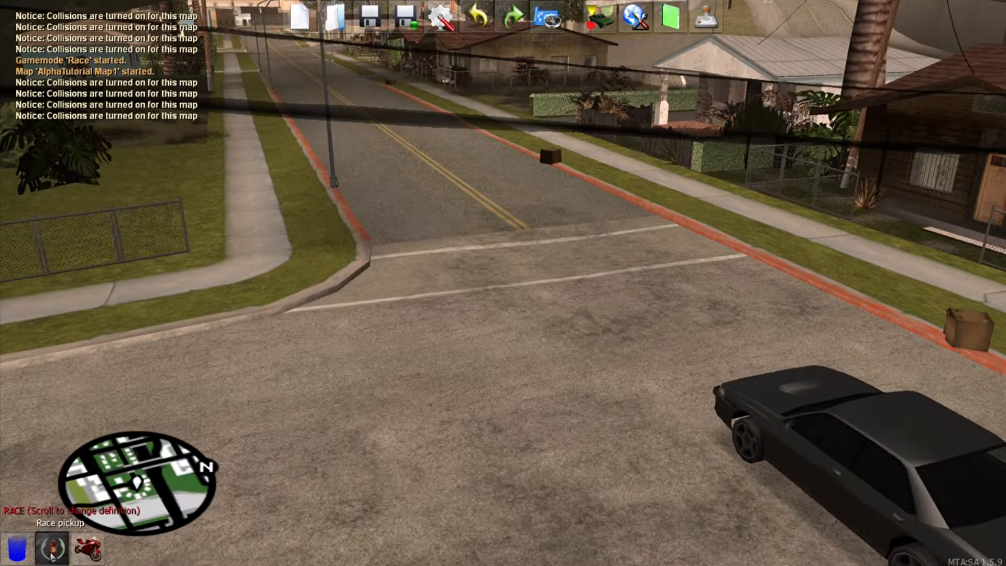
mouse_move(43, 547)
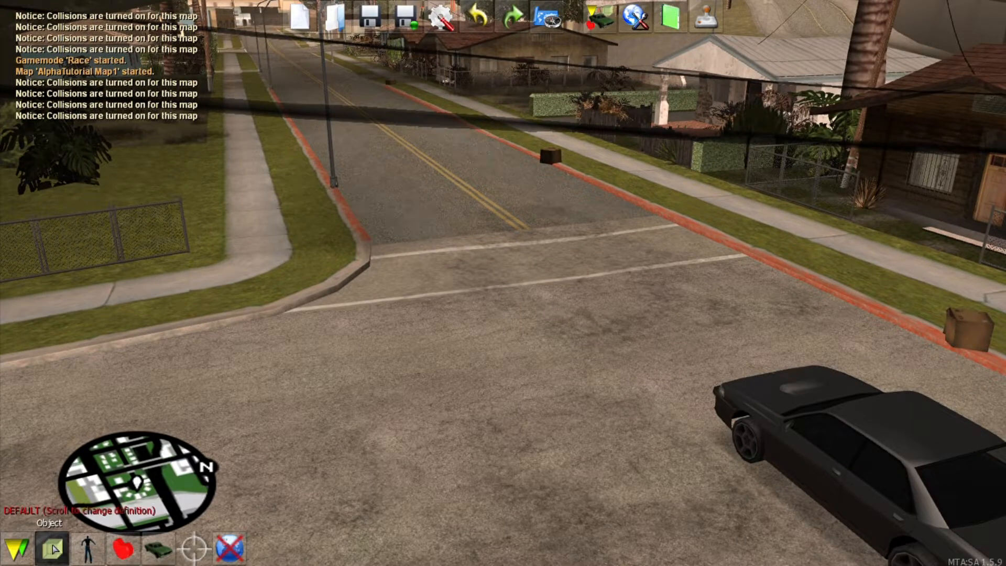
left_click(52, 547)
Step: Place the shbbyhswall06_lvs wall from the Favourites object list
left_click(95, 24)
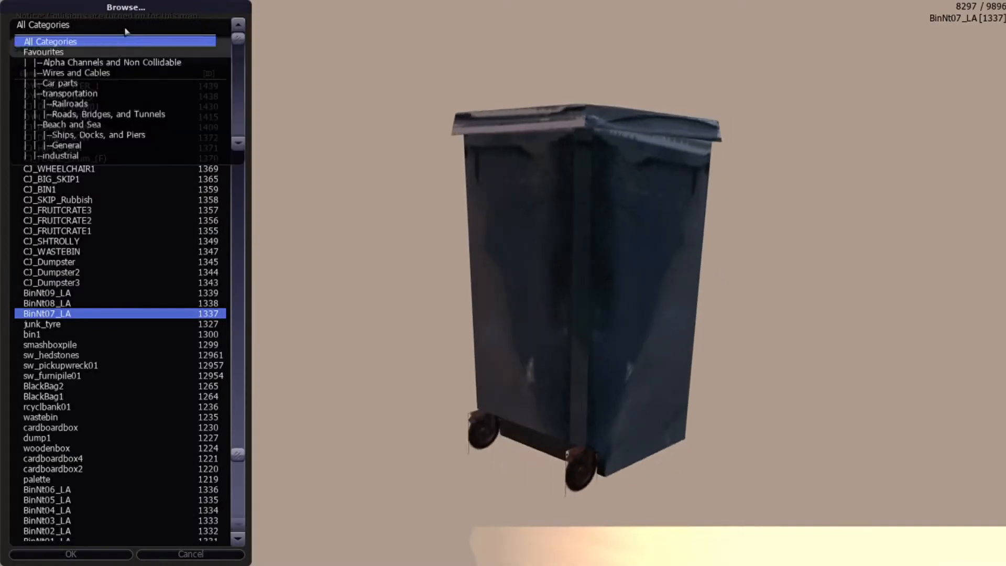
left_click(96, 52)
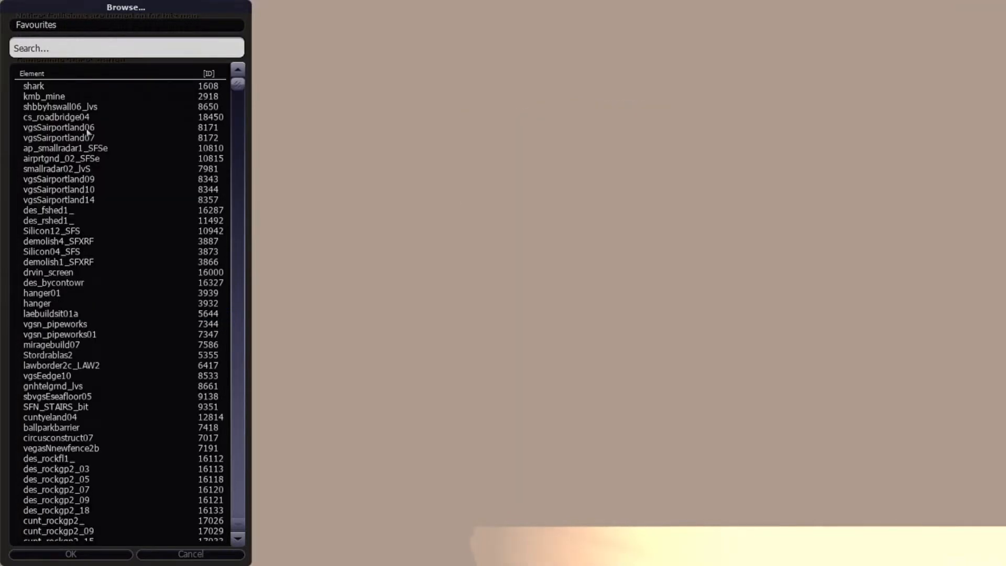
left_click(95, 100)
key("Down")
key("Down")
key("Up")
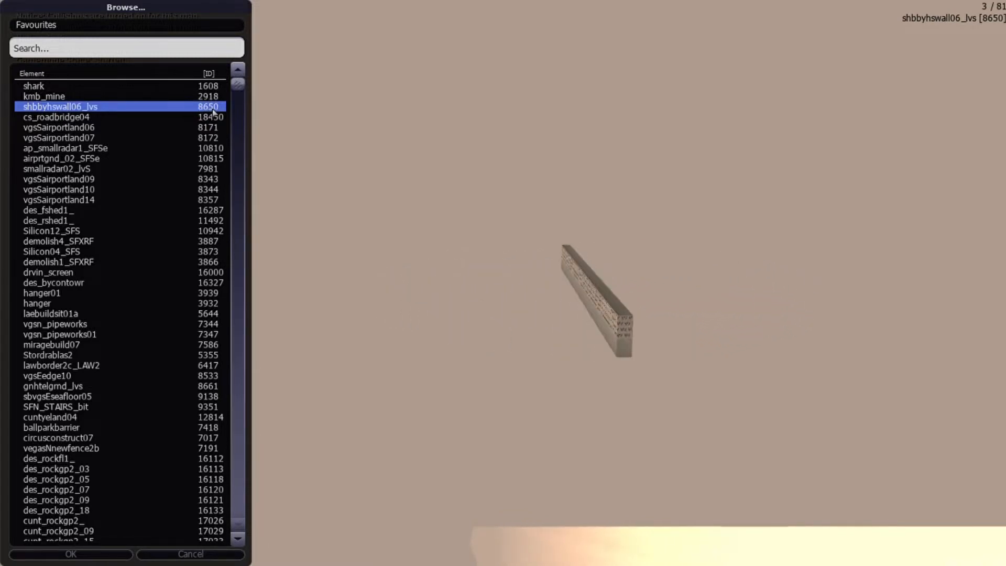
double_click(188, 109)
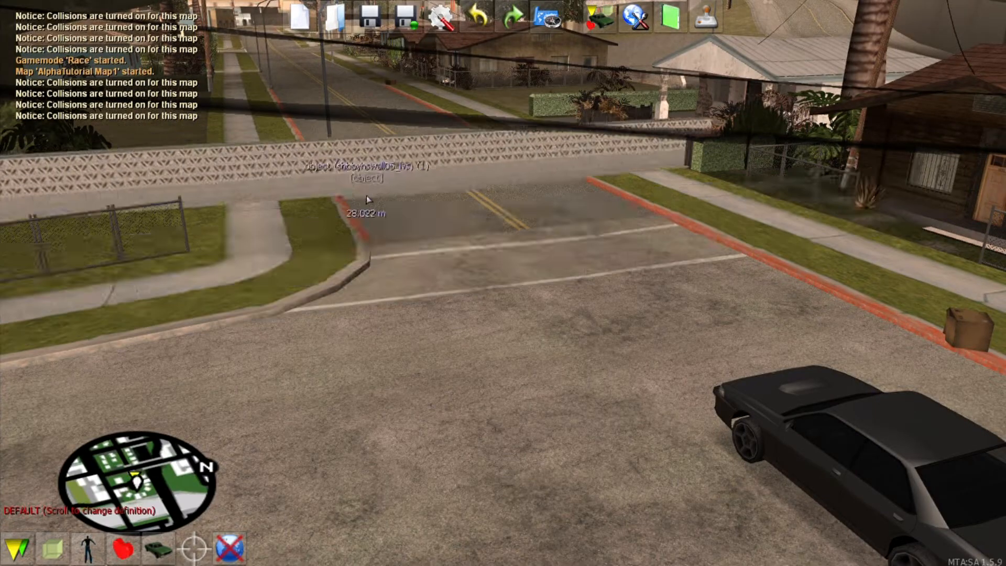
Step: Drop the wall near the street and slide it along the ground
left_click(440, 325)
key("f")
key("s")
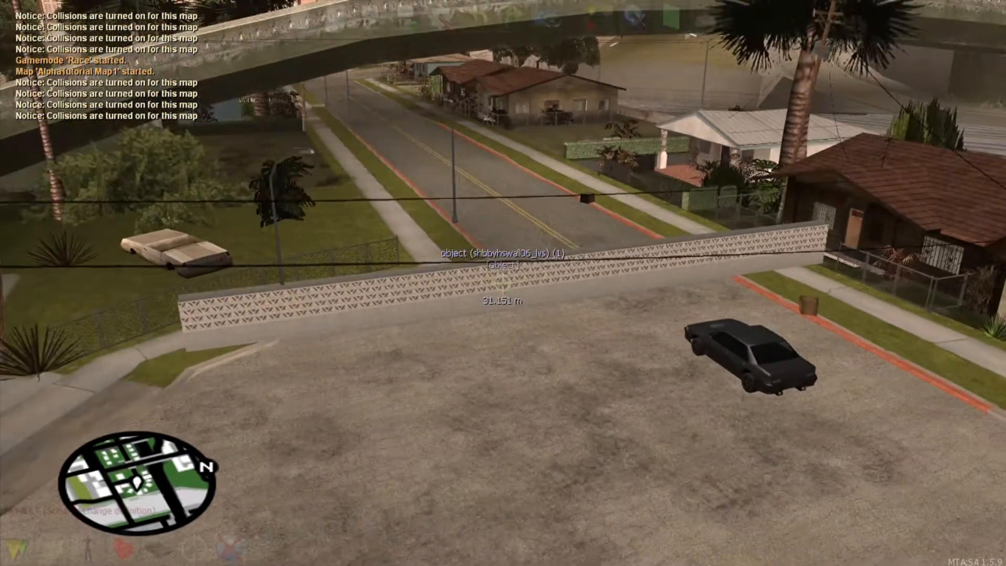
key("f")
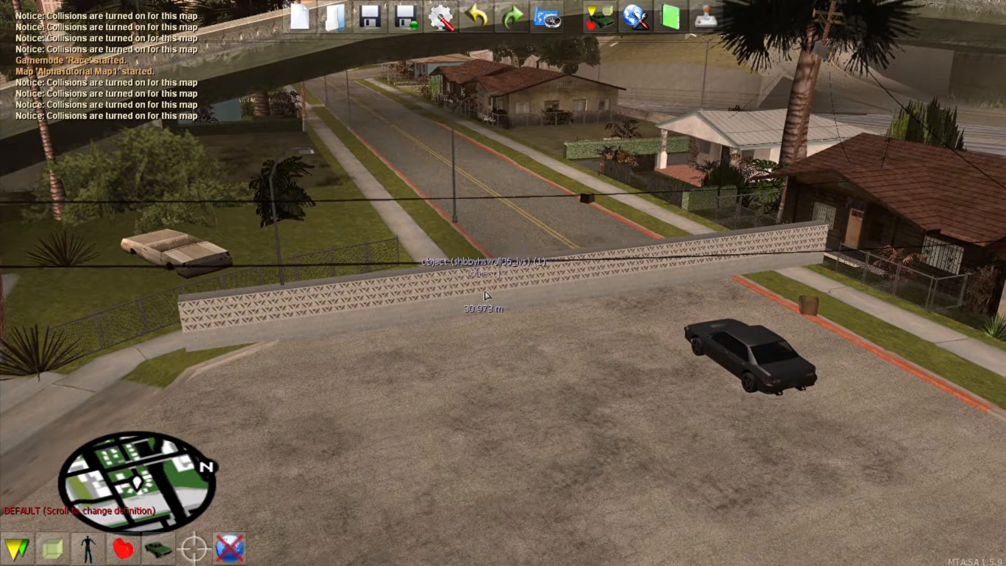
left_click(478, 296)
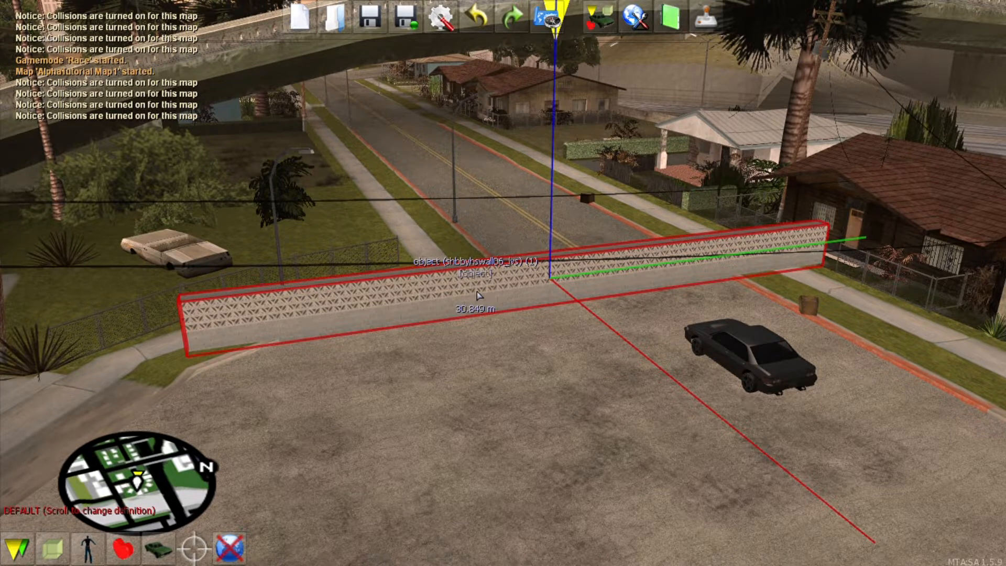
key("f")
key("s")
key("a")
key("w")
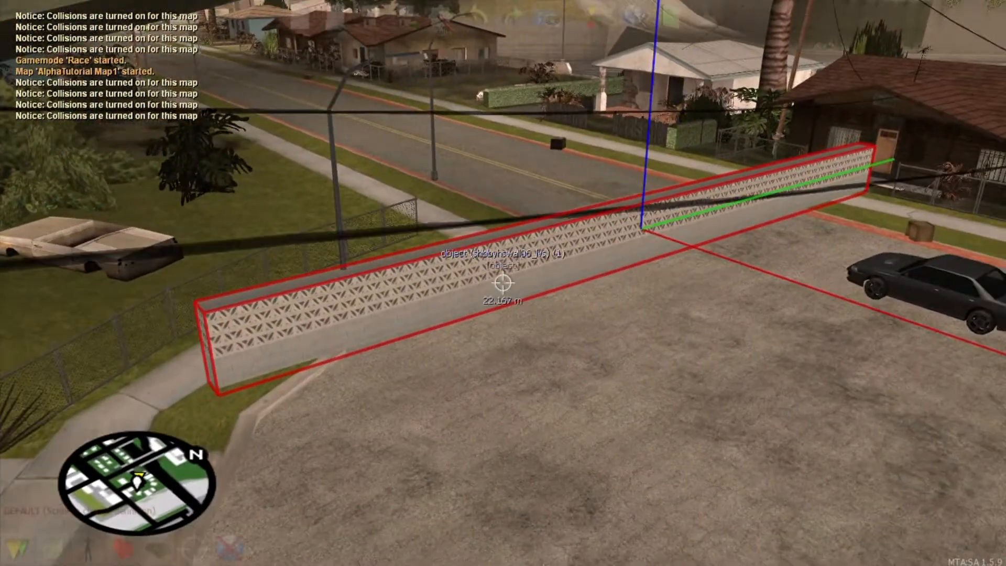
key("d")
key("f")
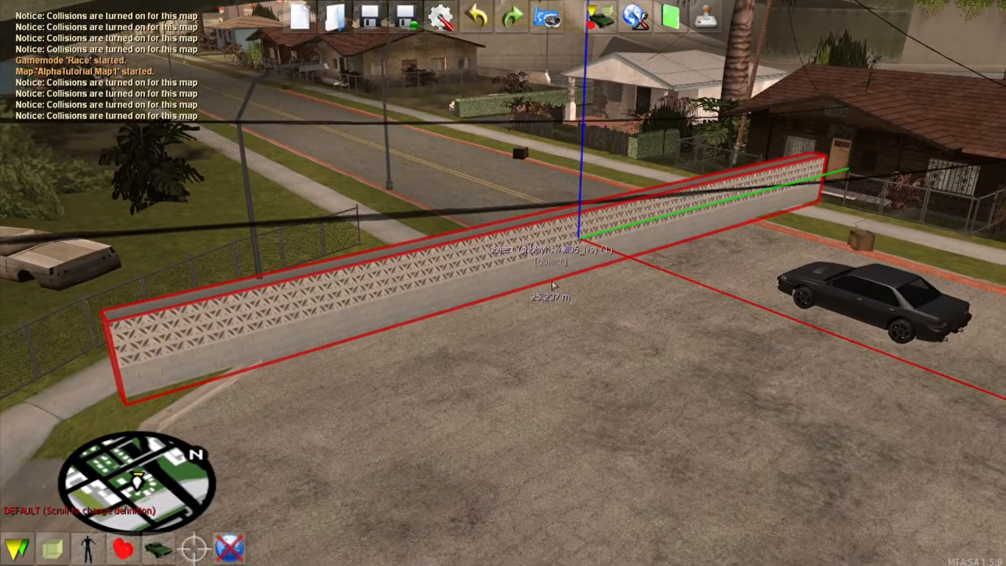
mouse_move(521, 269)
left_mouse_down()
mouse_move(502, 209)
mouse_move(502, 126)
mouse_move(501, 346)
mouse_move(519, 287)
mouse_move(582, 226)
mouse_move(505, 281)
left_mouse_up()
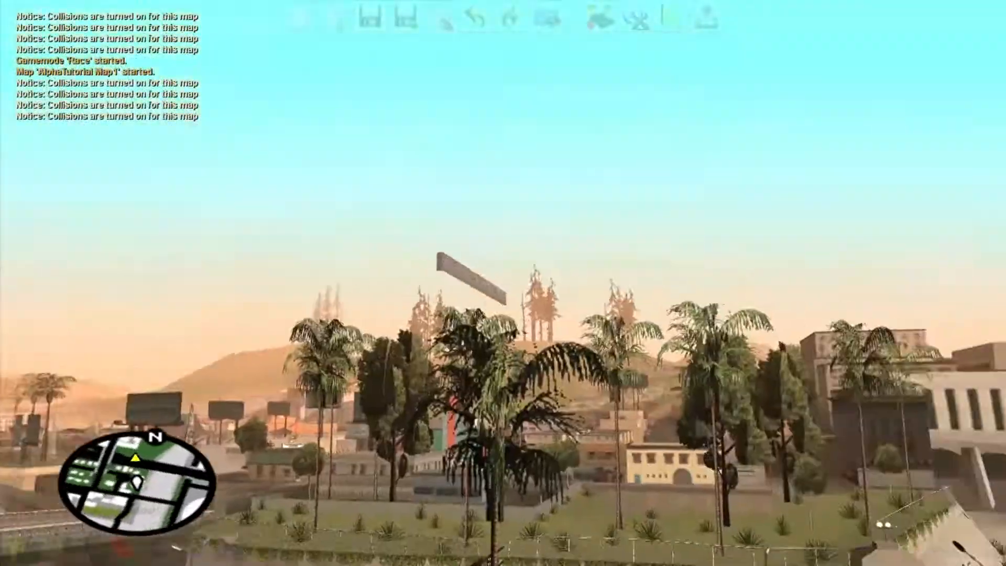
Step: Pick up the wall again and drop it across the road beside the parking lot
key("w")
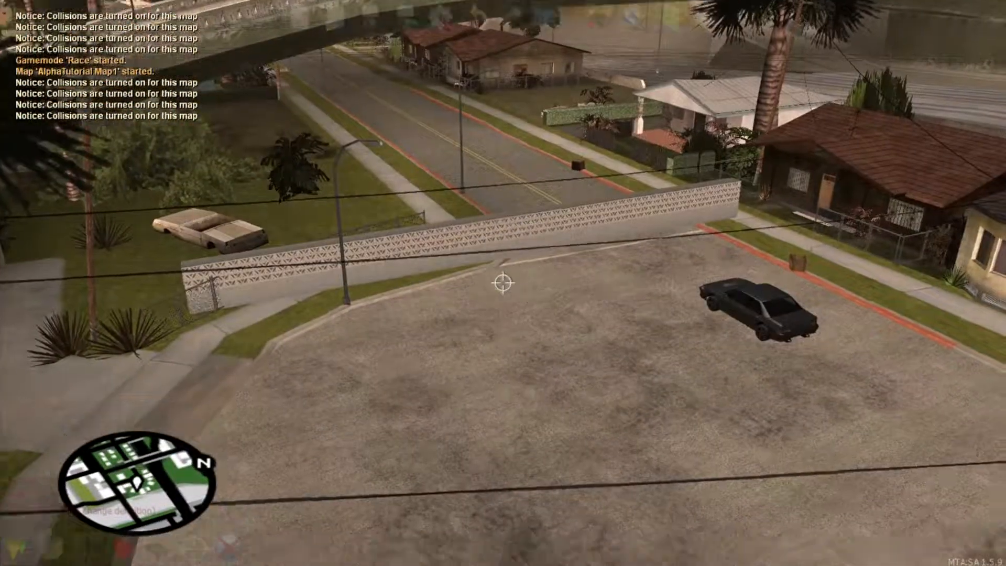
key("w")
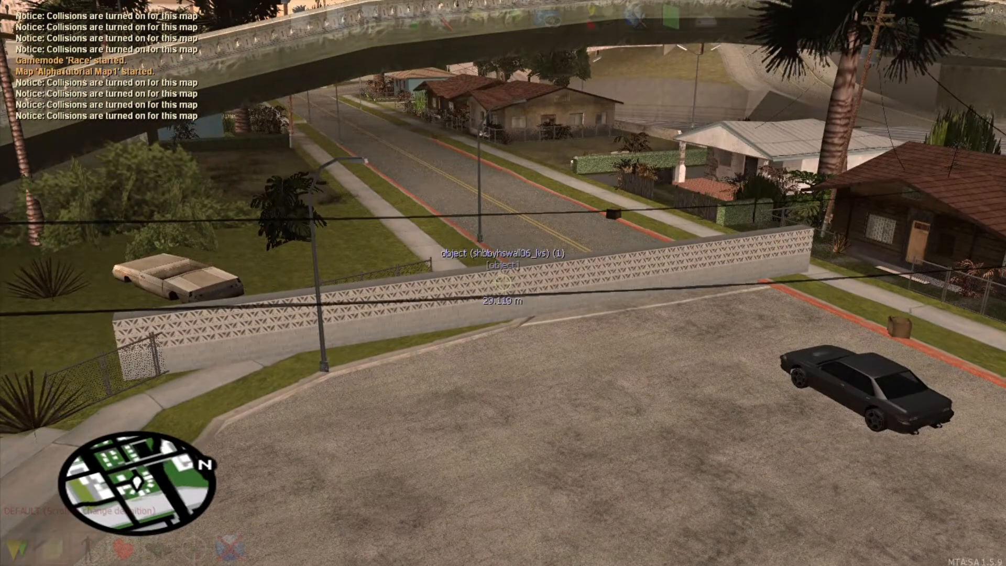
left_click(503, 283)
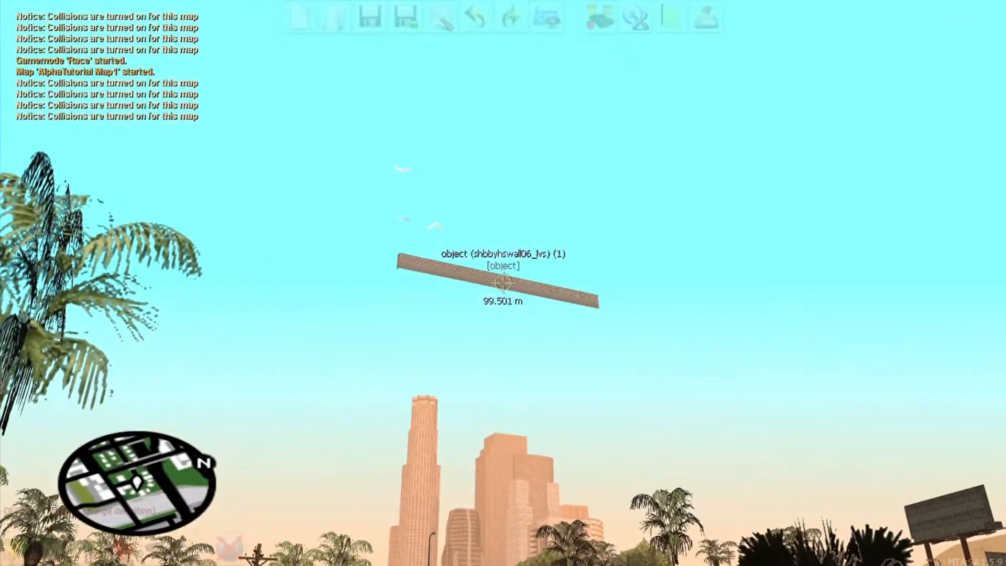
key("w")
key("w")
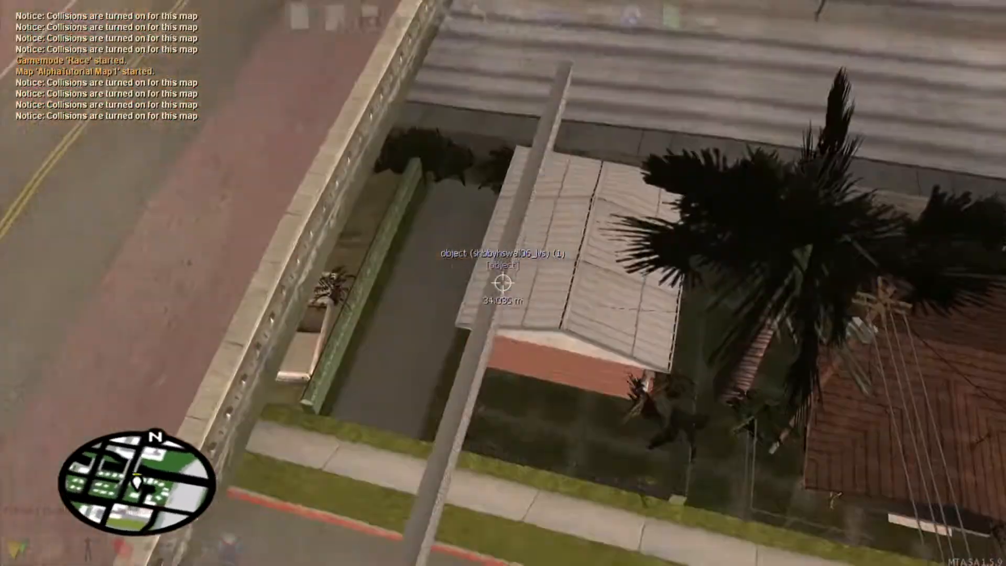
key("w")
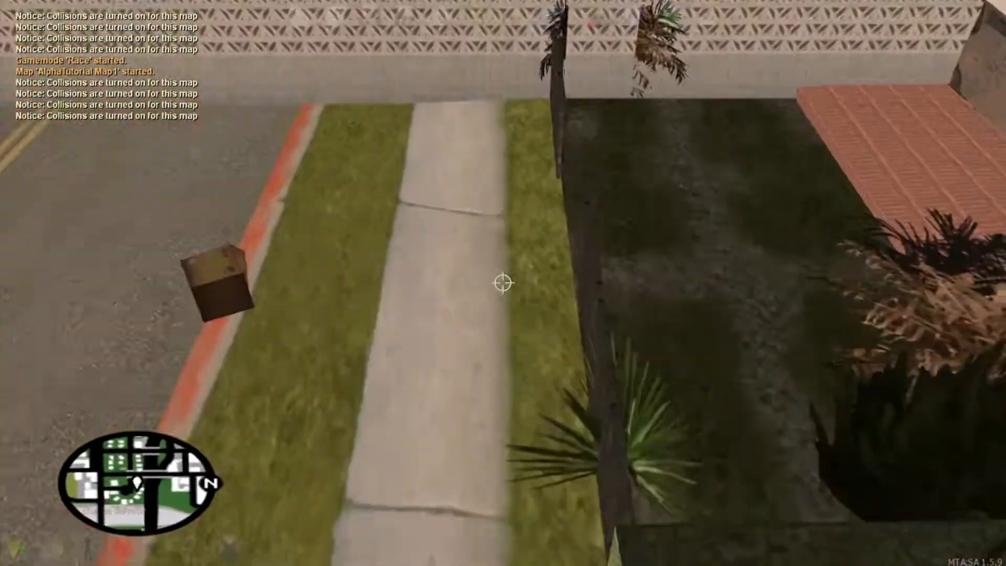
key("a")
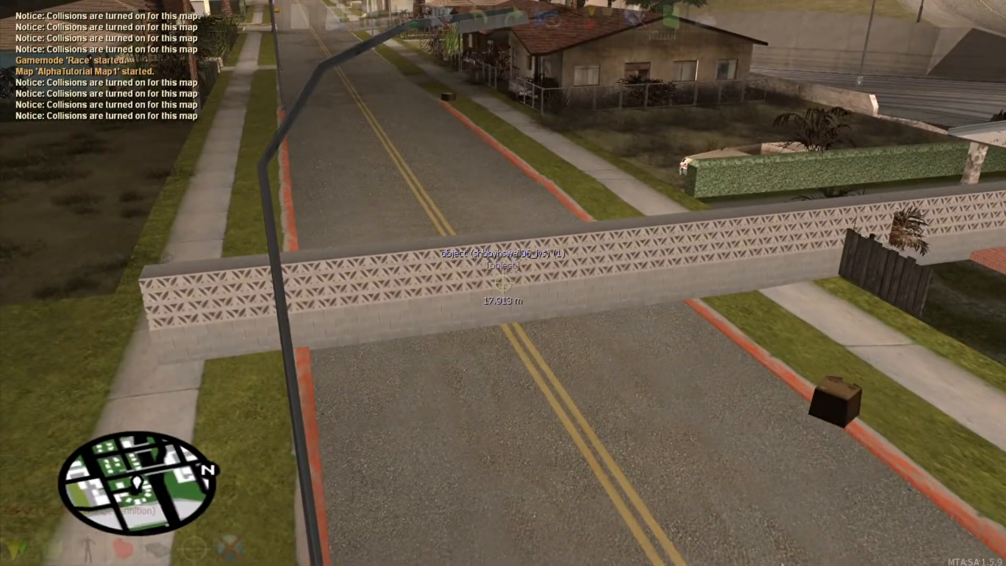
left_click(503, 283)
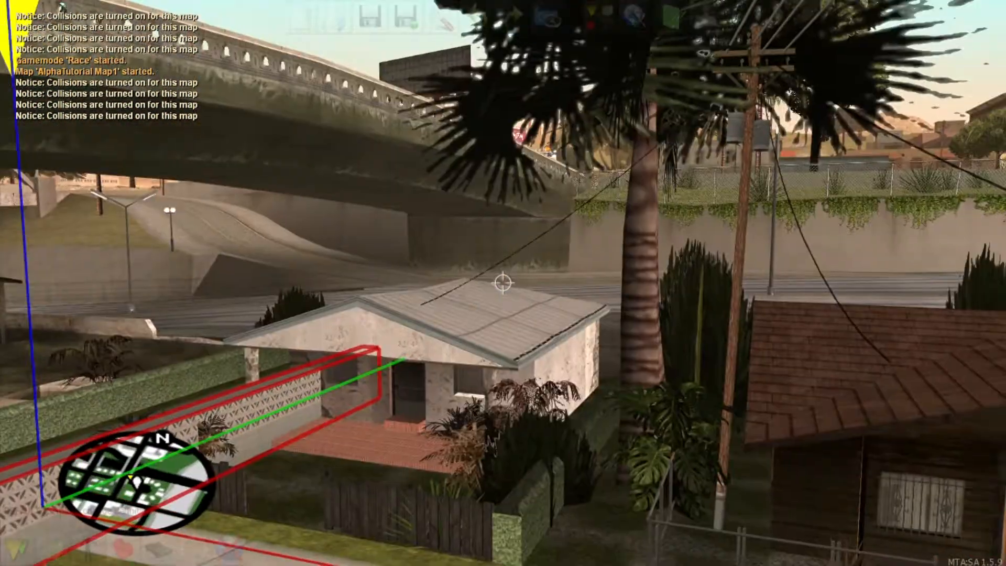
key("s")
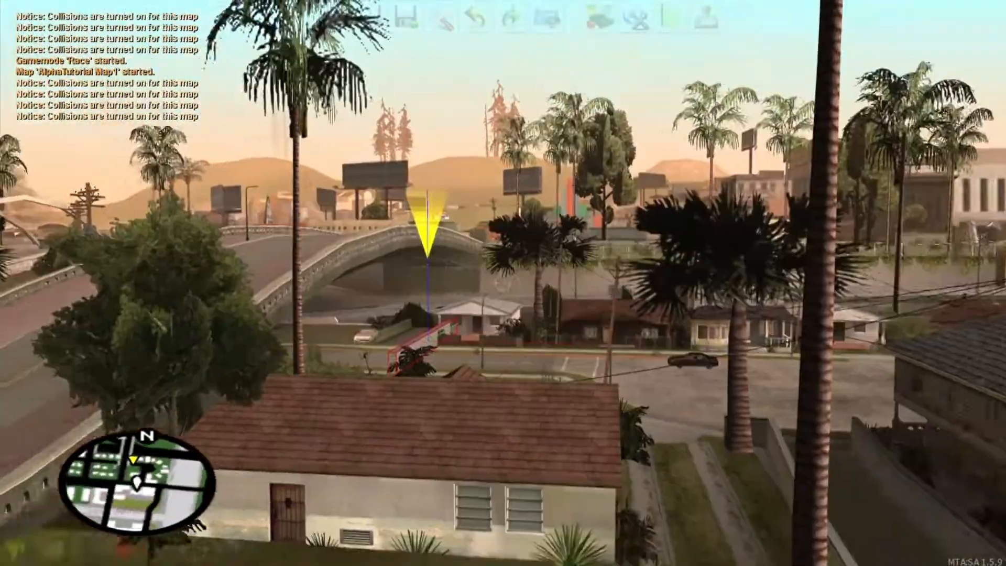
key("w")
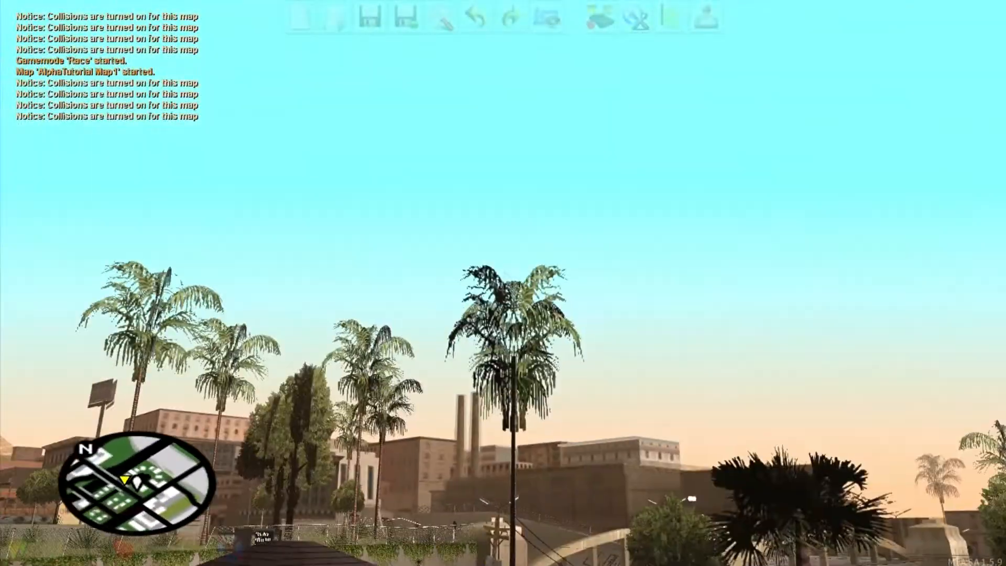
left_click(503, 283)
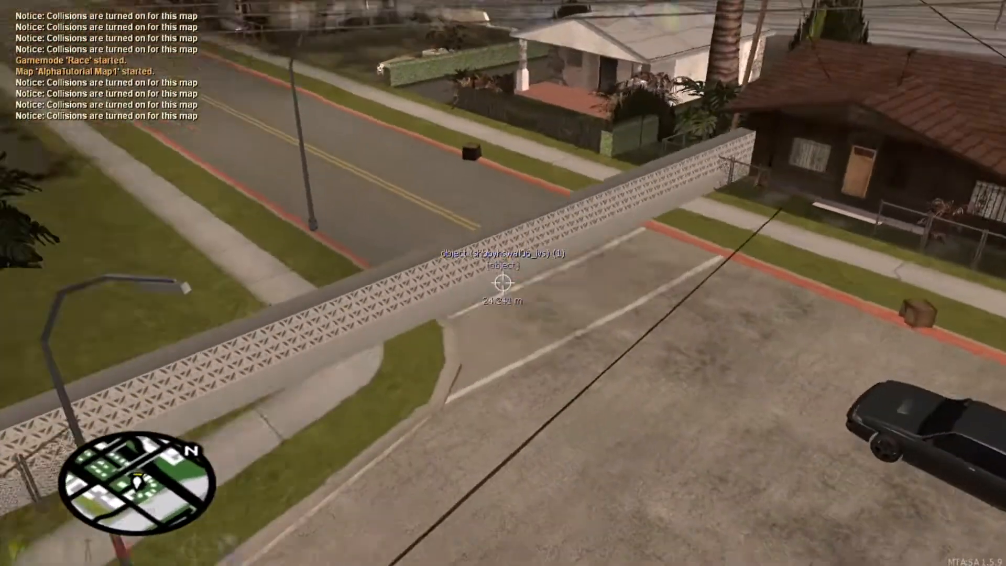
left_click(502, 283)
key("s")
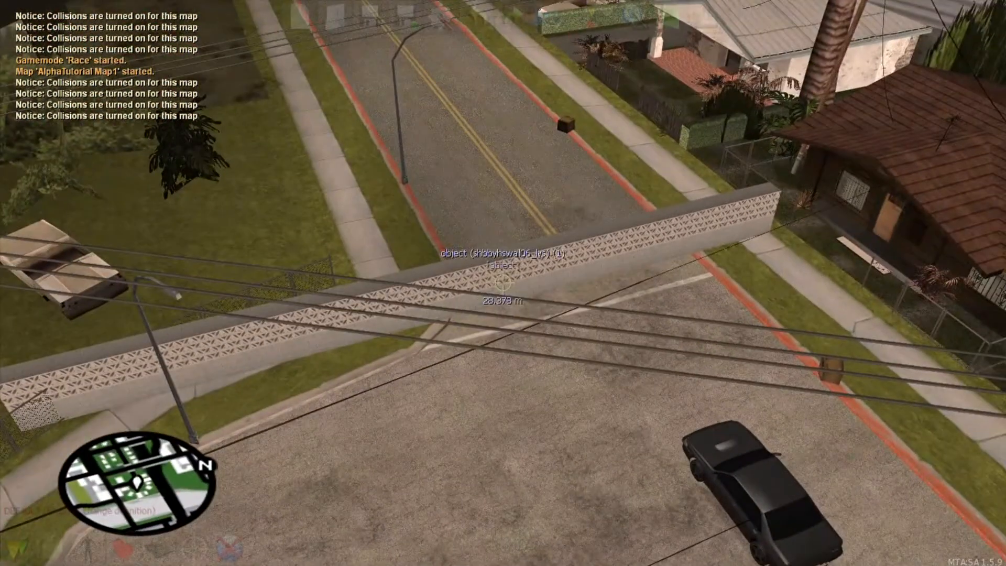
Step: Rotate the wall to run along the road's left edge
left_click(502, 283)
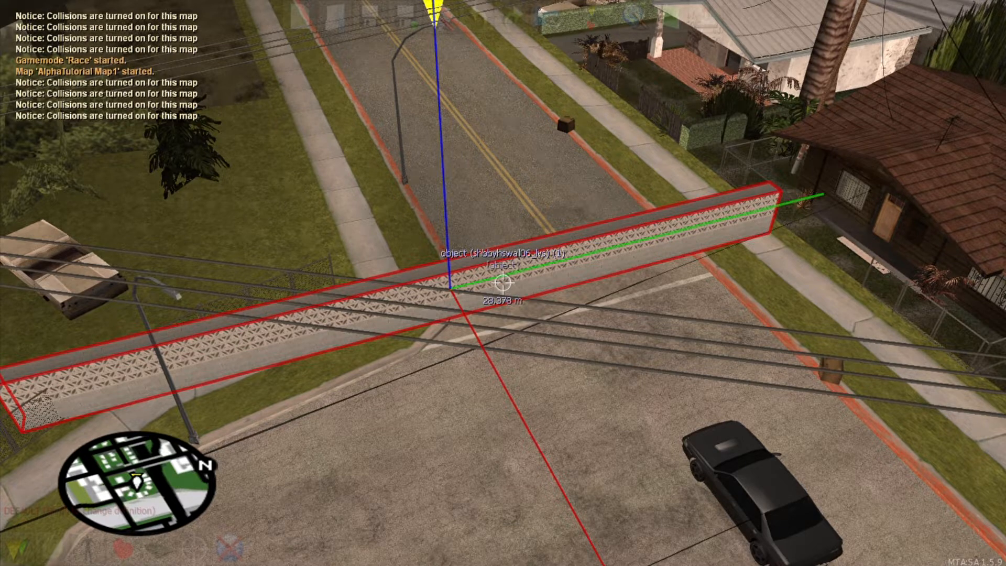
key("ctrl+Left")
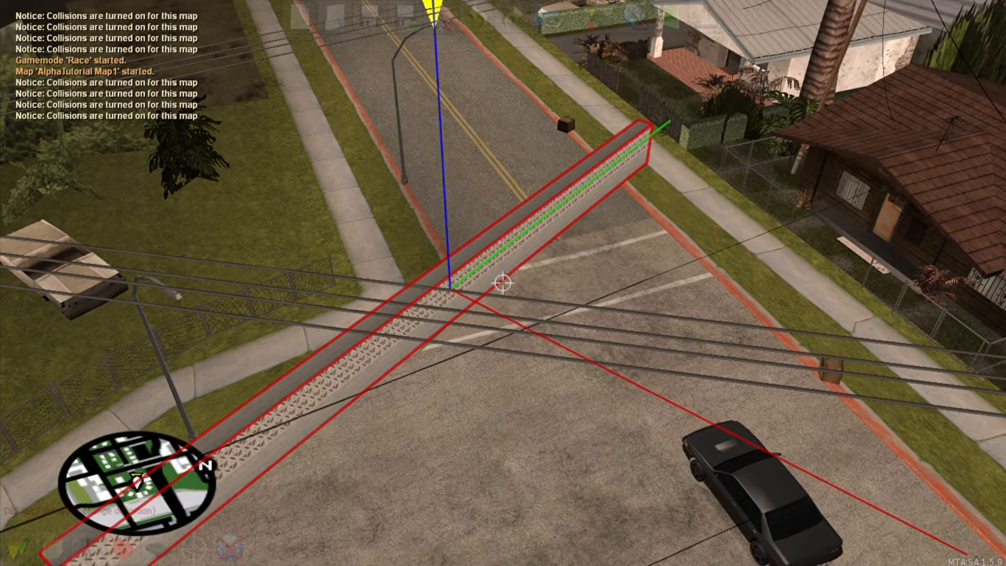
key("ctrl+Left")
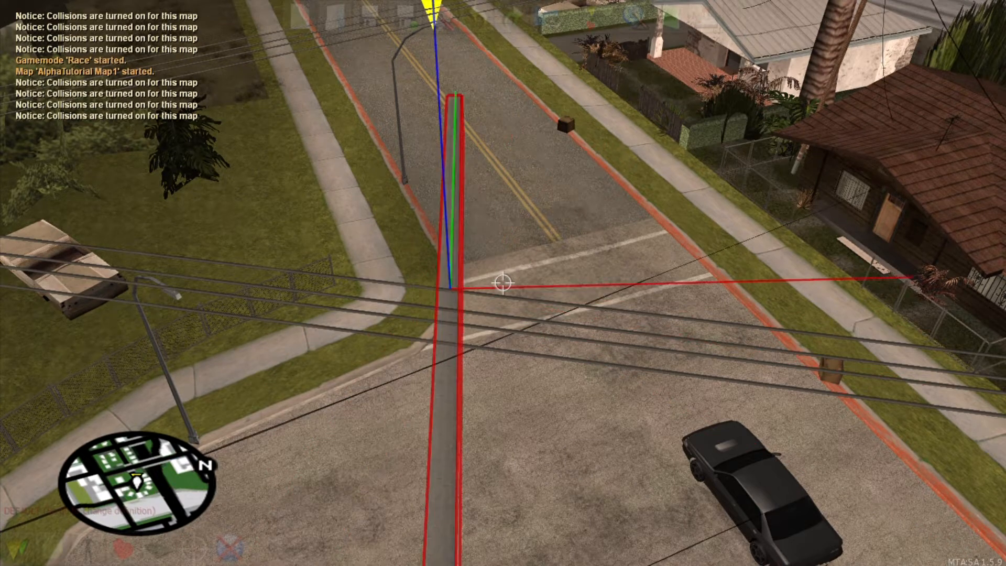
key("ctrl+Left")
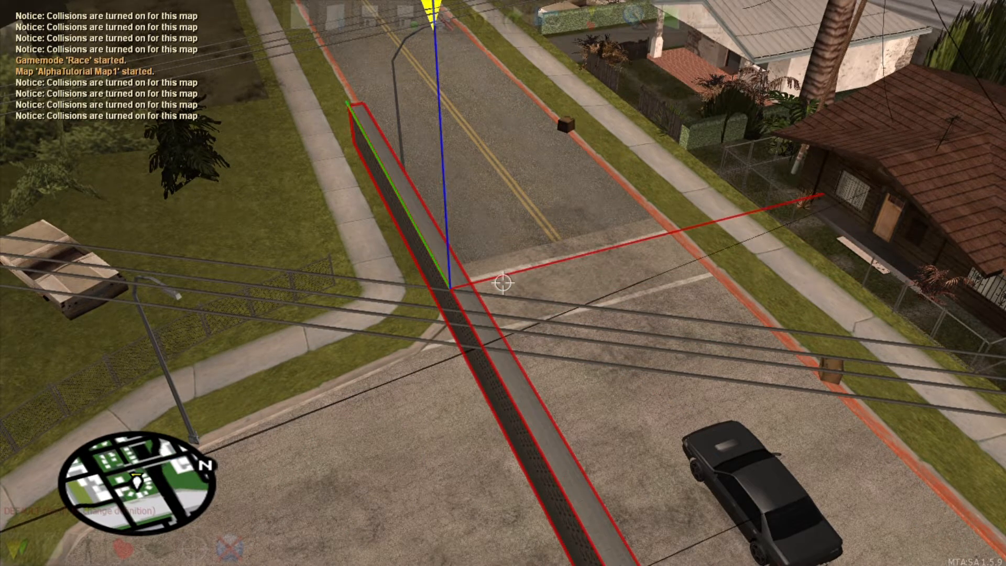
key("s")
key("d")
key("w")
key("f")
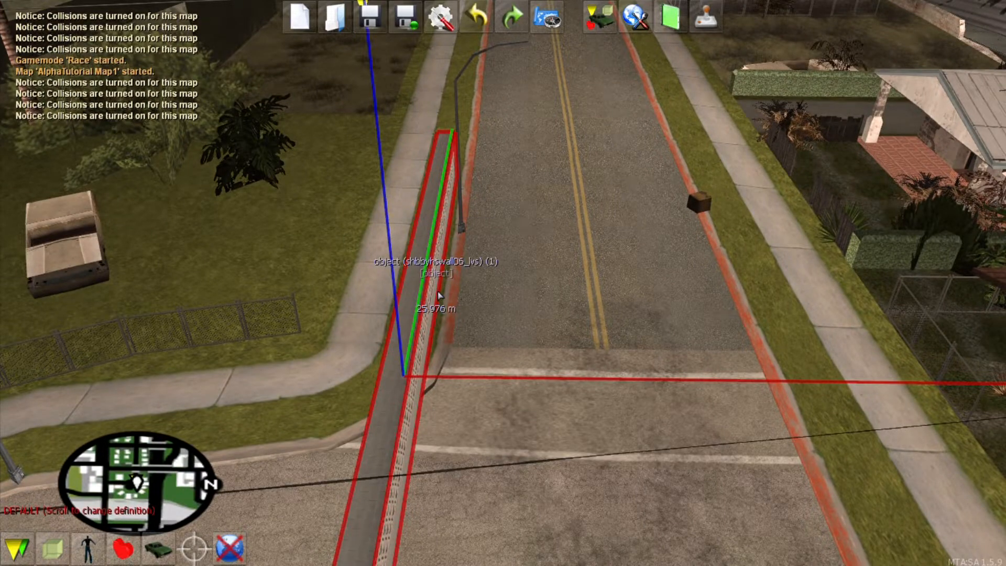
Step: Clone the wall and turn the copy across the road
key("ctrl+Right")
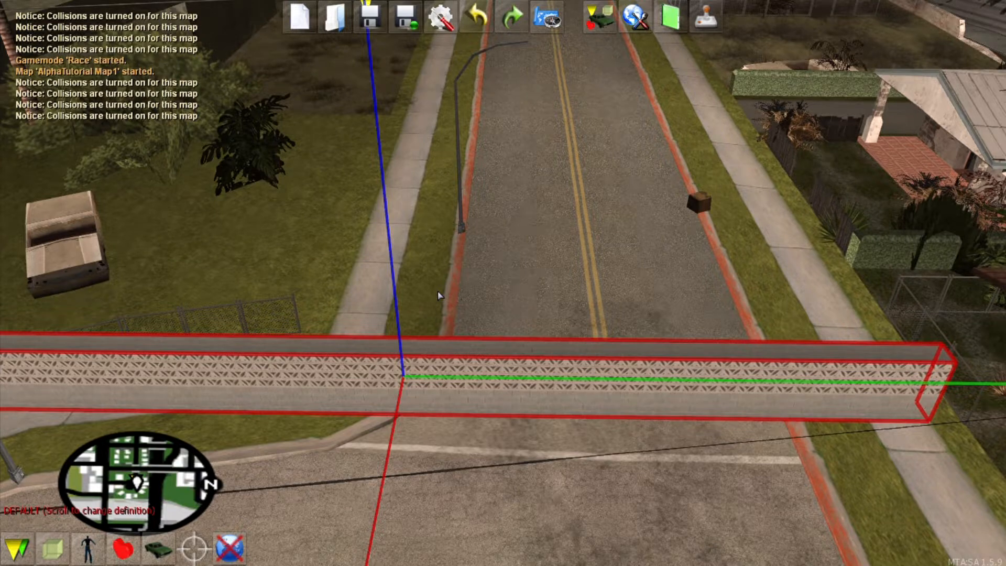
key("ctrl+Left")
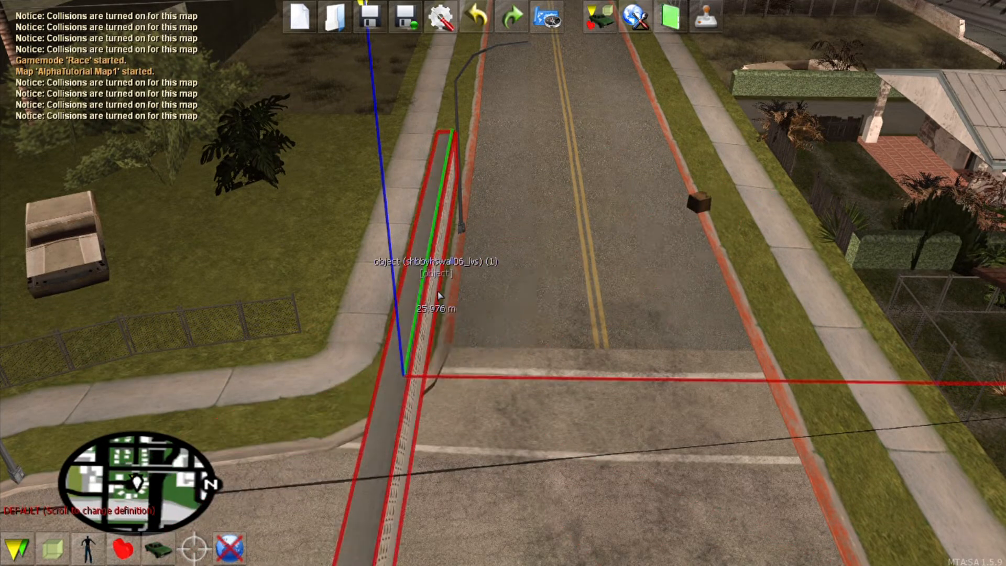
key("c")
key("ctrl+Right")
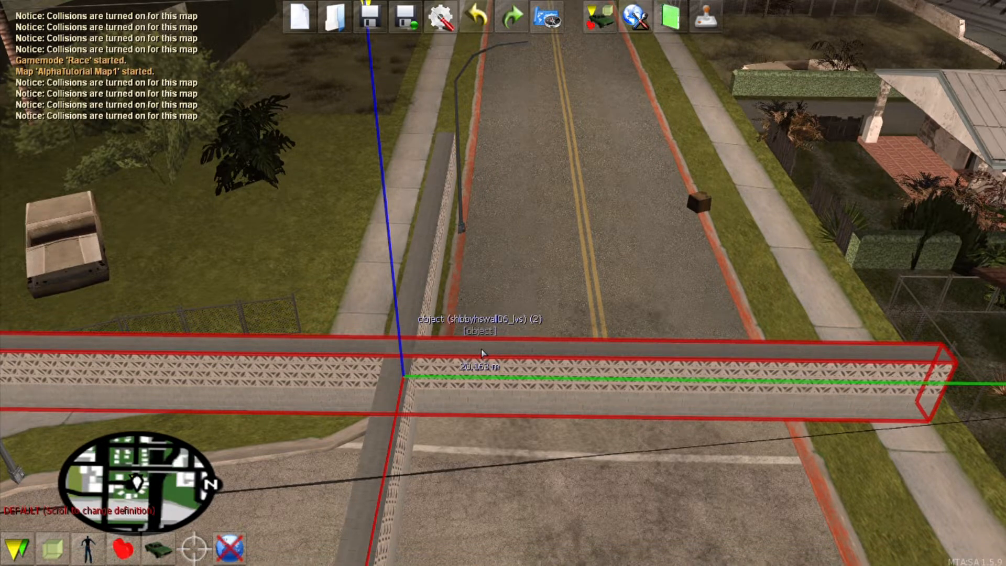
Step: Angle the cloned wall counterclockwise, then delete it
key("ctrl+Right")
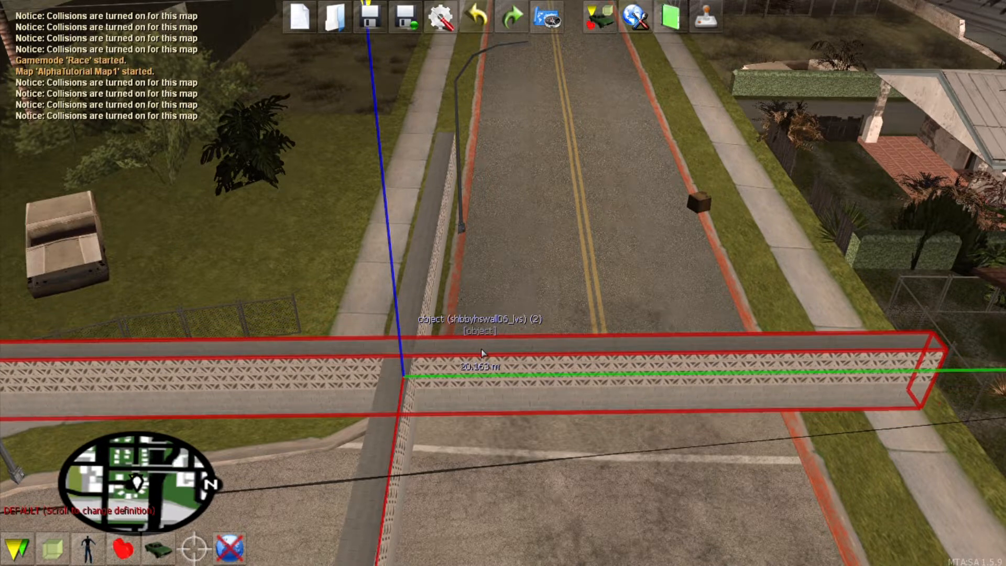
key("ctrl+Right")
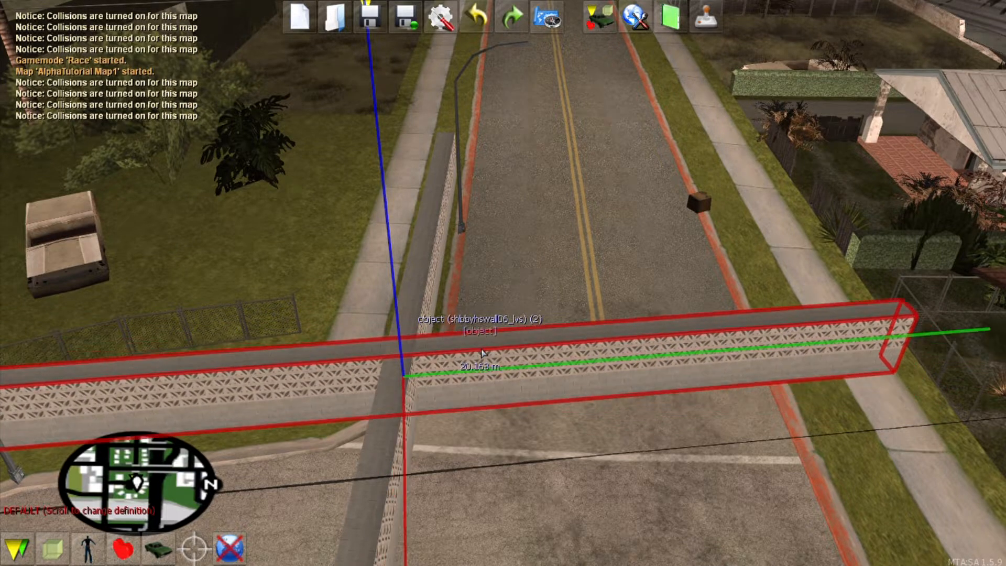
key("ctrl+Right")
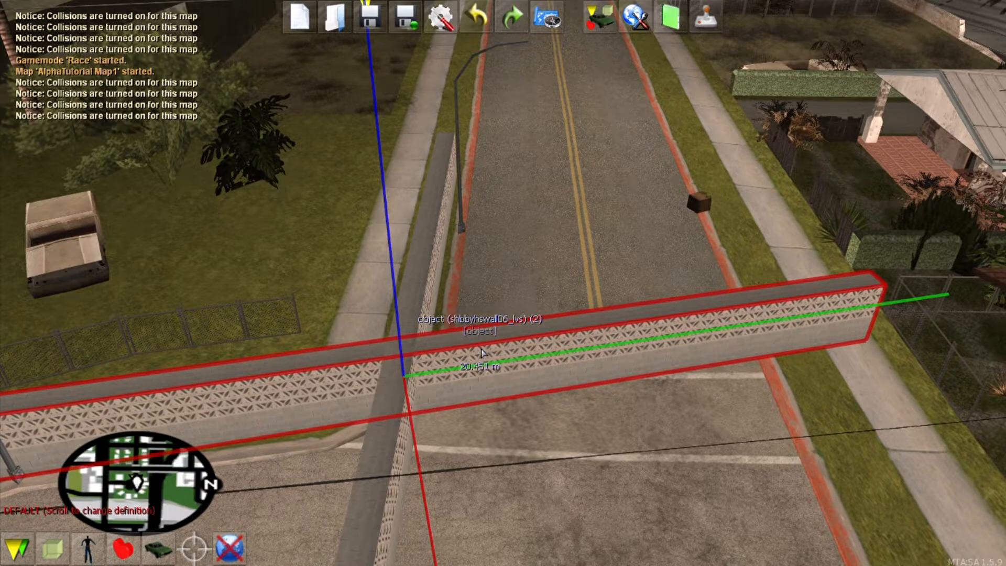
key("ctrl+Right")
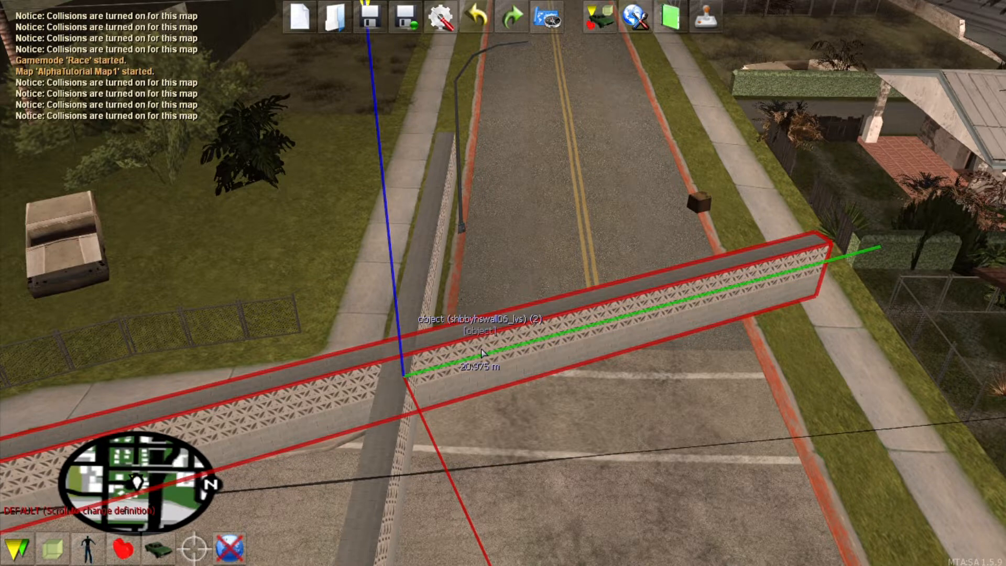
key("ctrl+Right")
key("ctrl+Right")
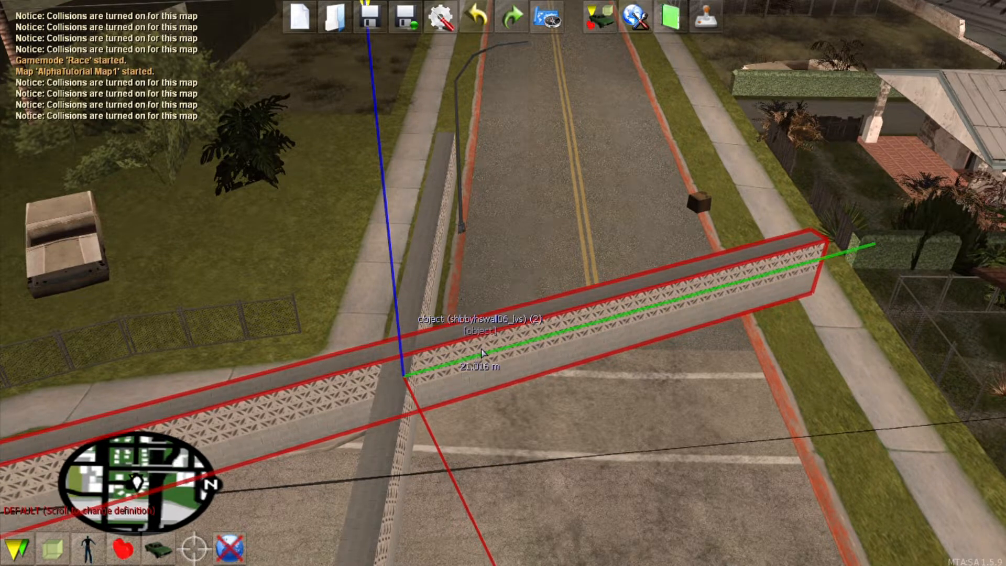
key("ctrl+Right")
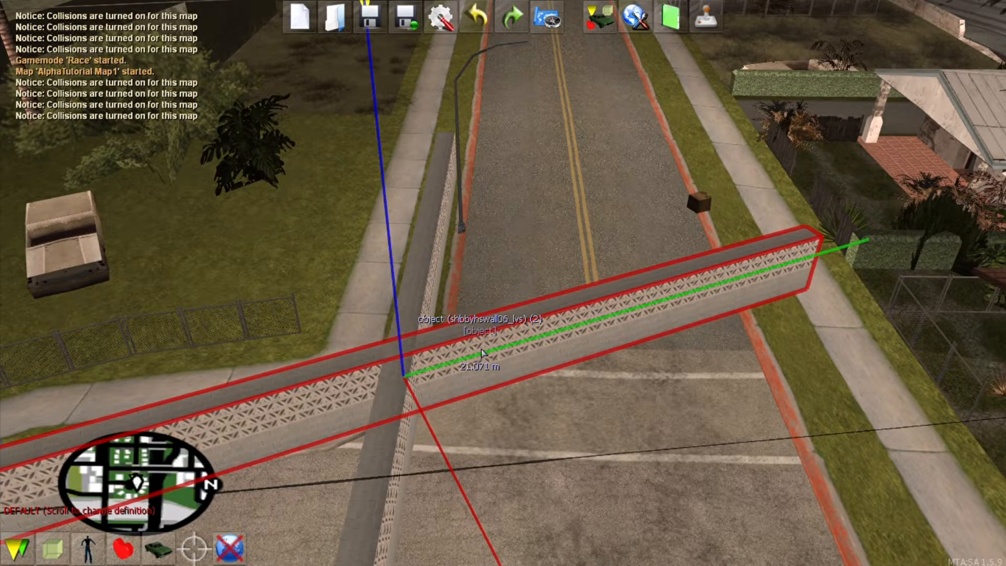
key("Delete")
Step: Fly the camera along the road under the overpass and over Idlewood toward Ganton
key("f")
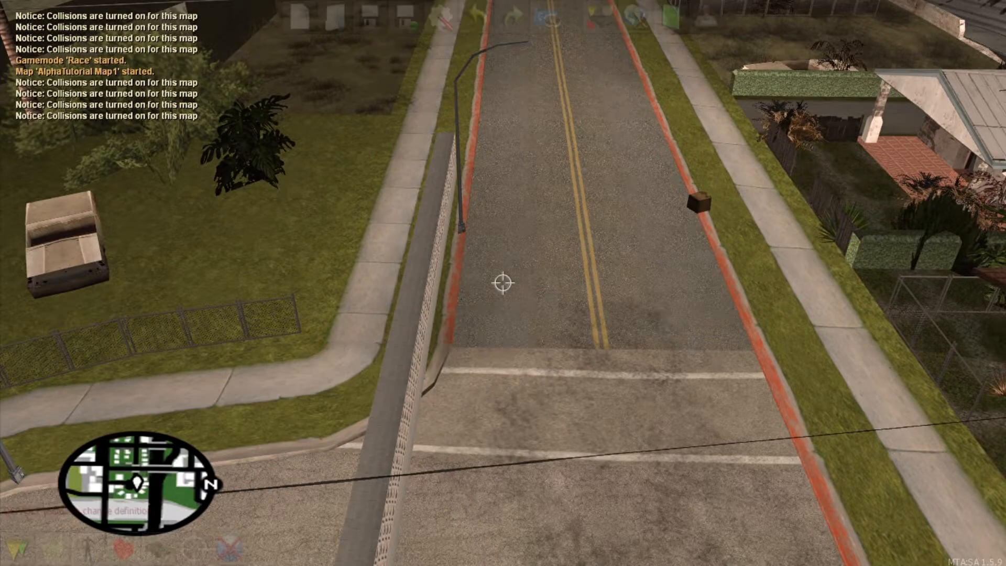
key("s")
key("w")
key("s")
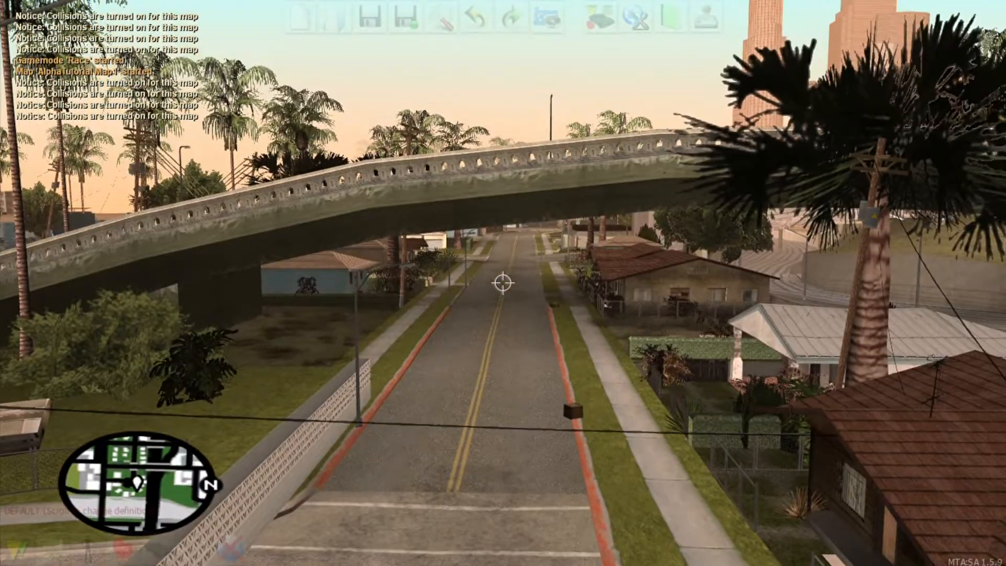
key("w")
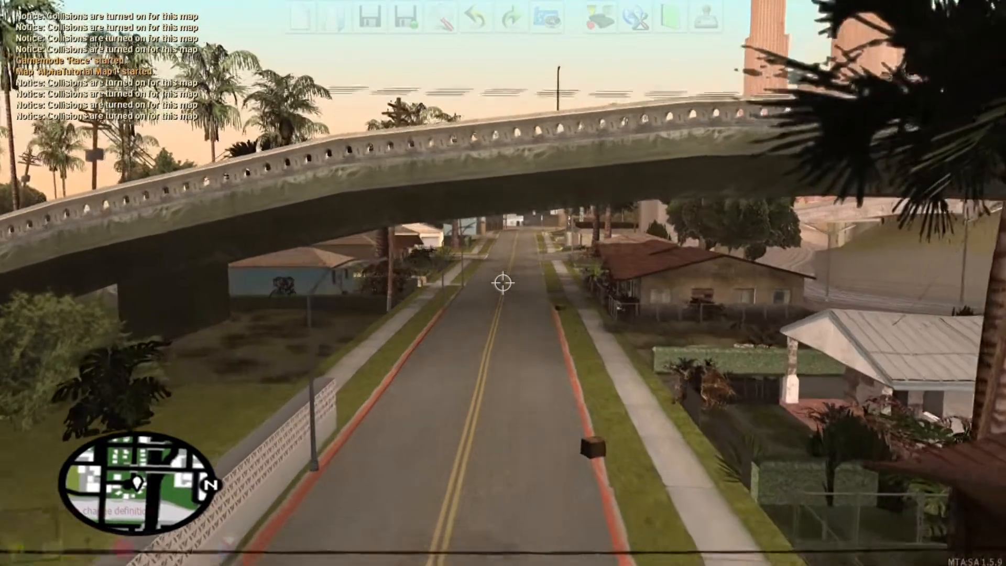
key("w")
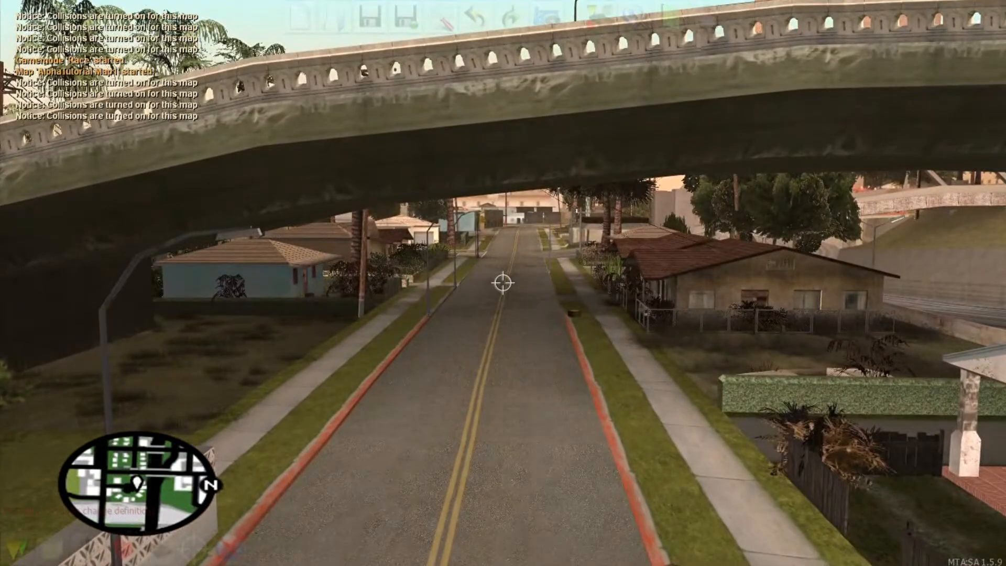
key("w")
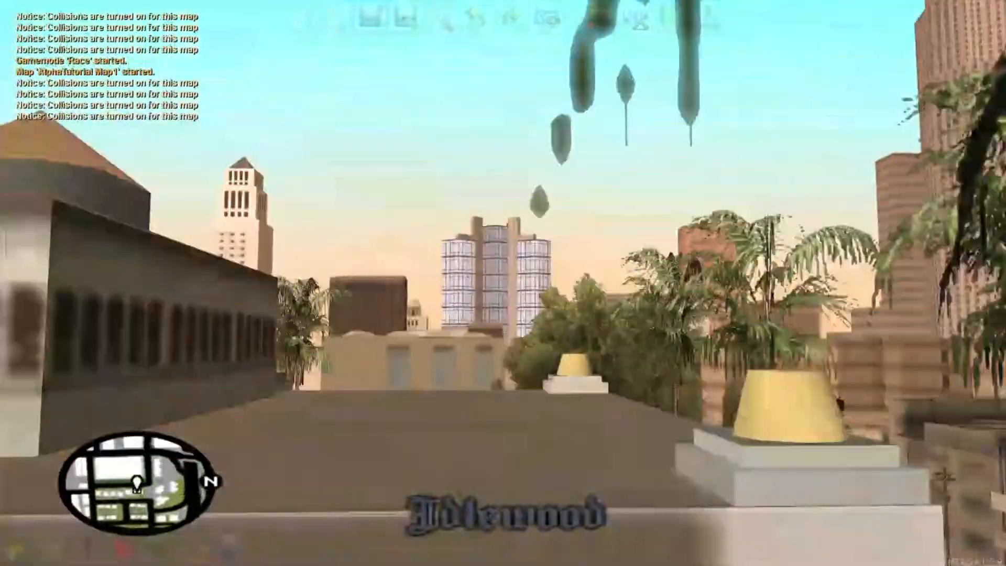
key("w")
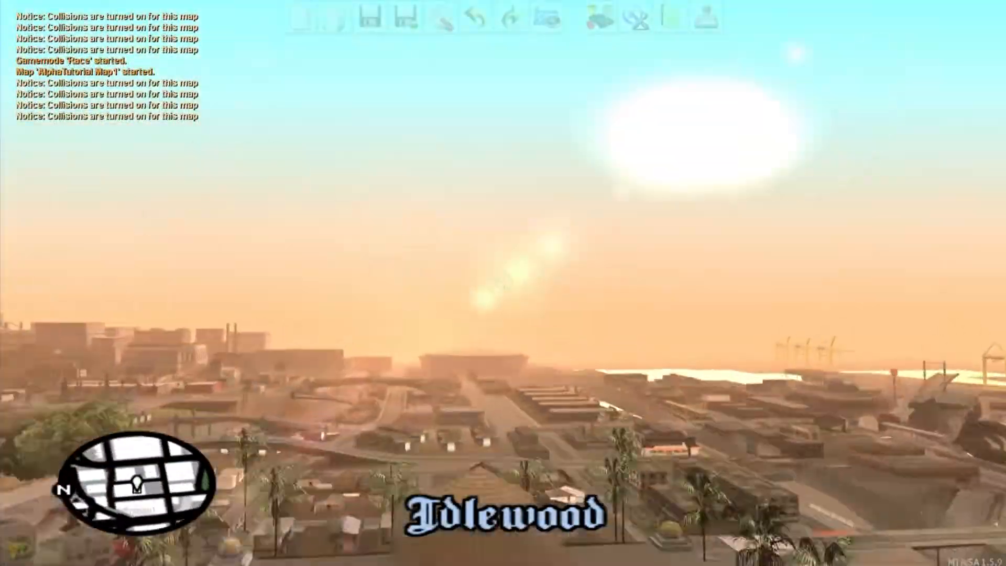
key("w")
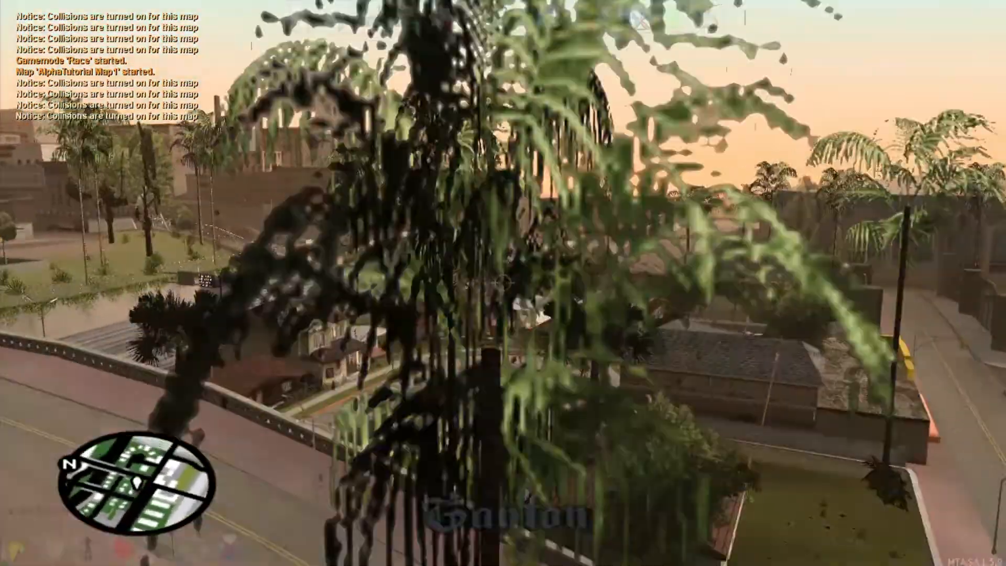
Step: Frame the car and wall along the Ganton road, then save the race map
key("d")
key("w")
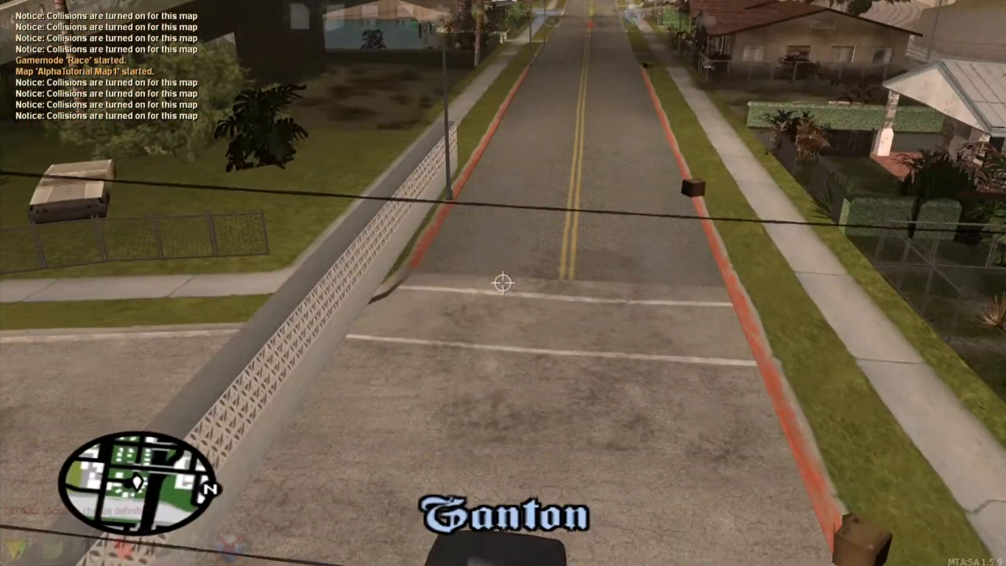
key("s")
key("f")
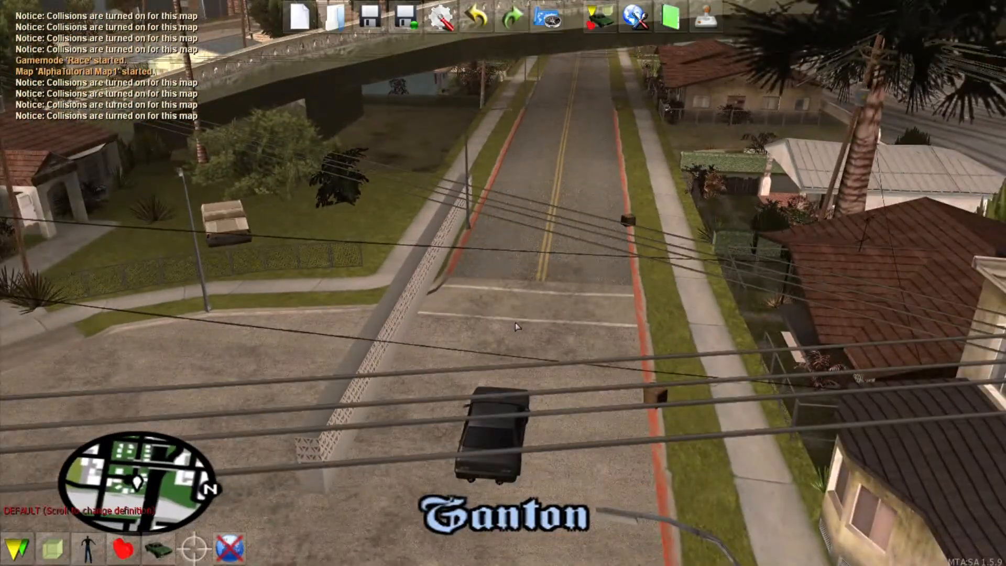
left_click(373, 26)
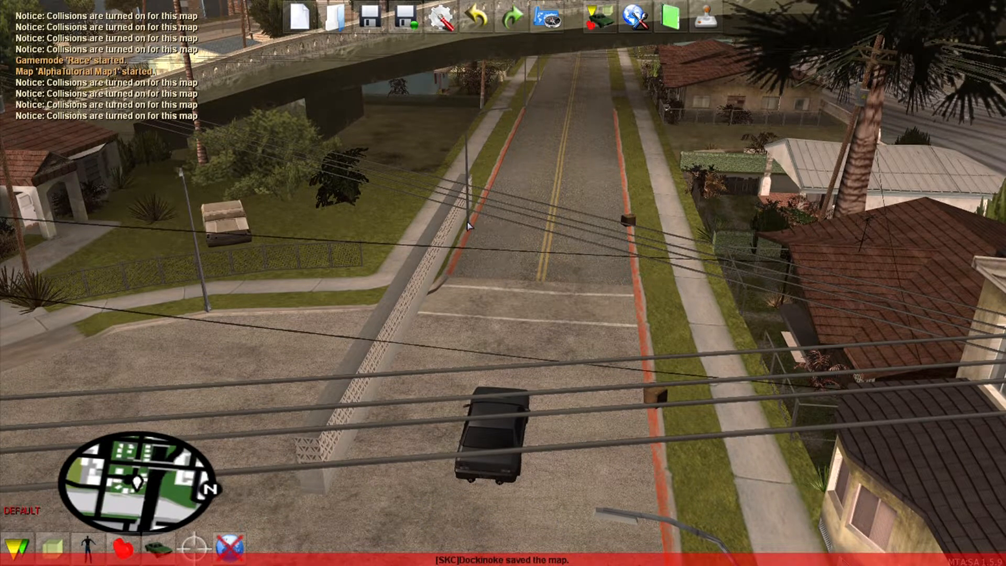
Step: Select the patterned wall and slide it forward along the street
key("f")
key("w")
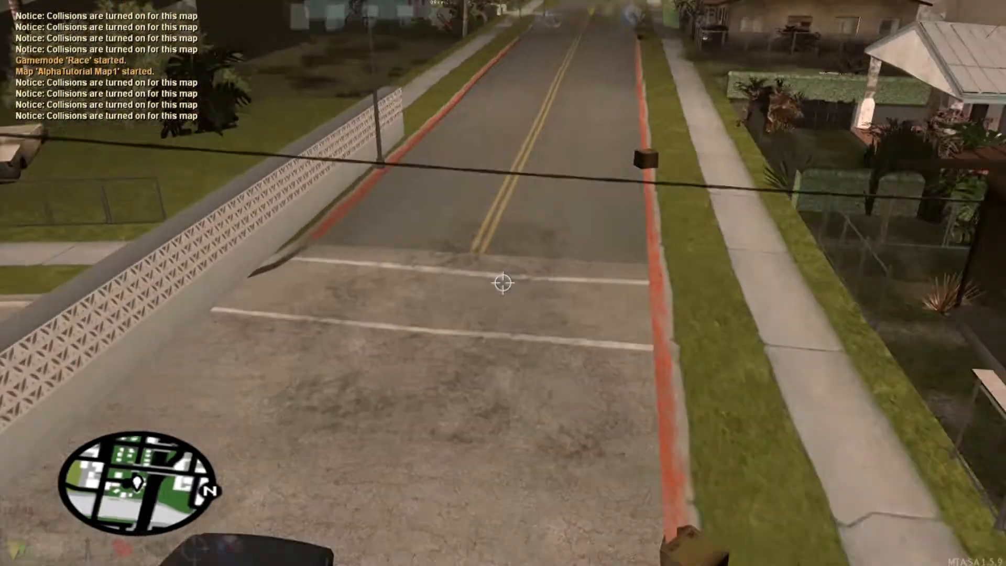
key("s")
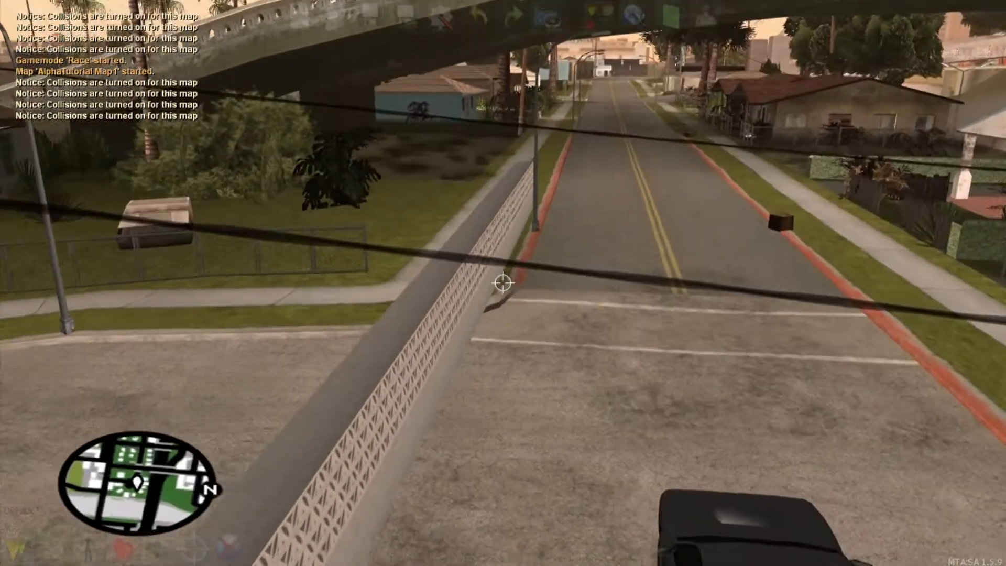
left_click(502, 283)
key("w")
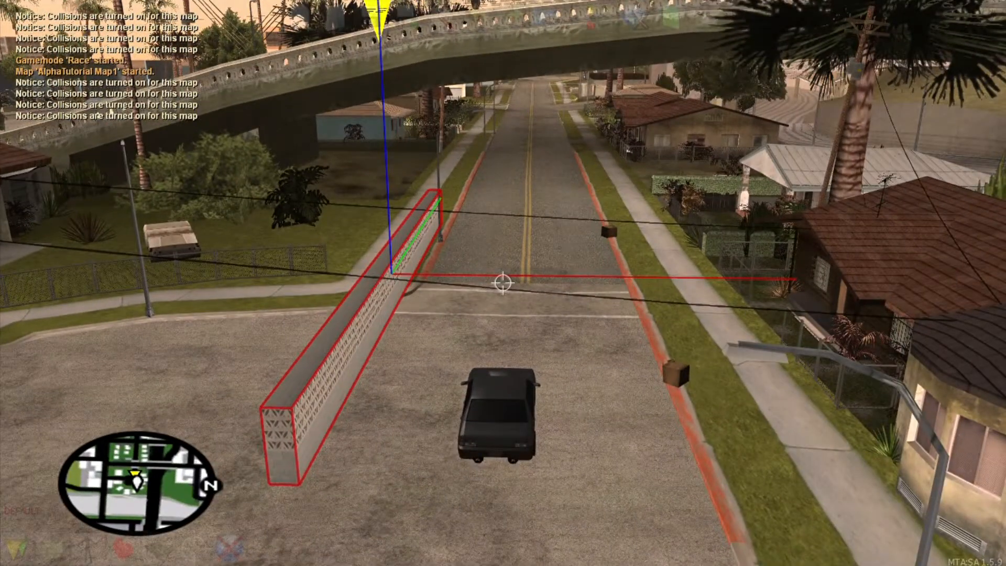
key("Up")
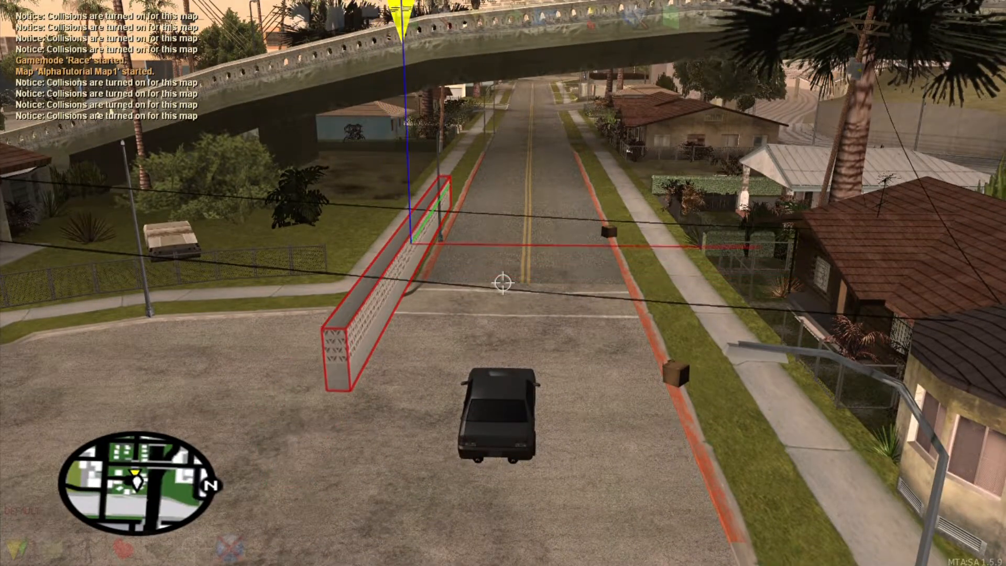
key("w")
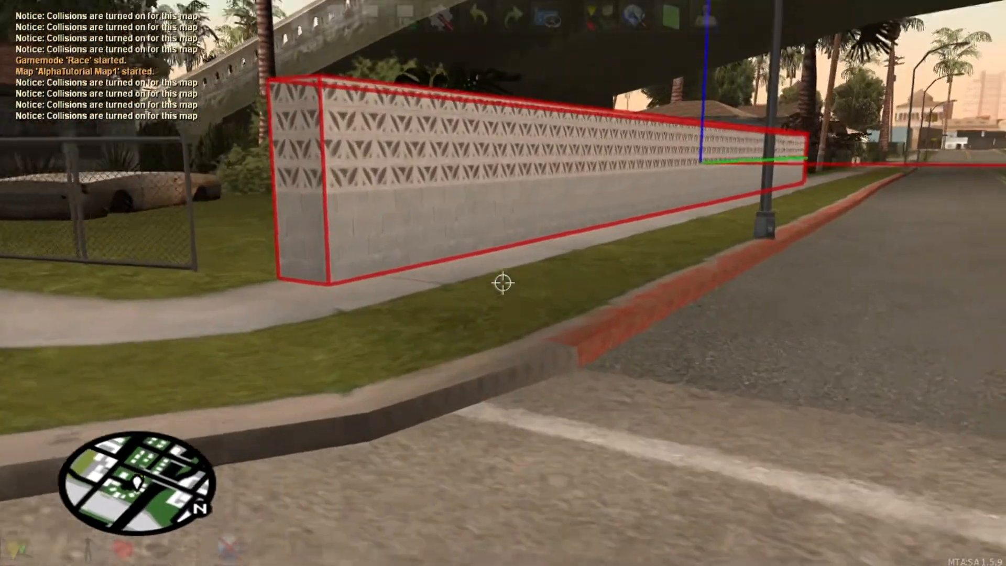
left_click(502, 282)
Step: Shift the wall over to the road's curb under the overpass and check its placement
key("a")
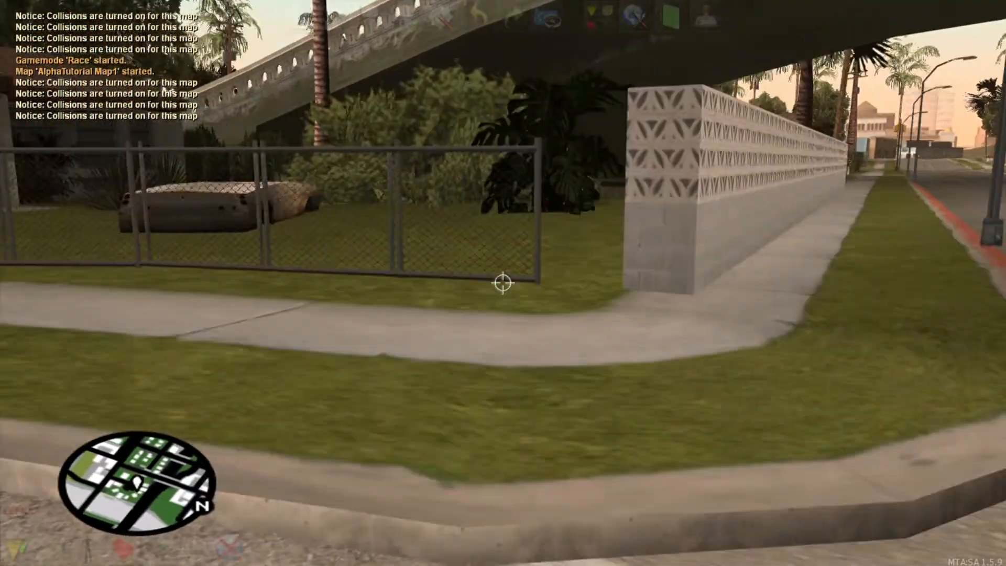
left_click(502, 283)
key("w")
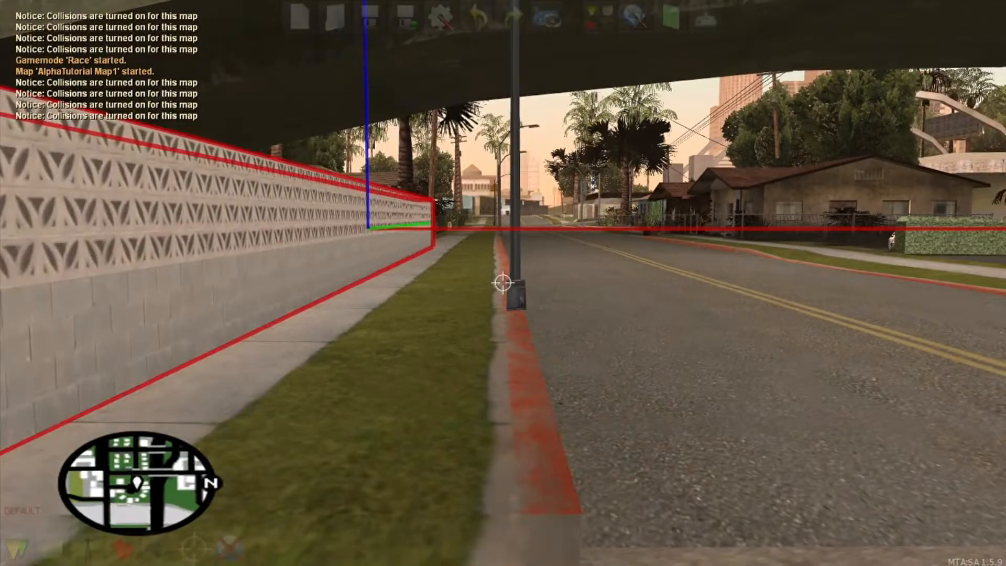
key("Right")
key("s")
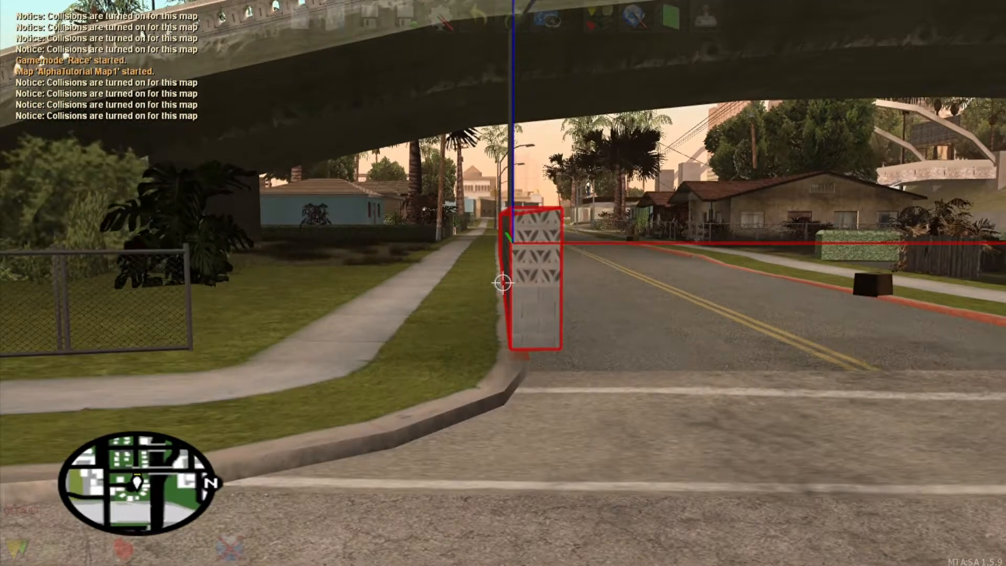
key("w")
key("d")
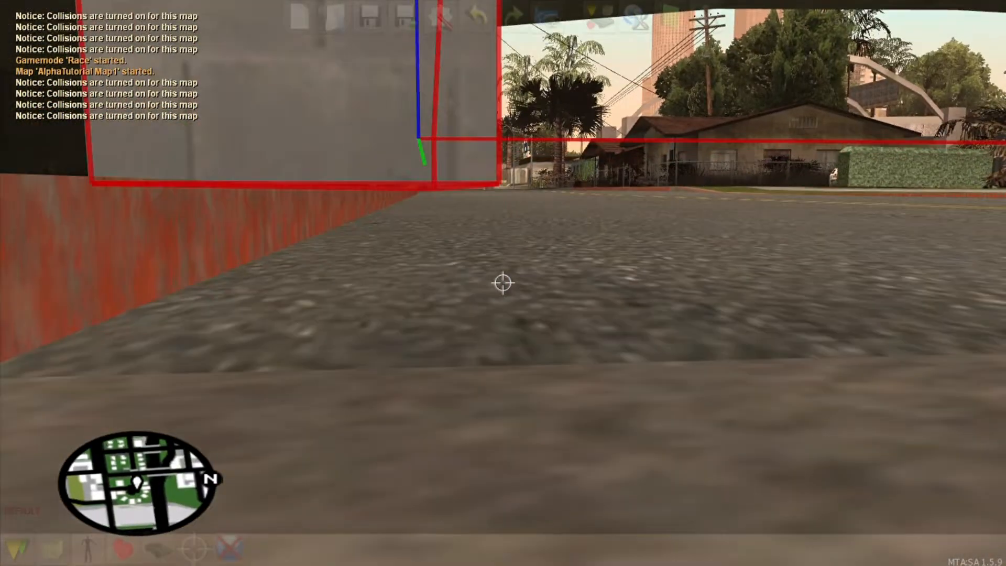
key("s")
key("d")
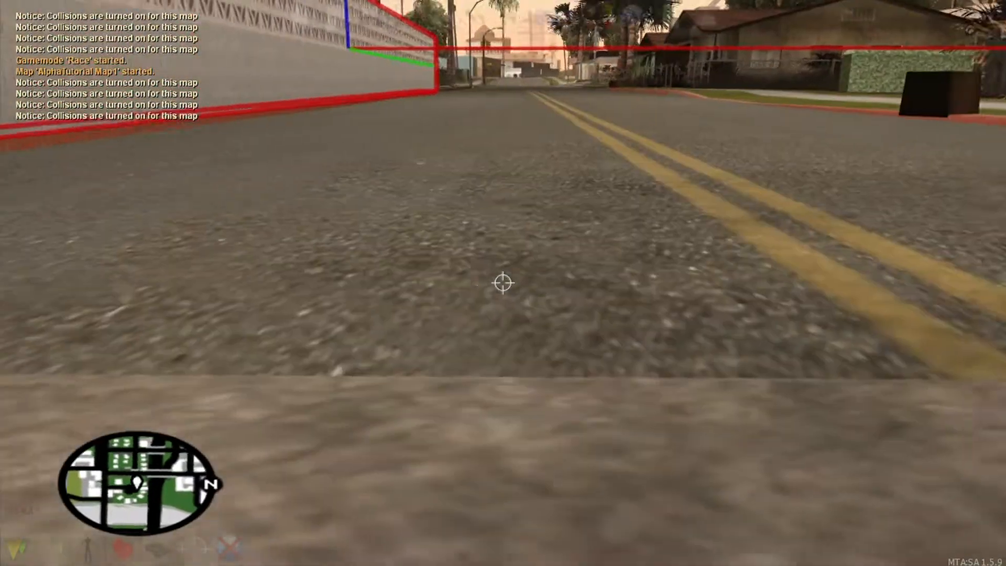
key("a")
key("s")
key("d")
key("w")
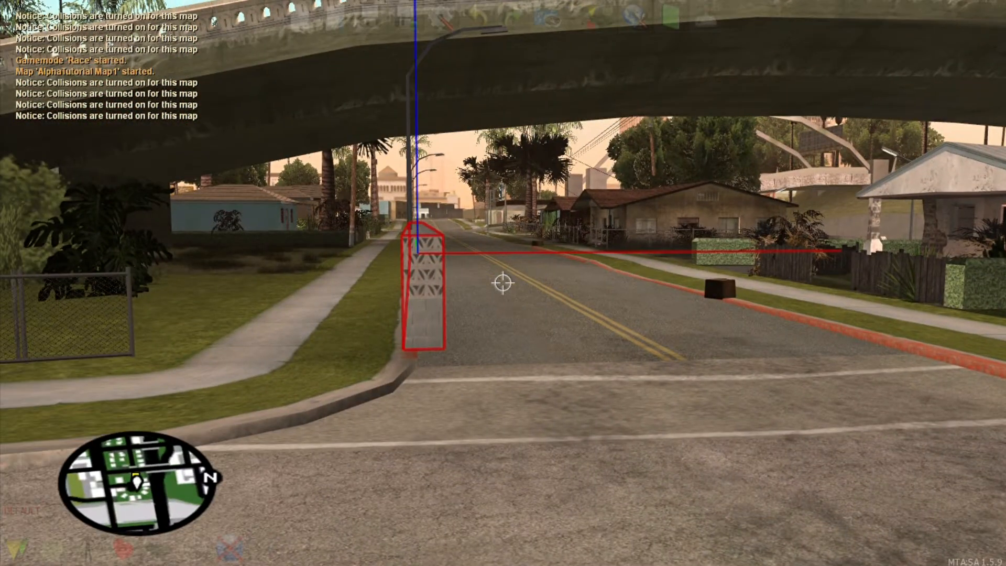
Step: Set the wall's doubleside property to true and apply it
key("F3")
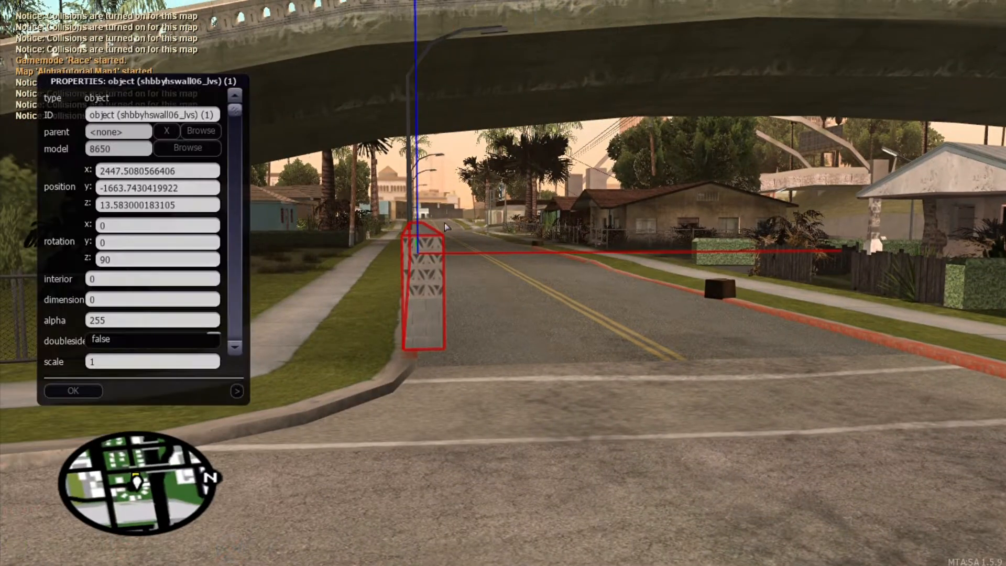
left_click(145, 346)
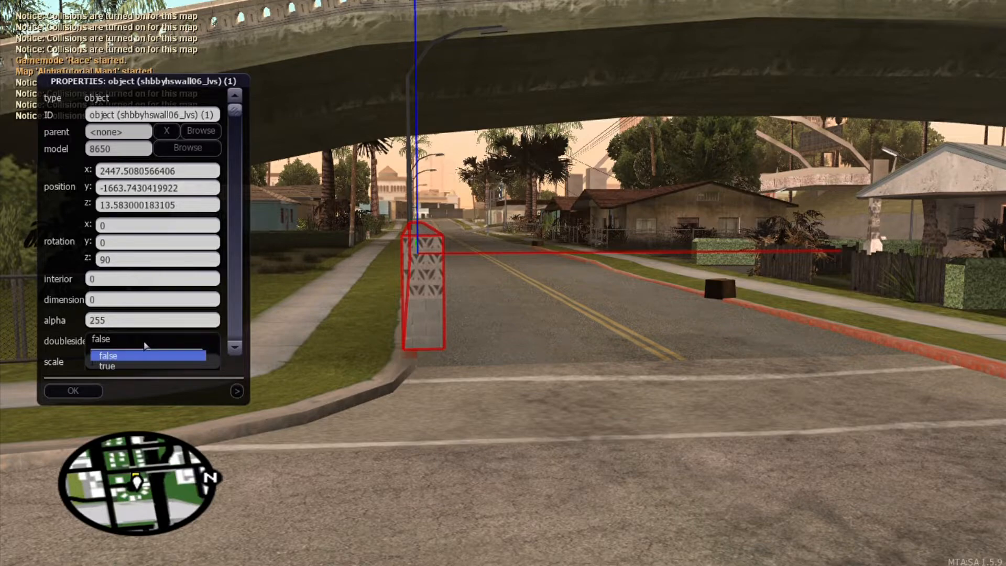
left_click(132, 367)
left_click(98, 390)
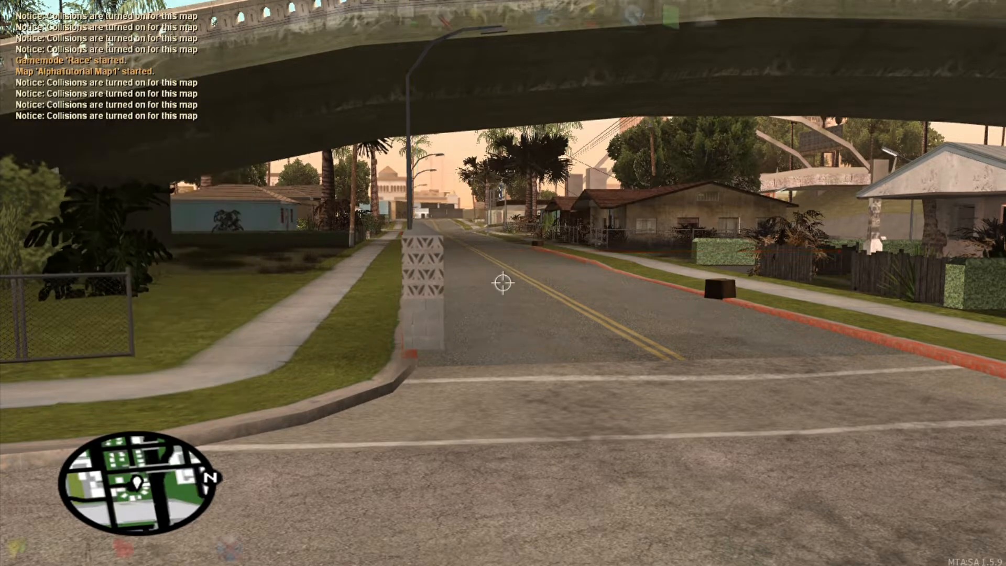
Step: Lift the wall up into the air and back away to view the city
left_click(503, 283)
key("s")
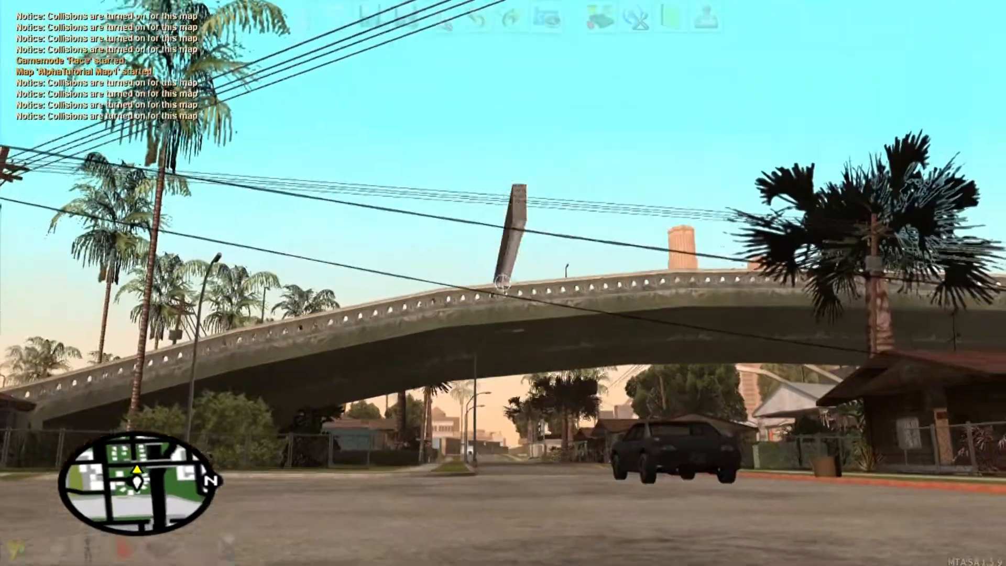
key("w")
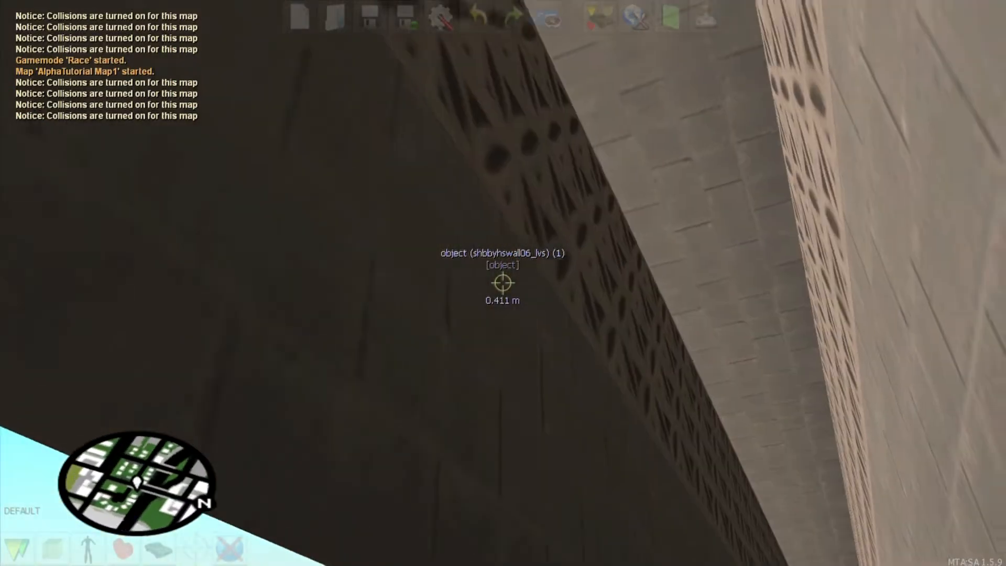
key("s")
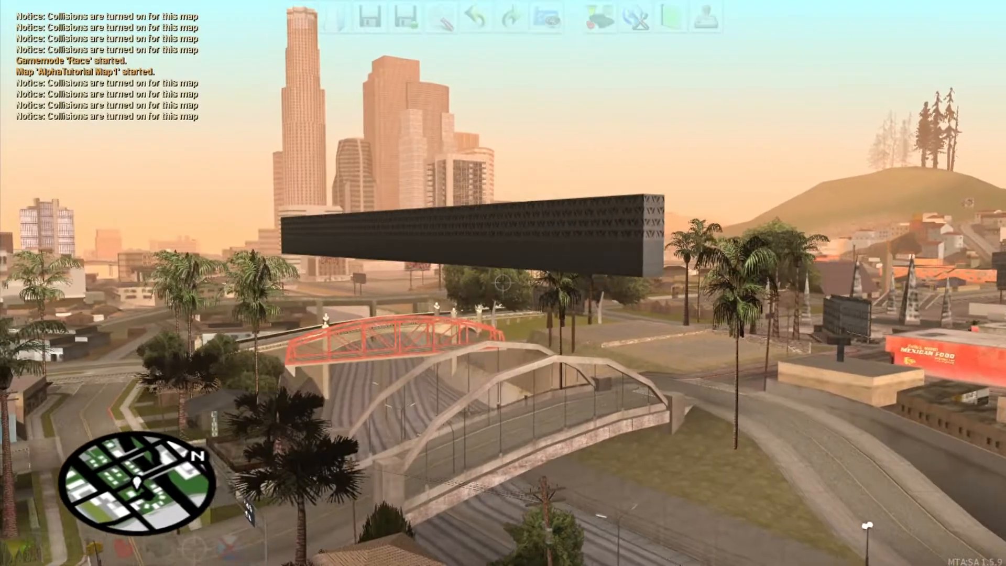
key("f")
Step: Place a vgsSairportland06 runway slab high above East Los Santos
left_click(46, 556)
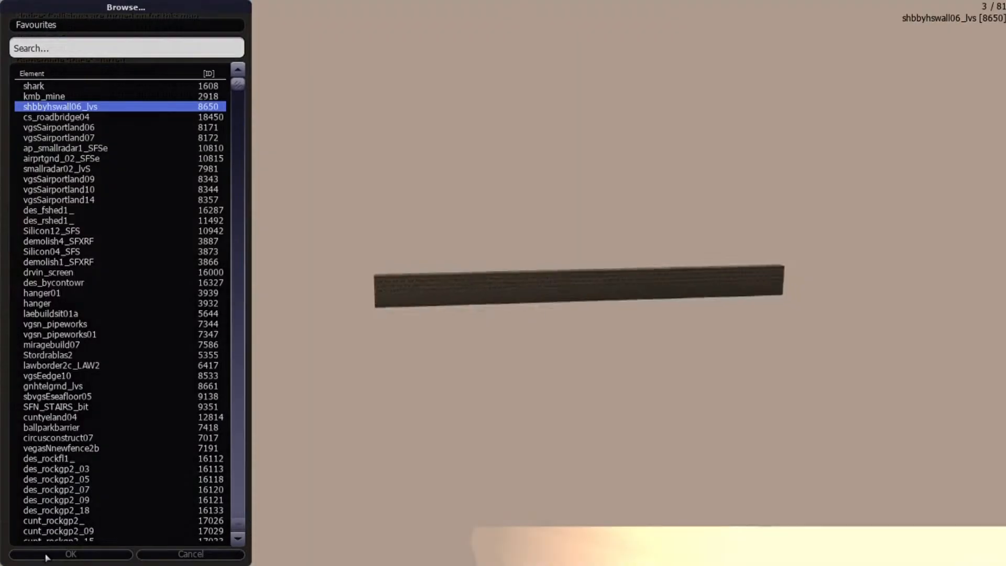
key("Down")
key("Down")
key("Down")
key("Down")
key("Up")
key("Up")
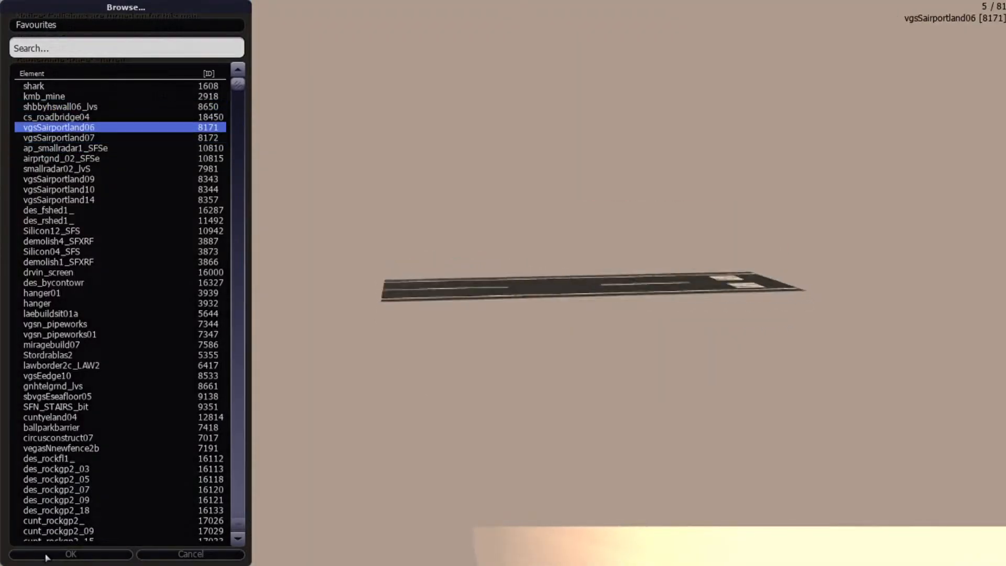
left_click(46, 555)
key("s")
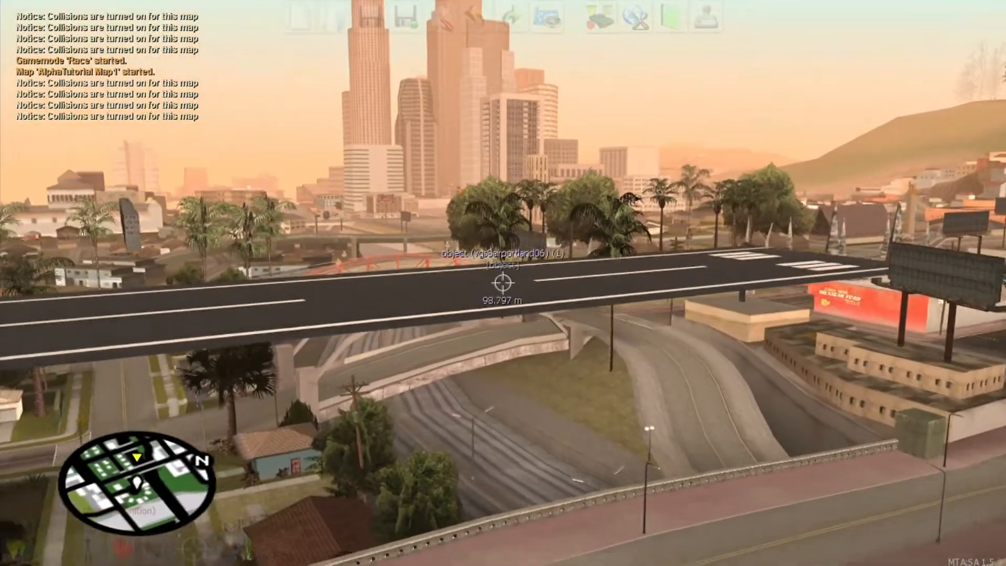
left_click(503, 283)
Step: Fly beneath the runway slab and open its properties
key("w")
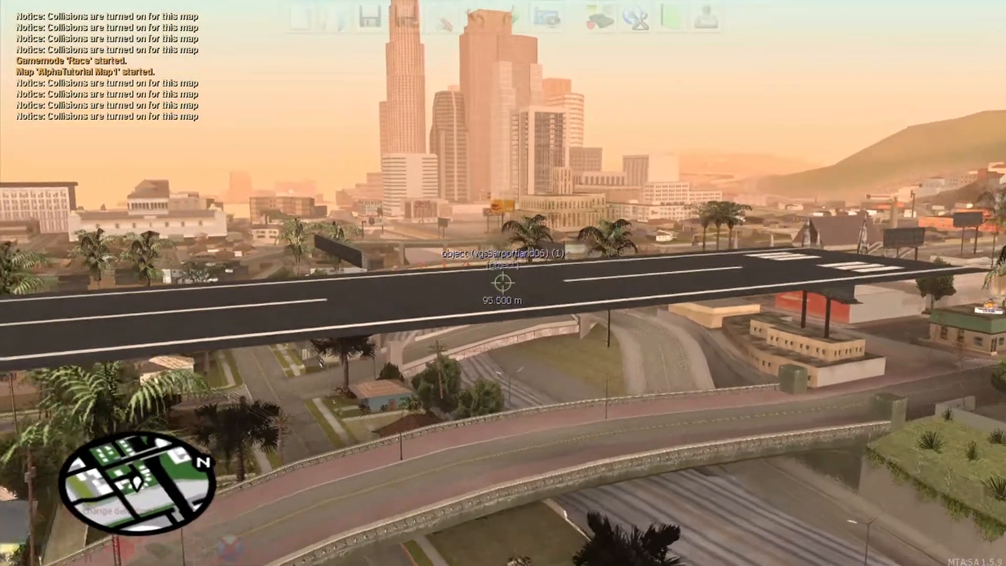
key("w")
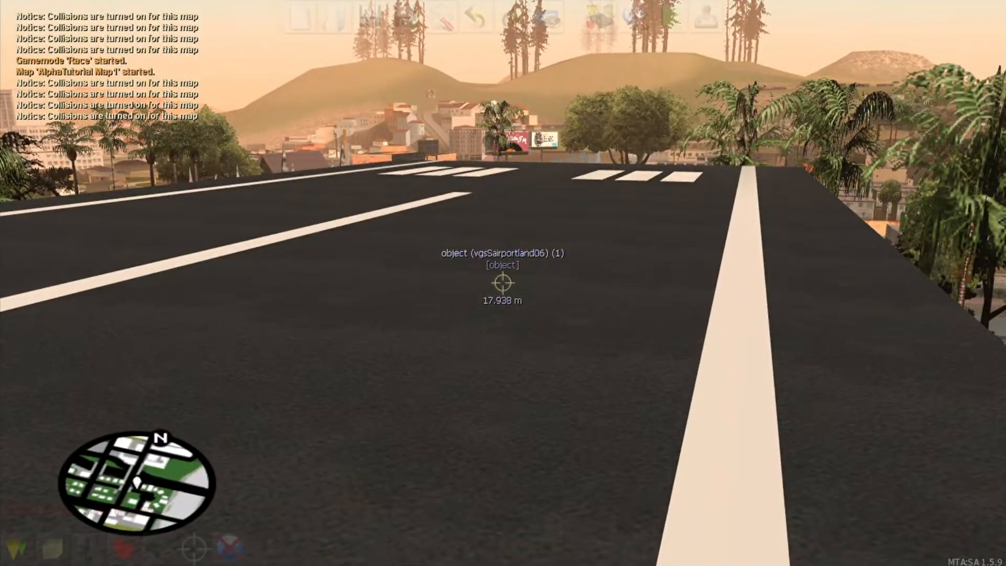
key("d")
key("w")
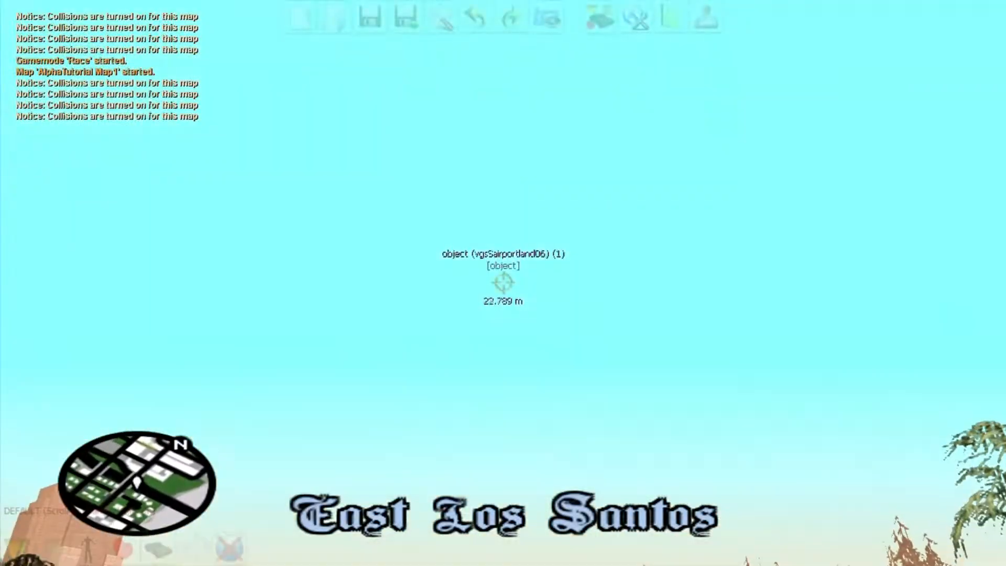
double_click(502, 283)
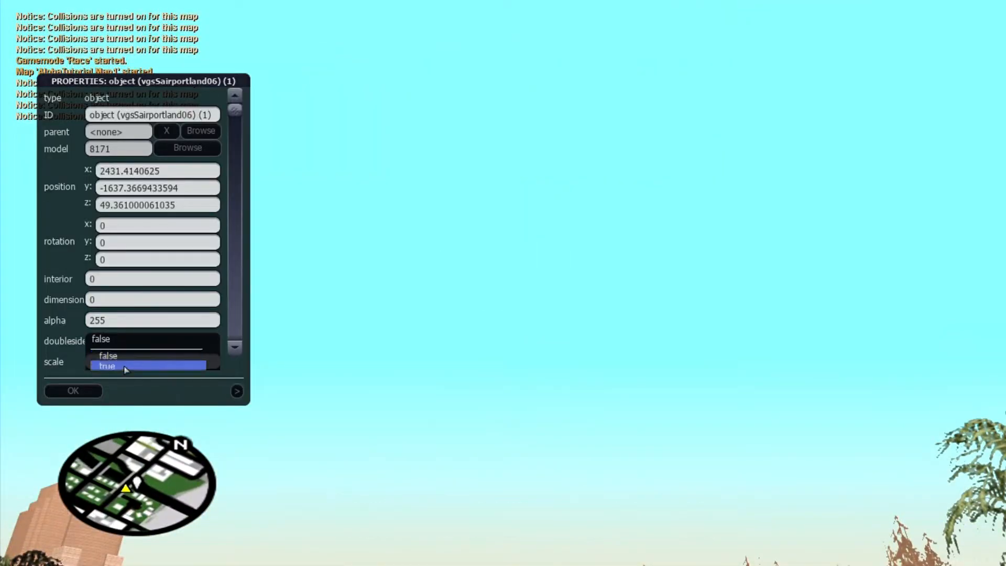
Step: Set the runway slab's doubleside to true, confirm, and fly up over it
left_click(125, 366)
left_click(73, 390)
key("w")
key("w")
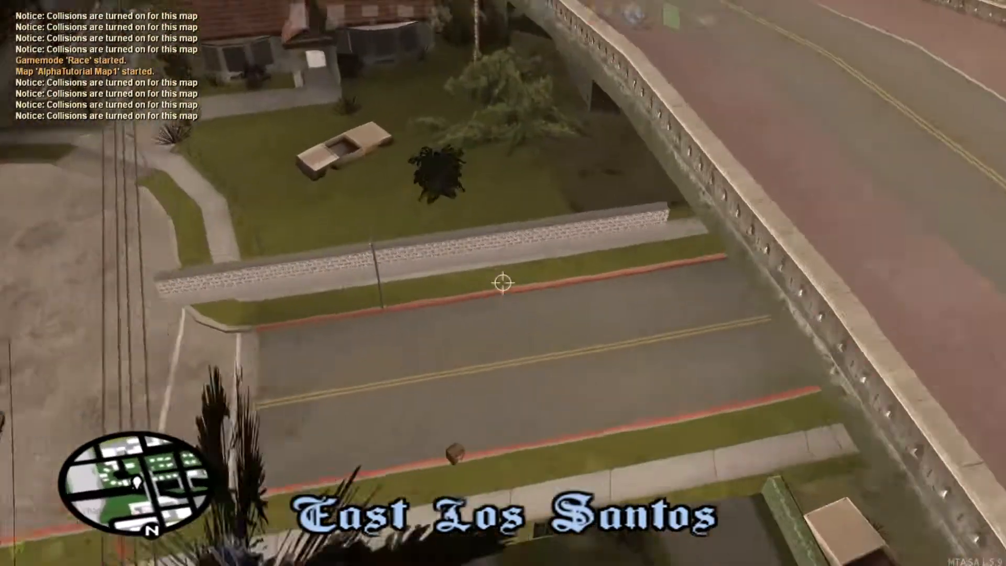
Step: Slide the wall further along the sidewalk, deselect it, and bring up the editor Options
key("Right")
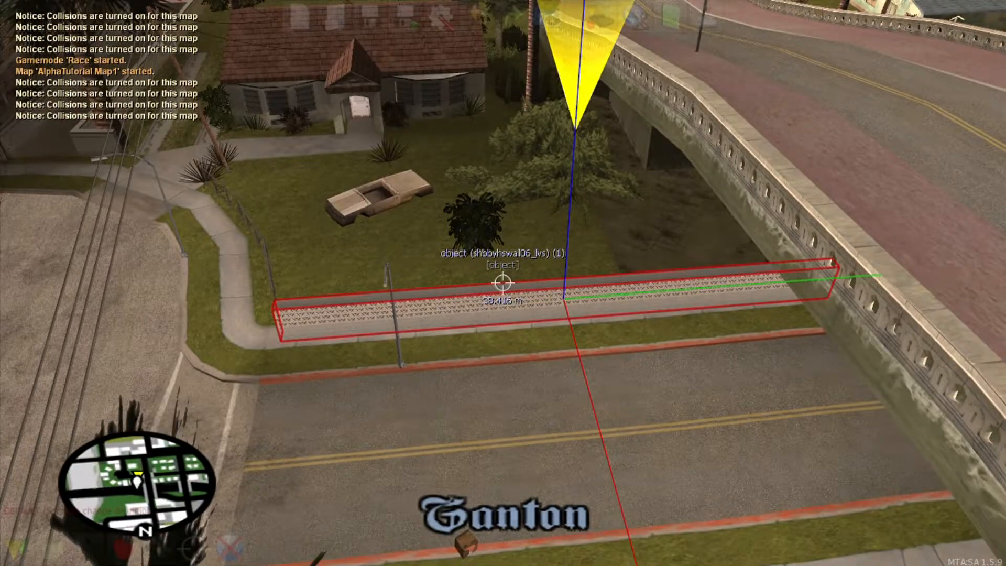
key("w")
key("s")
key("a")
key("w")
left_click(503, 283)
key("f")
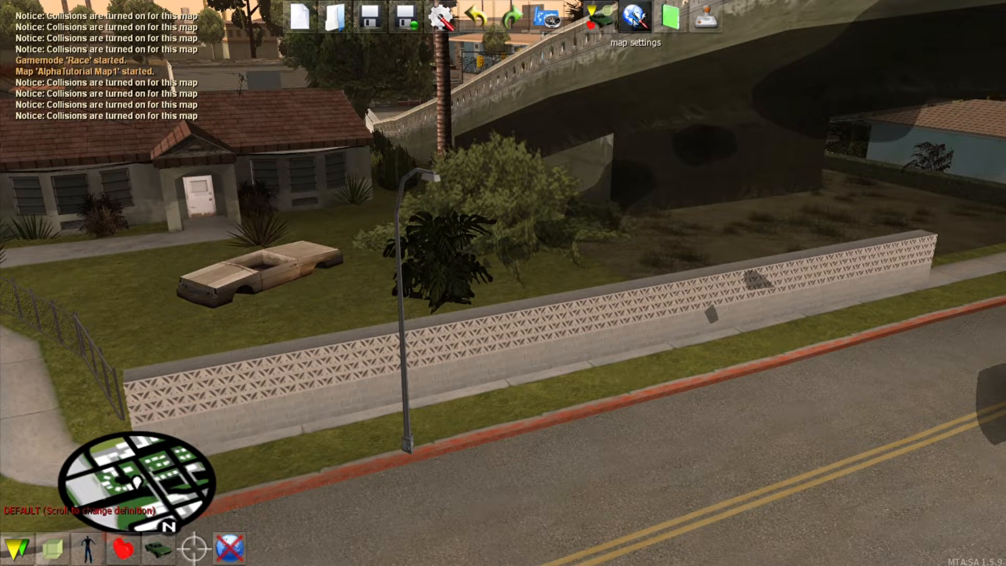
left_click(447, 27)
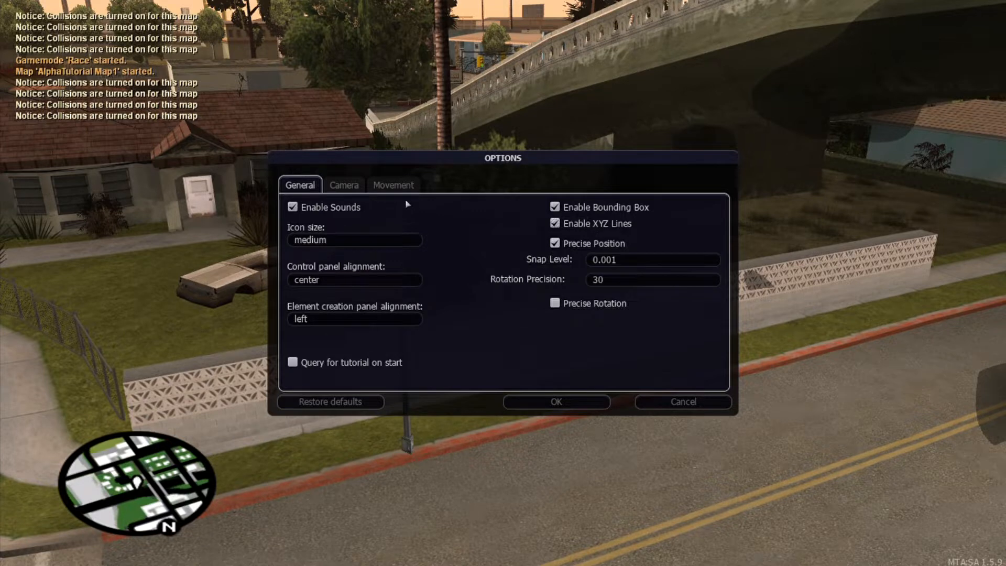
Step: Review the Movement tab settings, confirm the options, and select the wall again
left_click(394, 185)
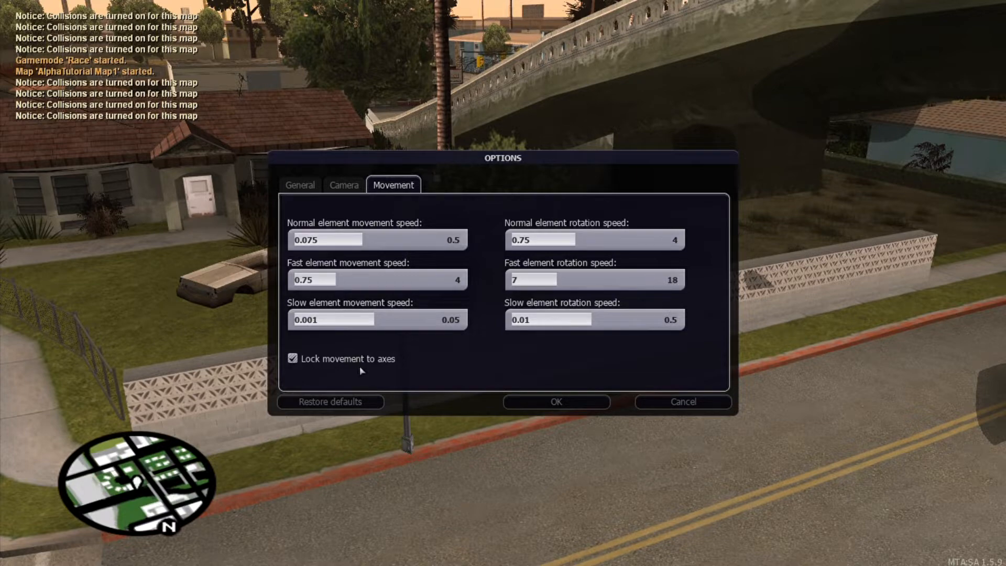
left_click(533, 406)
left_click(529, 348)
Step: Fly over the cul-de-sac, pick up the wall, and check its properties
key("f")
key("s")
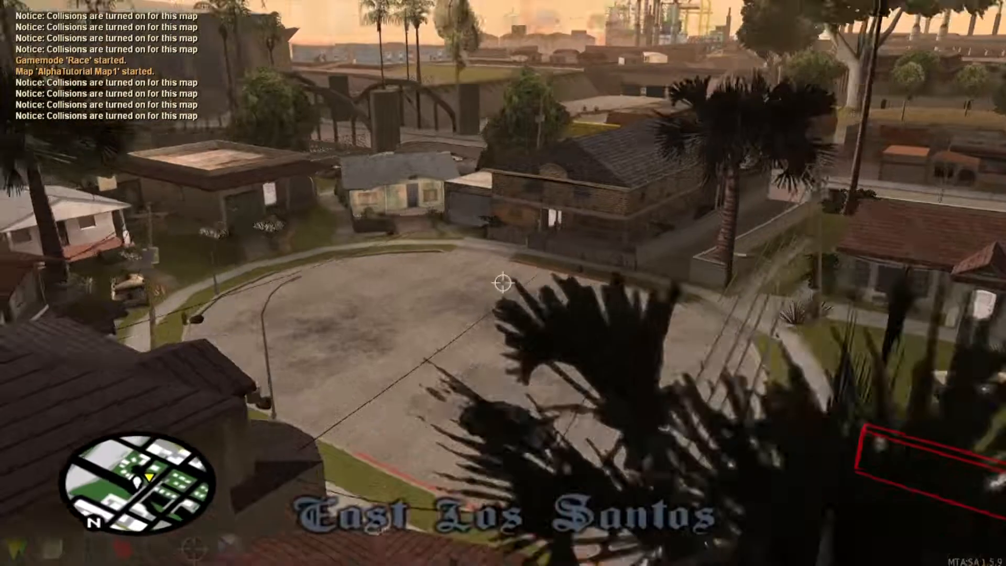
key("w")
left_click(503, 283)
double_click(503, 283)
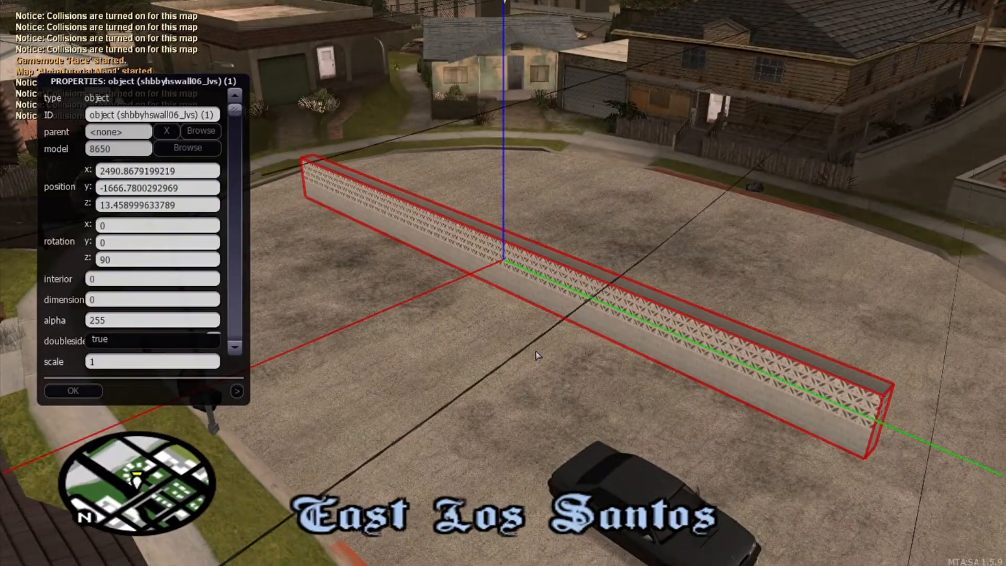
left_click(73, 391)
Step: Push the wall back and forth to position it across the cul-de-sac
key("Up")
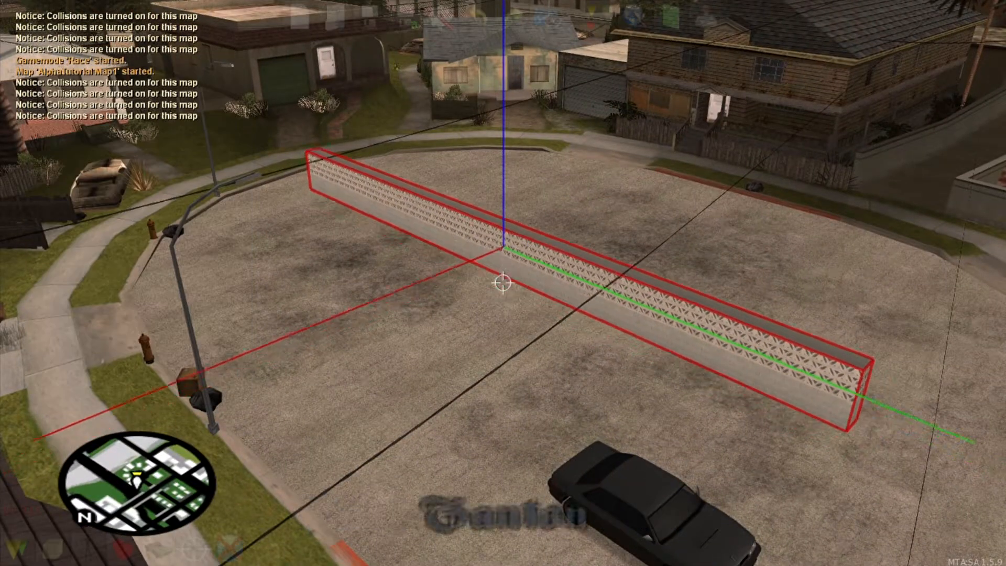
key("Up")
key("Down")
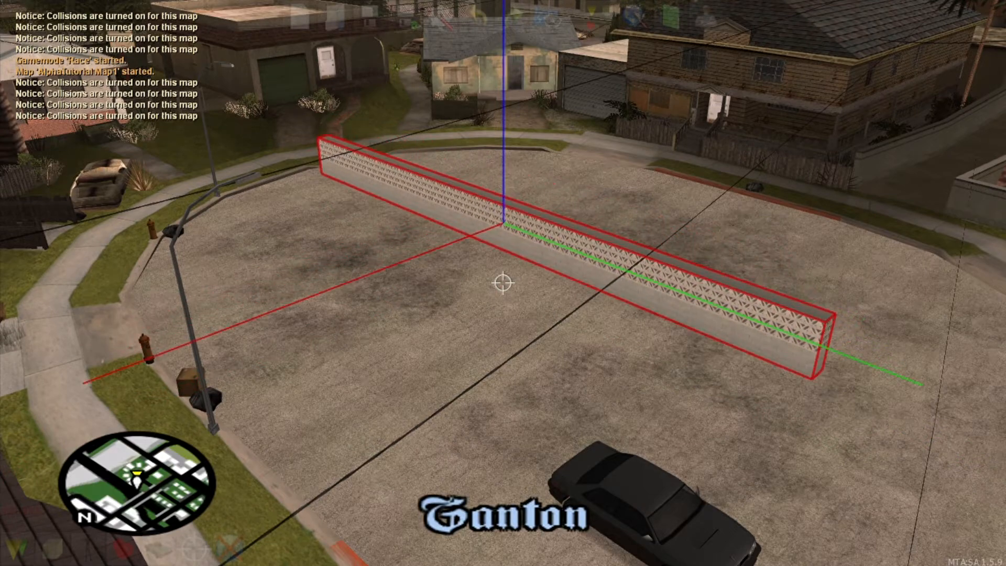
key("a")
key("Up")
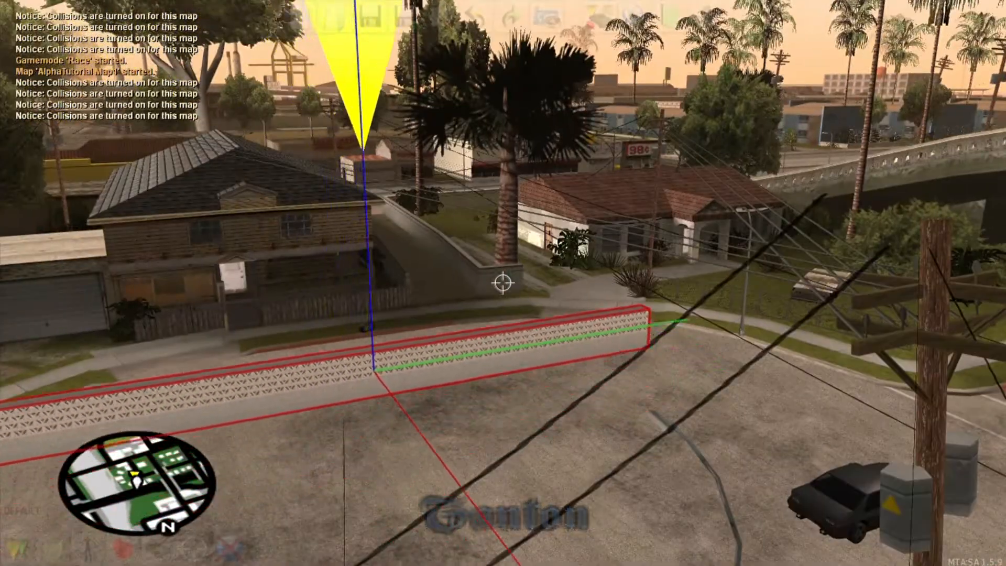
key("Down")
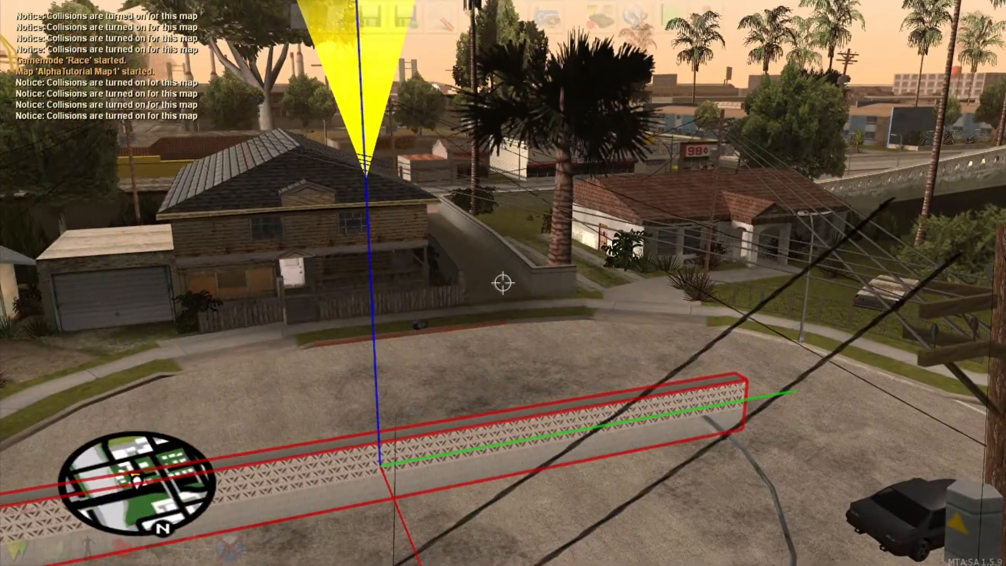
Step: Fine-tune the wall left and right near the cul-de-sac's road entrance
key("s")
key("Up")
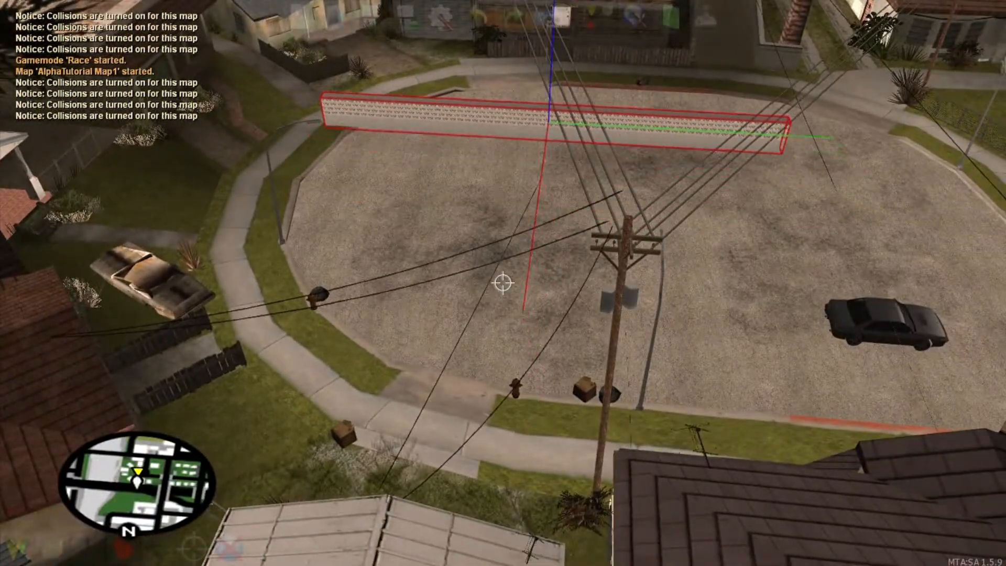
key("Down")
key("Right")
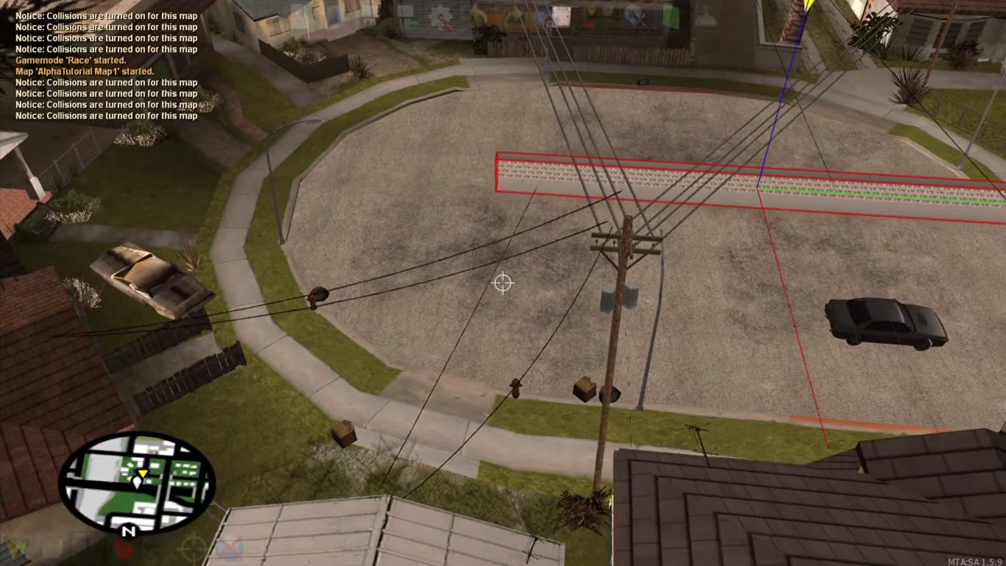
key("Left")
key("d")
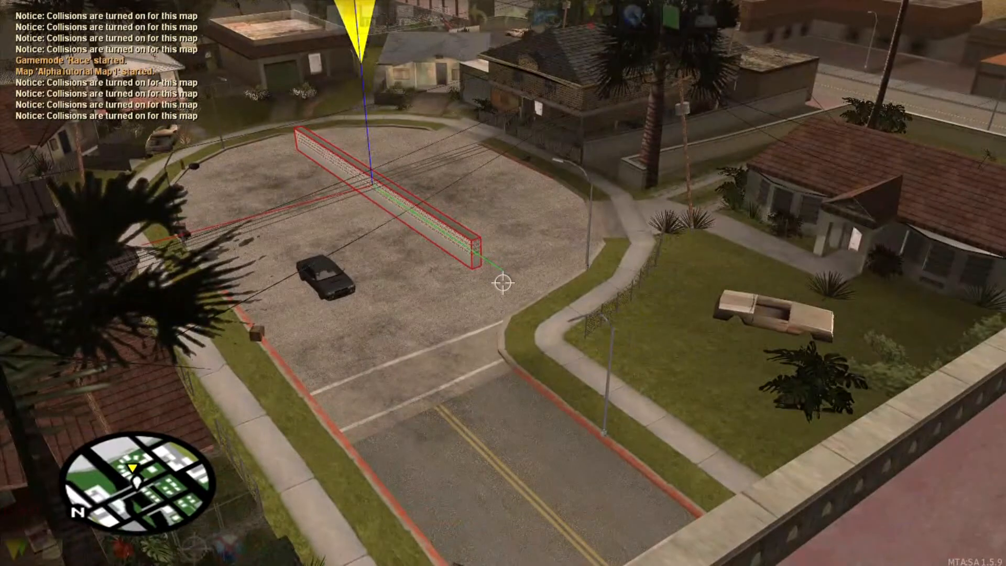
key("Right")
key("Left")
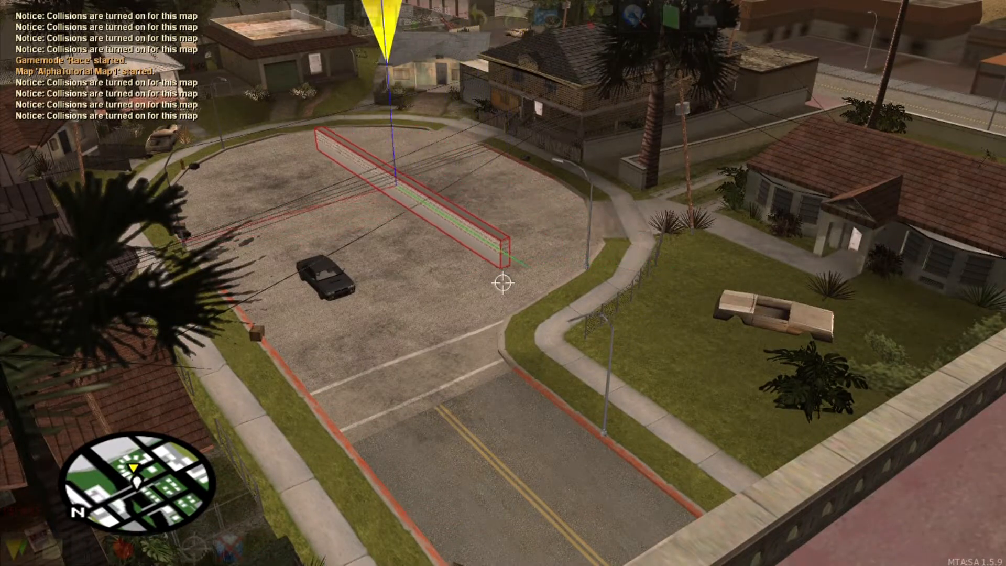
Step: Check Map Settings without changes, confirm the editor Options, and deselect the wall
key("f")
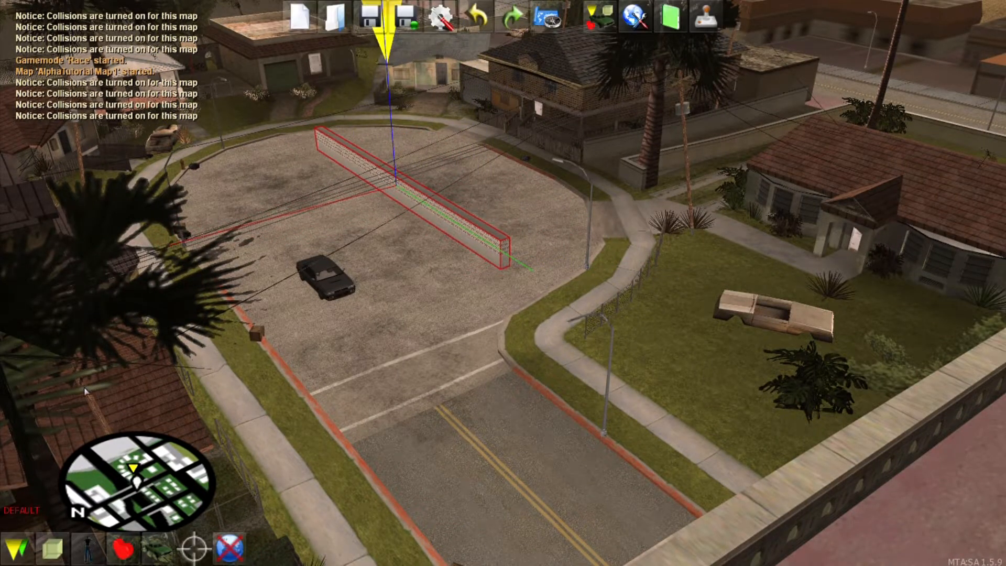
left_click(637, 7)
left_click(644, 401)
left_click(445, 15)
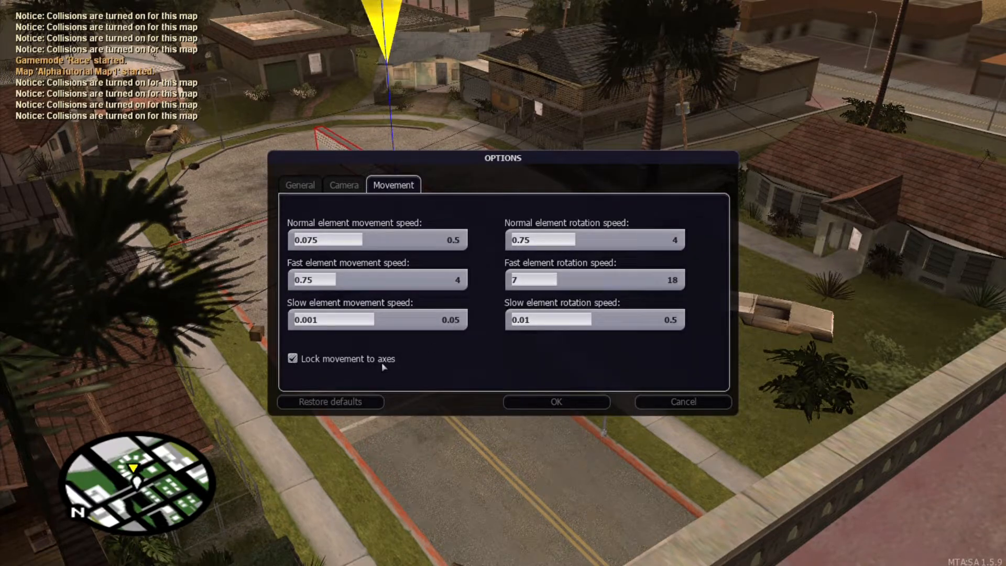
left_click(555, 401)
key("f")
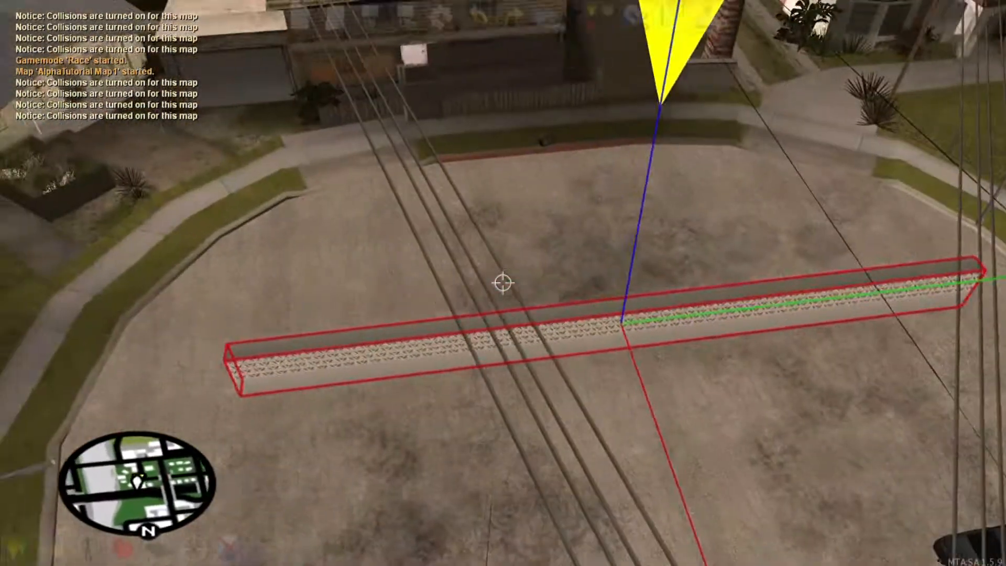
left_click(503, 283)
Step: Nudge the wall along its axis until it lines up beside the spawn car
left_click(503, 283)
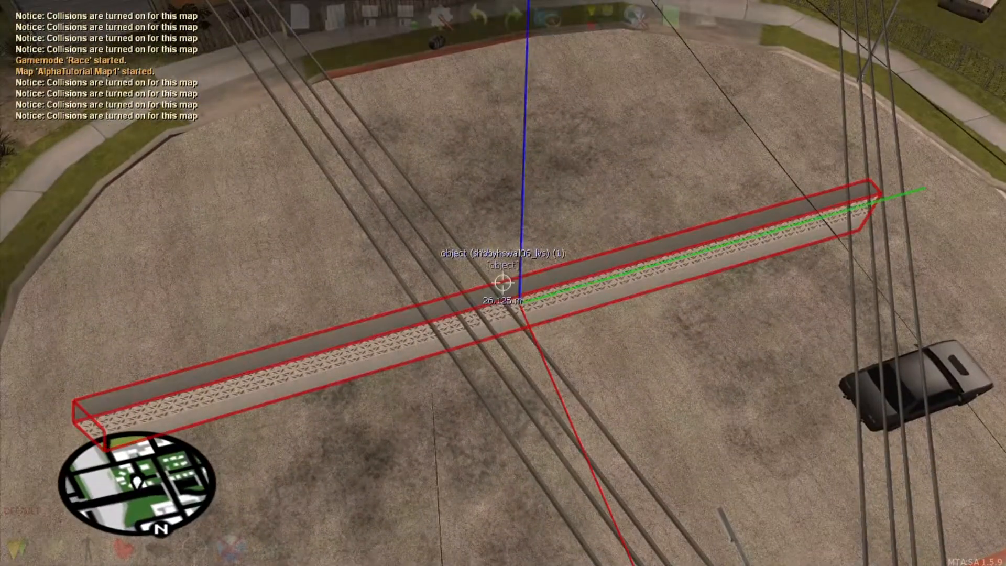
key("Up")
key("Down")
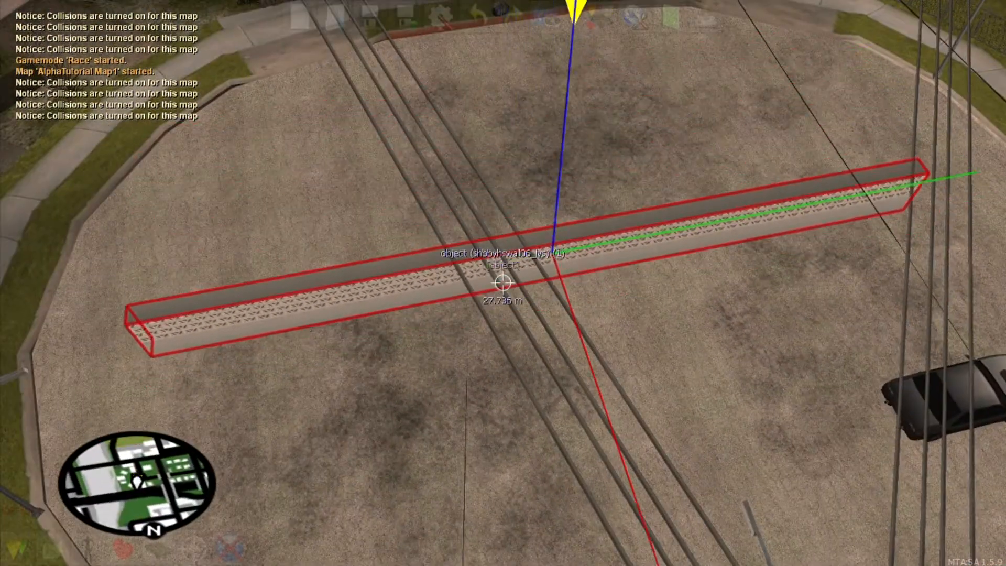
key("Left")
key("Right")
key("Left")
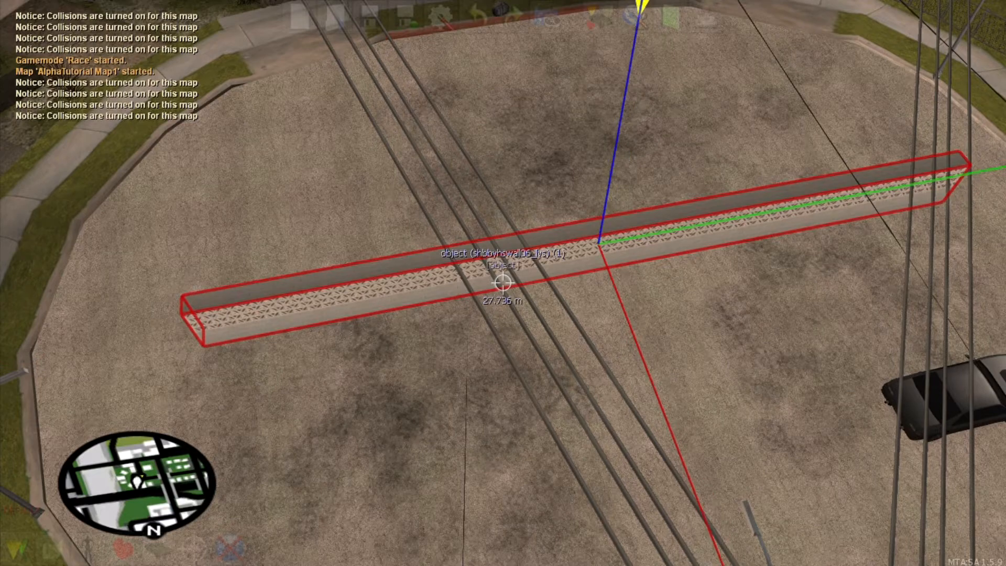
key("Up")
key("Down")
key("s")
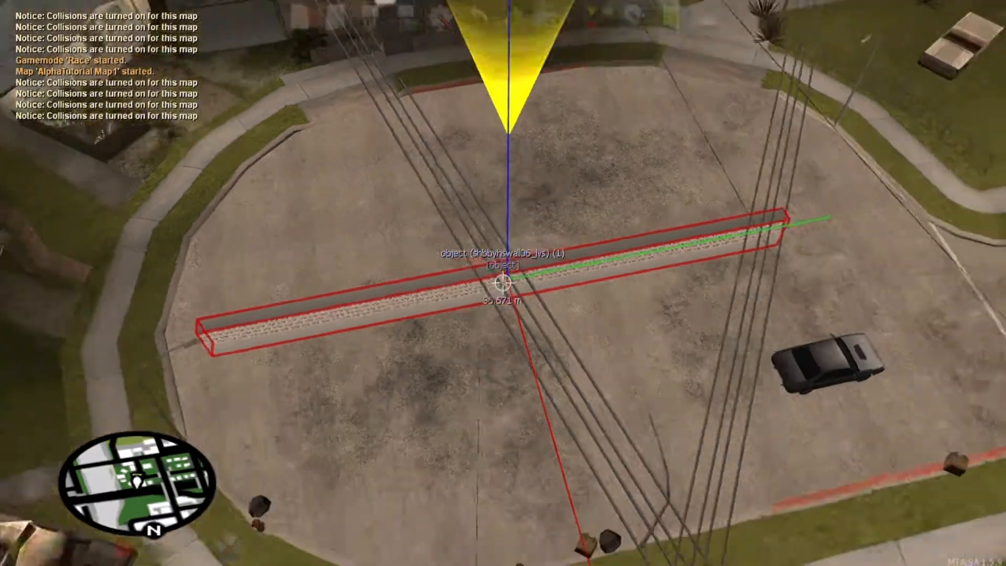
key("a")
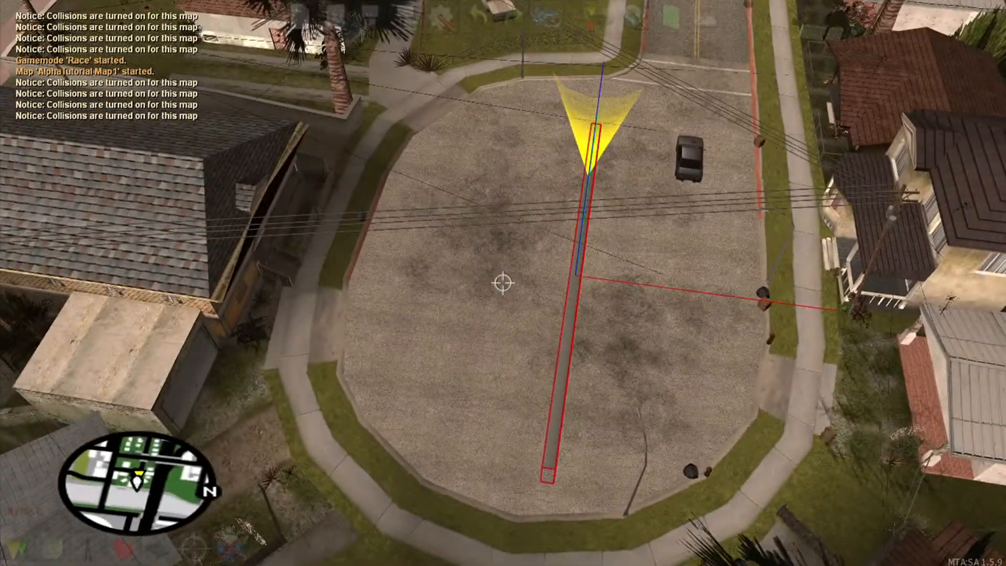
key("Left")
key("Right")
key("Down")
key("d")
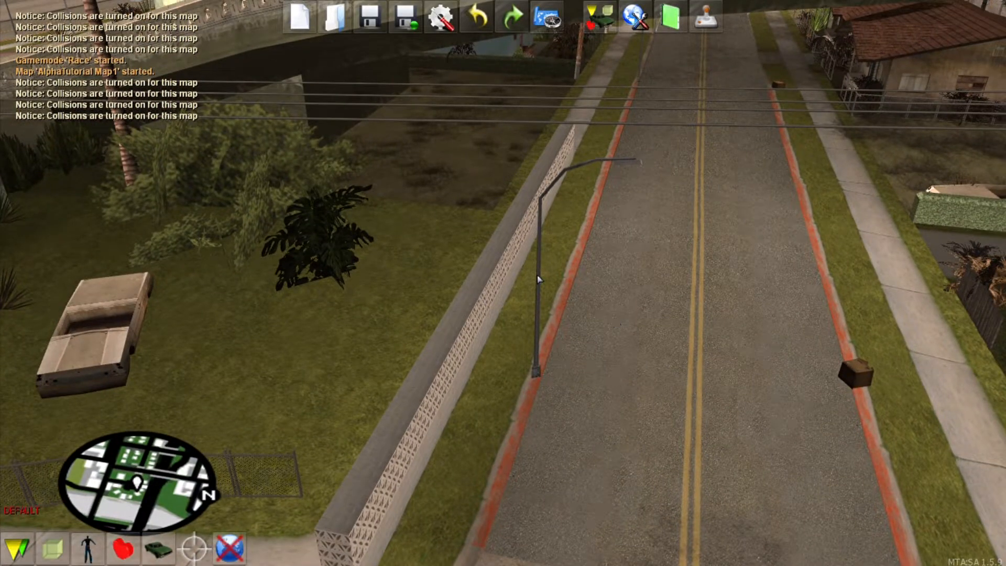
Step: Fly along the wall to confirm it ends just short of the road
key("w")
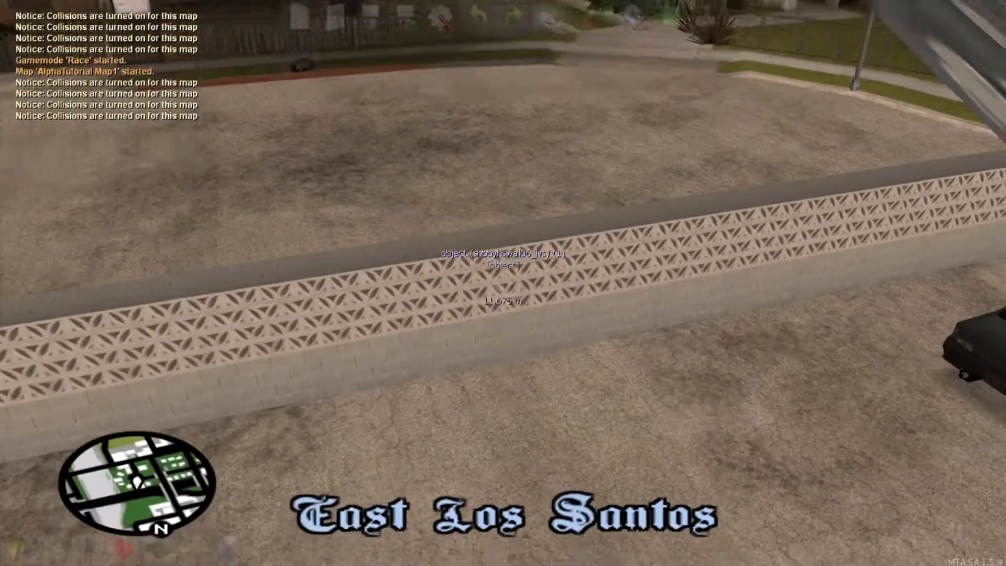
key("s")
key("w")
right_click(502, 282)
key("d")
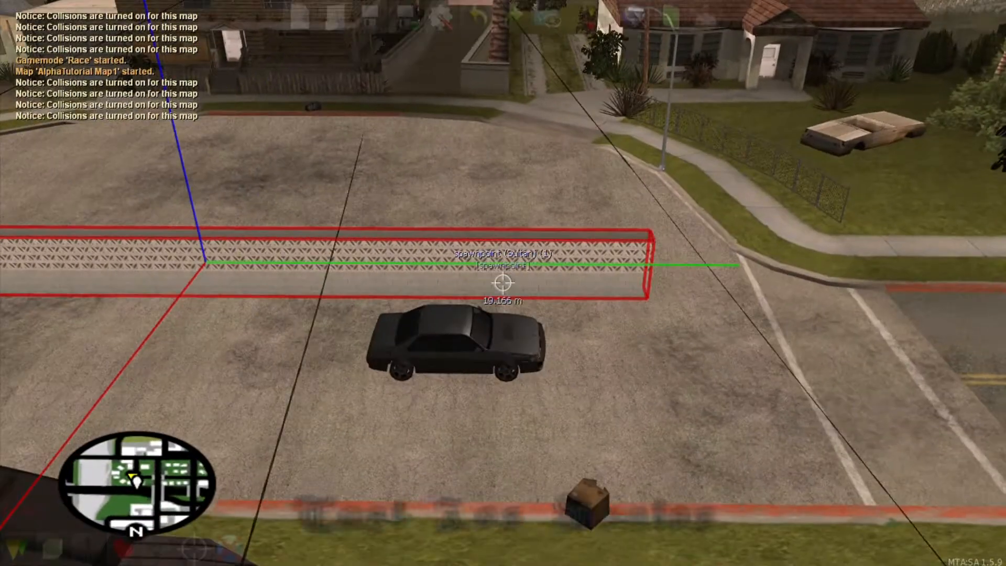
key("s")
key("d")
key("w")
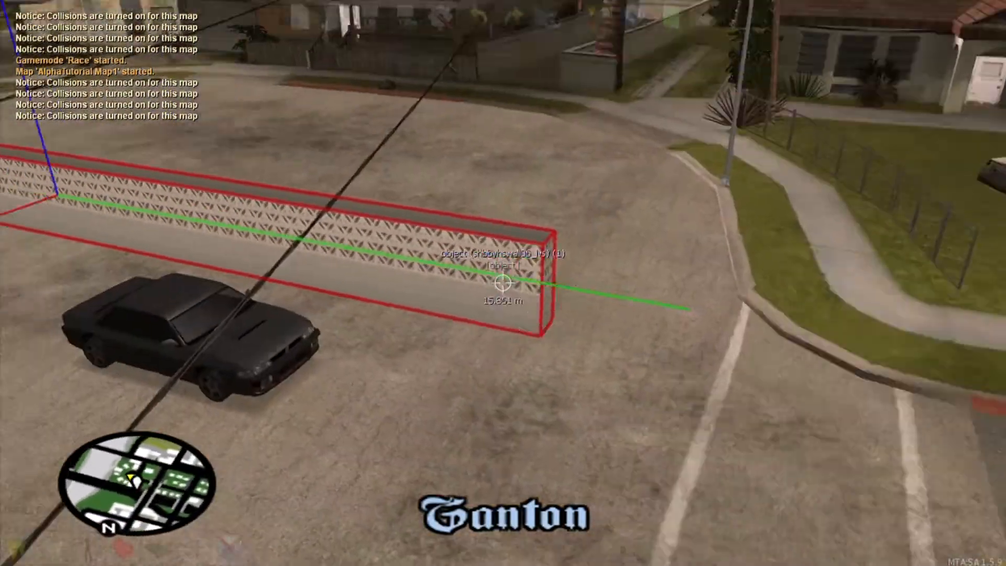
key("s")
key("w")
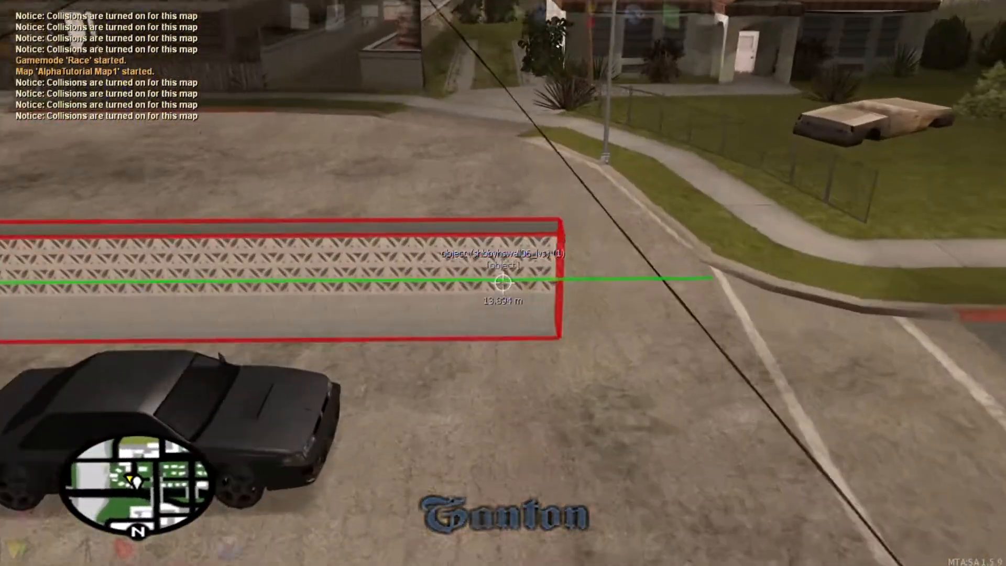
key("d")
key("f")
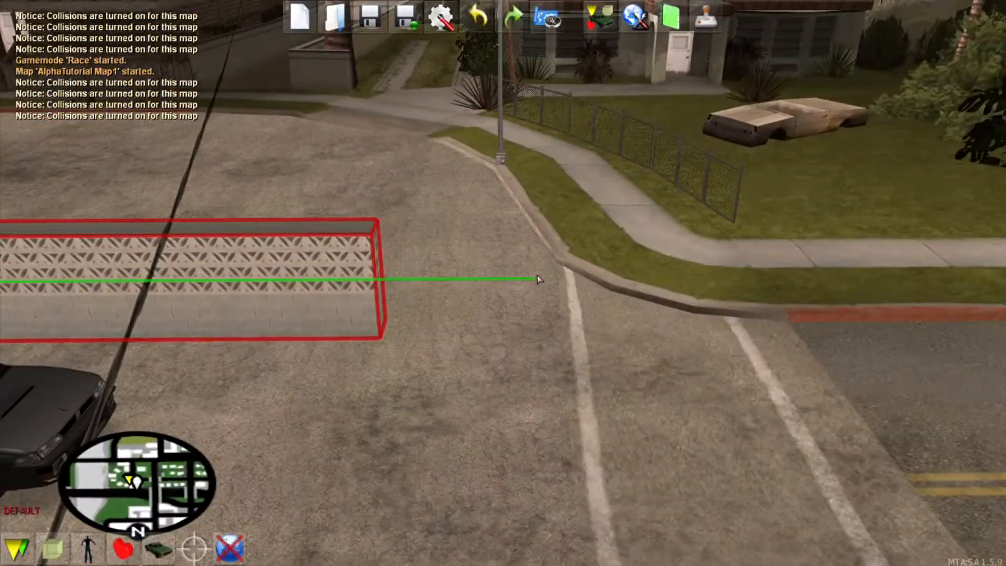
Step: Place a second shbbyhswall06_lvs wall and check its properties
left_click(53, 544)
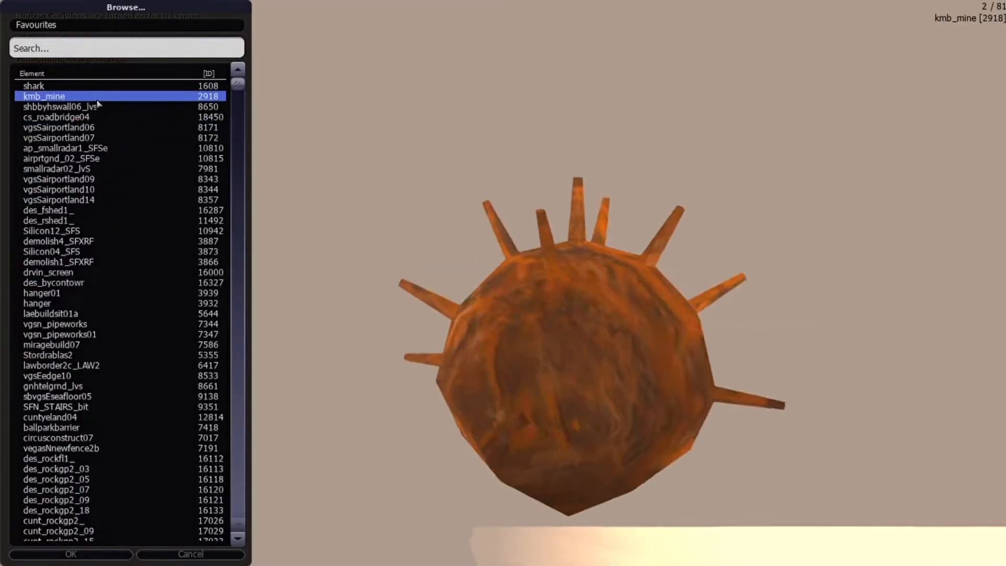
left_click(115, 558)
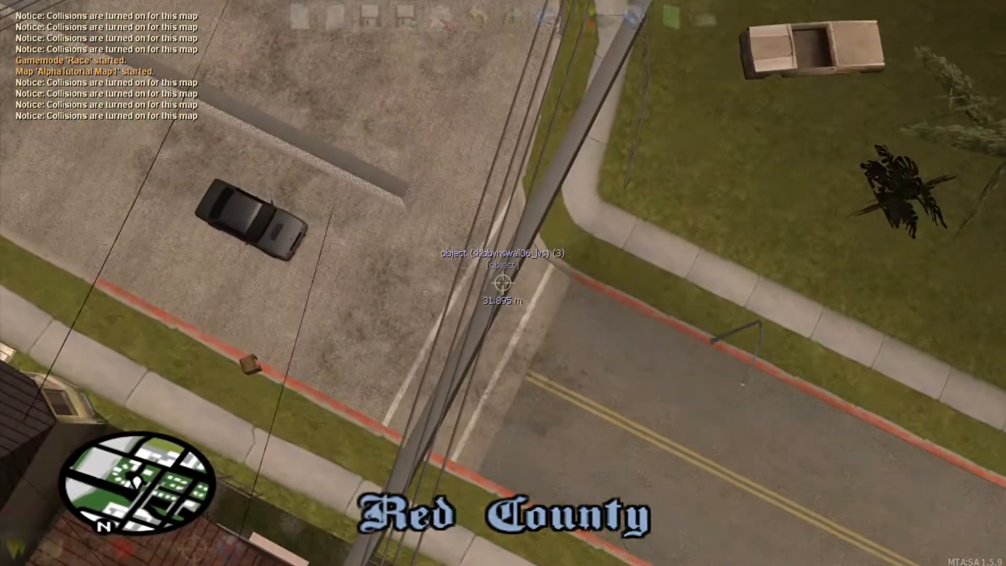
double_click(502, 283)
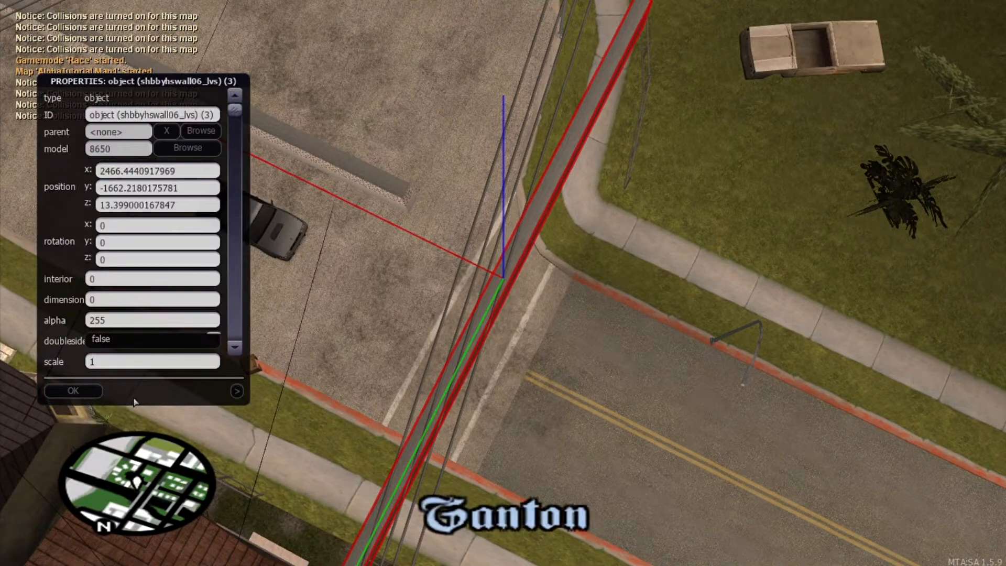
left_click(92, 391)
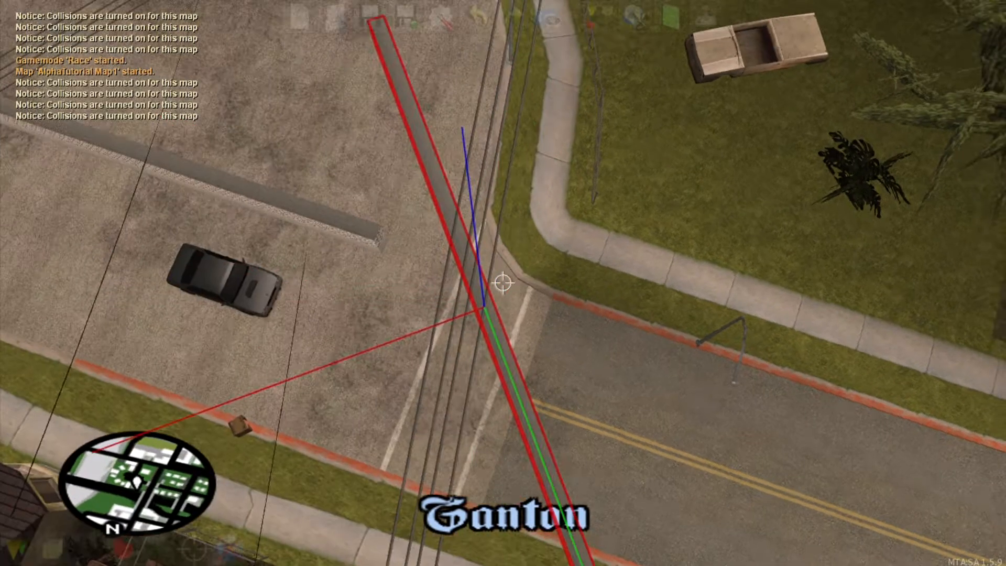
Step: Nudge the new wall into line, remove the selected wall, and reselect the first wall
key("Right")
key("Up")
key("Down")
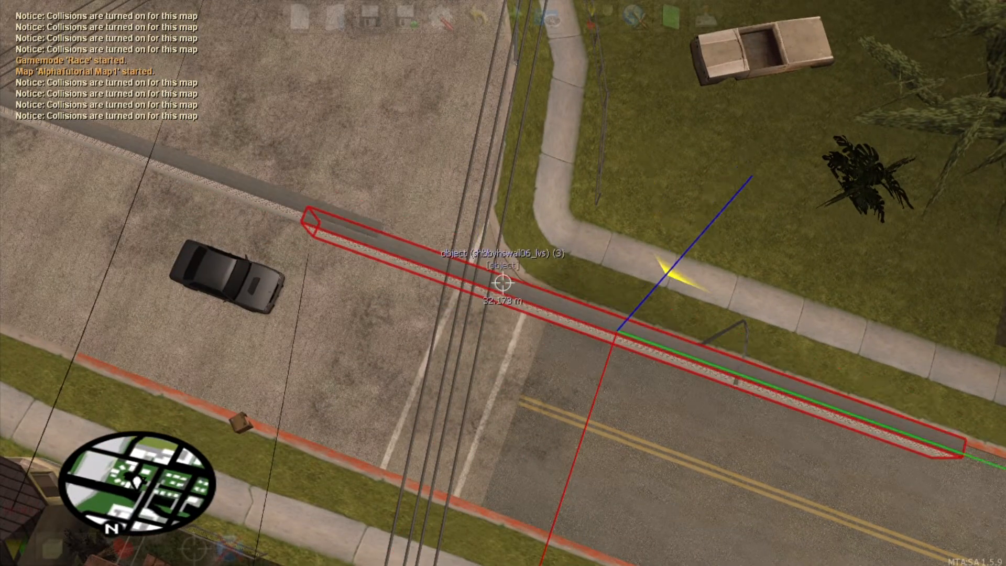
key("Delete")
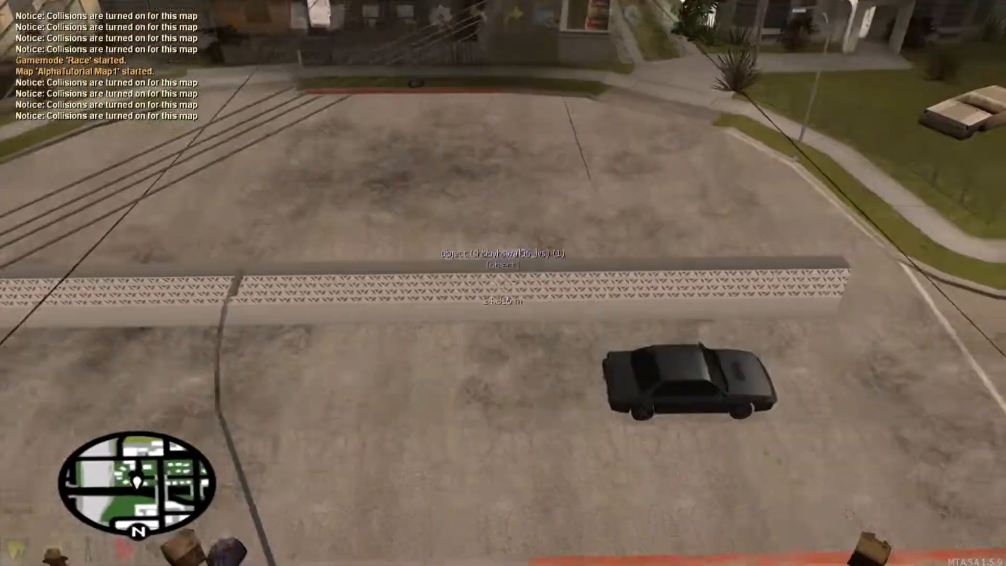
left_click(502, 282)
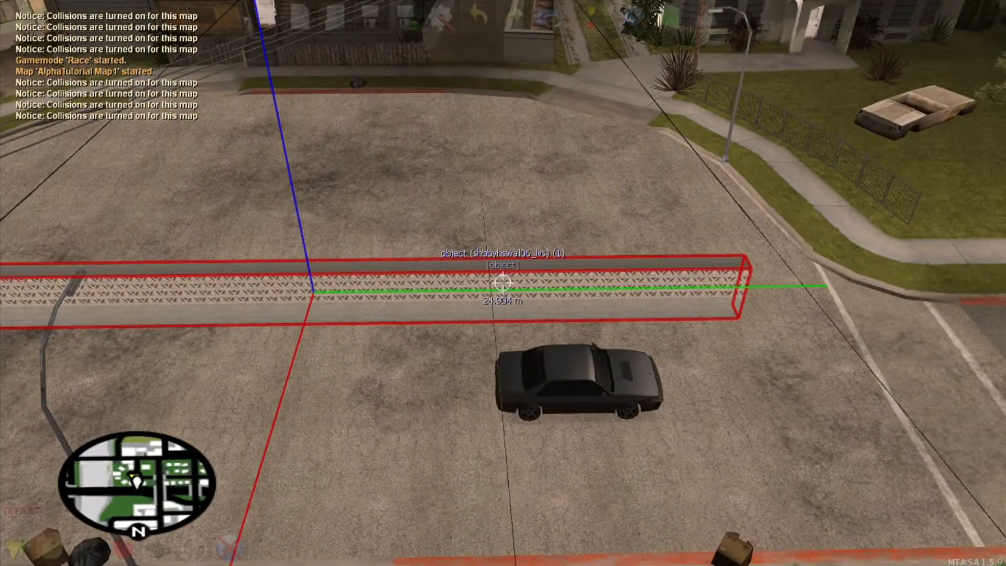
Step: Clone the wall twice, deleting each misplaced copy
key("c")
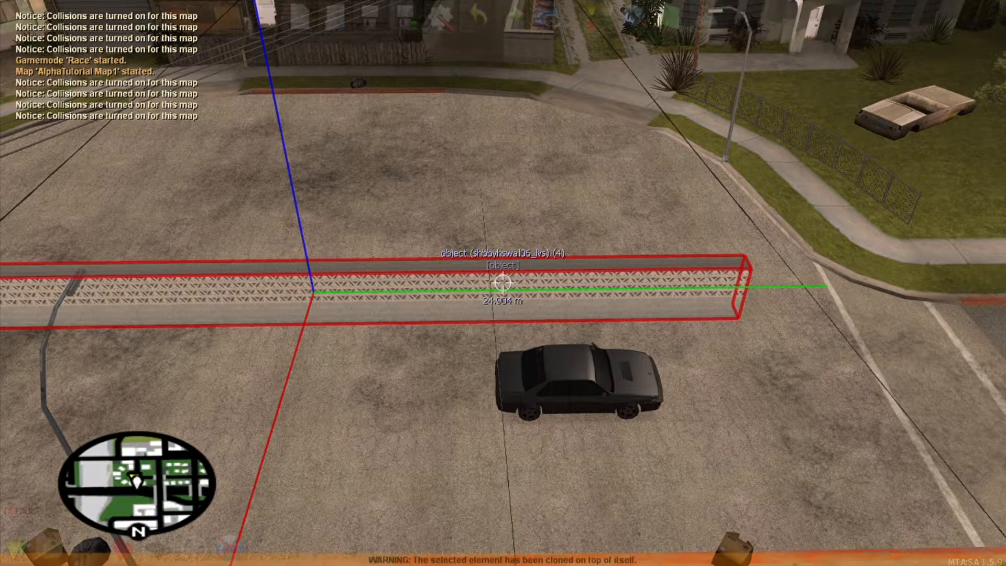
key("Right")
key("Right")
key("Right")
key("Right")
key("Right")
key("Right")
key("Right")
key("Right")
key("Right")
key("Left")
key("Left")
key("Left")
key("Left")
key("Left")
key("Left")
key("Left")
key("Left")
key("Up")
key("Up")
key("Up")
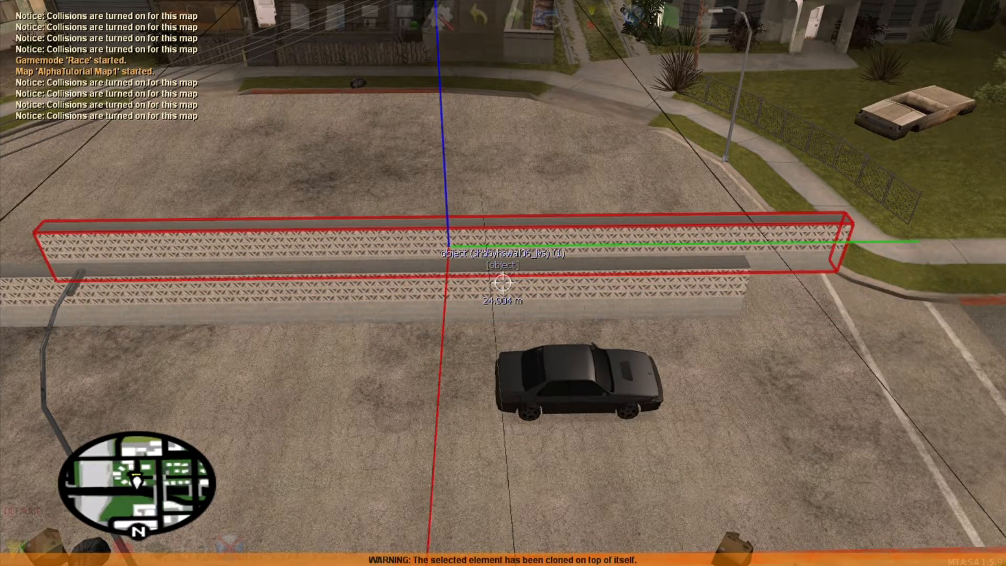
key("Delete")
key("s")
key("w")
left_click(503, 283)
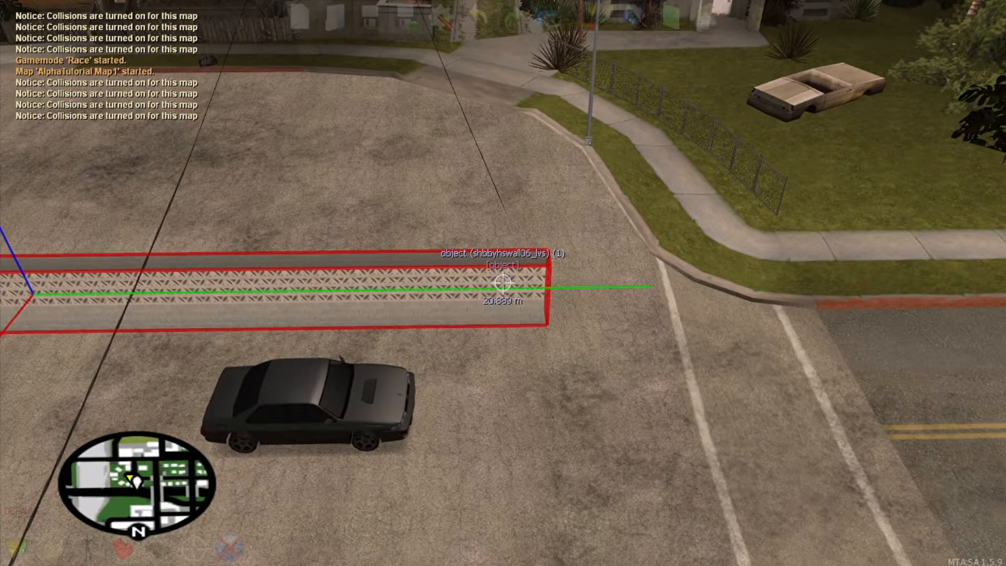
key("c")
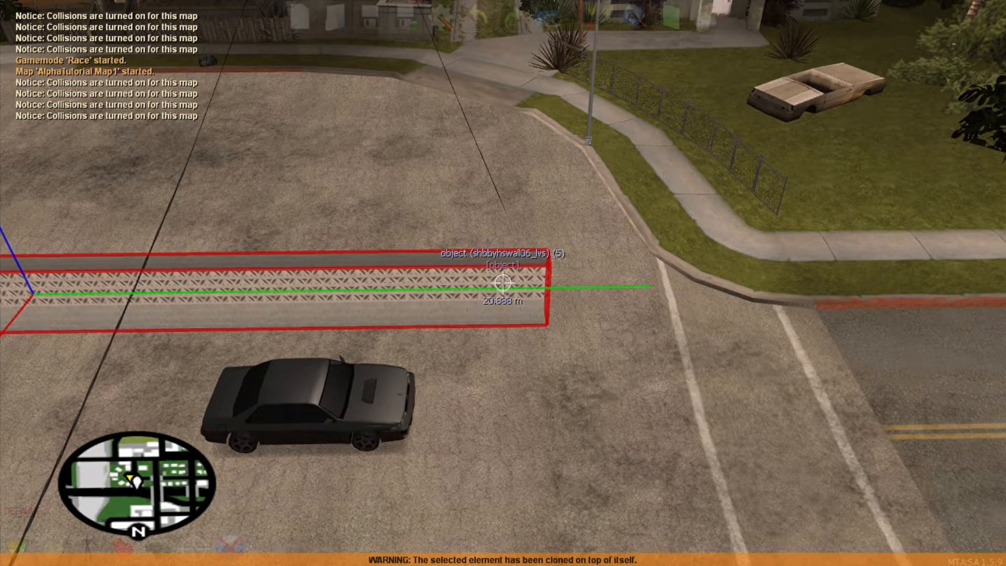
key("Up")
key("Right")
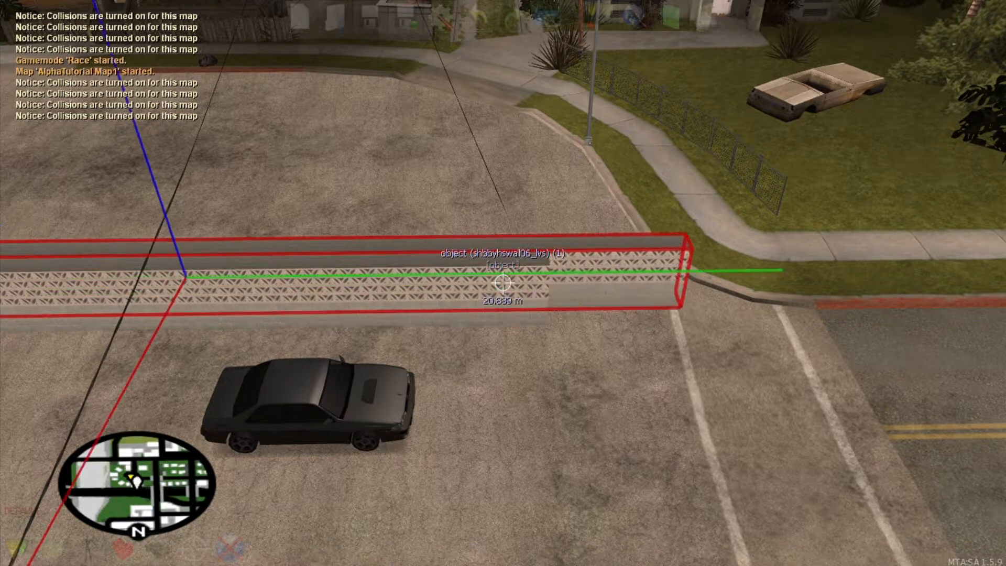
key("Delete")
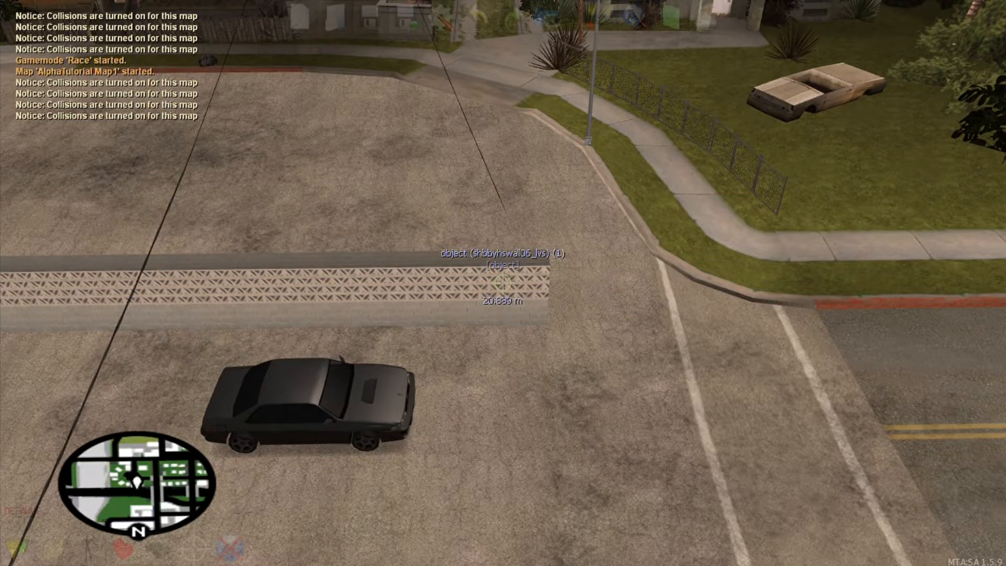
Step: Clone the wall beside the Sultan again and pick up the copy to carry it
left_click(502, 283)
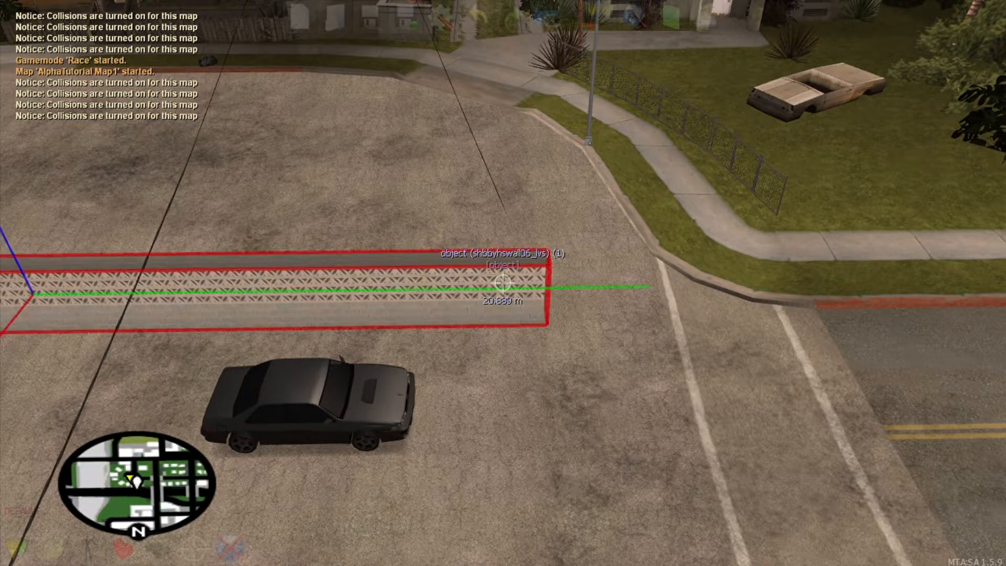
key("c")
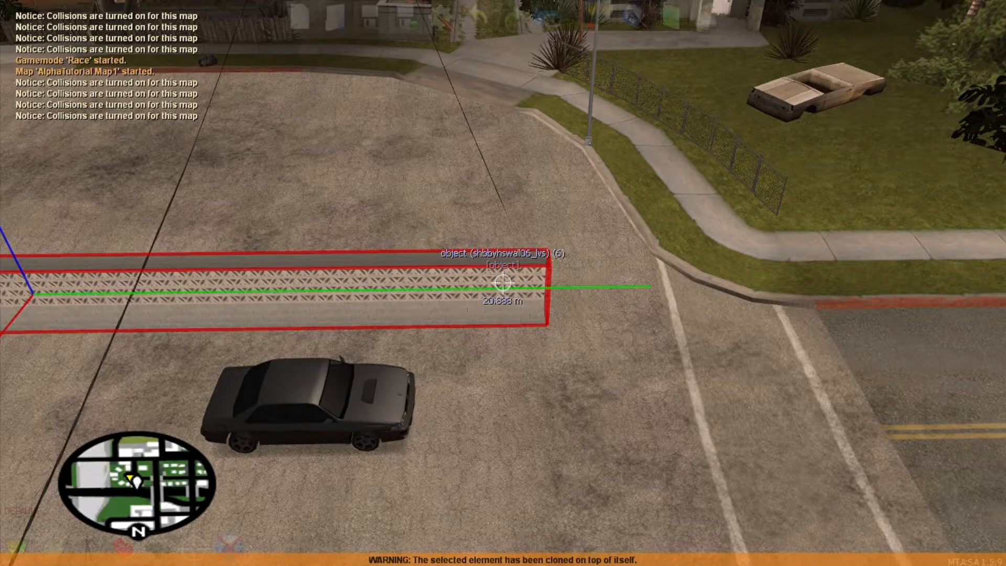
left_click(502, 283)
key("s")
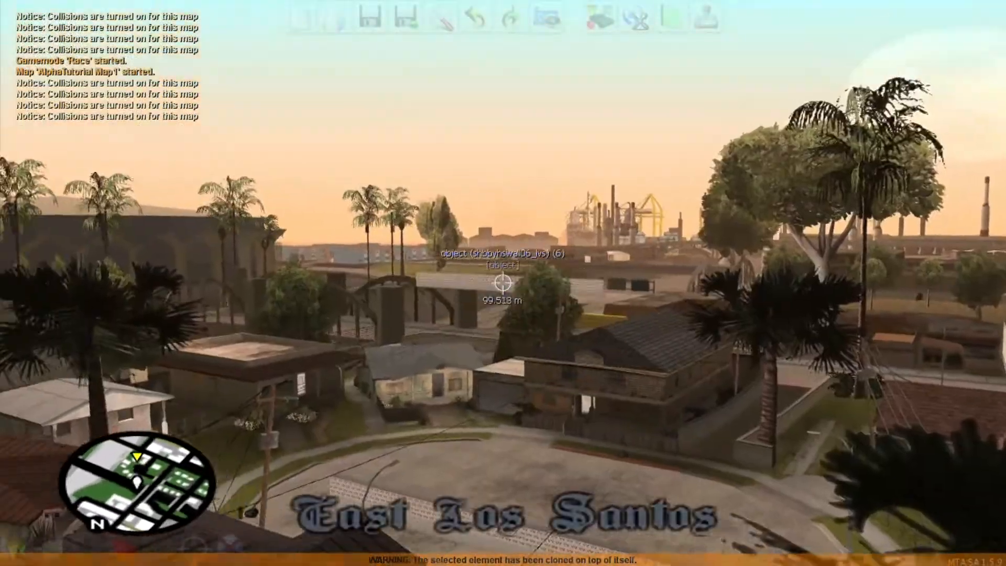
Step: Drop the carried shbbyhswall06_lvs clone parallel to the original wall in the lot
key("w")
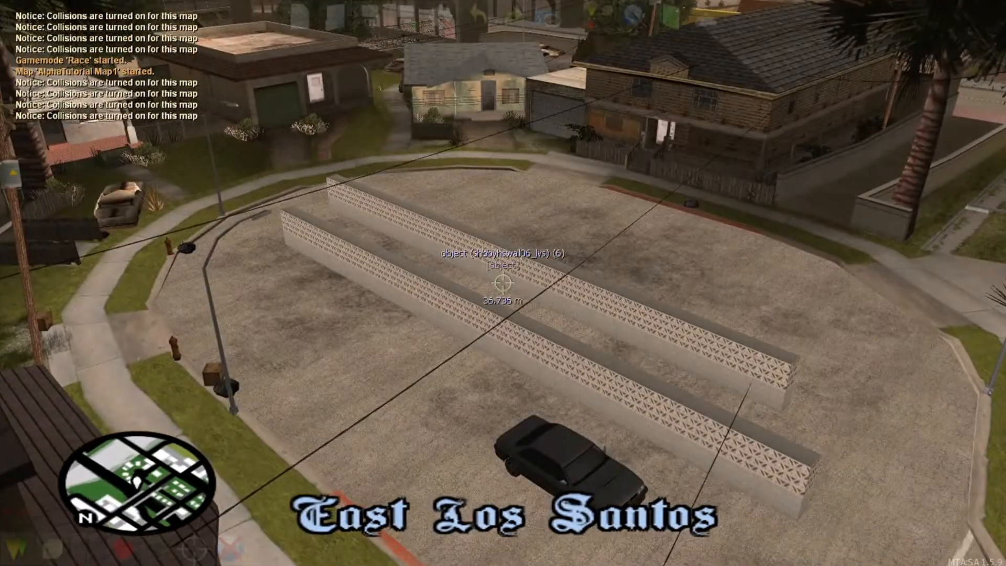
key("s")
left_click(502, 283)
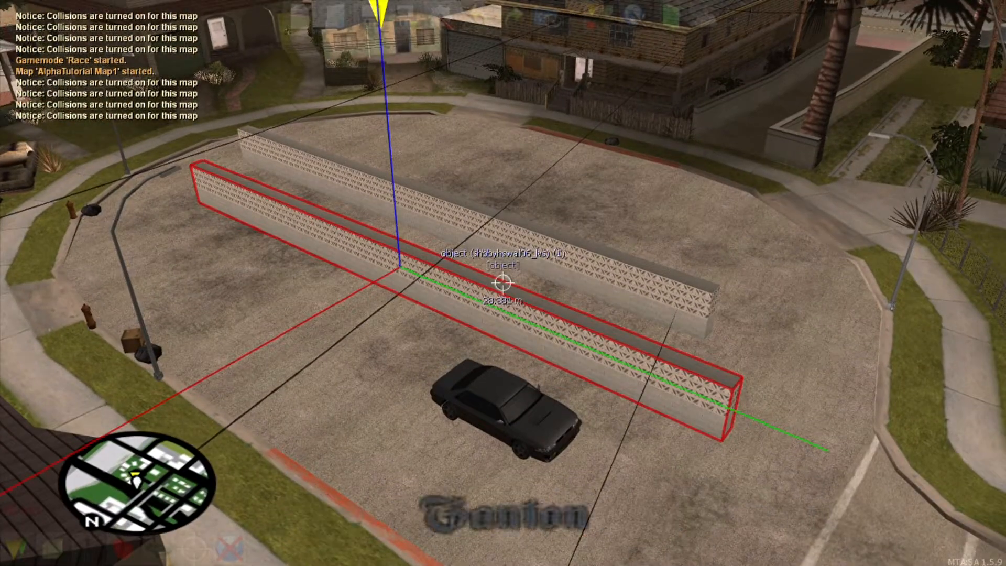
Step: Clone the new wall, slide the copy along its axes, then delete that extra copy
key("c")
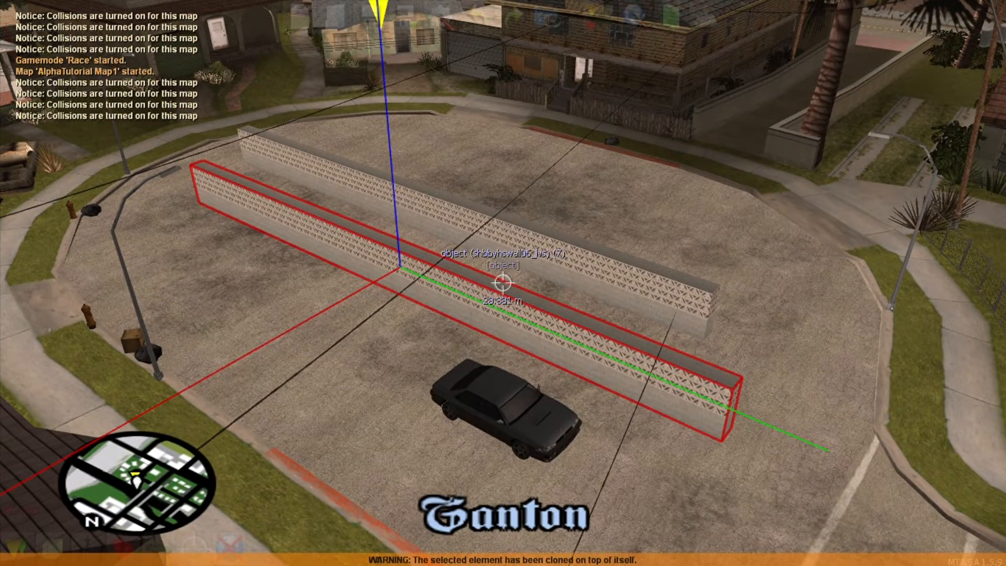
key("Right")
key("Left")
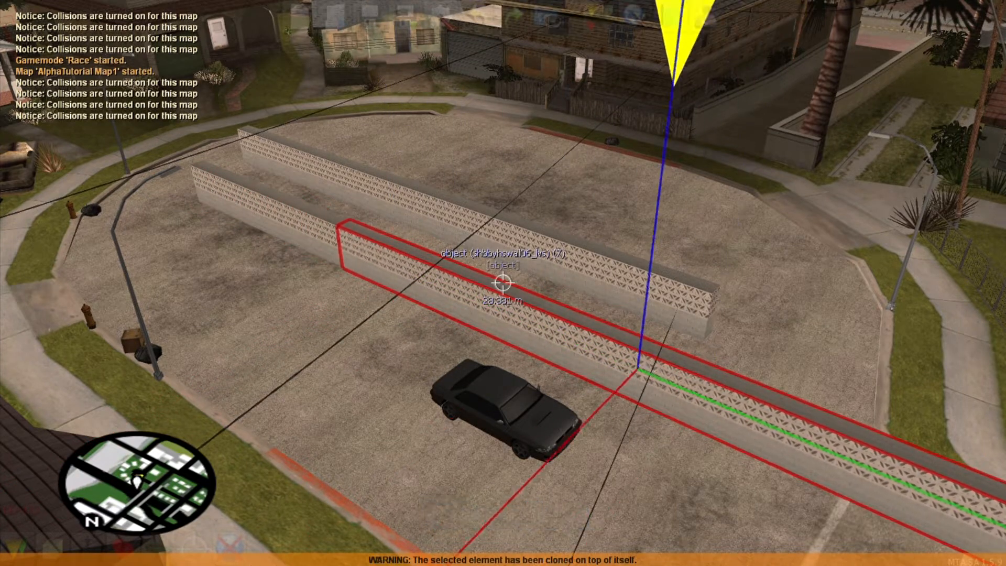
key("Right")
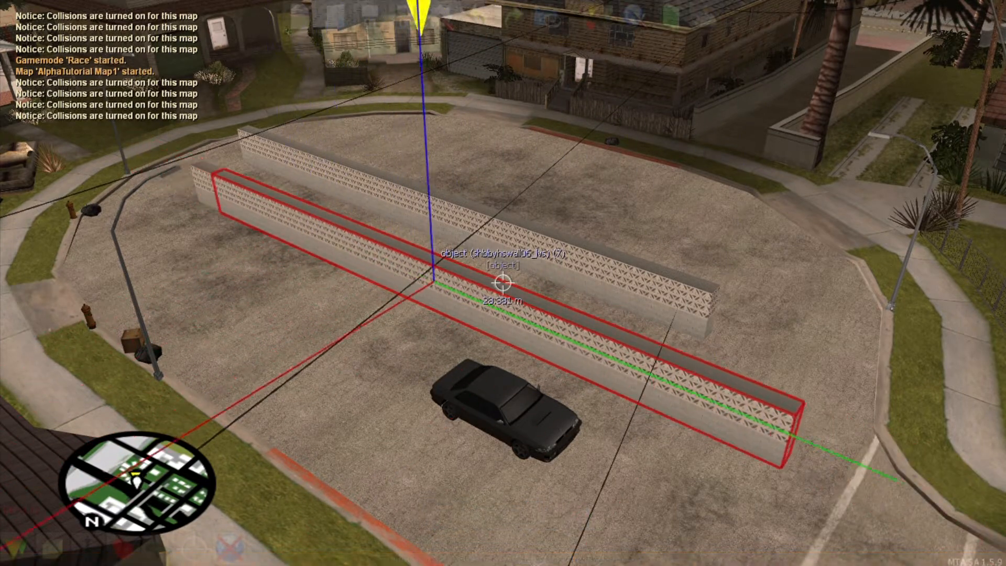
key("Down")
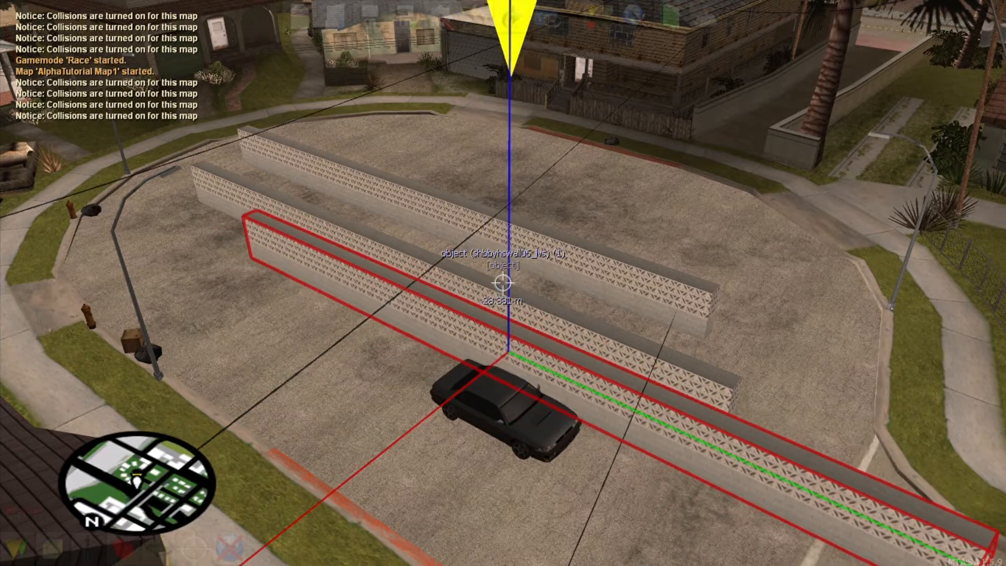
key("Delete")
key("s")
key("w")
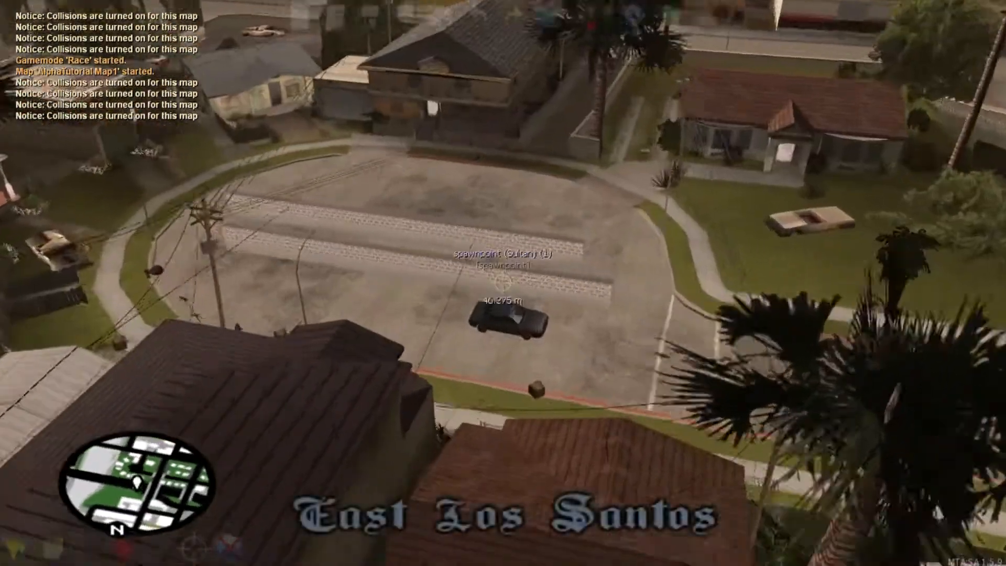
key("s")
key("w")
key("s")
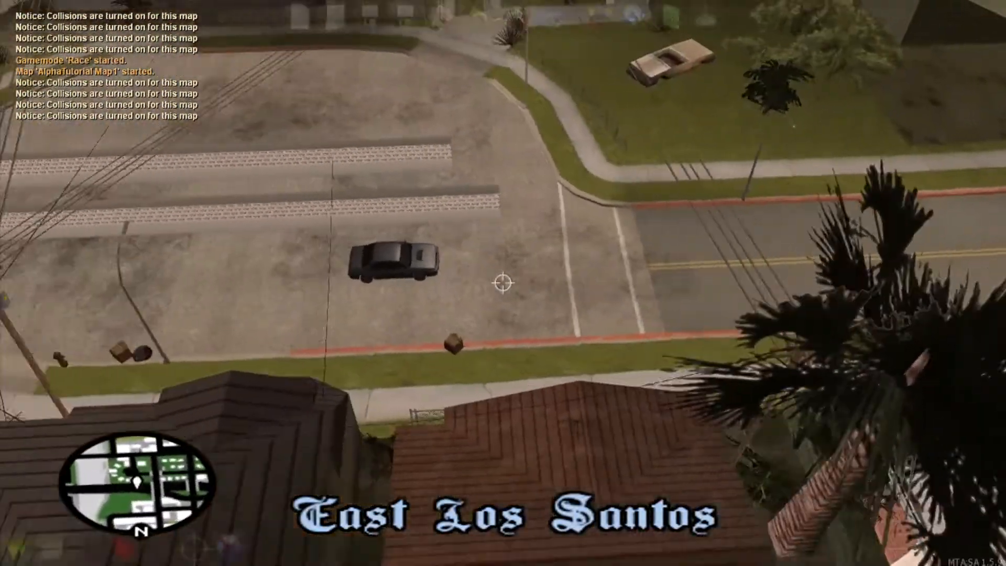
key("w")
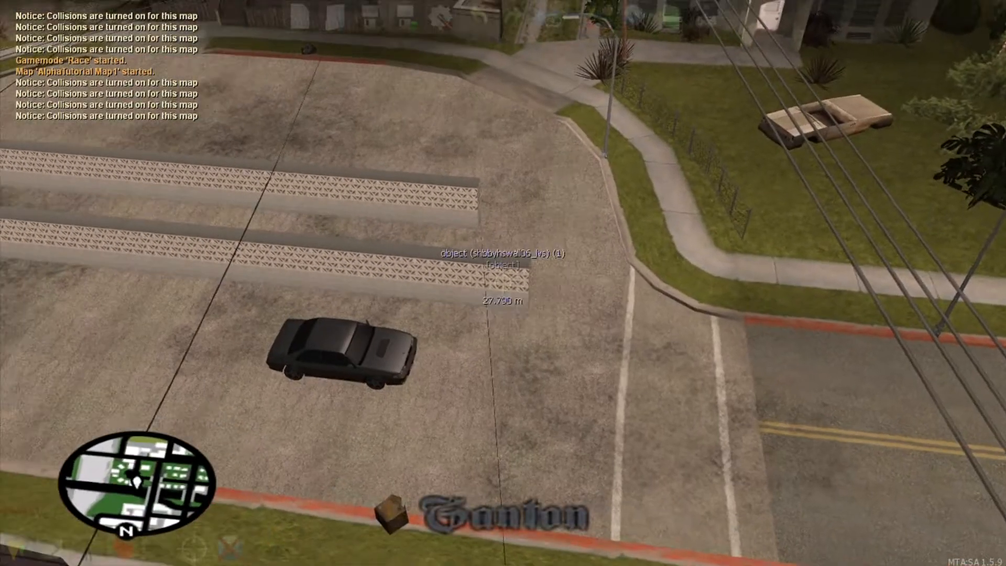
Step: Clone the wall nearest the car and slide the copy along the curb
left_click(503, 283)
key("ctrl+c")
key("Right")
key("Left")
key("d")
key("d")
key("Right")
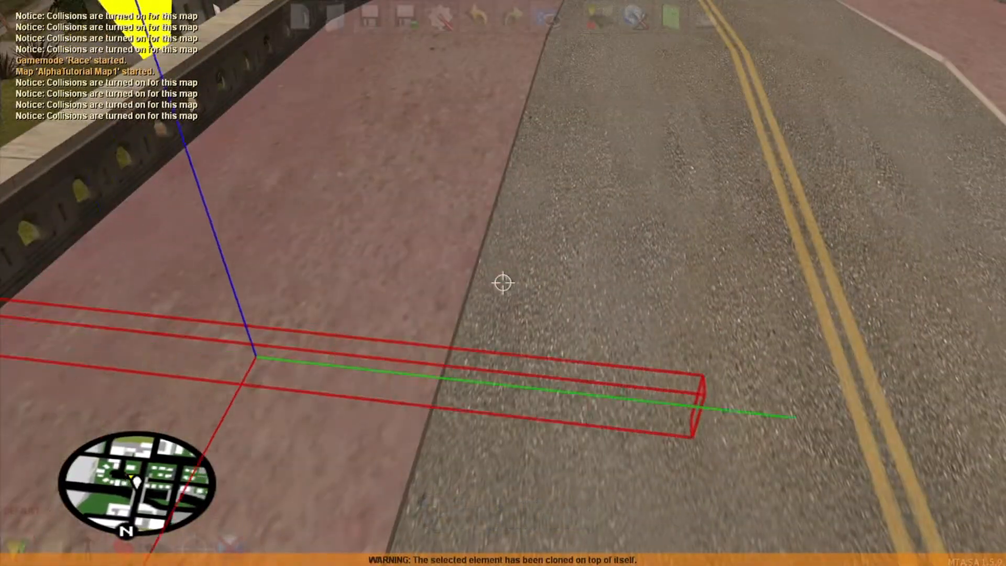
key("a")
key("w")
key("s")
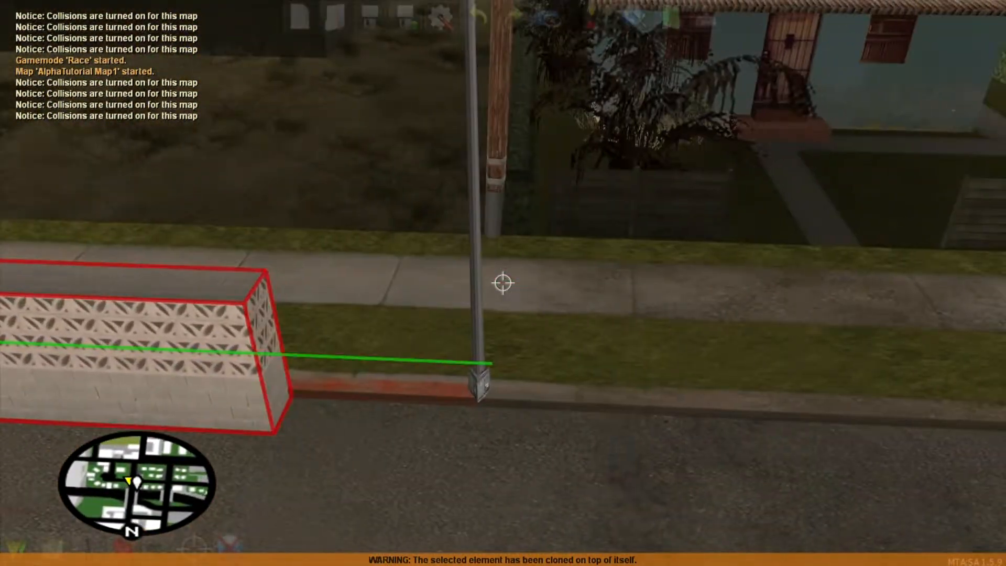
key("Right")
key("s")
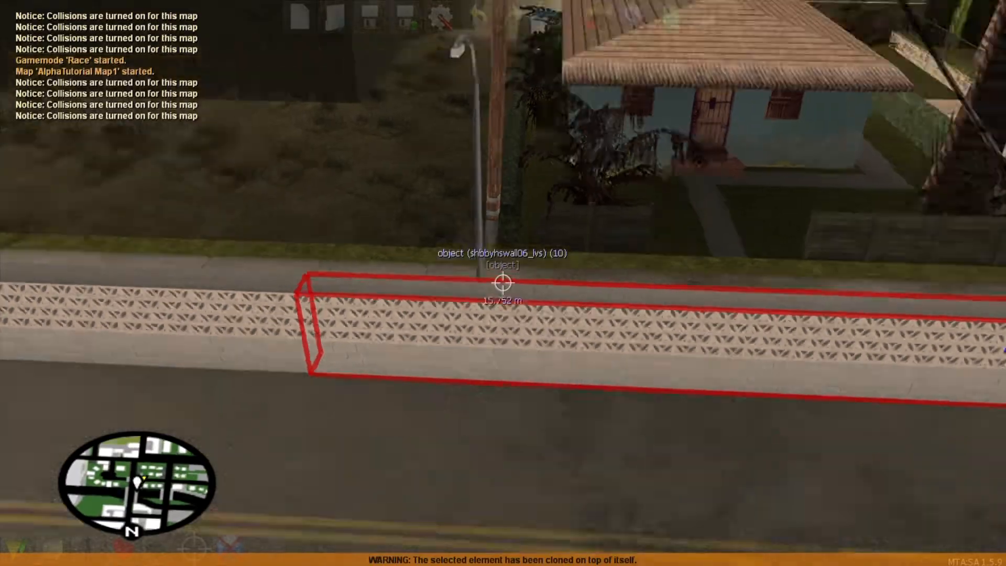
key("w")
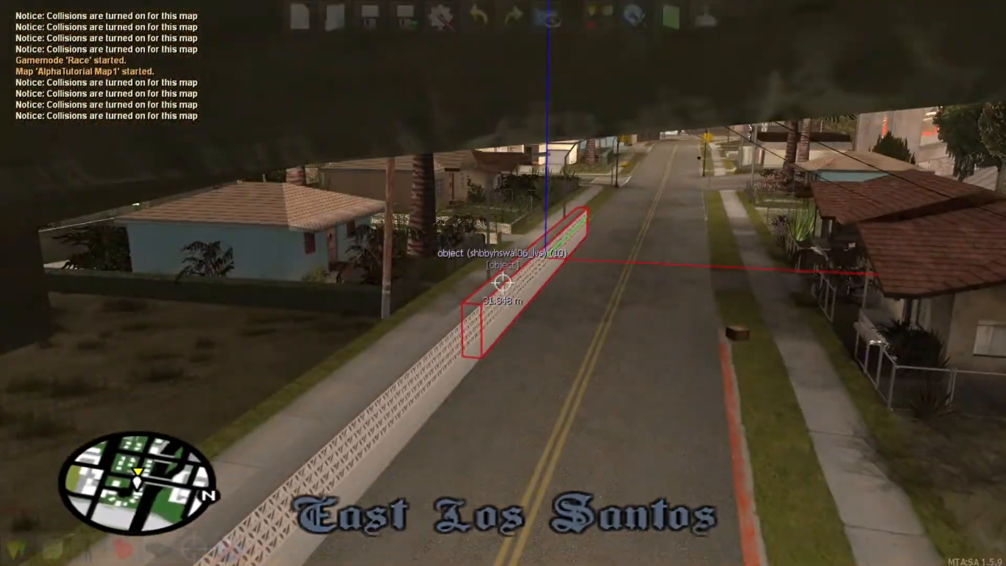
Step: Delete the curb copy, the extra walls by the road, and the upper wall
key("Delete")
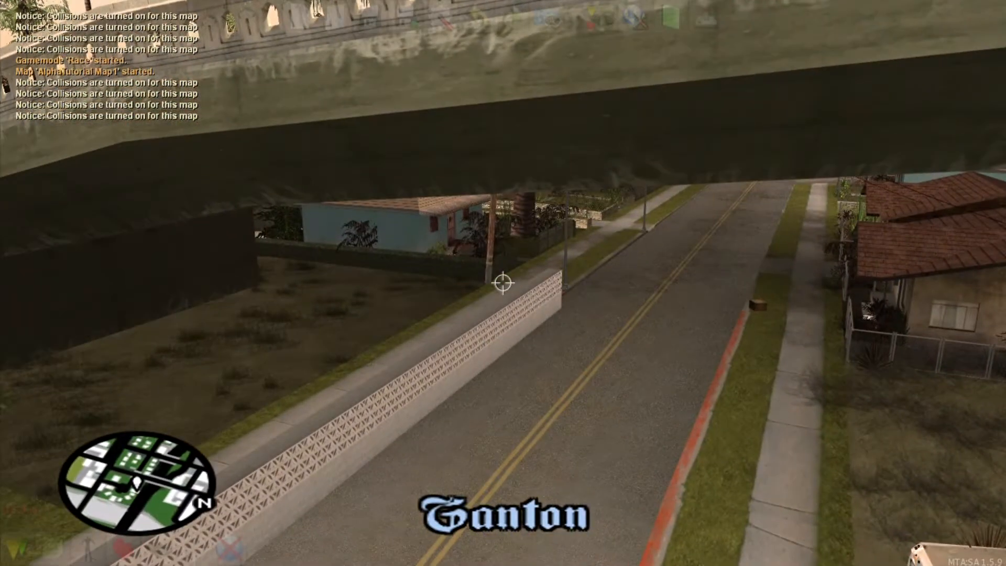
left_click(503, 282)
key("Delete")
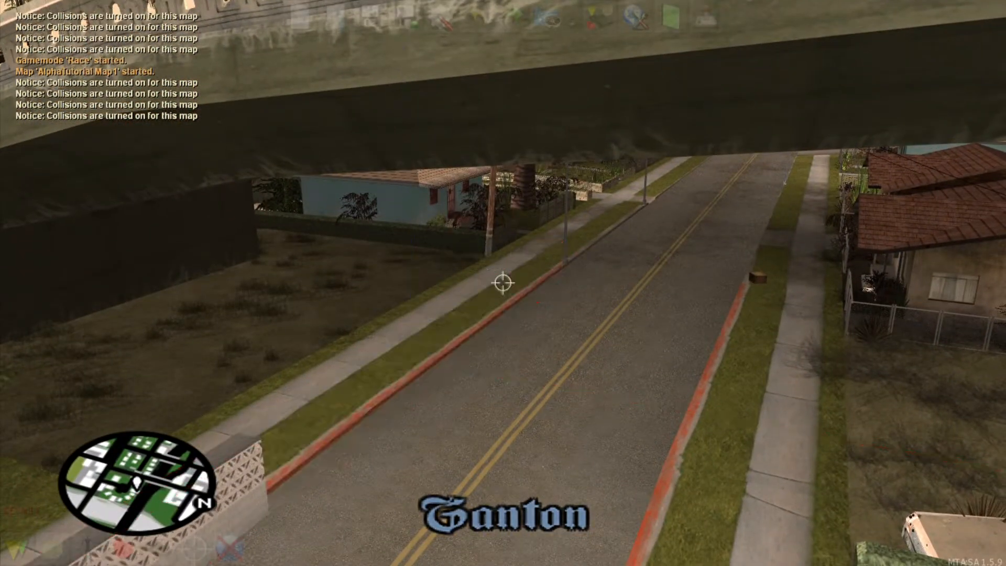
key("s")
left_click(502, 283)
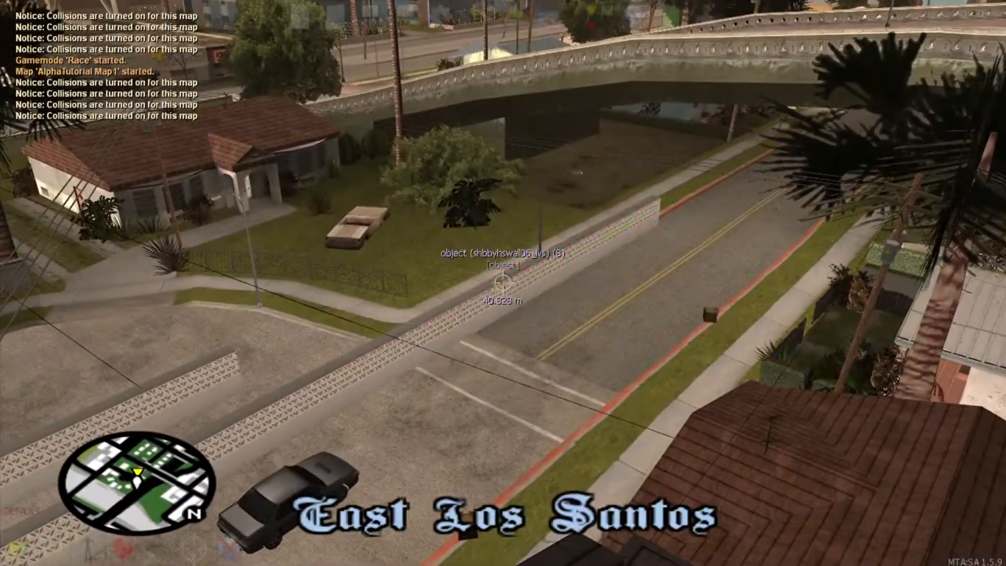
key("Delete")
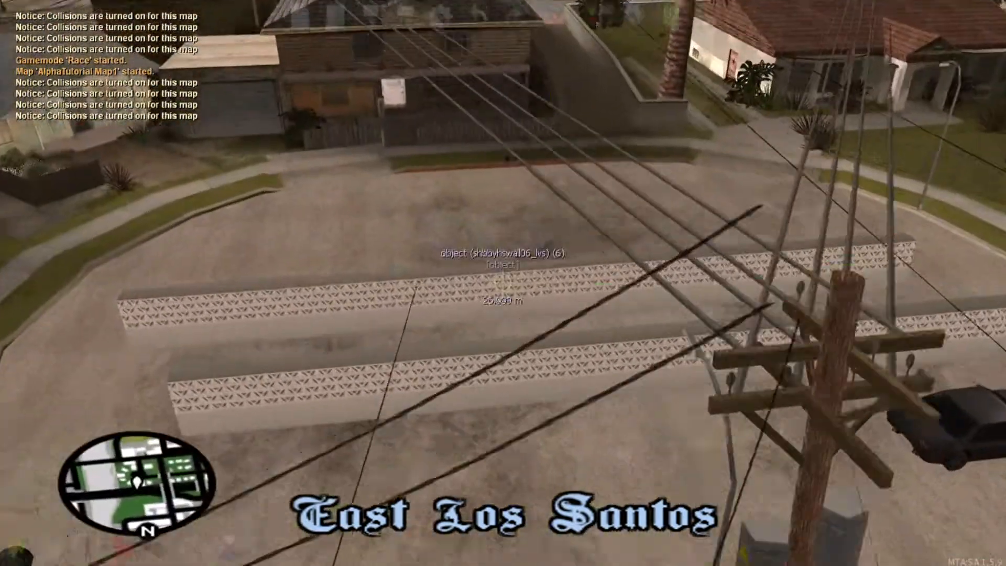
left_click(502, 283)
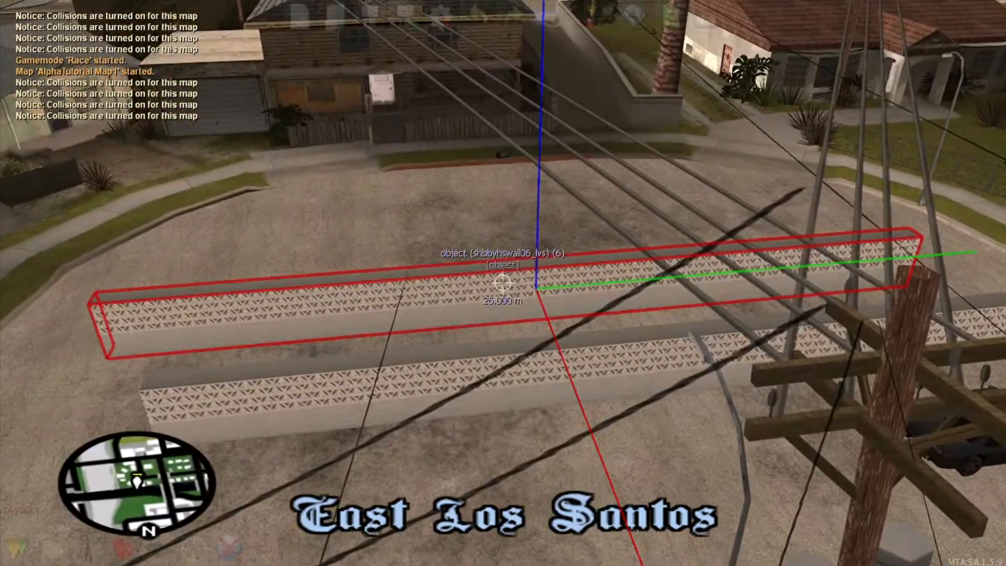
key("Delete")
Step: Save the map, then switch the element bar from DEFAULT to RACE and choose Checkpoint
key("w")
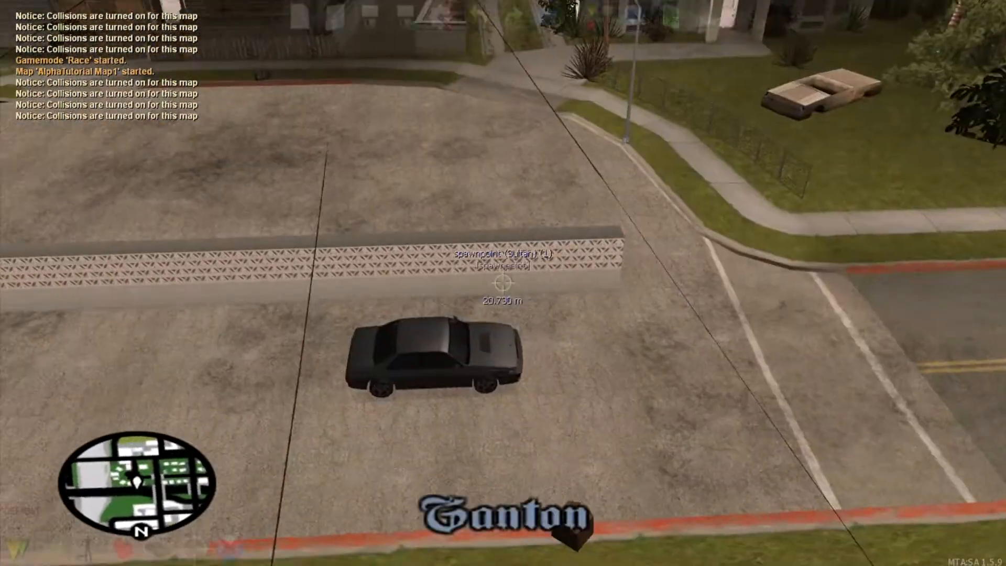
key("f")
left_click(370, 19)
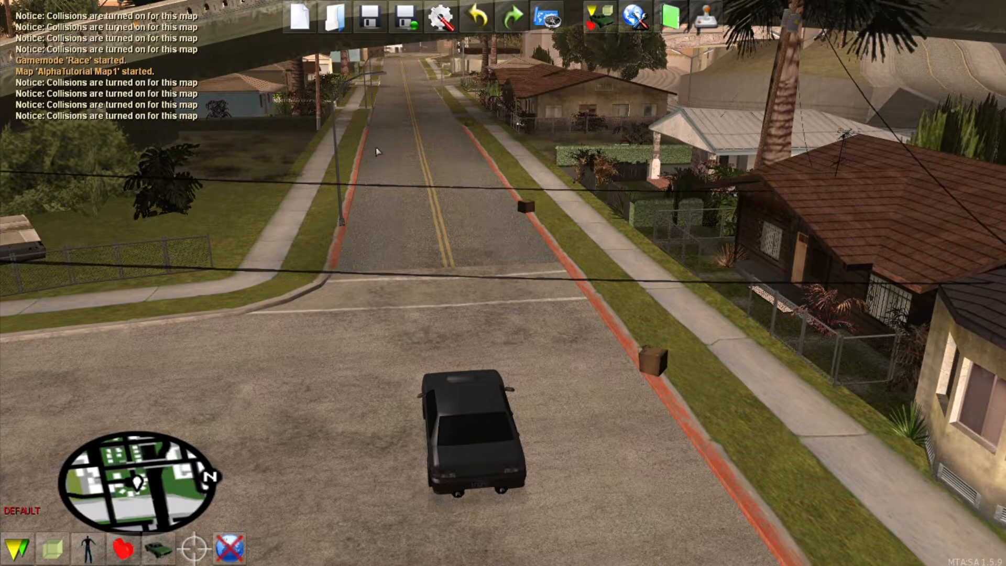
scroll(75, 560, "down", 1)
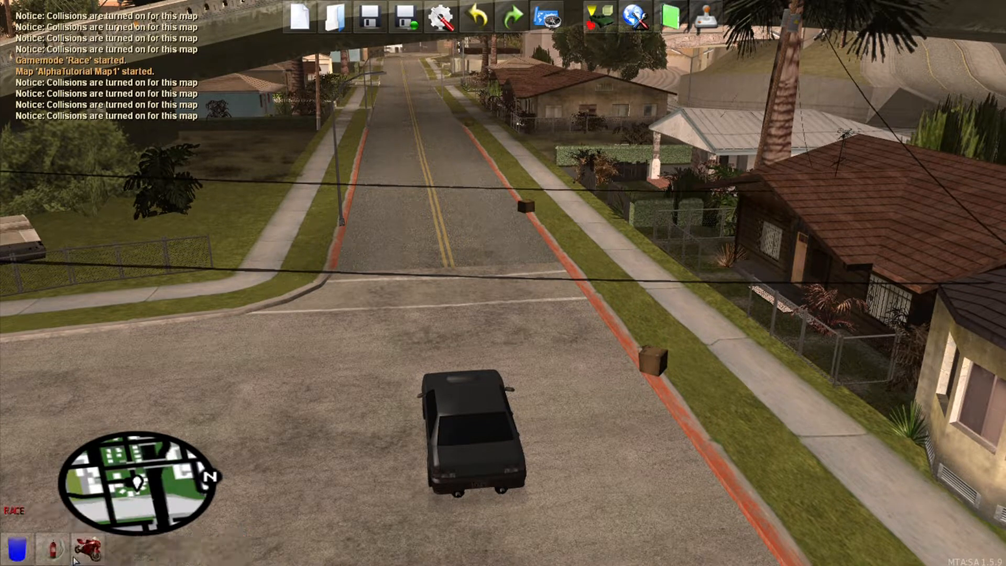
left_click(11, 554)
Step: Place a checkpoint on the road under the overpass
left_click(440, 250)
key("f")
key("s")
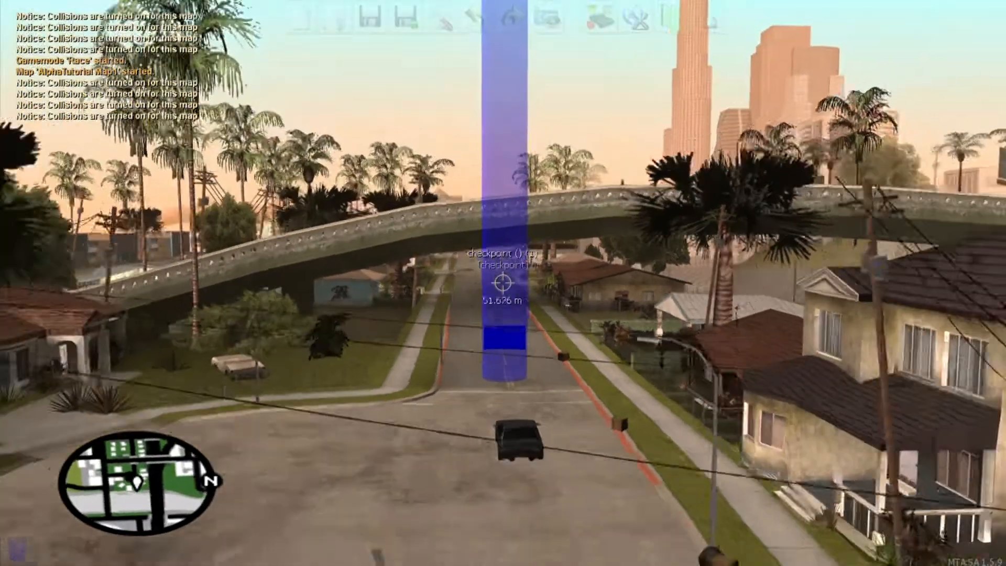
key("w")
Step: Change the checkpoint's colour to yellow with R 255, G 255, B 0
double_click(503, 283)
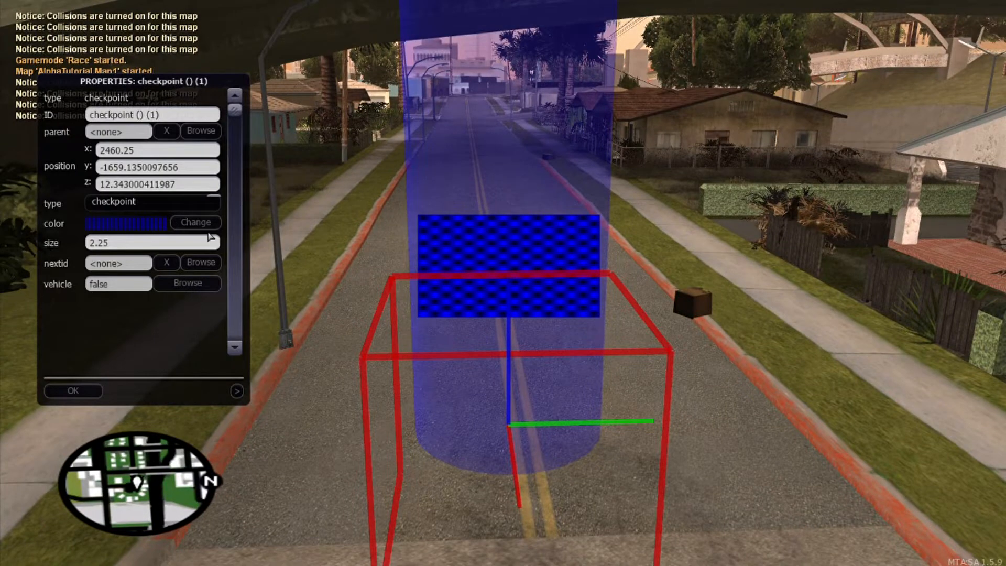
left_click(204, 225)
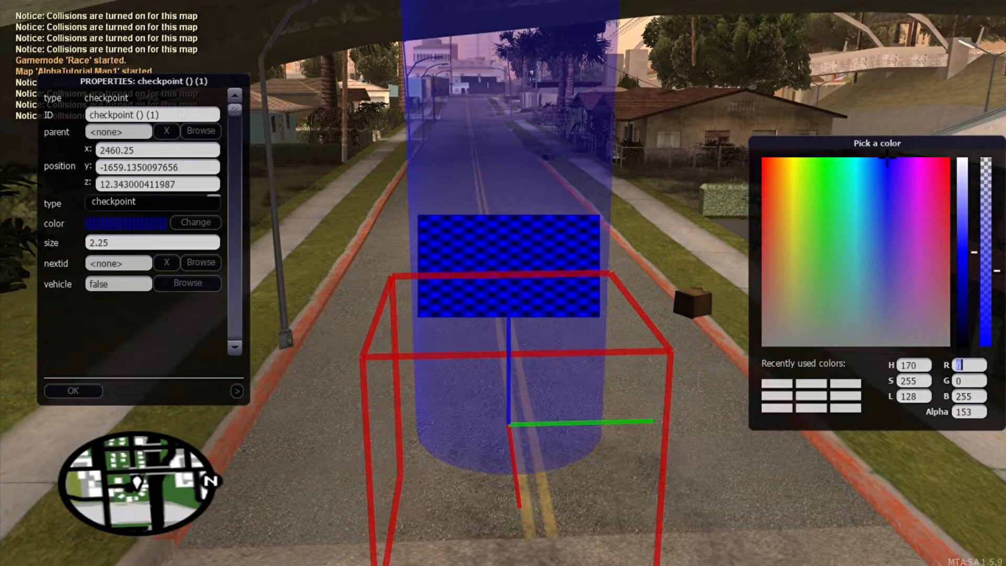
type("255")
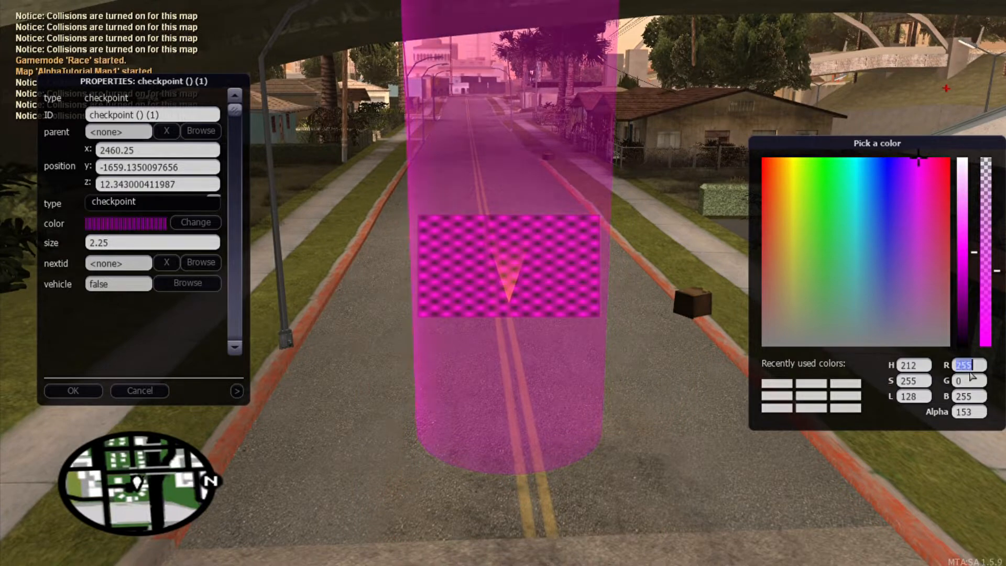
left_click(975, 381)
type("255")
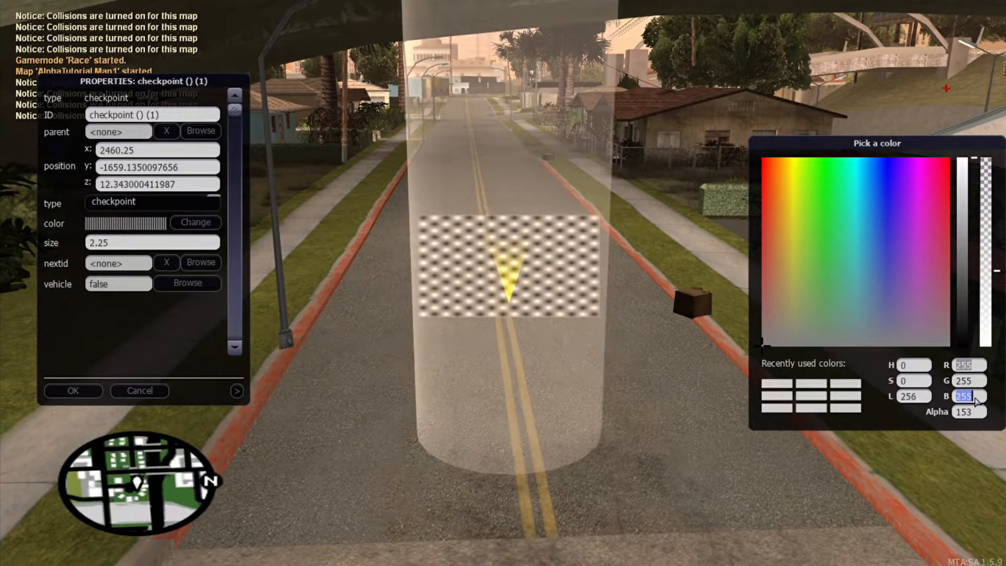
type("0")
key("Return")
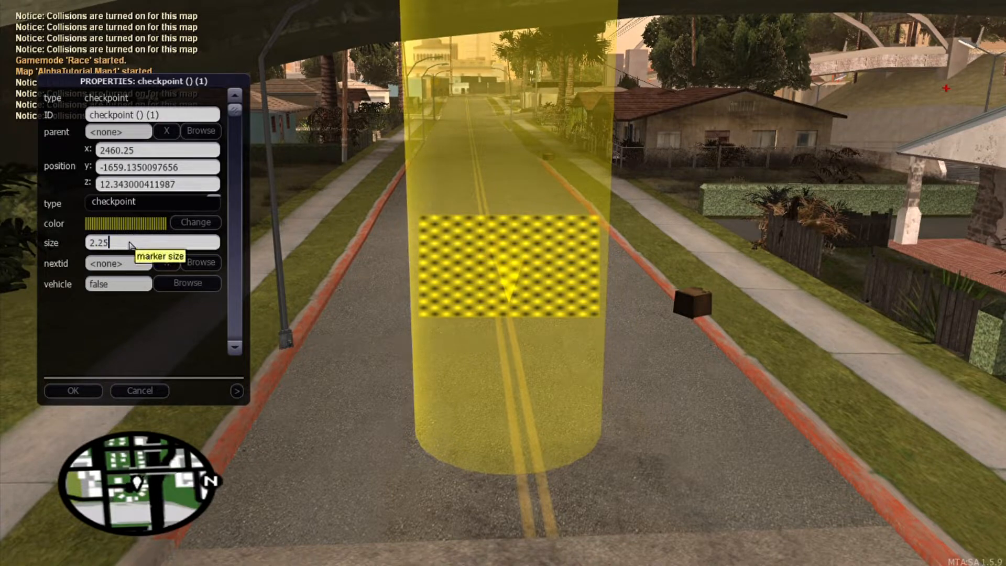
Step: Set the checkpoint's size to 9
type("11")
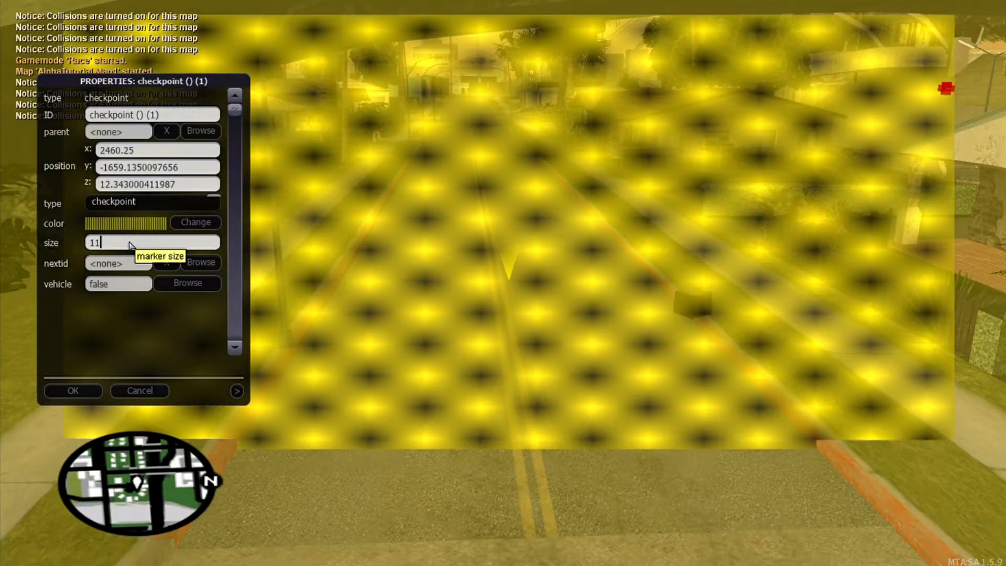
key("BackSpace")
key("BackSpace")
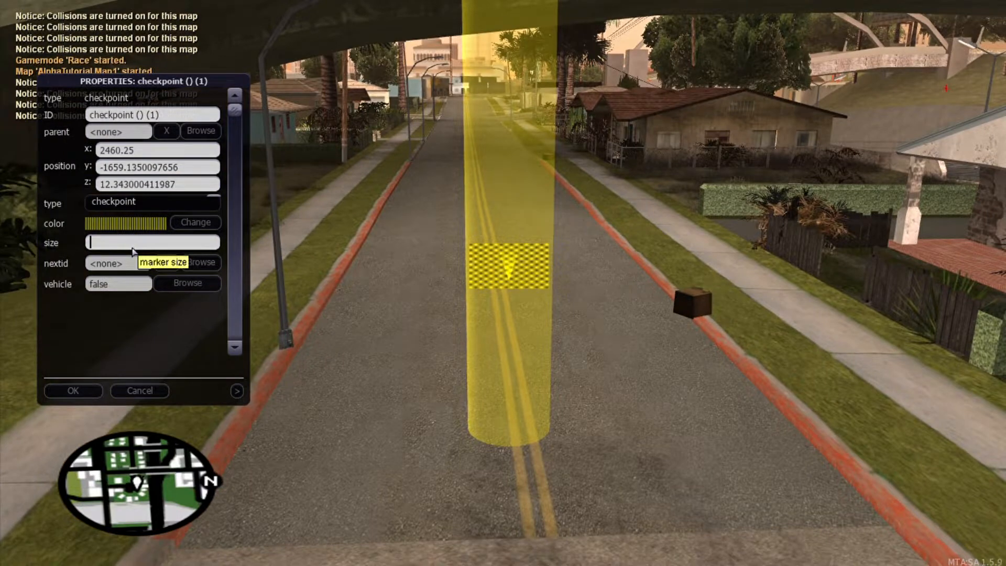
type("9")
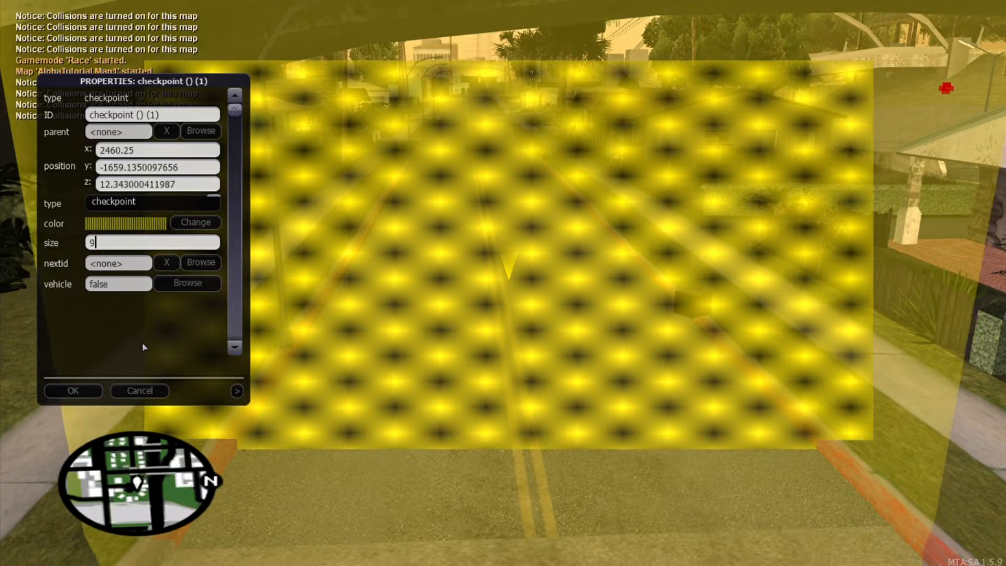
Step: Confirm the checkpoint's new yellow colour and size 9
left_click(73, 390)
key("f")
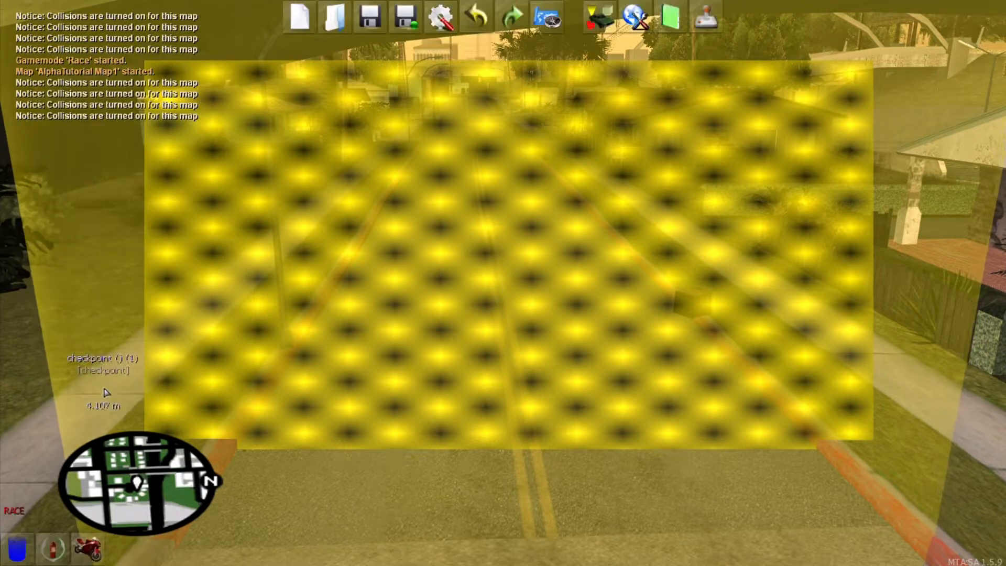
key("f")
key("s")
key("w")
Step: Move the checkpoint along the road and set it down by the Grove Street sign
left_click(503, 283)
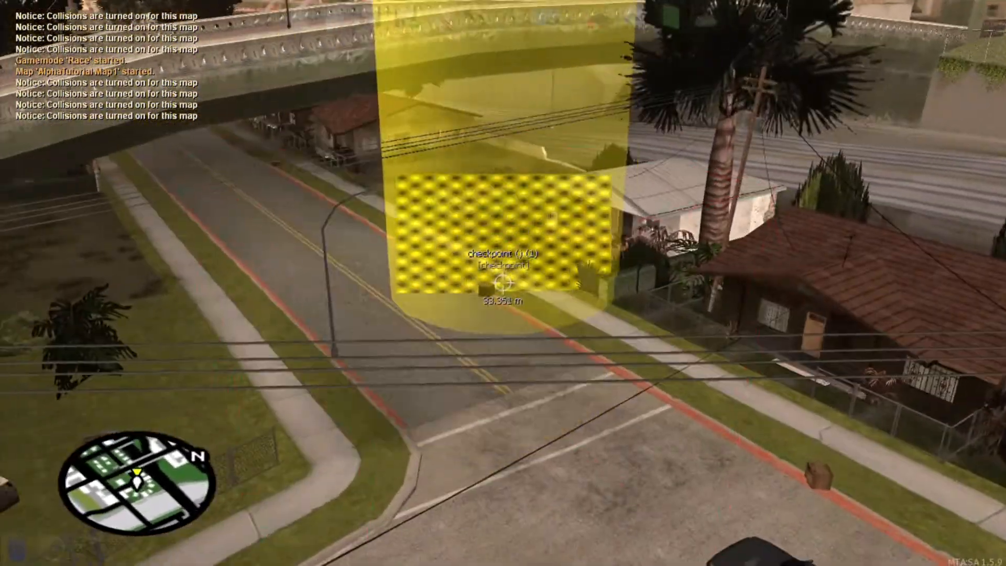
key("w")
key("w")
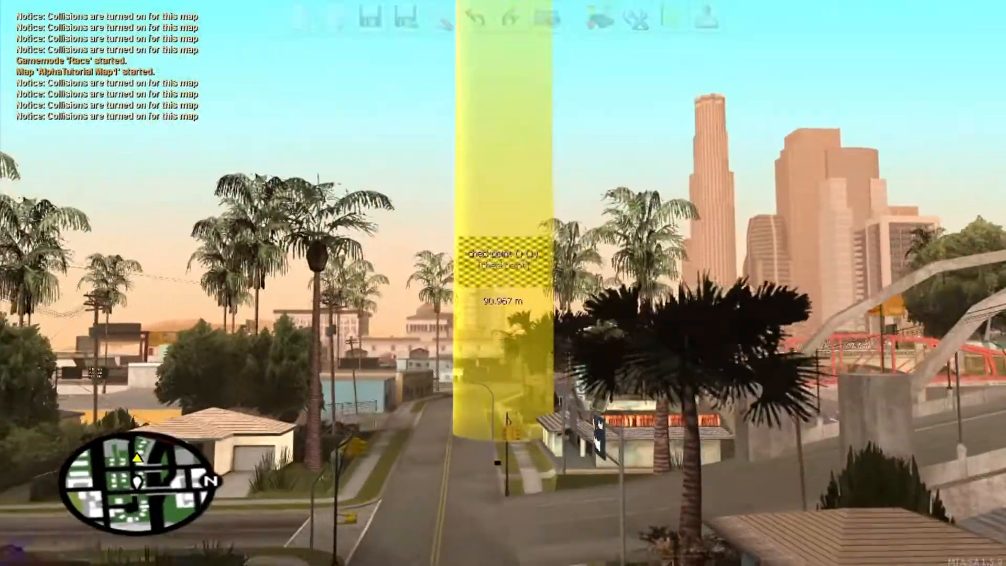
key("s")
key("w")
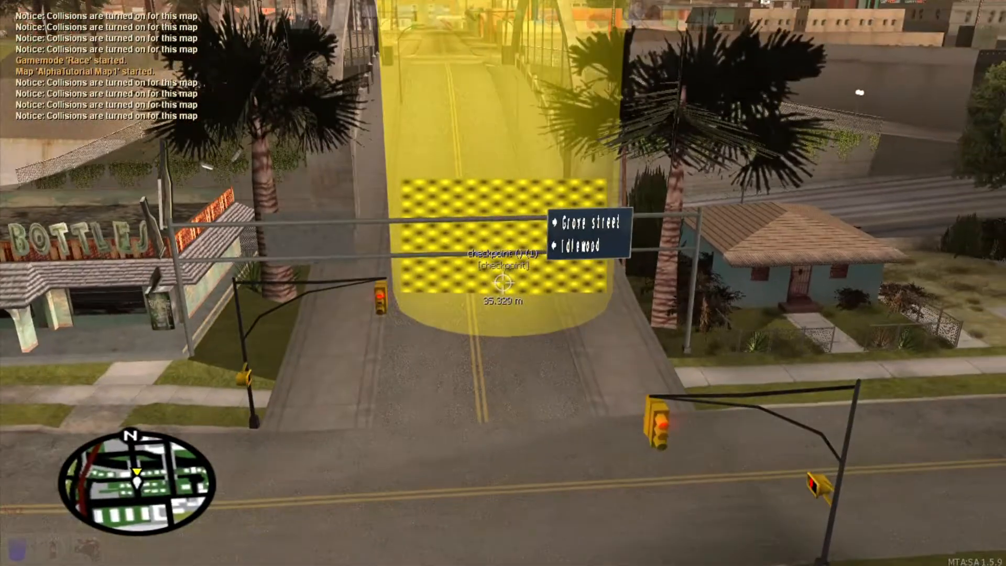
left_click(503, 283)
right_click(503, 283)
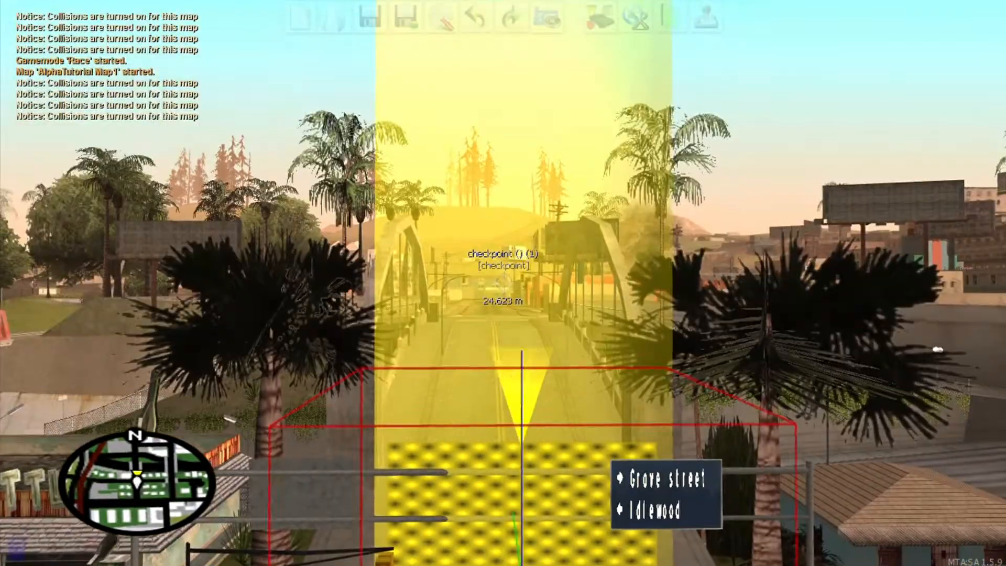
key("a")
key("w")
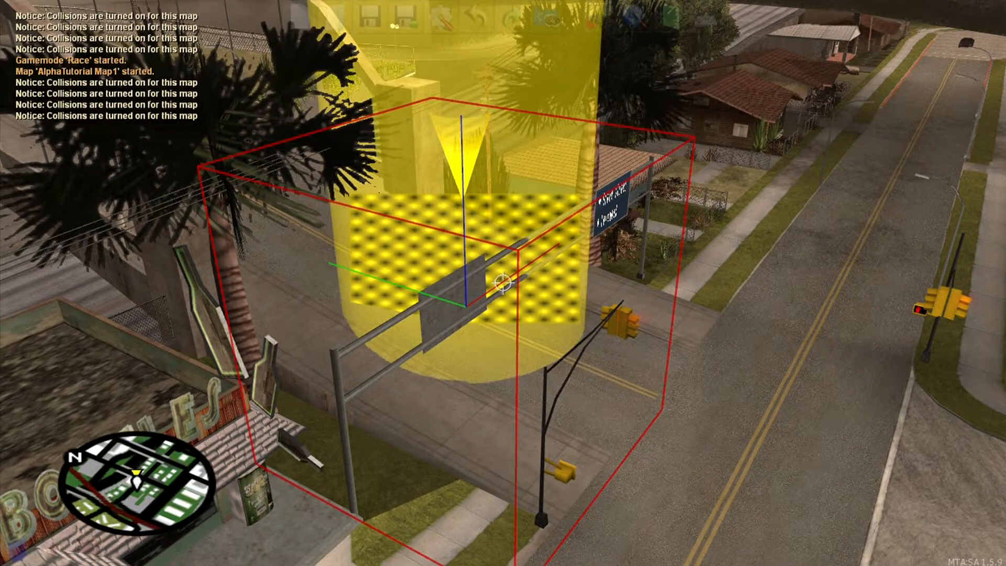
Step: Clone the checkpoint and drop the copy on the road past the bridge
key("c")
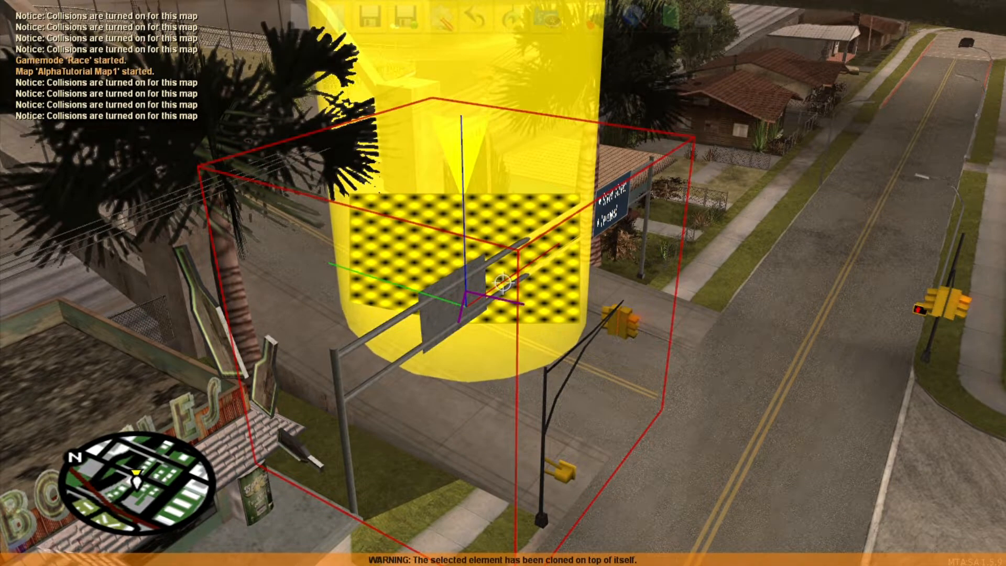
key("s")
key("w")
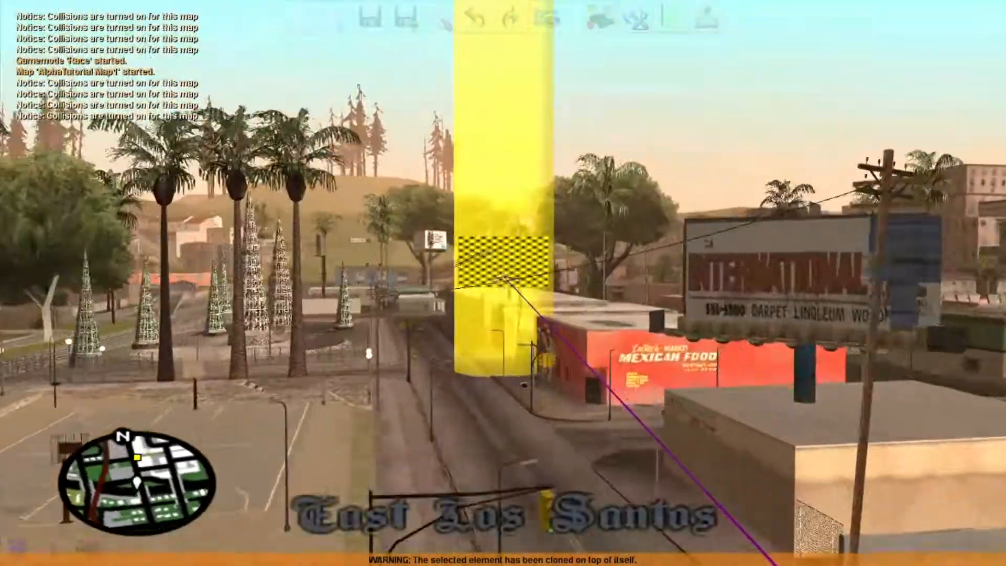
key("w")
left_click(502, 282)
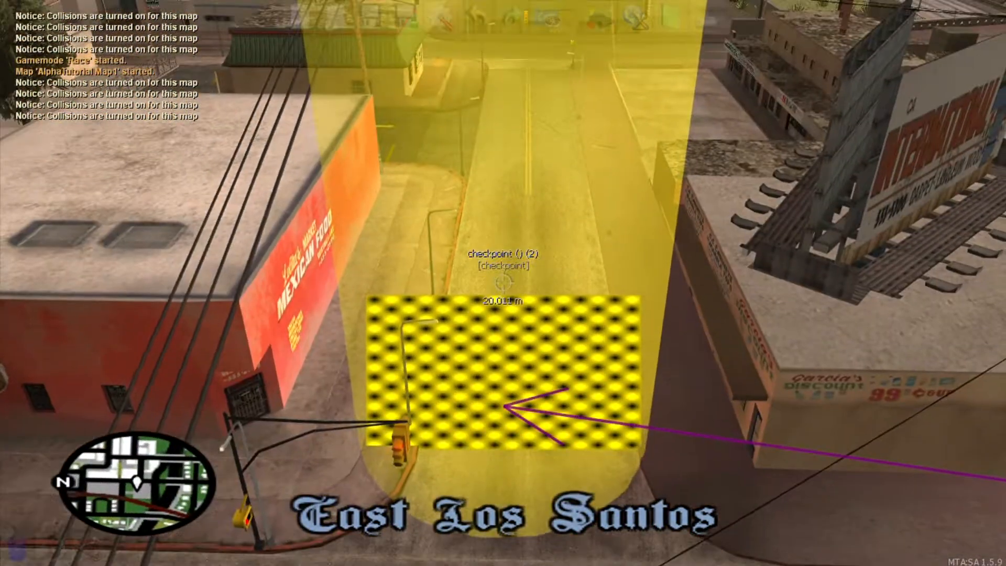
Step: Clone and place the third checkpoint down the street and the fourth at the intersection
key("c")
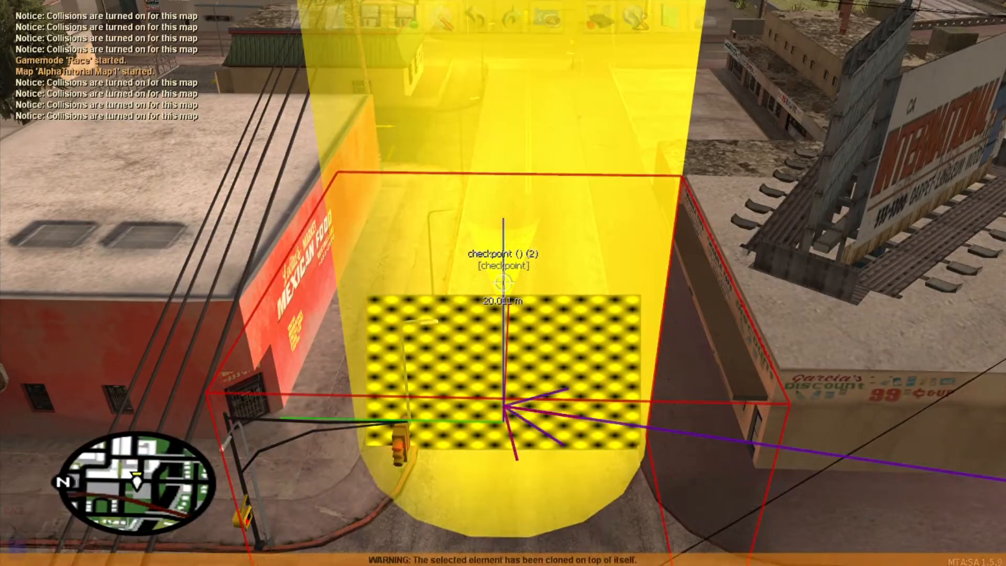
left_click(502, 282)
key("w")
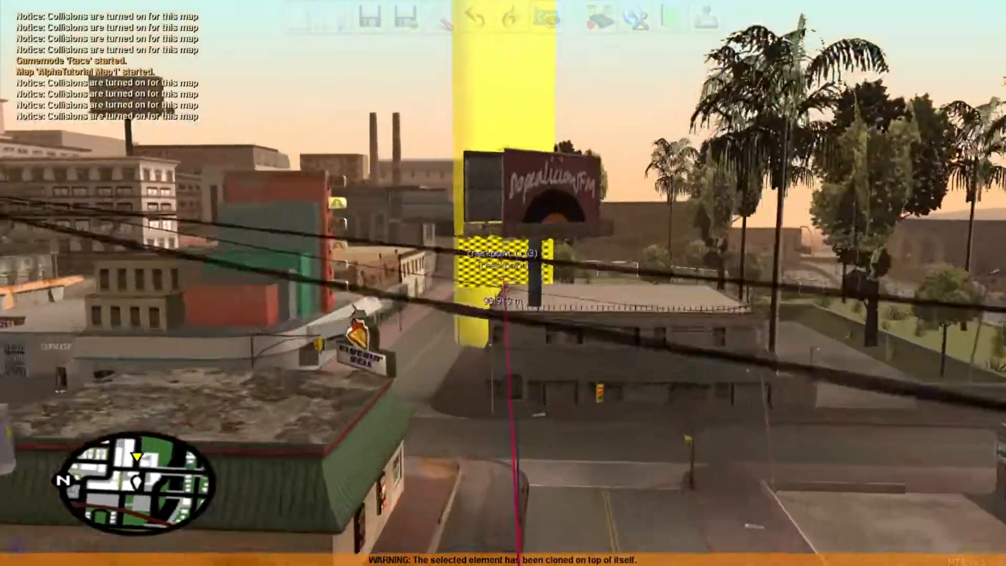
key("w")
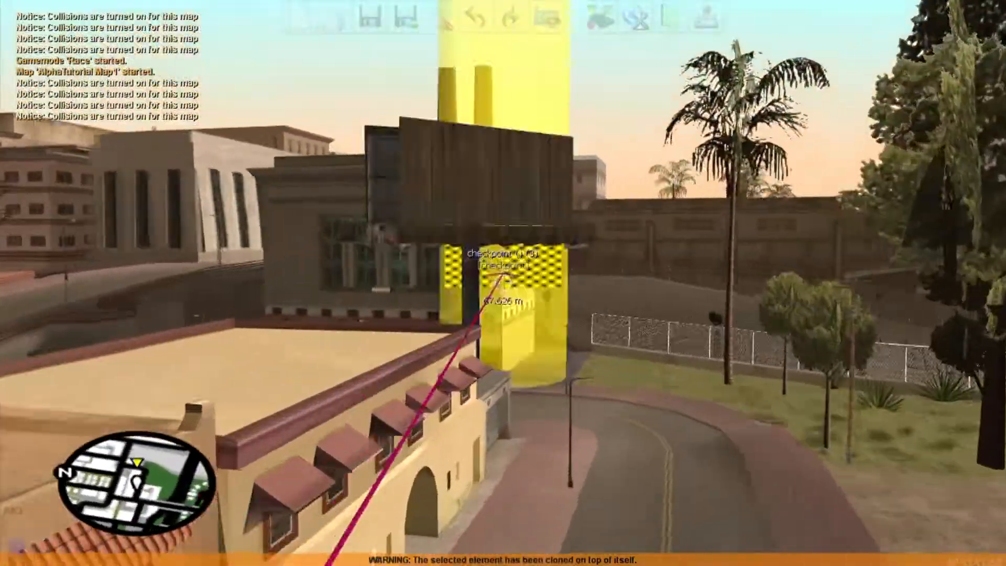
key("w")
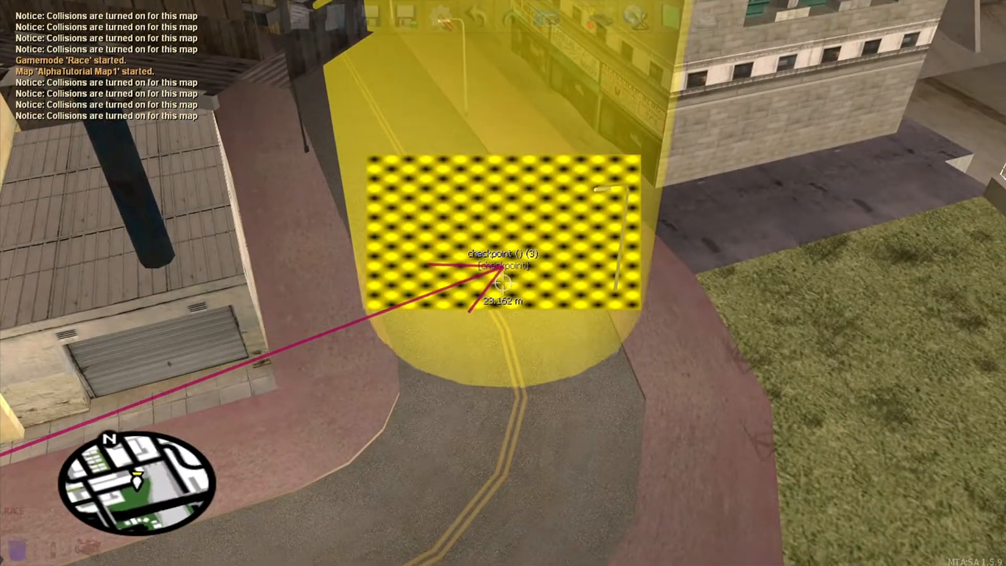
left_click(503, 283)
key("c")
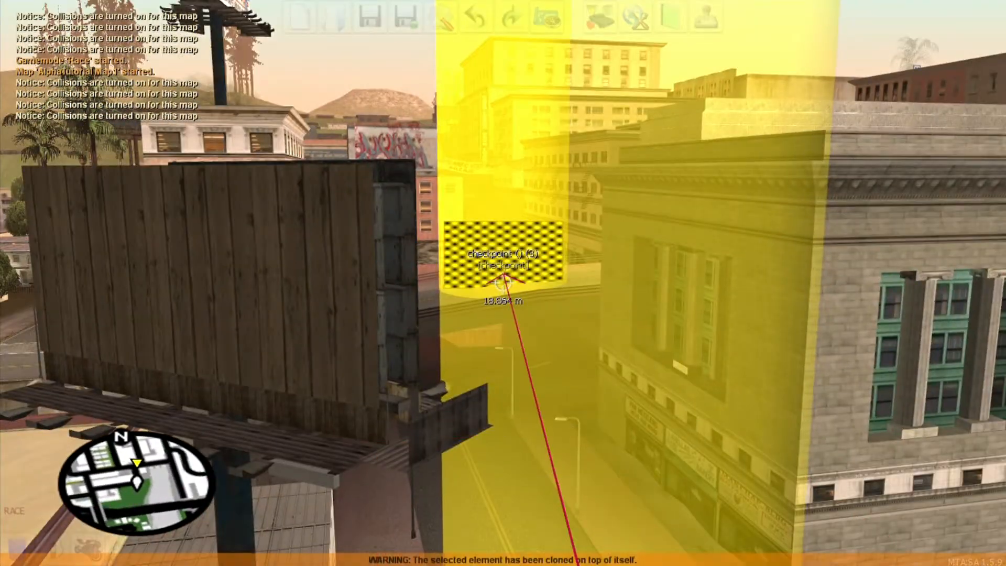
key("w")
key("w")
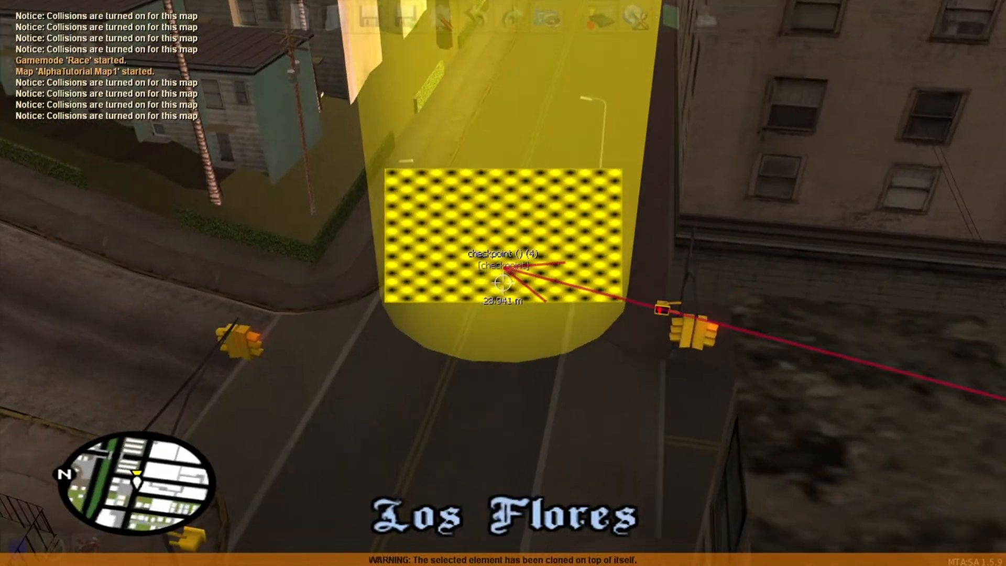
left_click(502, 283)
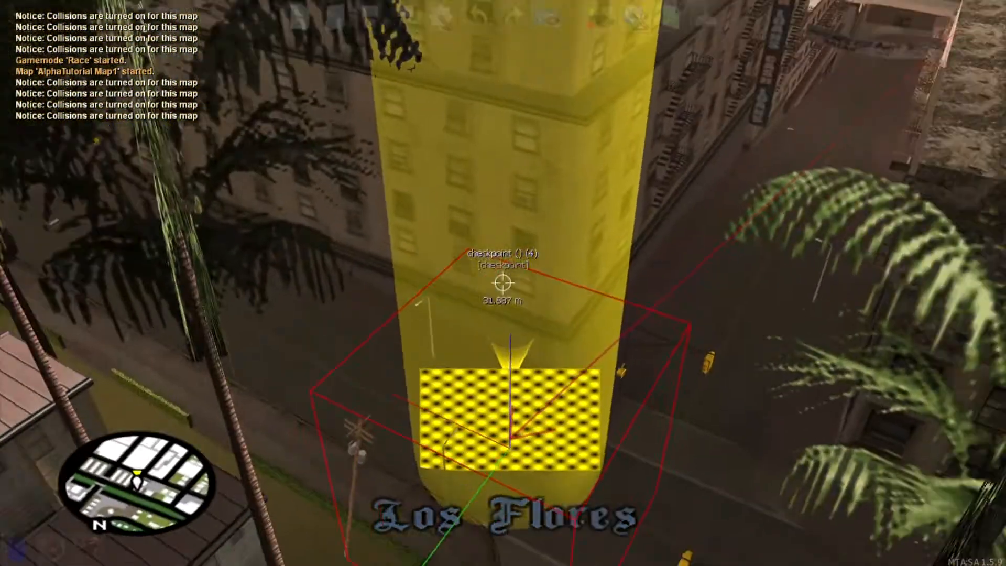
Step: Clone the fourth checkpoint and position the copy as checkpoint 5
key("c")
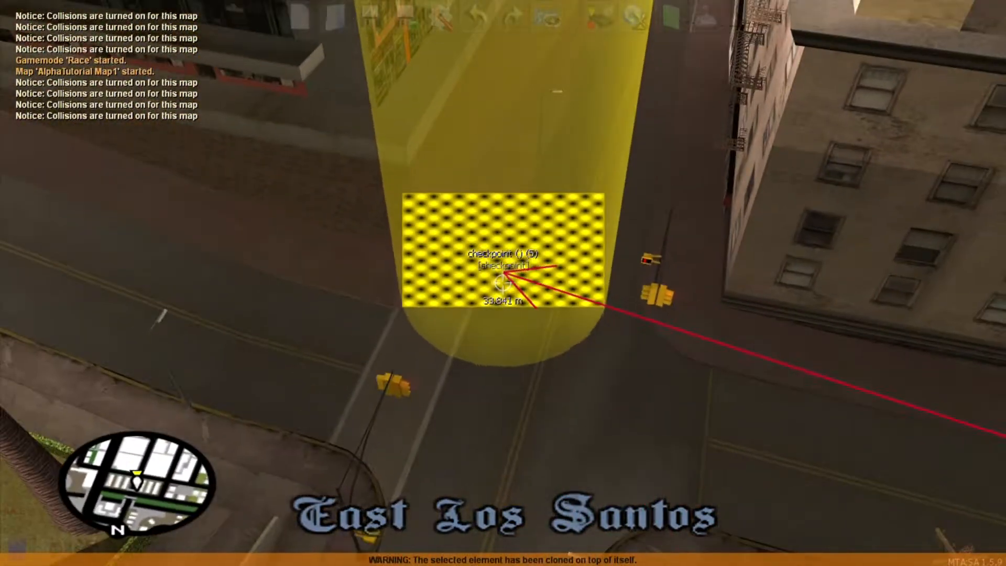
key("d")
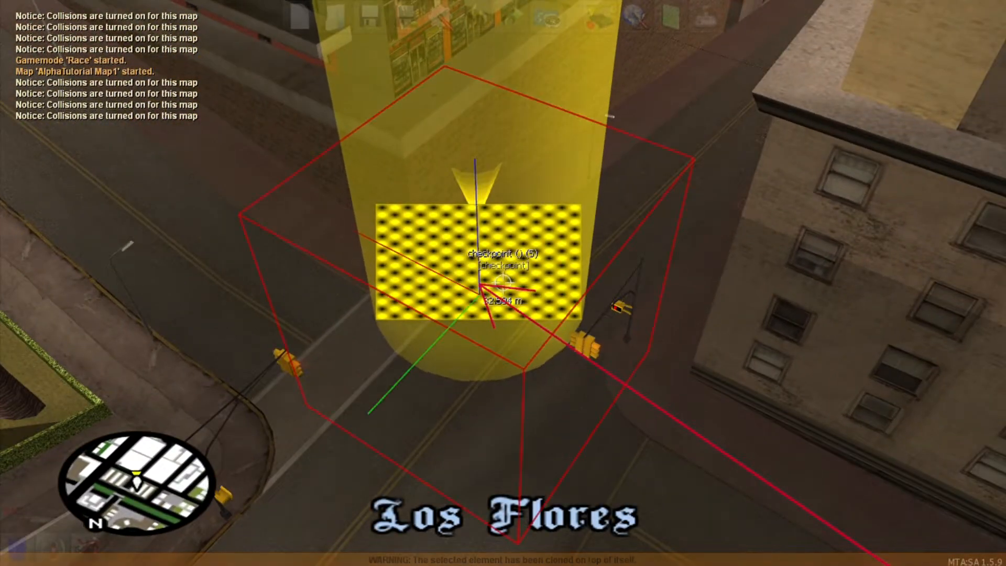
left_click(502, 282)
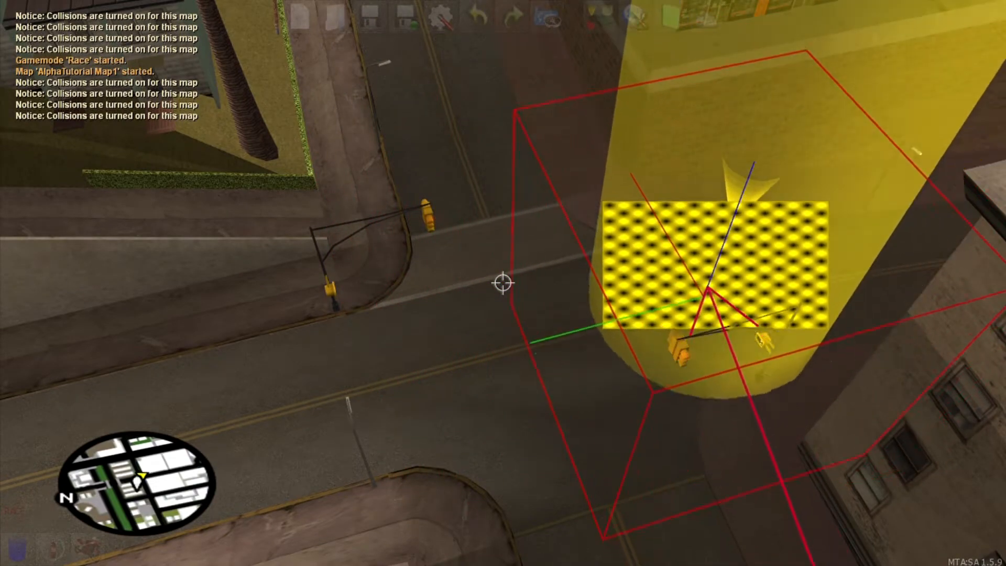
key("s")
key("w")
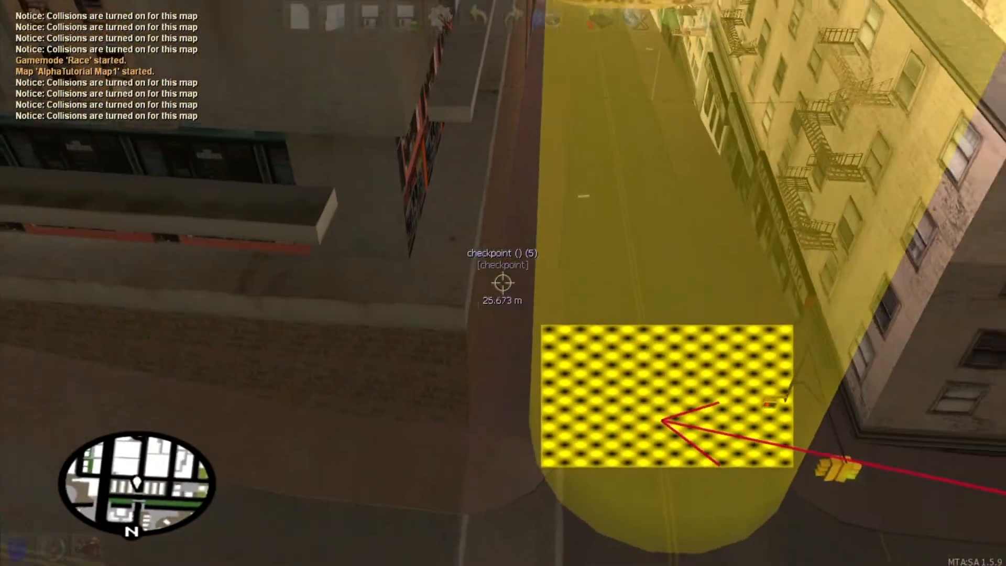
key("s")
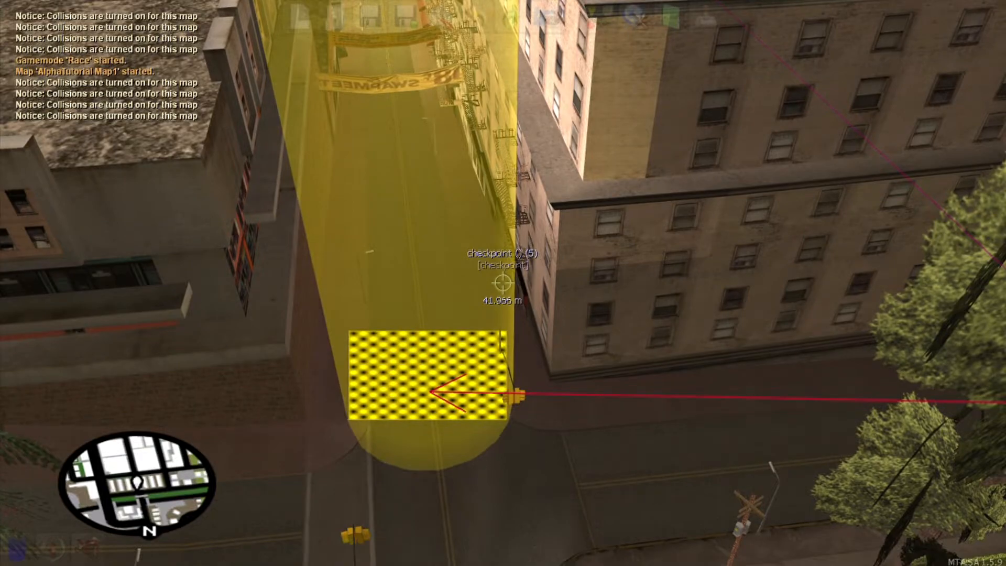
key("w")
Step: Duplicate checkpoint 5 and select the new copy over the street ahead
right_click(502, 283)
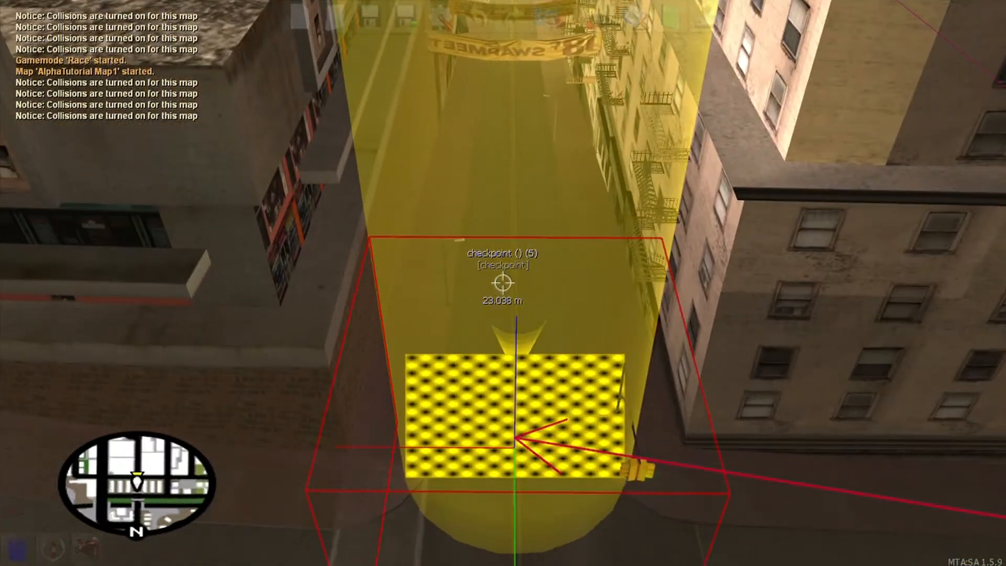
key("ctrl+c")
key("s")
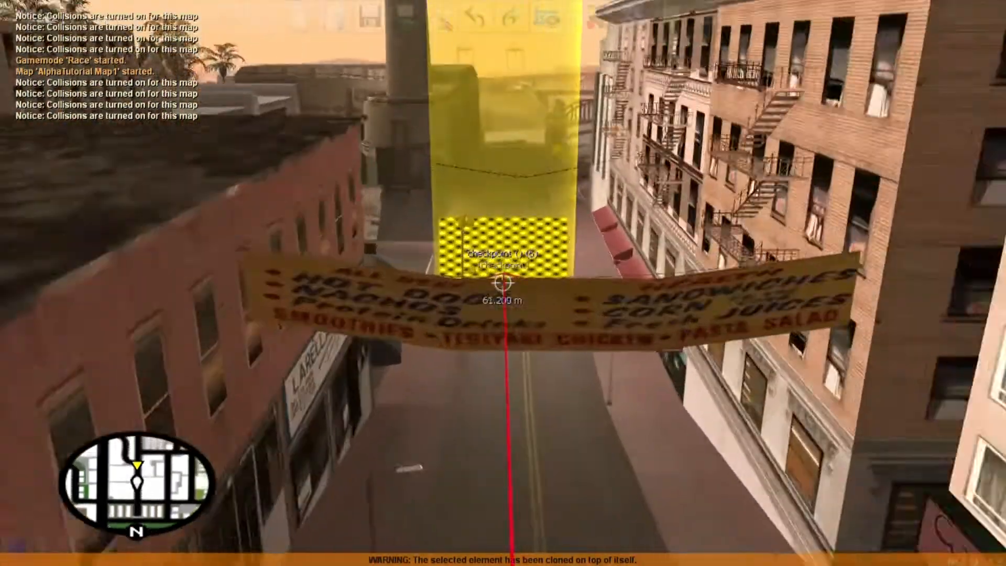
key("w")
key("s")
key("w")
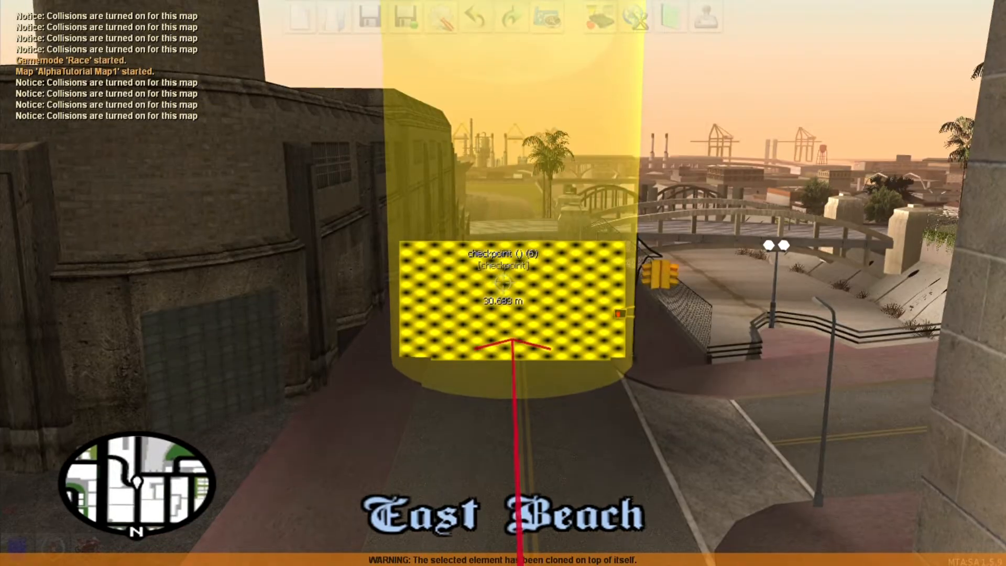
right_click(502, 283)
key("s")
key("ctrl+c")
Step: Carry the copy forward and drop a cloned checkpoint on the road in East Beach
left_click(503, 283)
key("w")
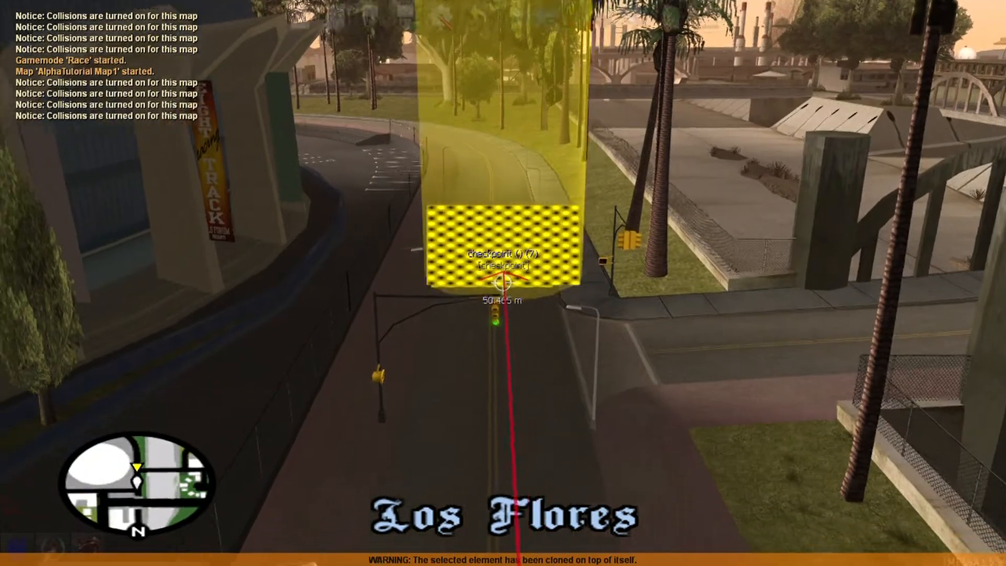
key("ctrl+c")
key("w")
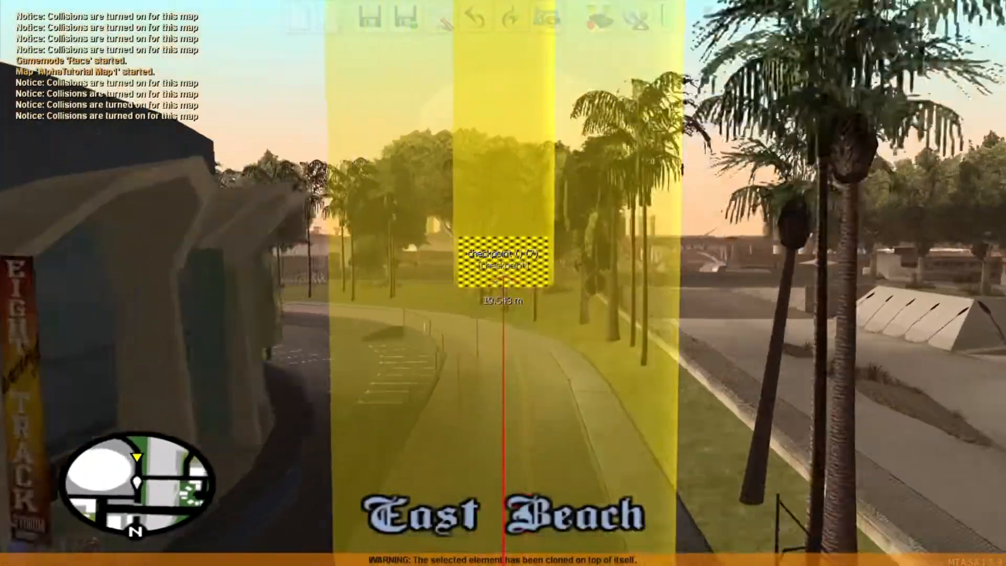
left_click(503, 283)
key("w")
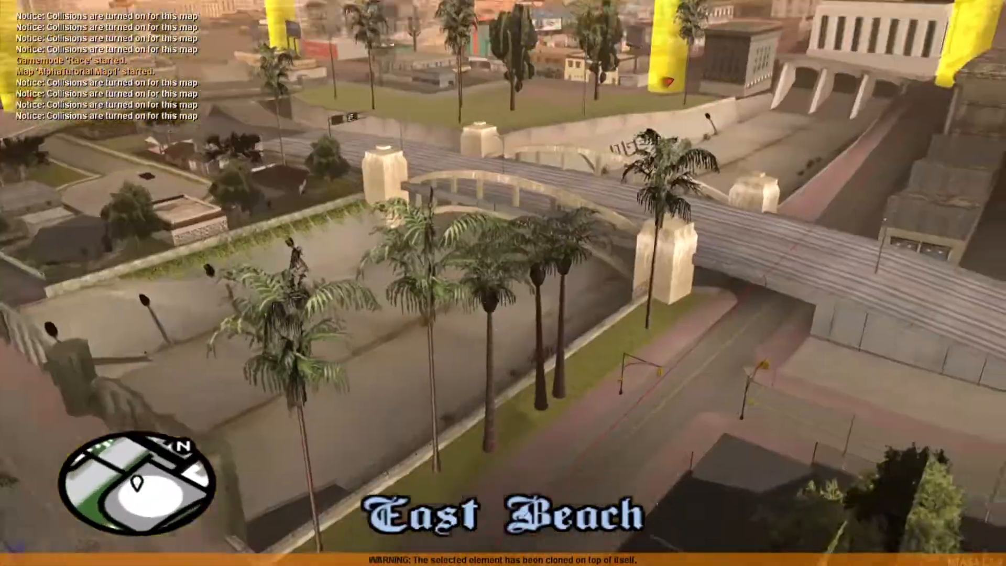
Step: Clear checkpoint 6's vehicle property to nil via its vehicle Browse list
key("F3")
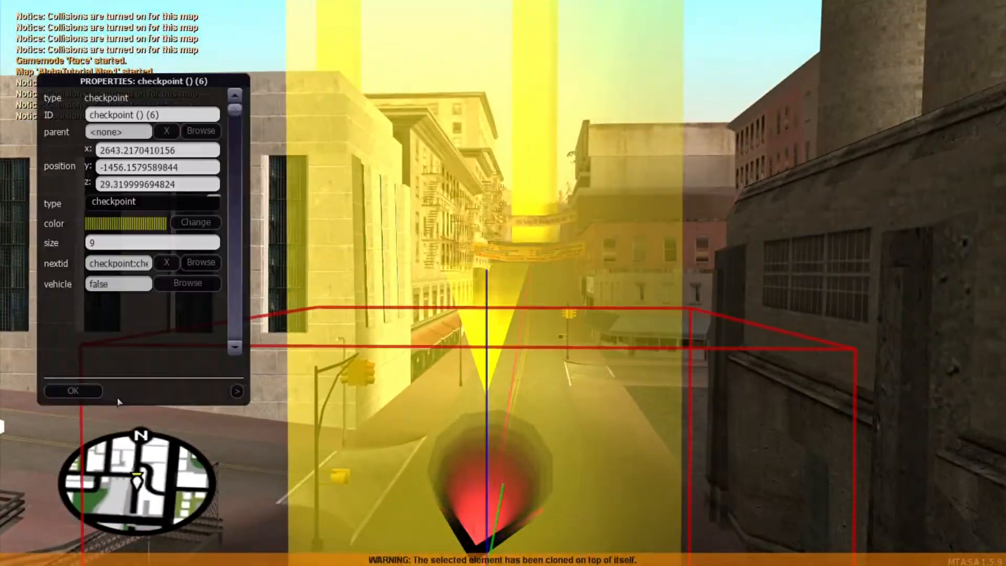
left_click(175, 285)
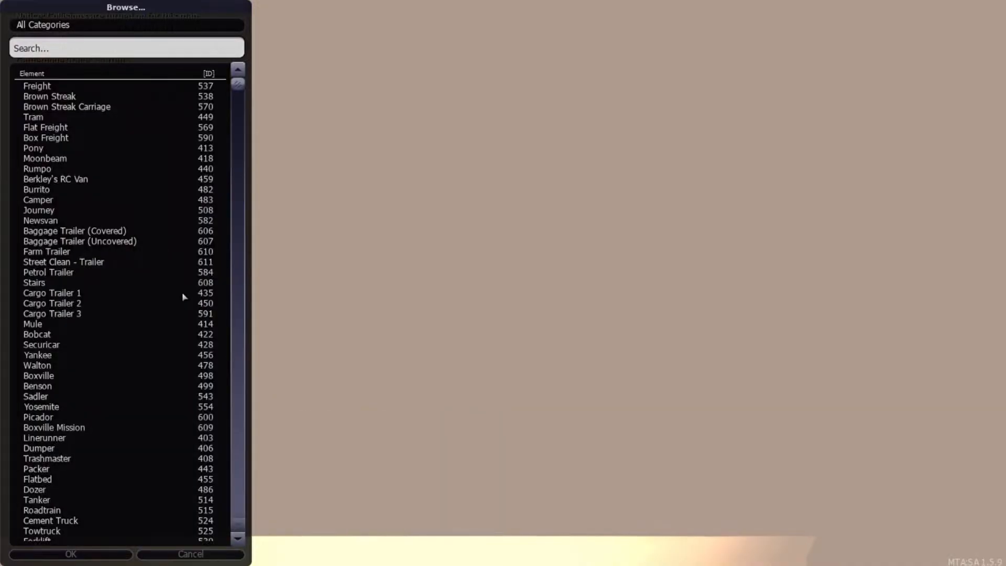
left_click(174, 554)
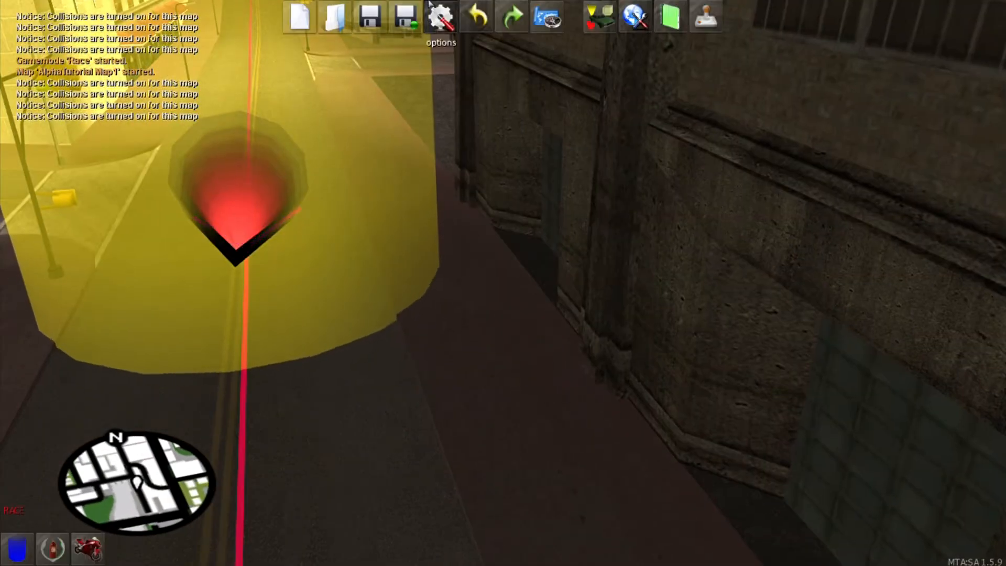
Step: Start a full race test and drive the Sultan through the first checkpoints, then stop
left_click(705, 17)
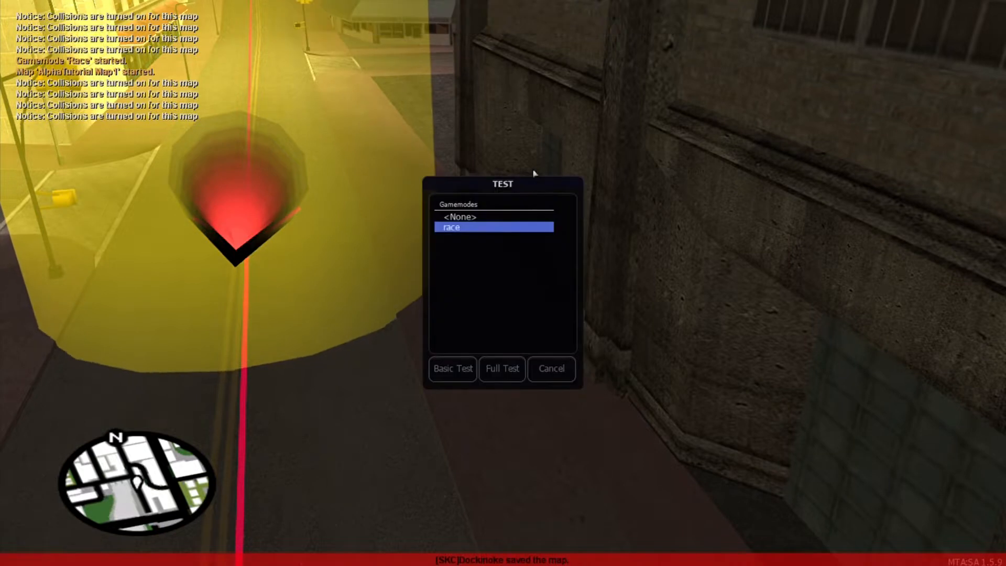
left_click(497, 366)
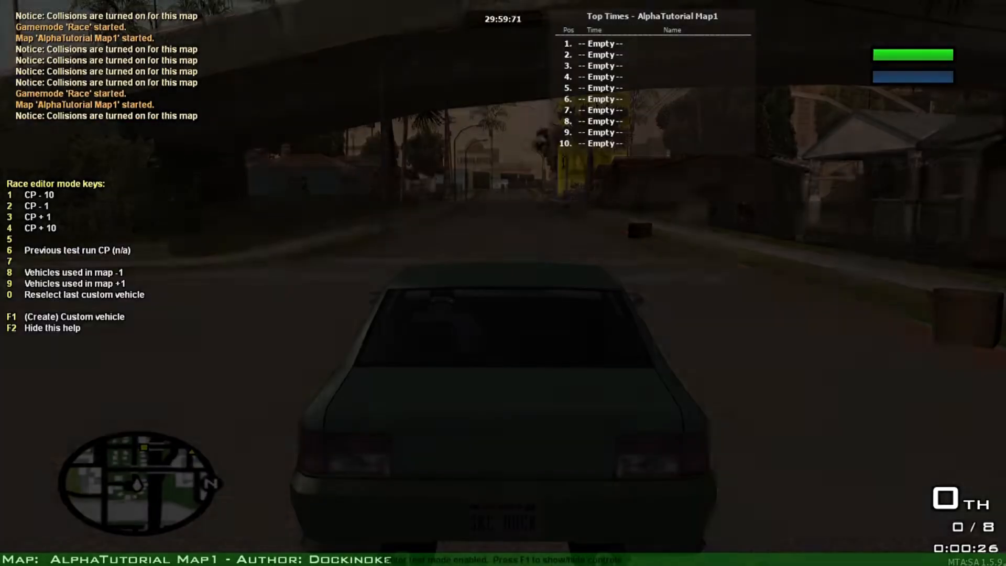
key("w")
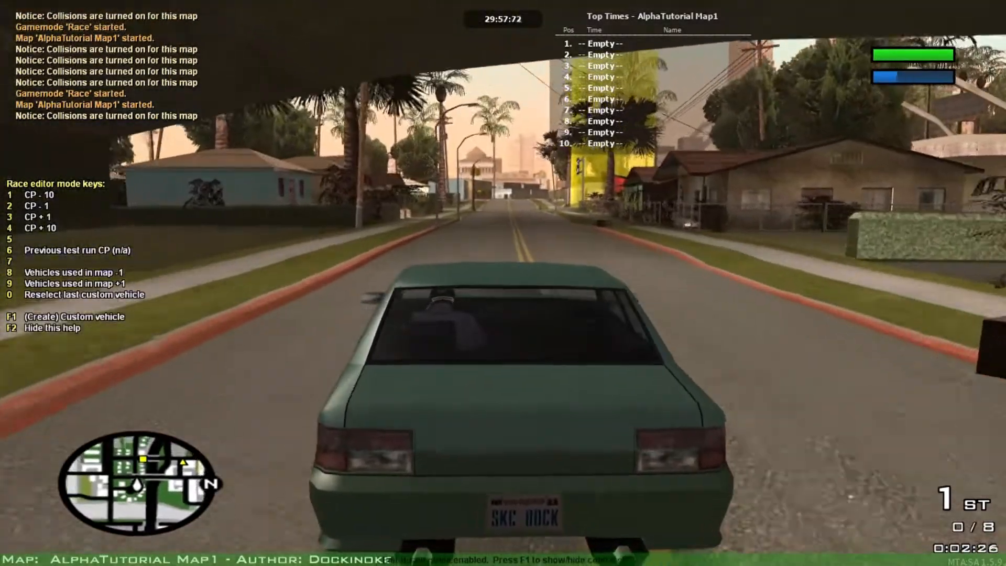
key("w")
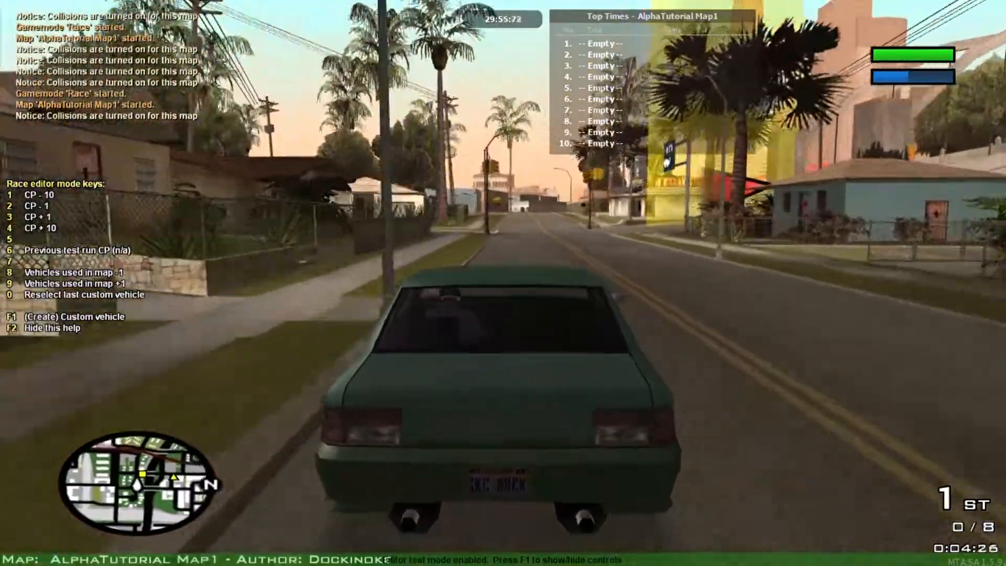
key("w")
key("d")
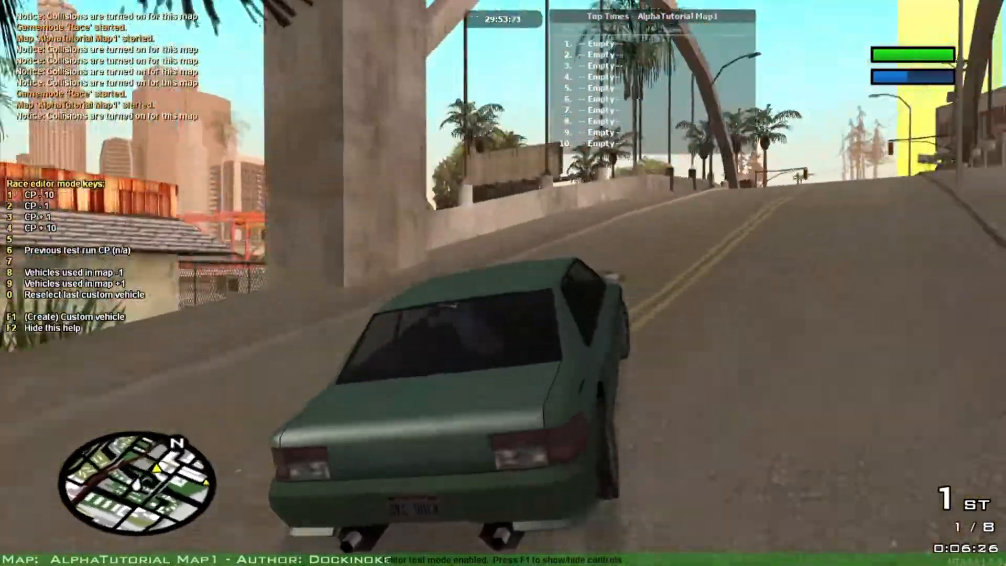
key("w")
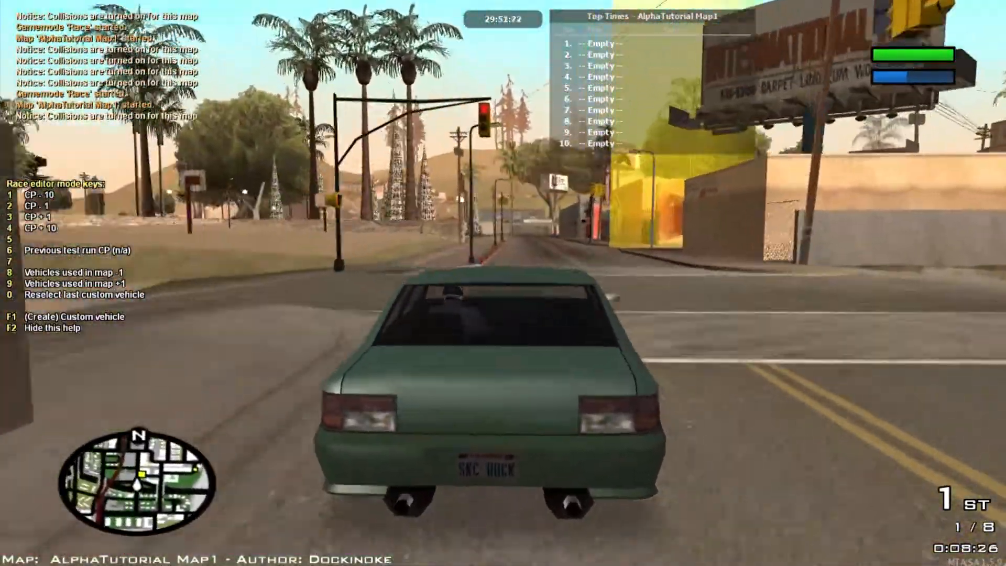
key("w")
key("d")
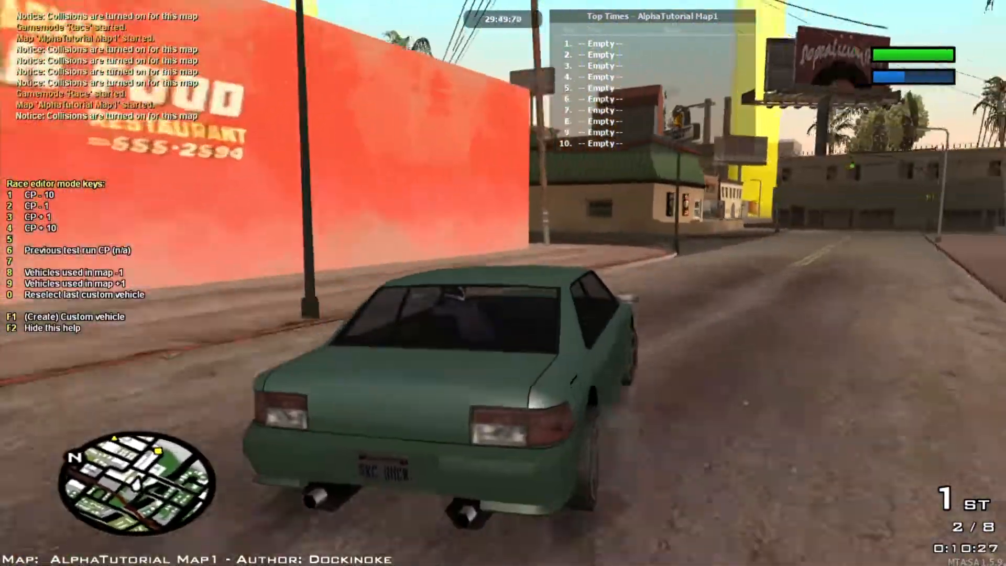
key("w")
key("a")
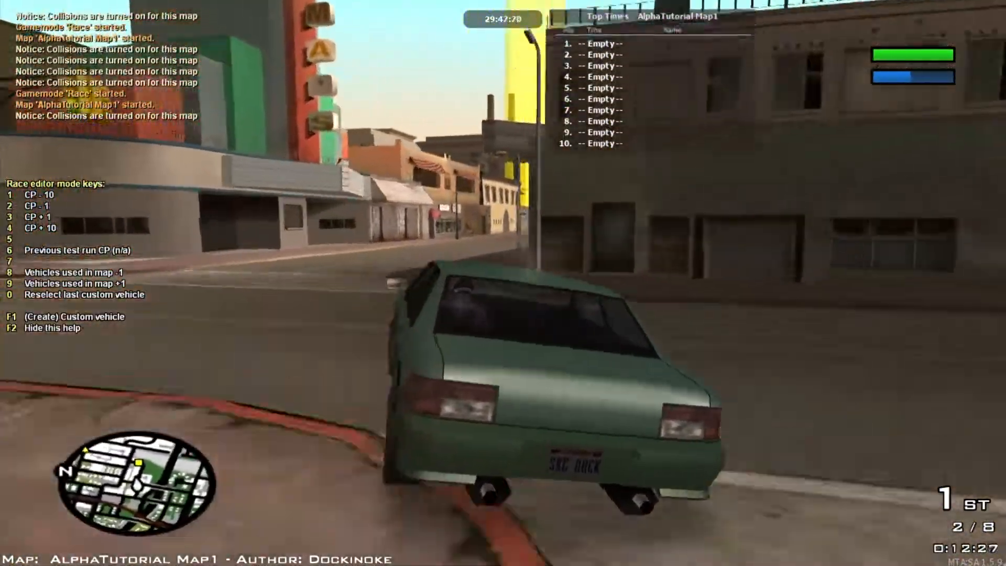
key("w")
key("d")
key("s")
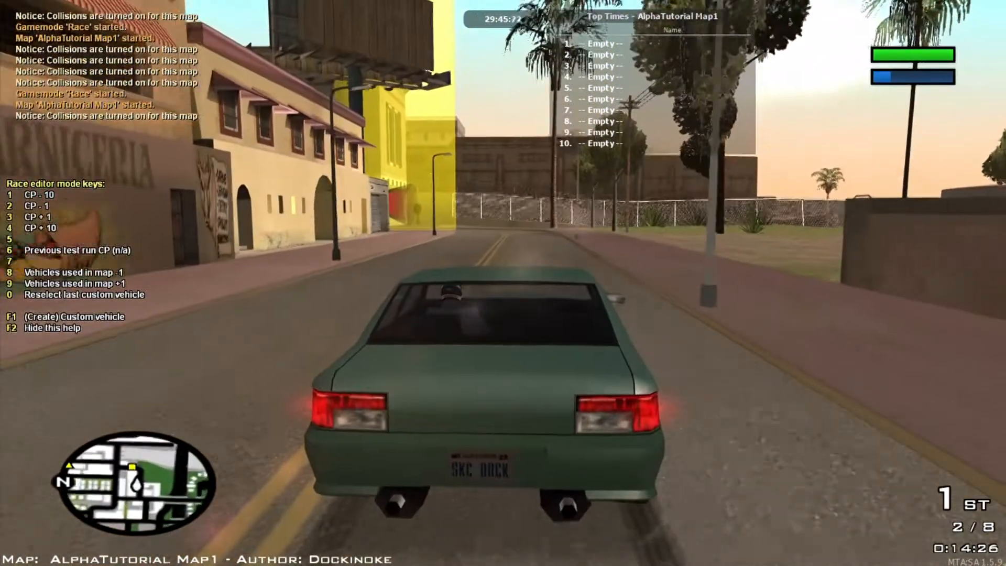
Step: Reset the car to the race start, then skip ahead to checkpoint 4
key("t")
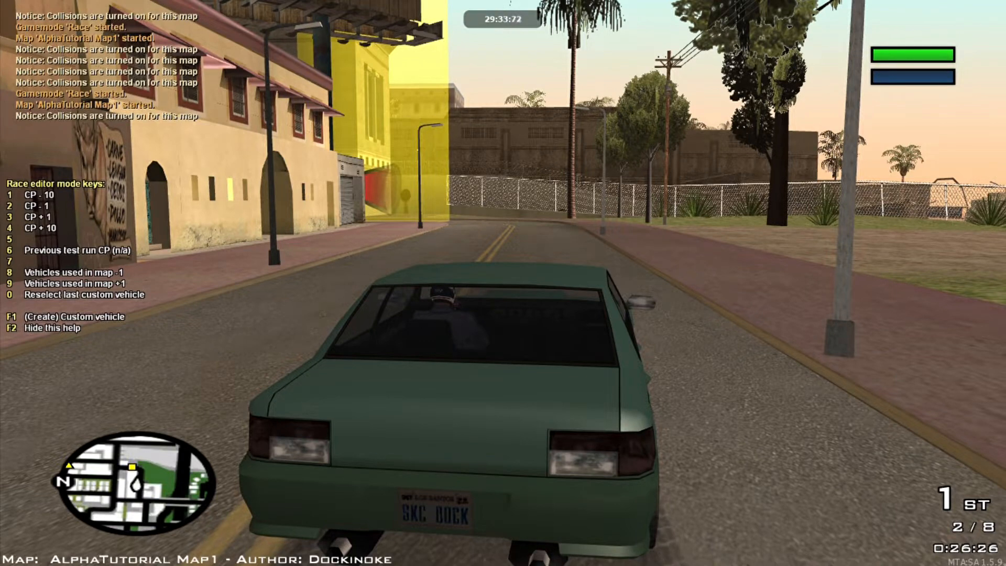
key("2")
key("2")
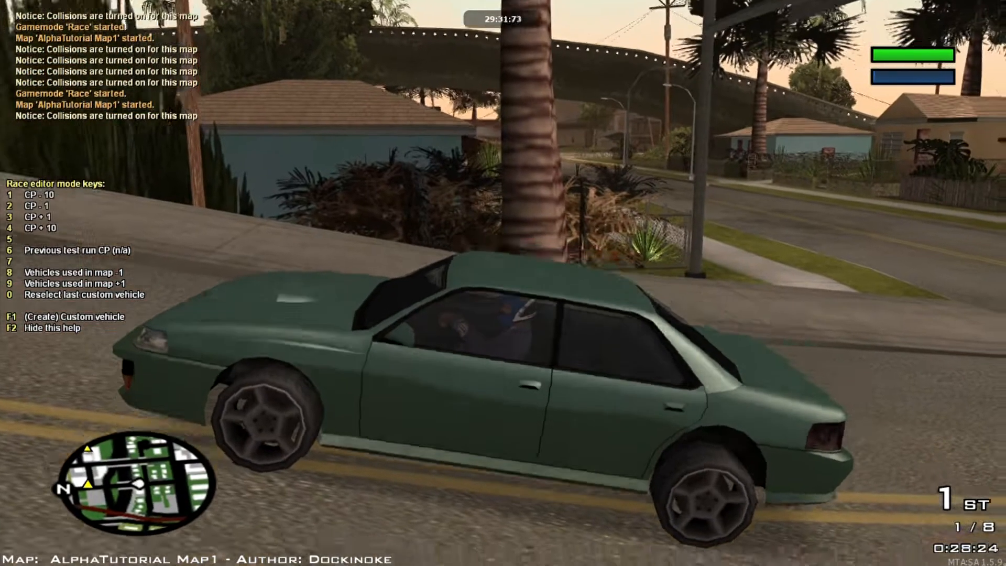
key("3")
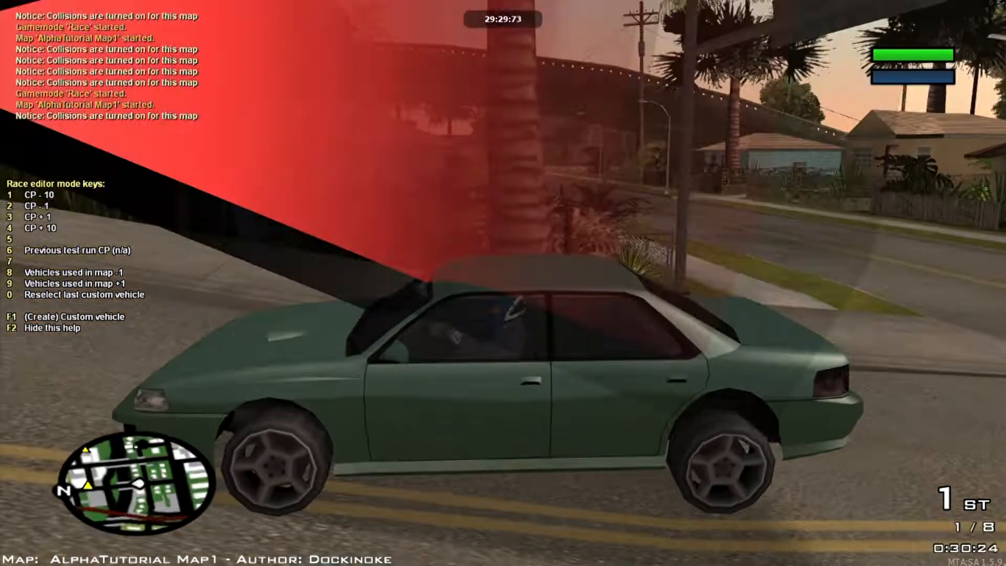
key("3")
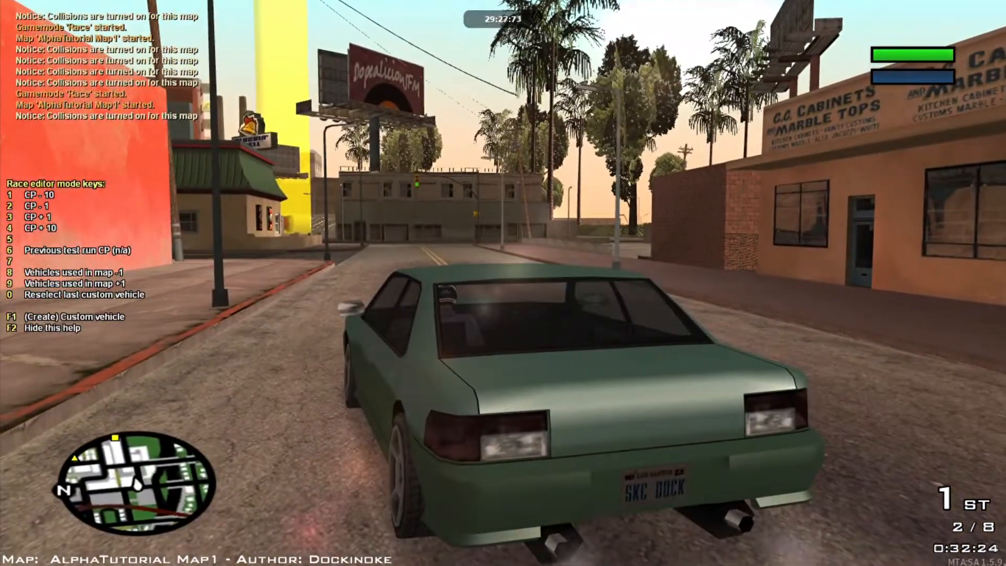
key("3")
key("3")
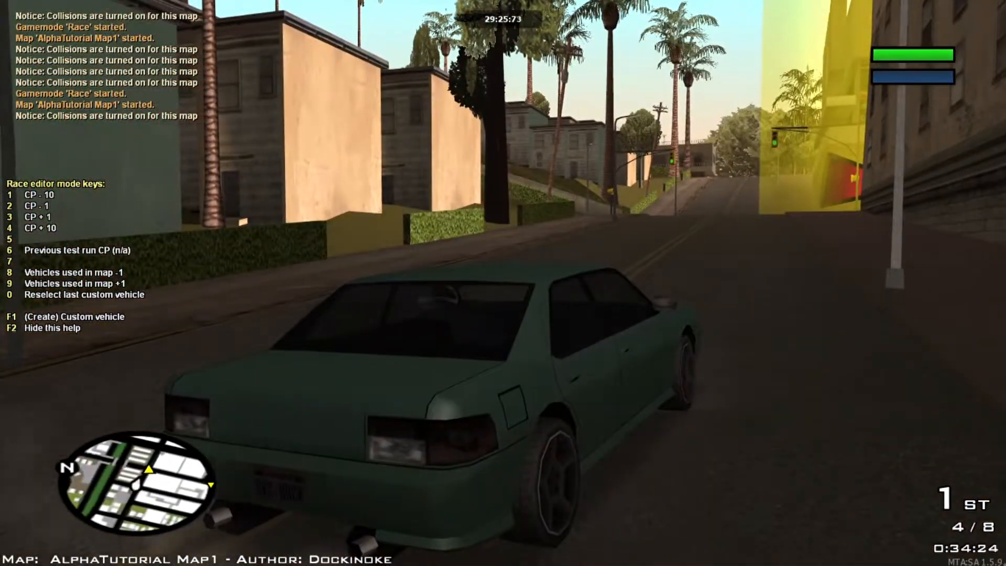
Step: Drive up the street past the brick wall toward the next yellow checkpoint
key("w")
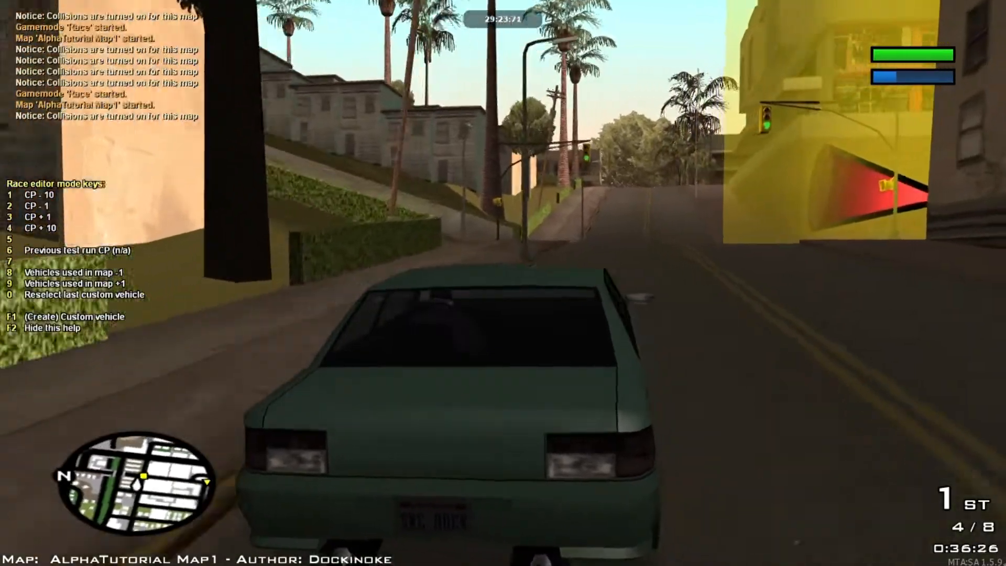
key("d")
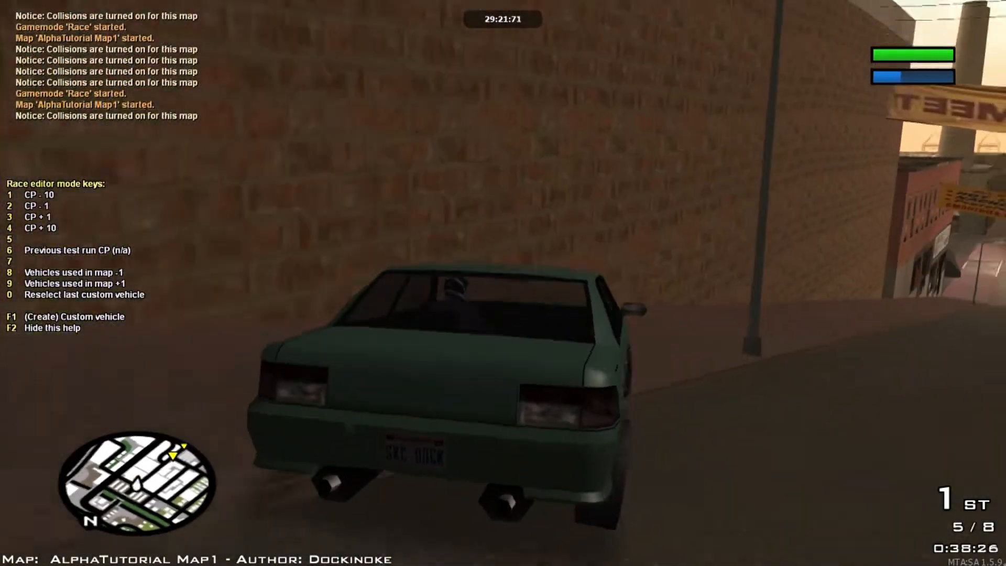
key("a")
key("w")
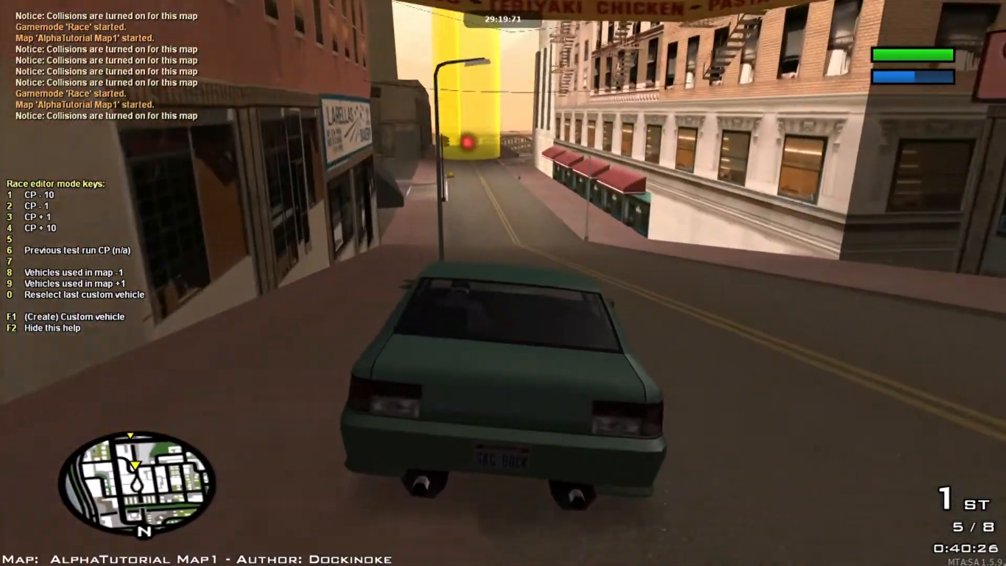
key("s")
key("d")
key("a")
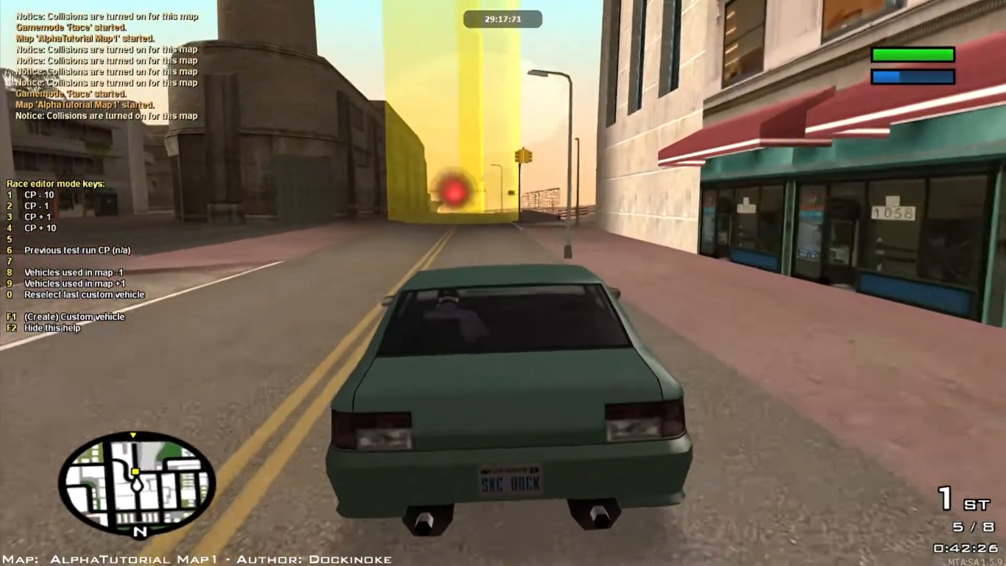
key("s")
key("d")
key("s")
Step: Go back one checkpoint with 2 and drive through the checkpoint again
key("2")
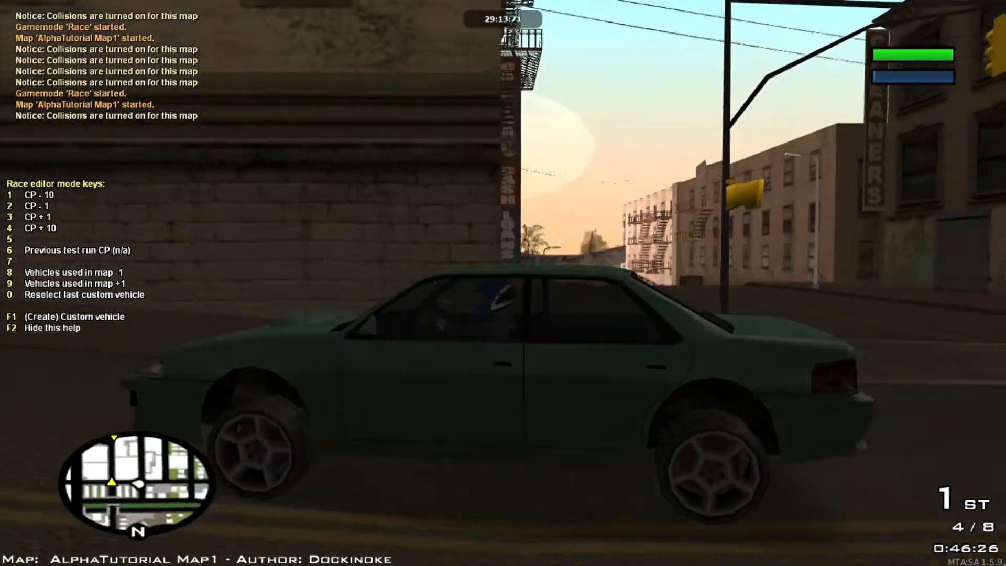
key("w")
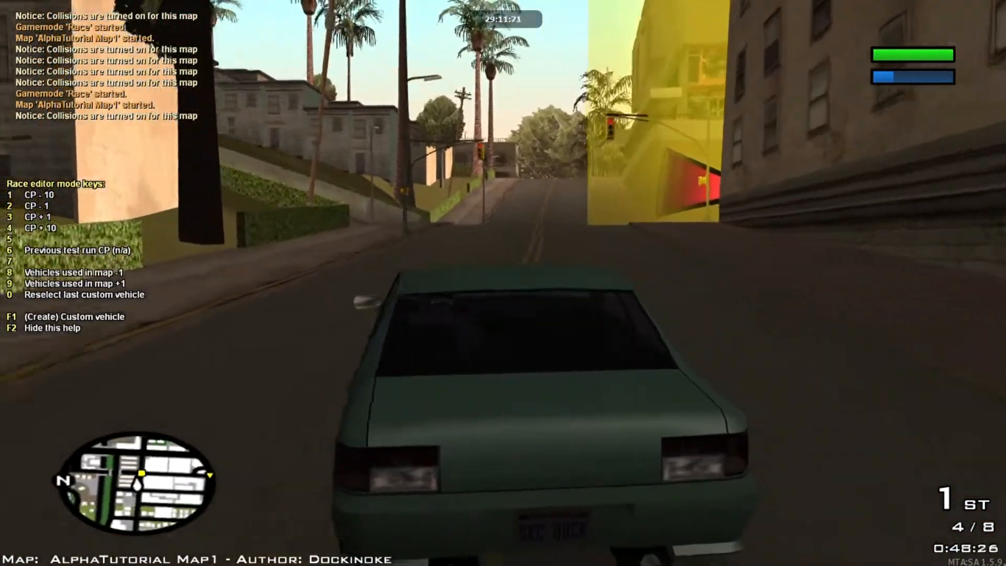
key("d")
key("d")
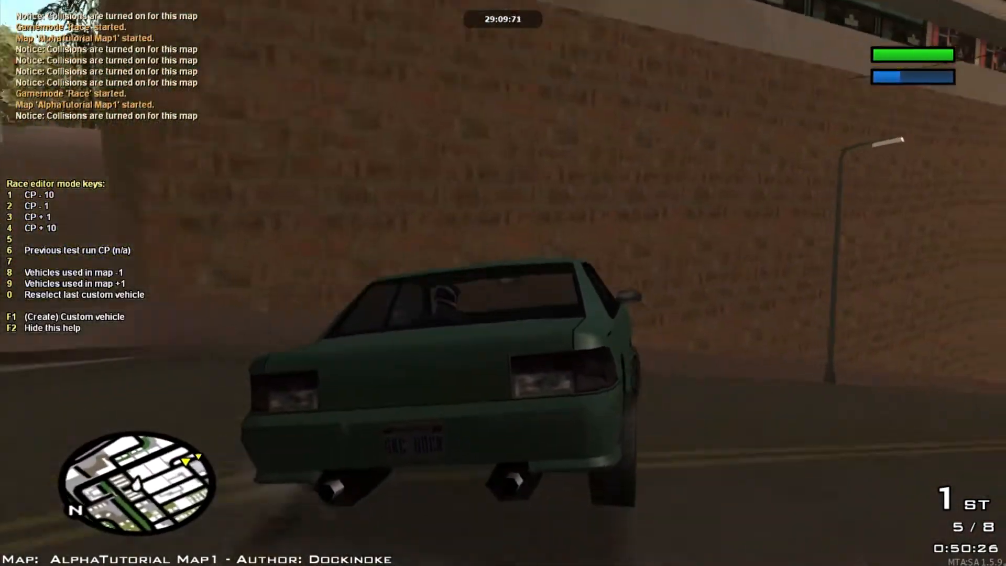
key("a")
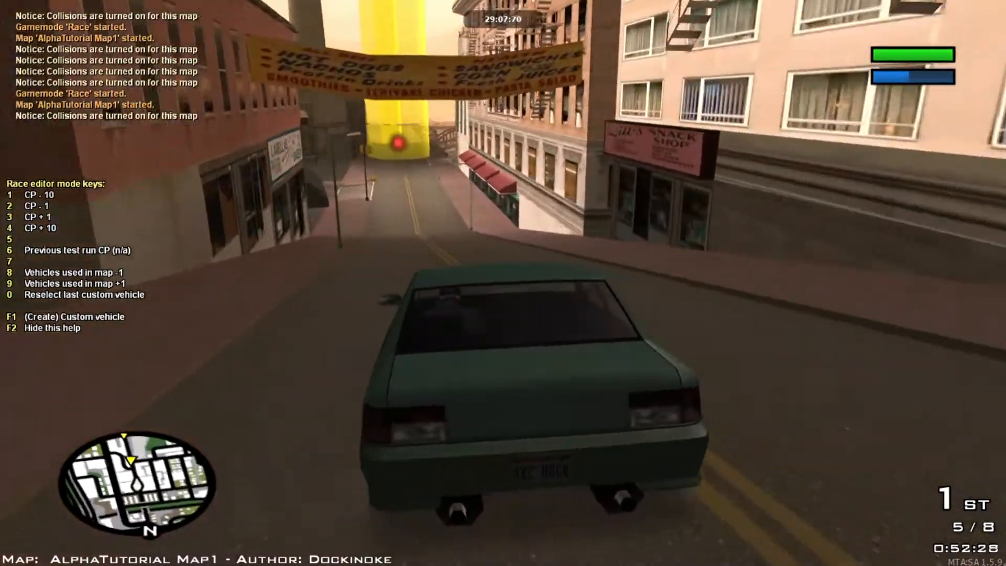
key("w")
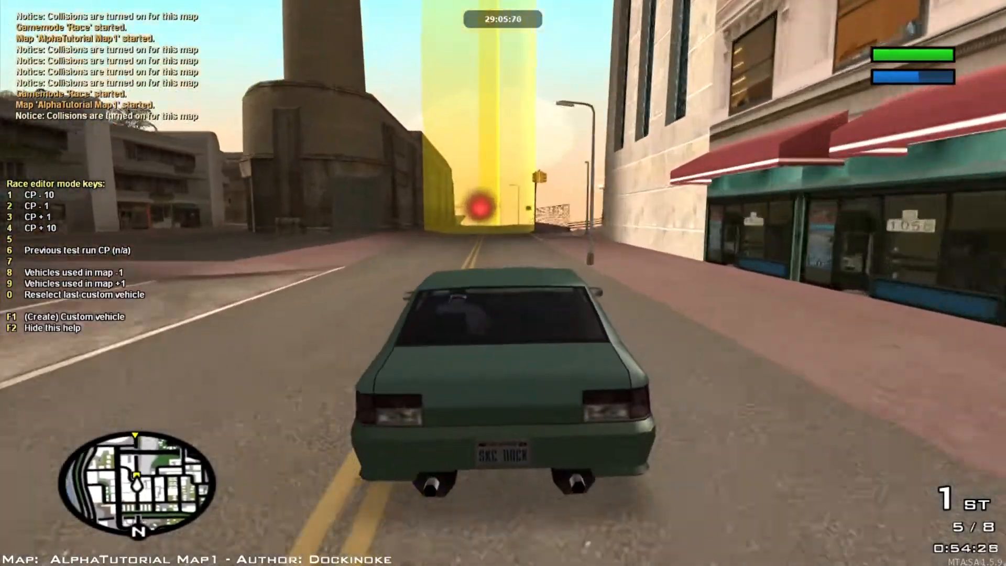
key("w")
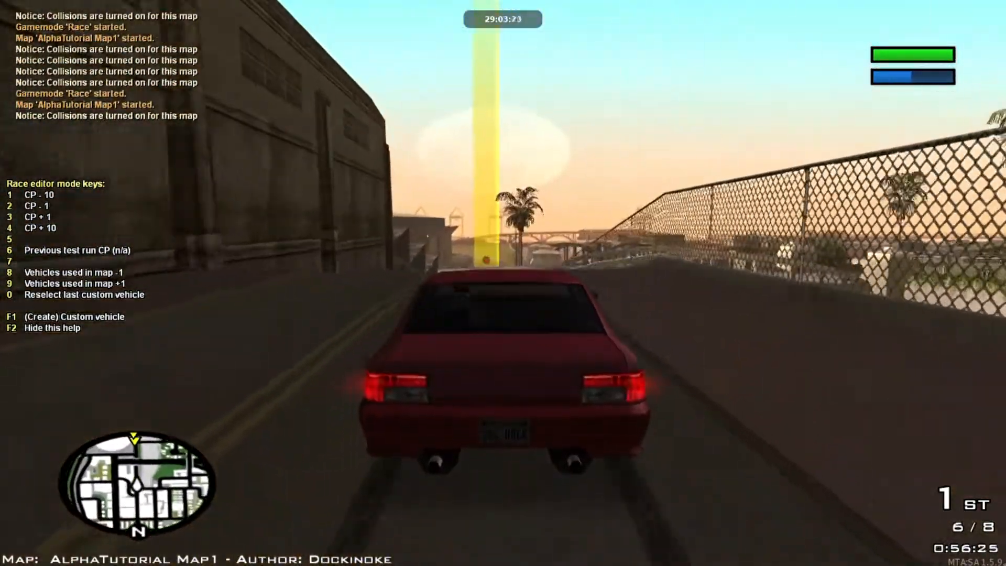
Step: Skip to checkpoint 7, step back through checkpoints, and switch the camera view
key("3")
key("w")
key("2")
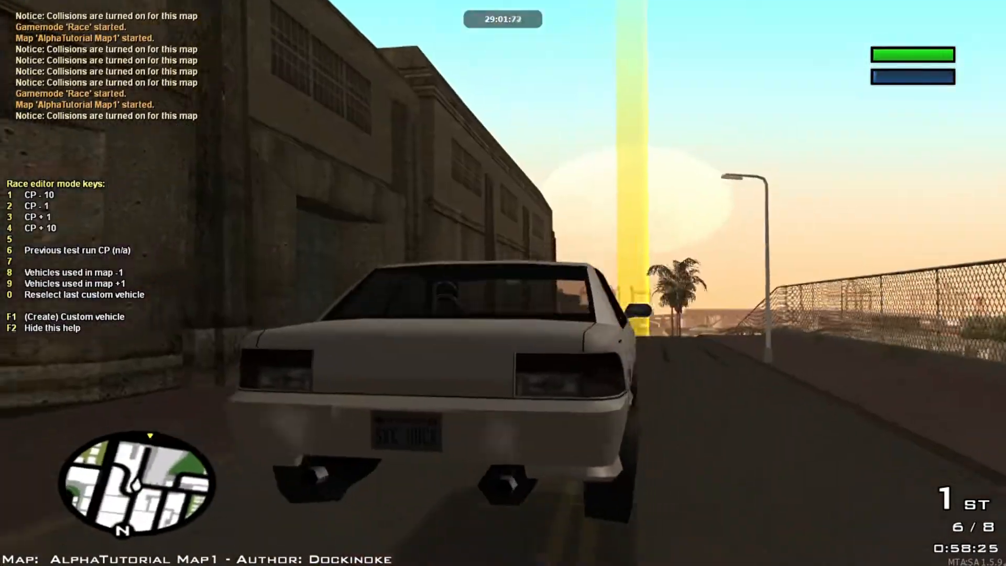
key("2")
key("w")
key("d")
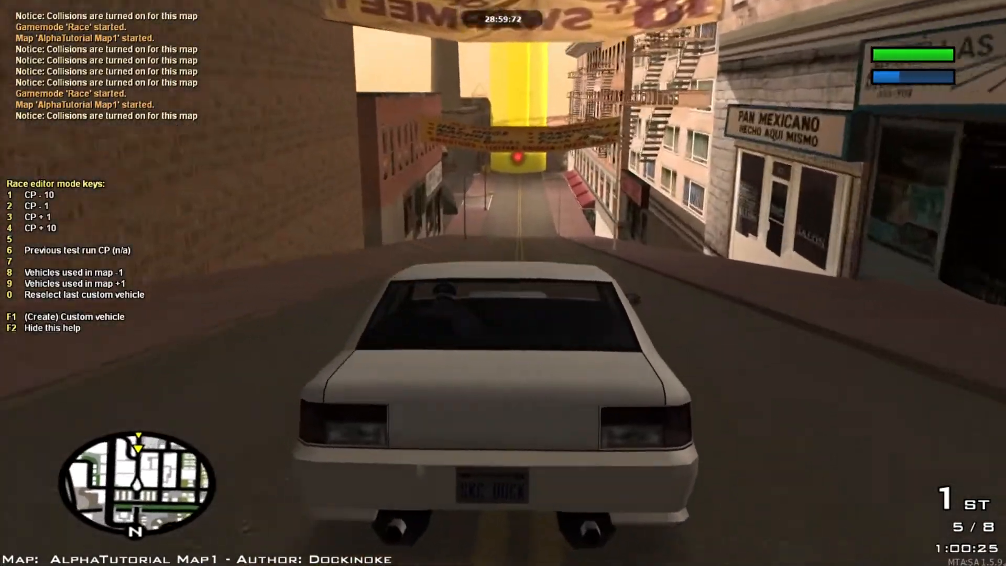
key("e")
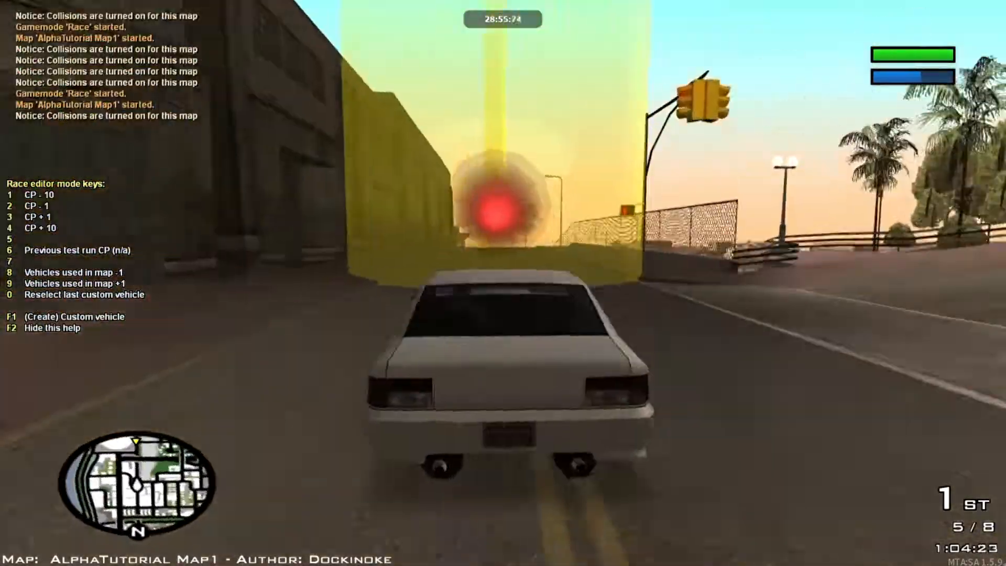
key("s")
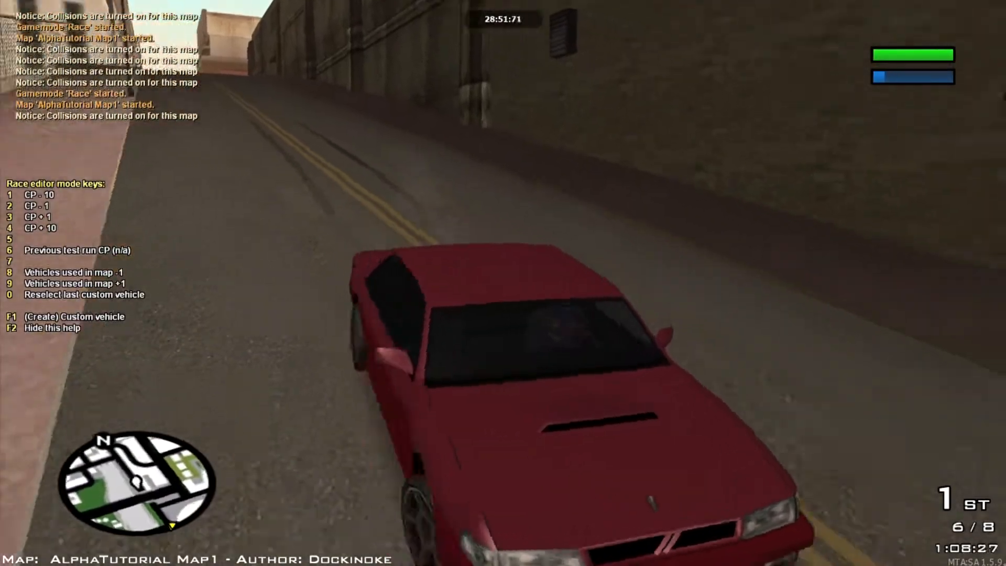
key("2")
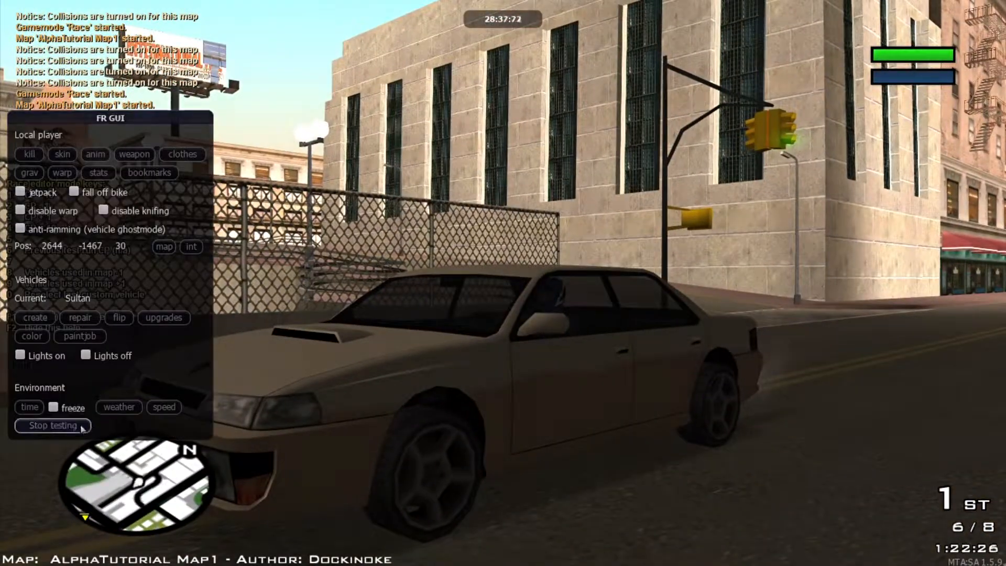
Step: Stop testing and fly the free camera along the road to checkpoint (8)
left_click(81, 426)
key("w")
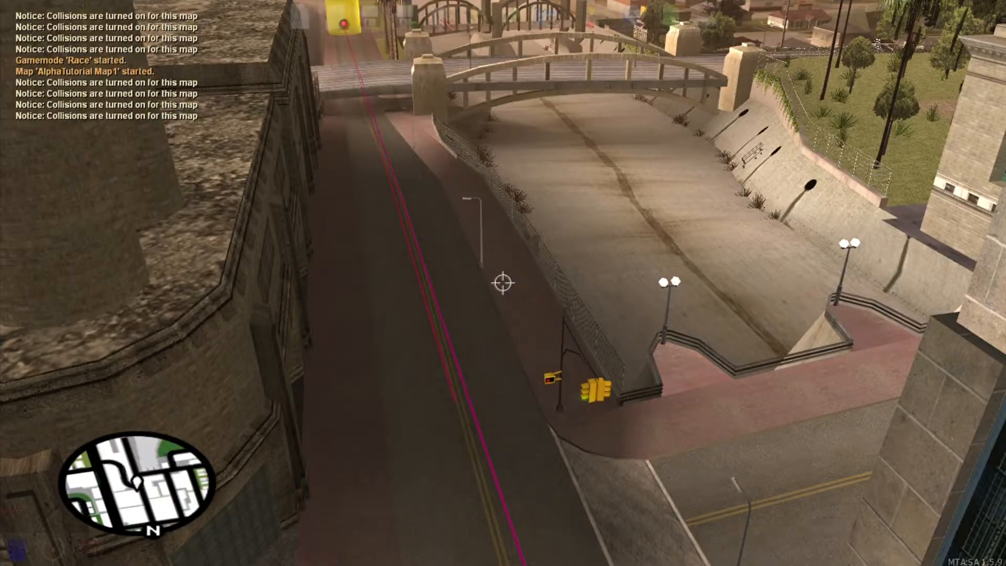
key("w")
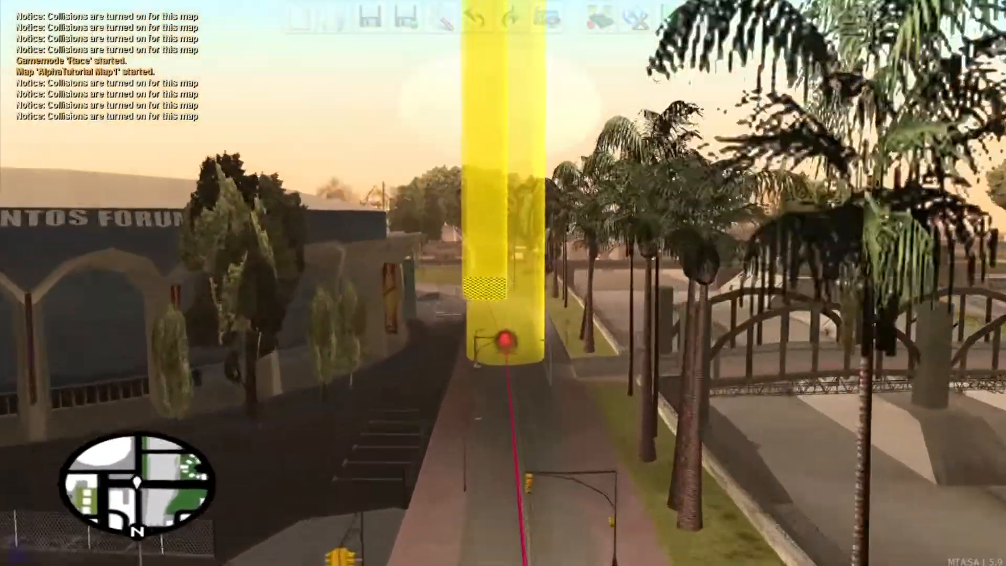
key("w")
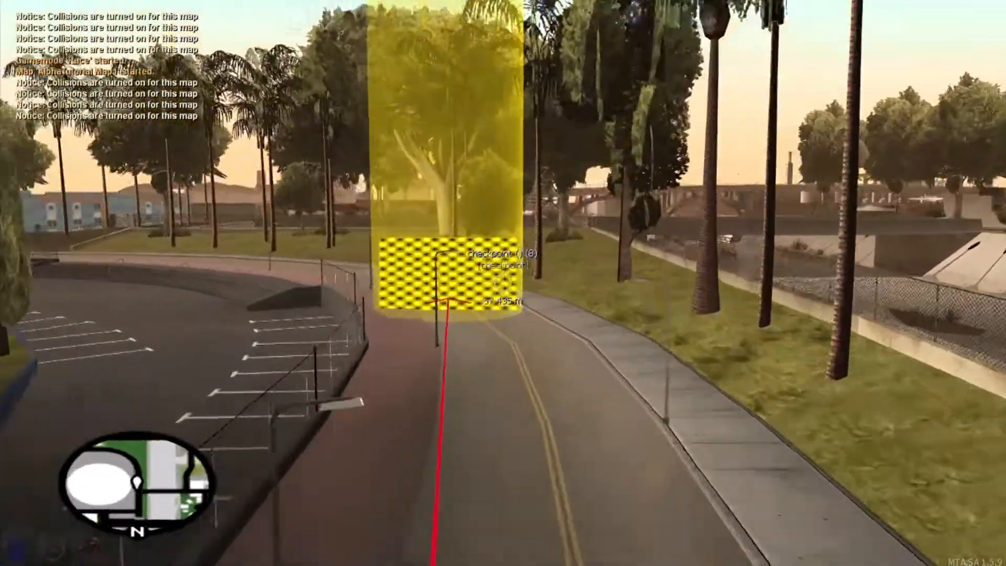
key("w")
Step: Select checkpoint (8), review its properties with F3, and return to pointer mode
right_click(502, 283)
key("F3")
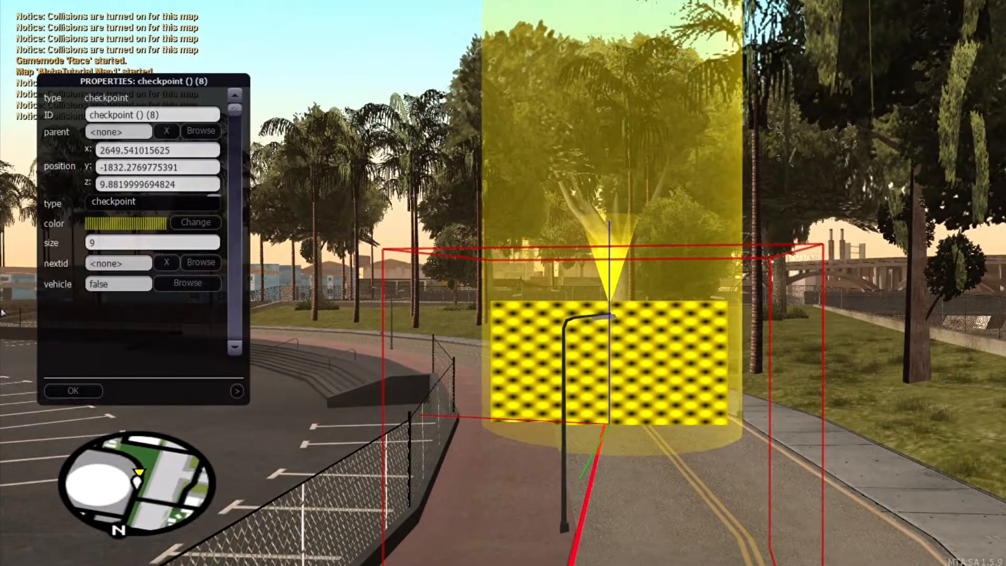
left_click(73, 390)
key("s")
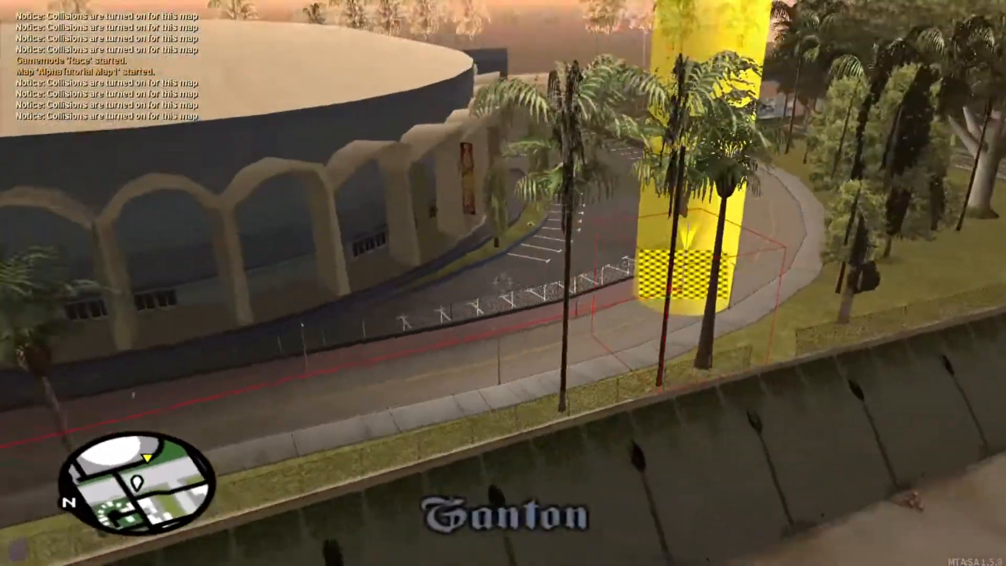
key("w")
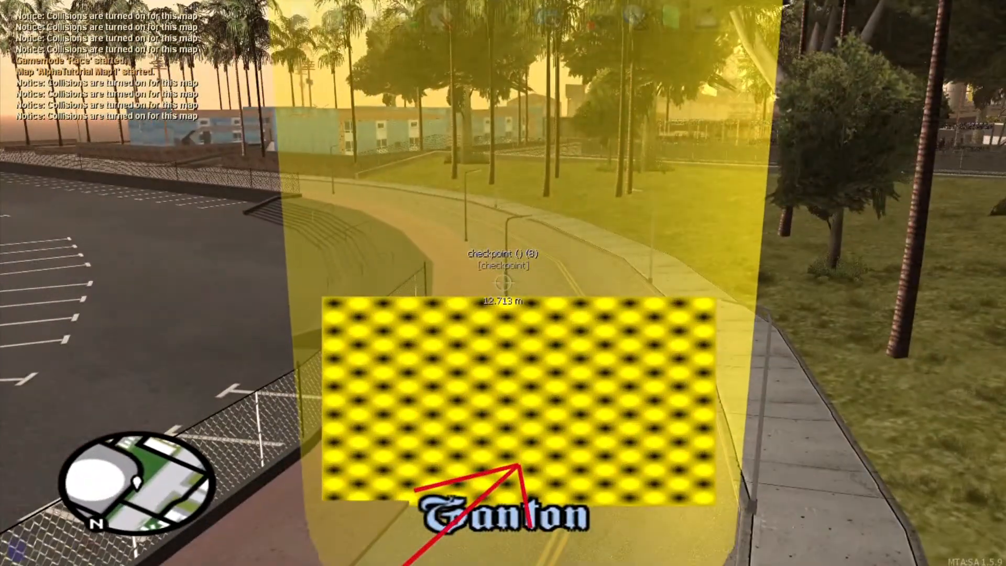
key("s")
key("f")
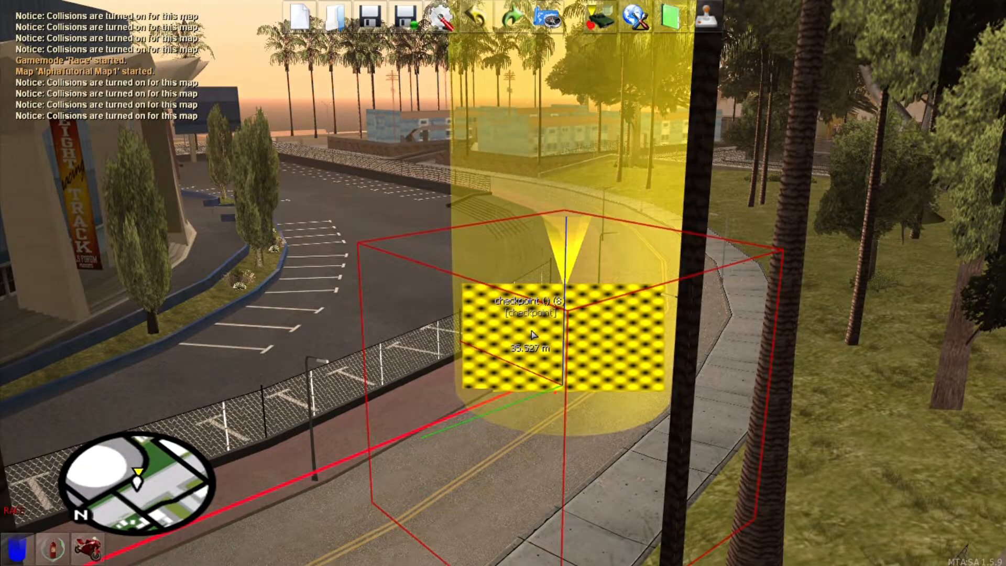
Step: Browse checkpoint (8)'s vehicle list, cancel it, and confirm its properties unchanged
key("F3")
left_click(189, 285)
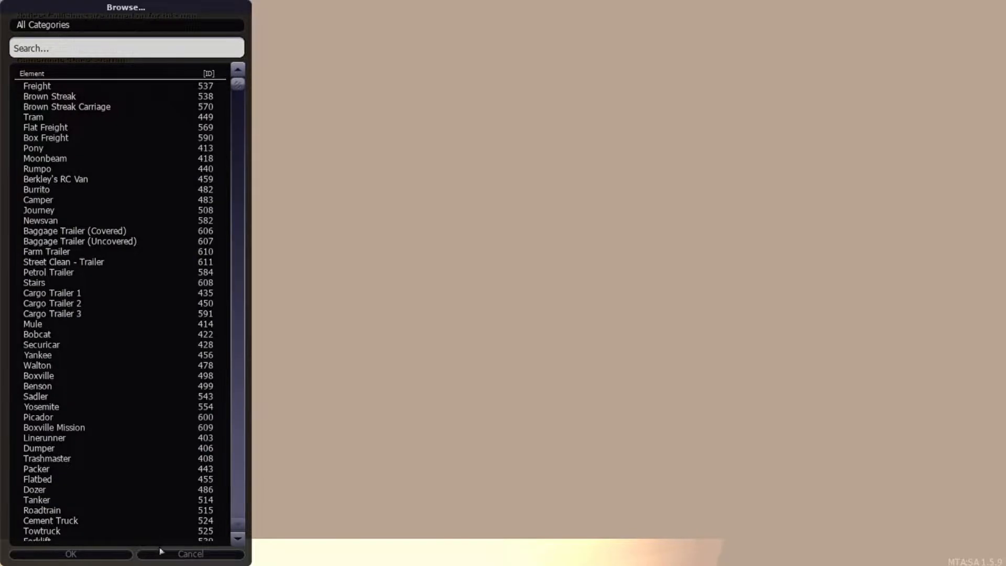
left_click(164, 554)
left_click(91, 391)
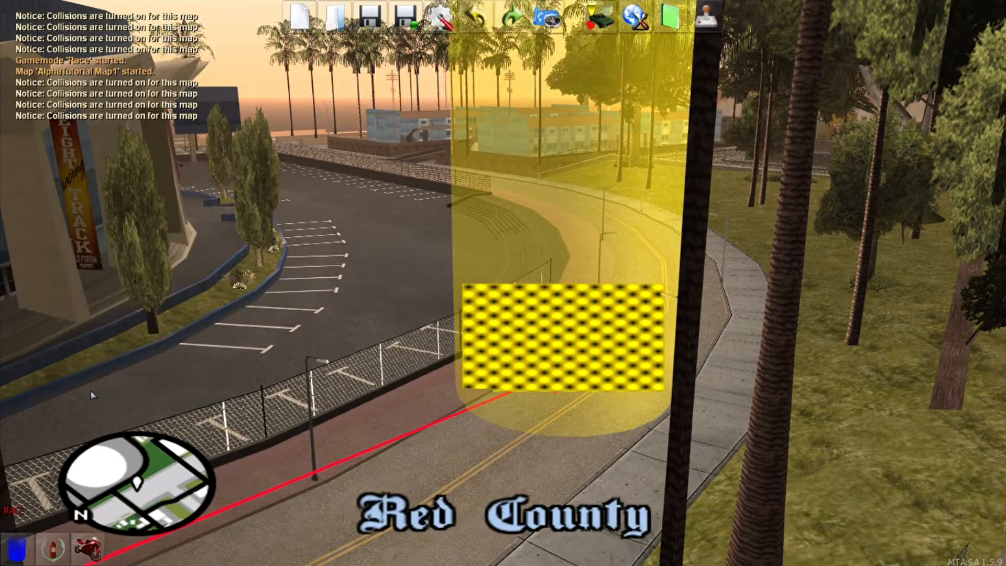
Step: Clone checkpoint (8) as checkpoint (9) further along the road and check its properties
key("f")
key("c")
left_click(503, 283)
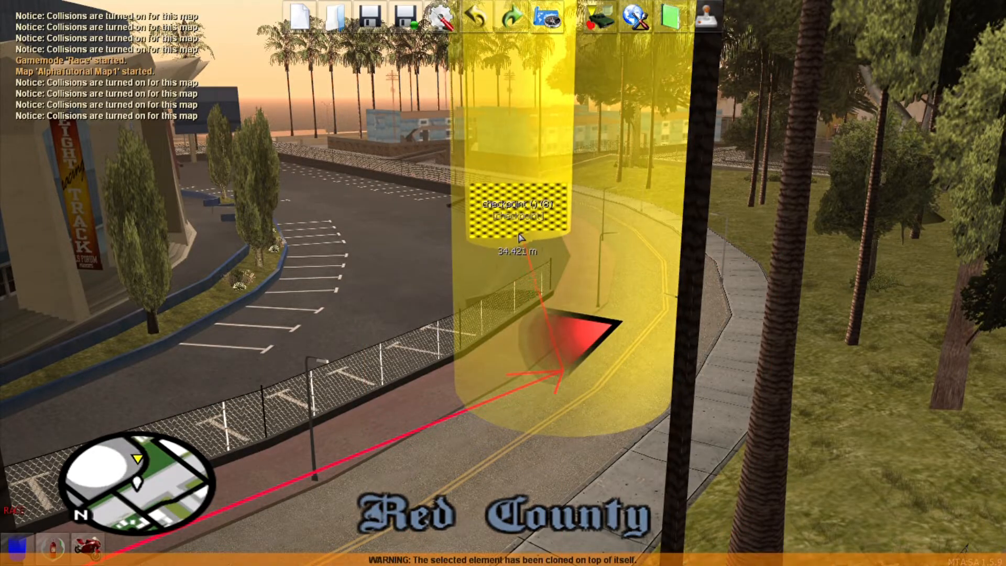
key("w")
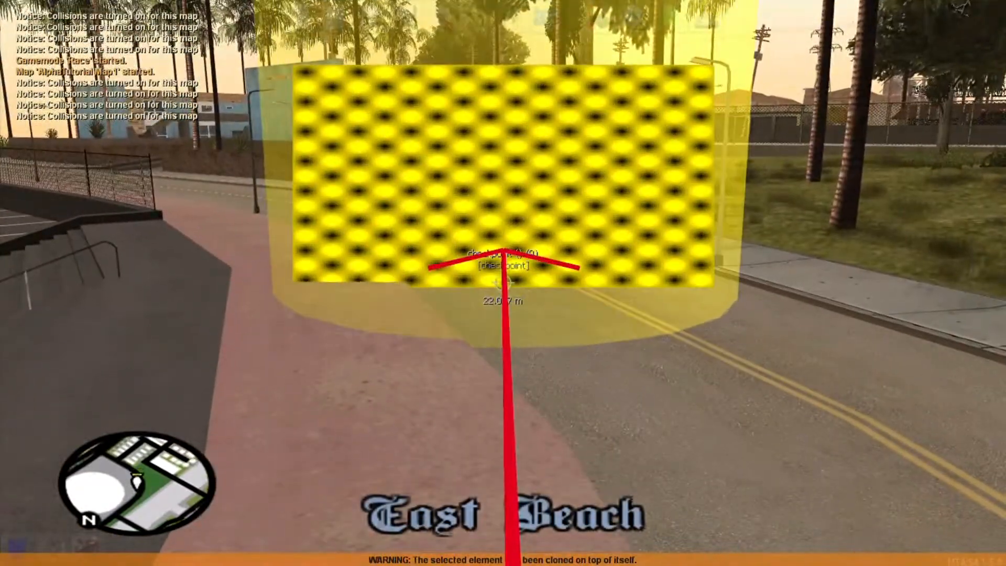
right_click(502, 282)
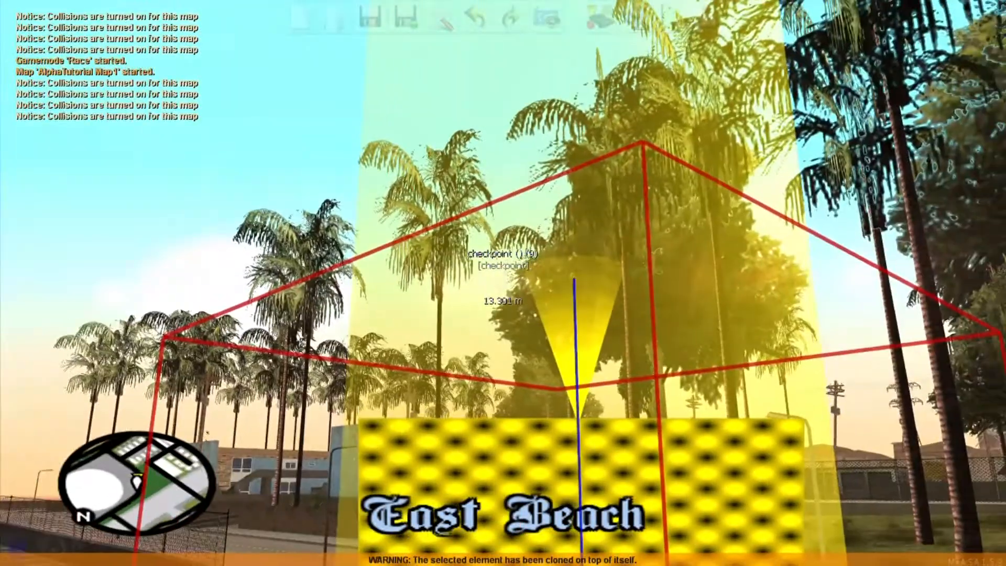
double_click(503, 283)
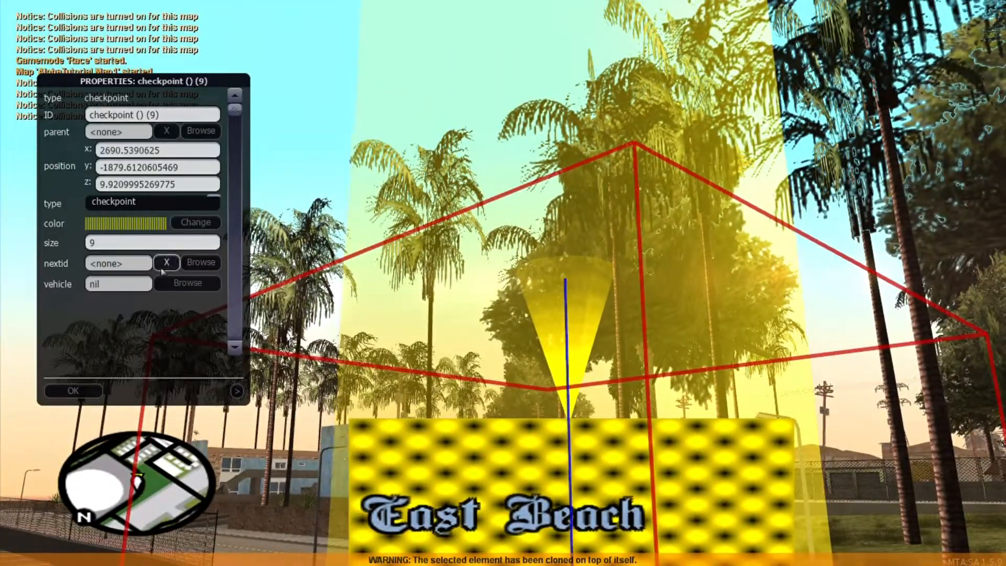
left_click(96, 390)
Step: Pull the camera back over the park to view the new checkpoint
key("s")
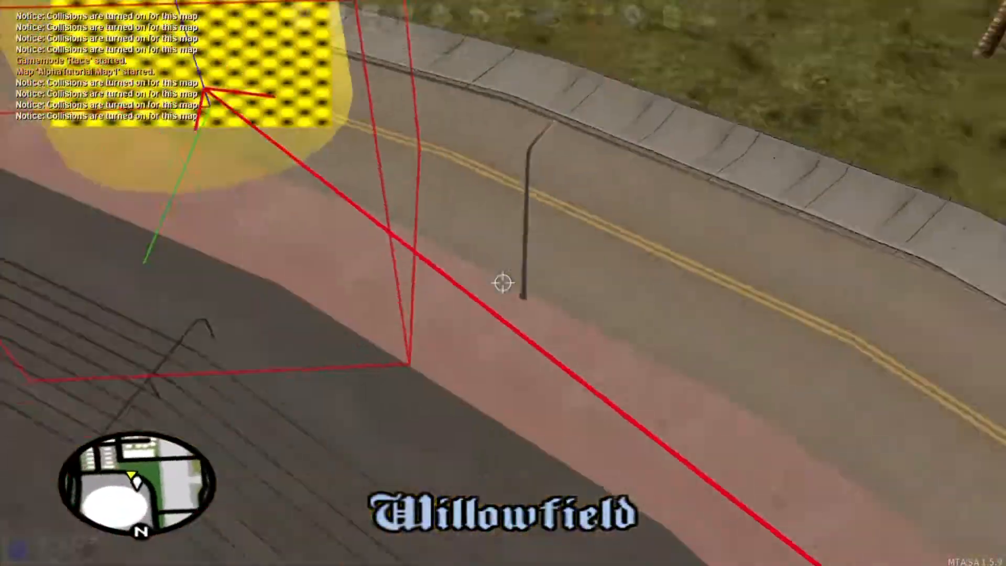
key("f")
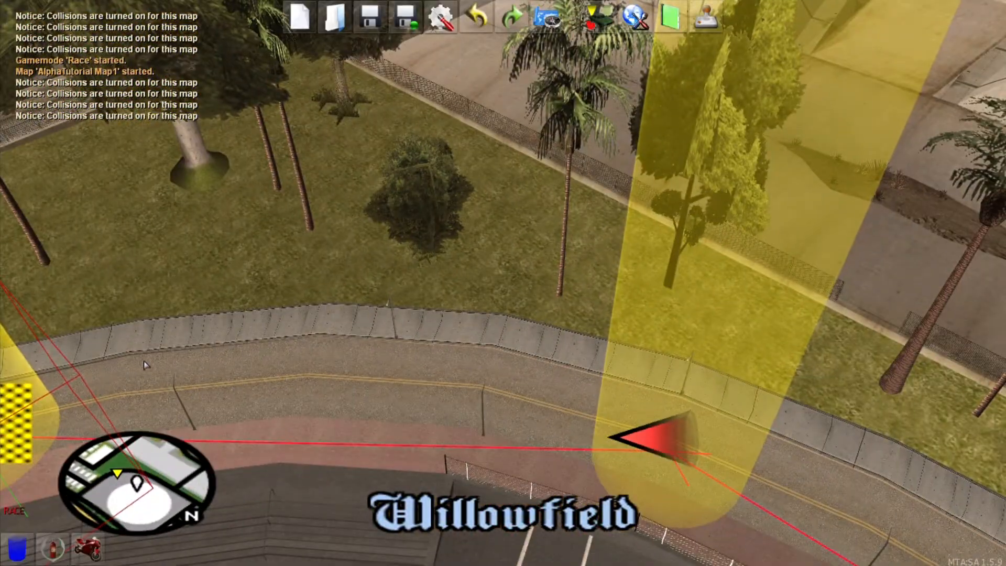
key("f")
key("s")
key("f")
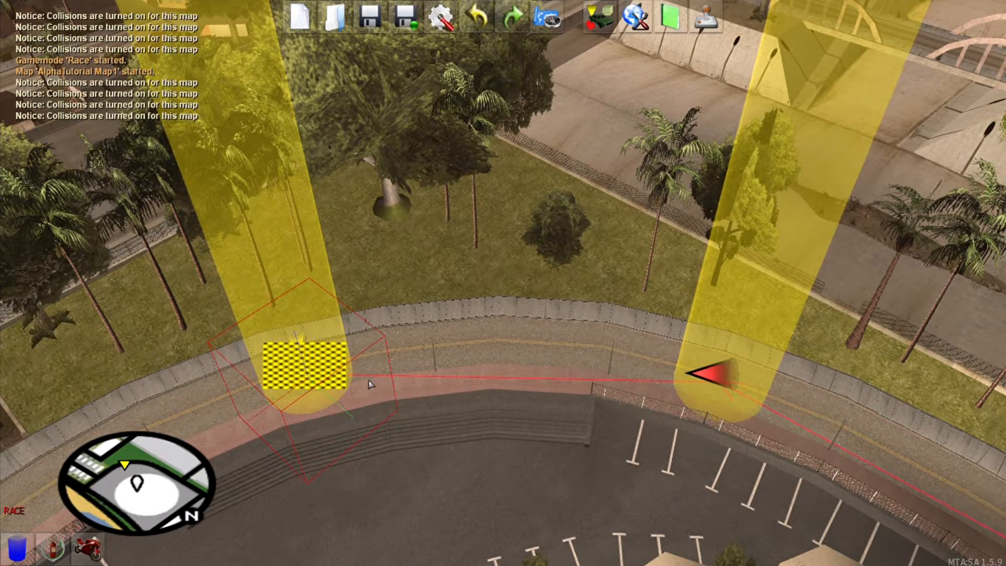
Step: Pull the camera back, then select and delete checkpoint (9)
key("f")
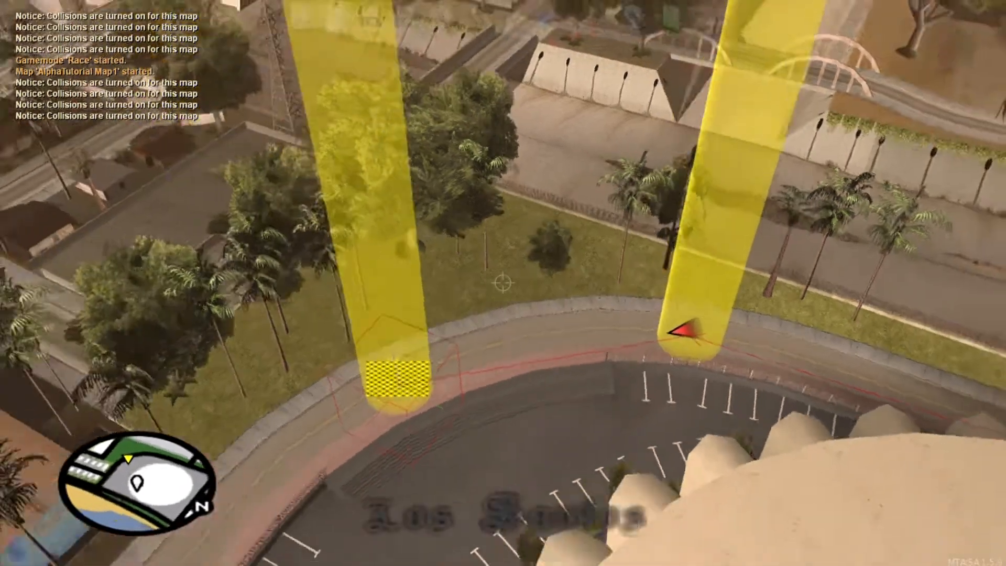
key("s")
key("f")
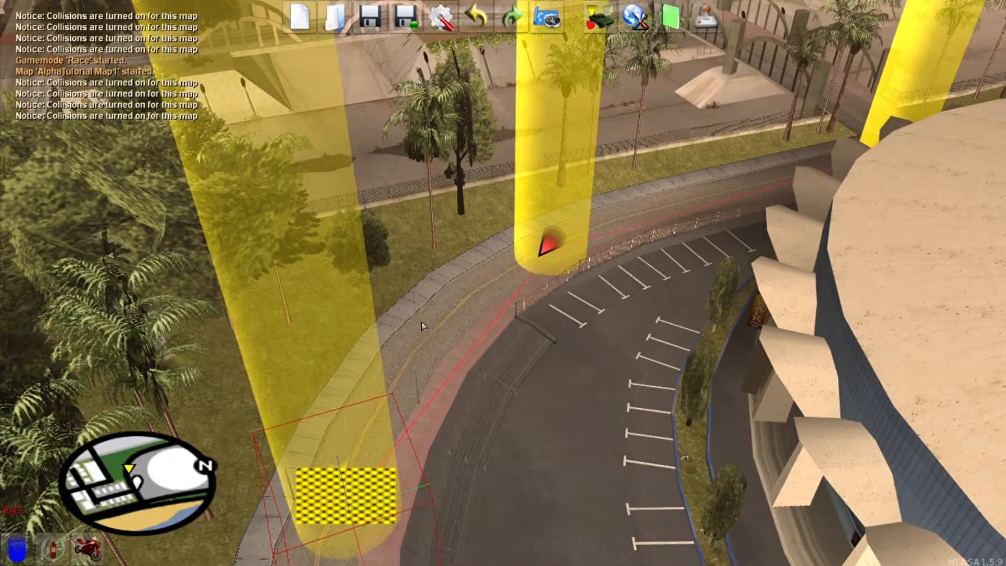
left_click(361, 373)
key("Delete")
Step: Clone checkpoint (7) and drop the copy as checkpoint (10) on the stadium road
key("f")
key("w")
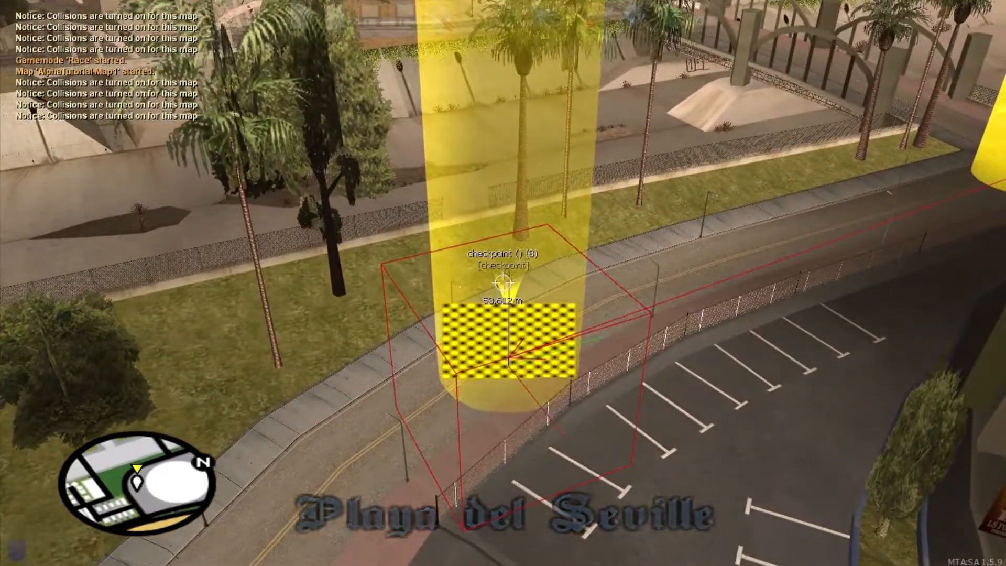
key("Delete")
key("w")
left_click(503, 282)
key("s")
key("c")
left_click(503, 283)
left_click(502, 283)
double_click(503, 283)
left_click(76, 394)
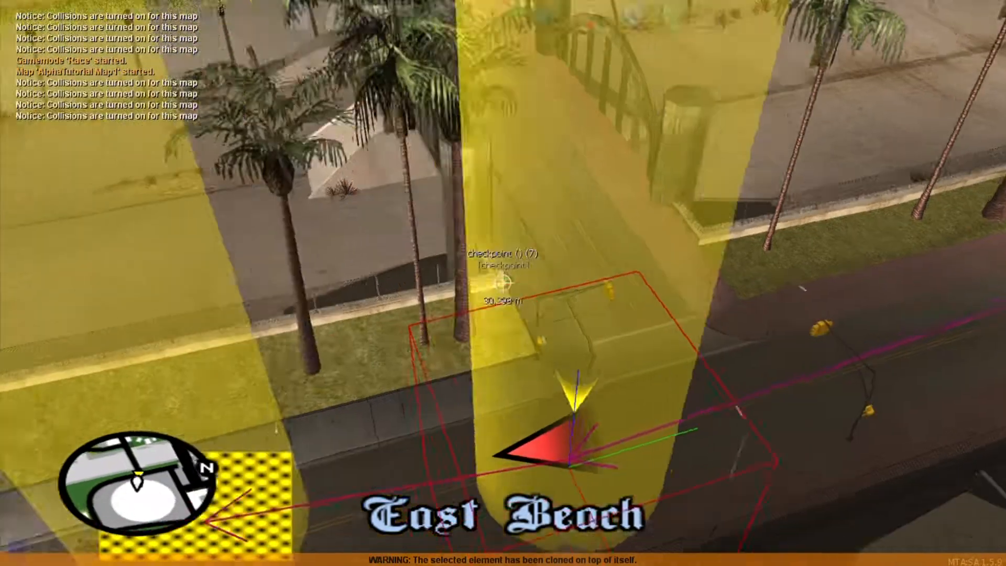
Step: Reframe the camera on checkpoint (10) and reopen its properties
double_click(503, 283)
left_click(79, 391)
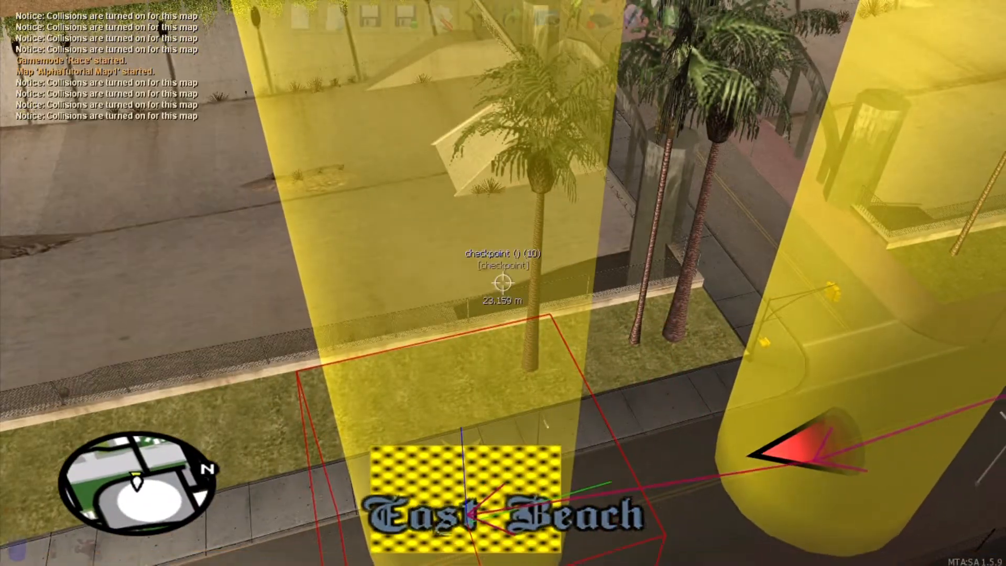
key("c")
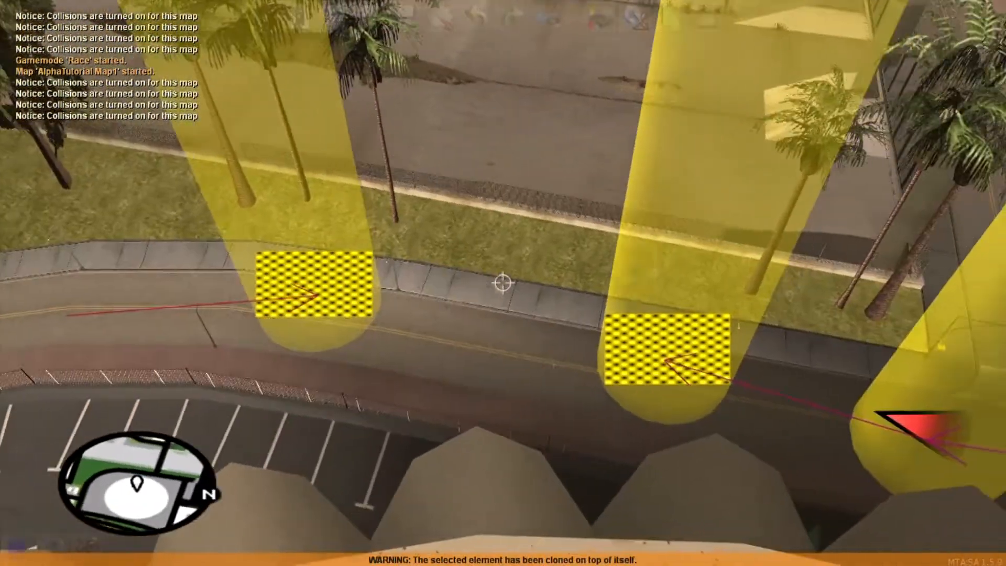
key("s")
key("f")
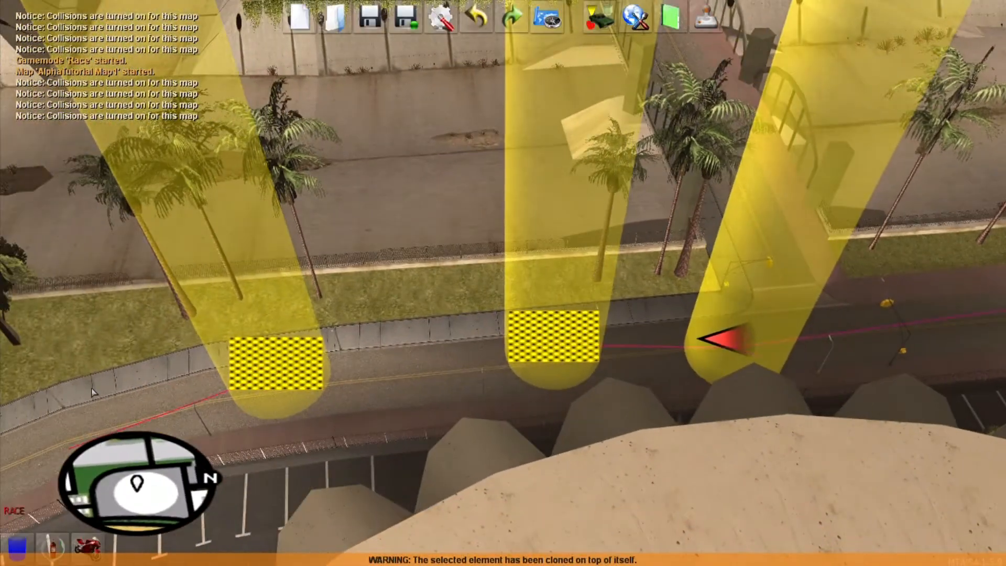
key("f")
key("w")
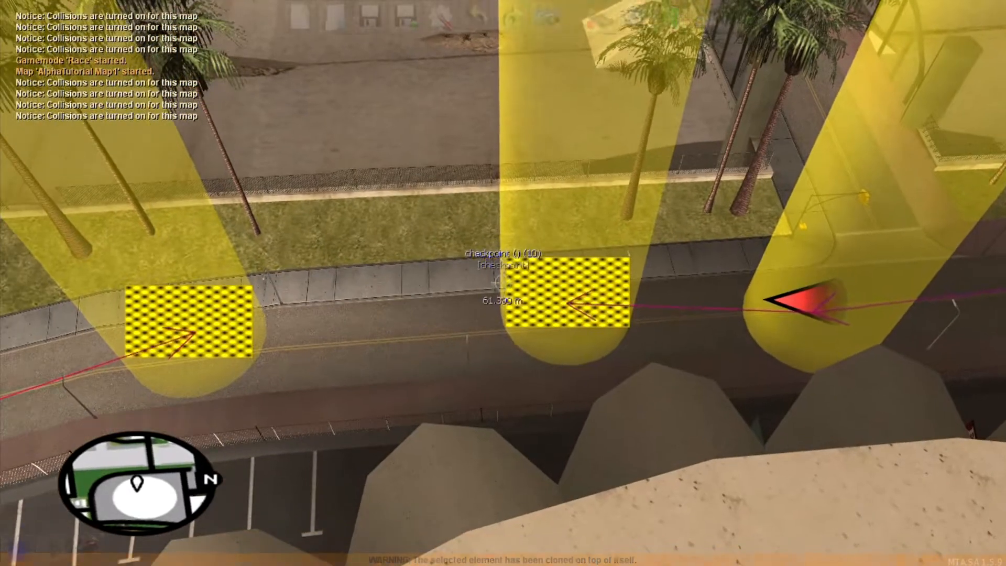
key("f")
double_click(580, 250)
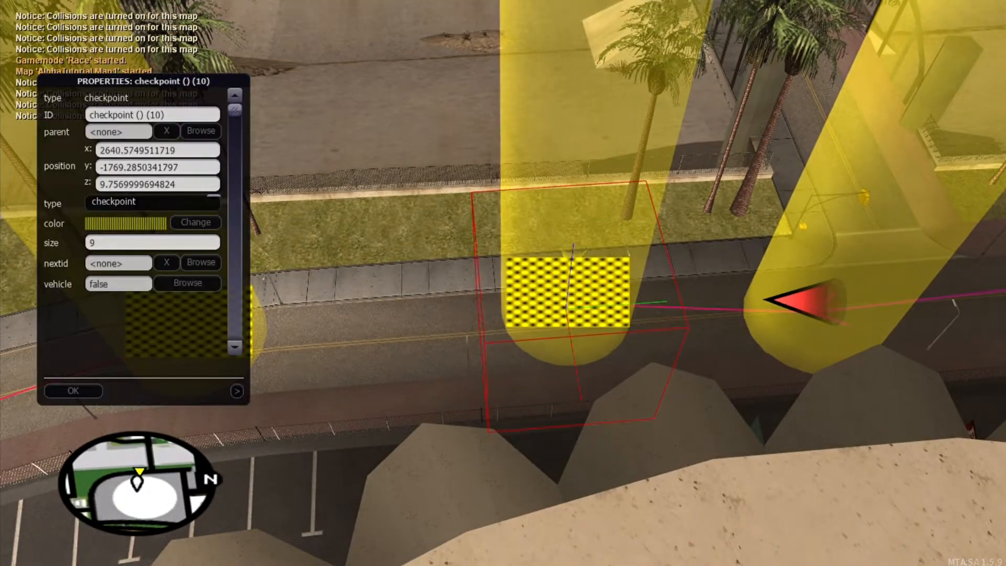
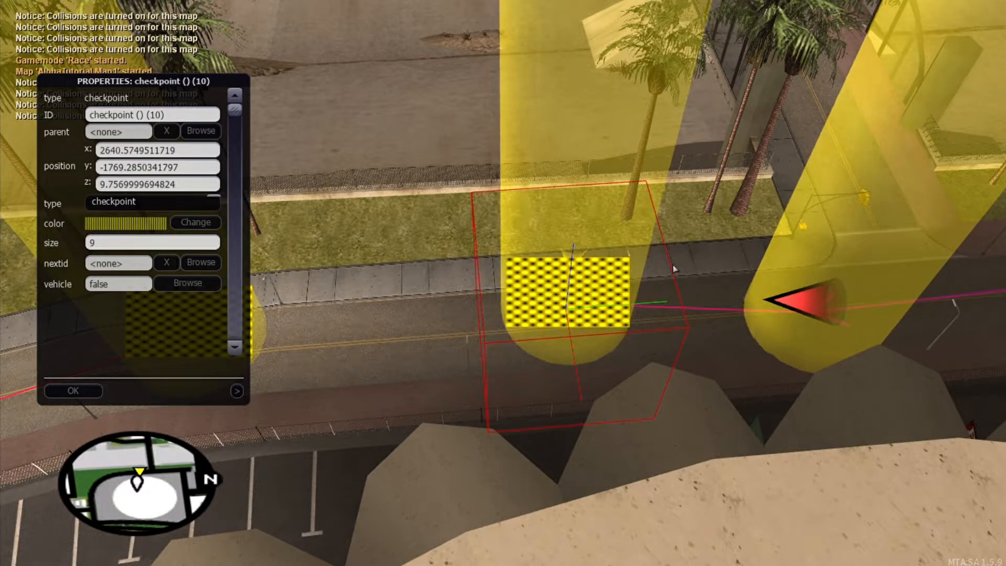
Step: Set checkpoint (10)'s next checkpoint to checkpoint (11) and leave freecam
left_click(211, 268)
left_click(849, 159)
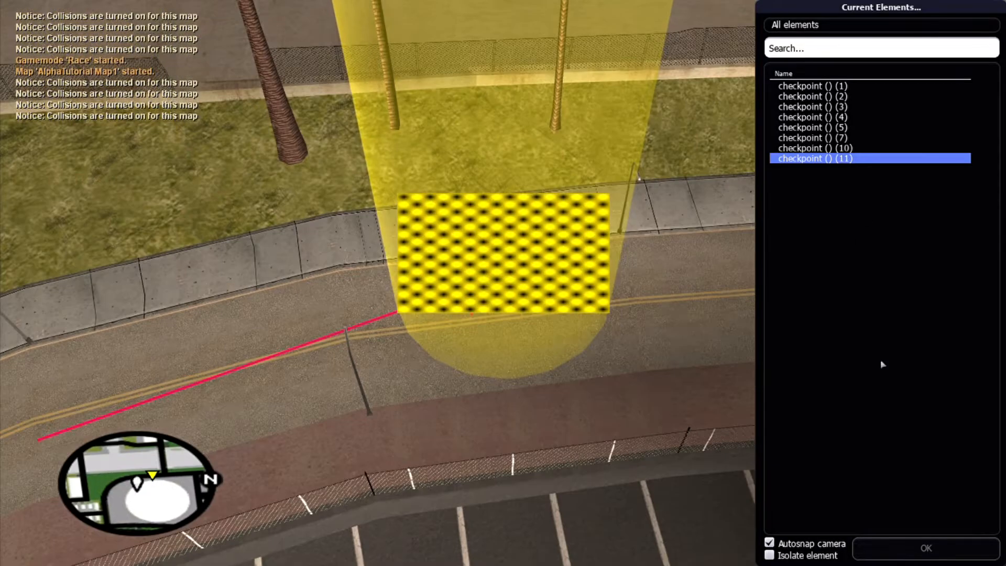
left_click(870, 547)
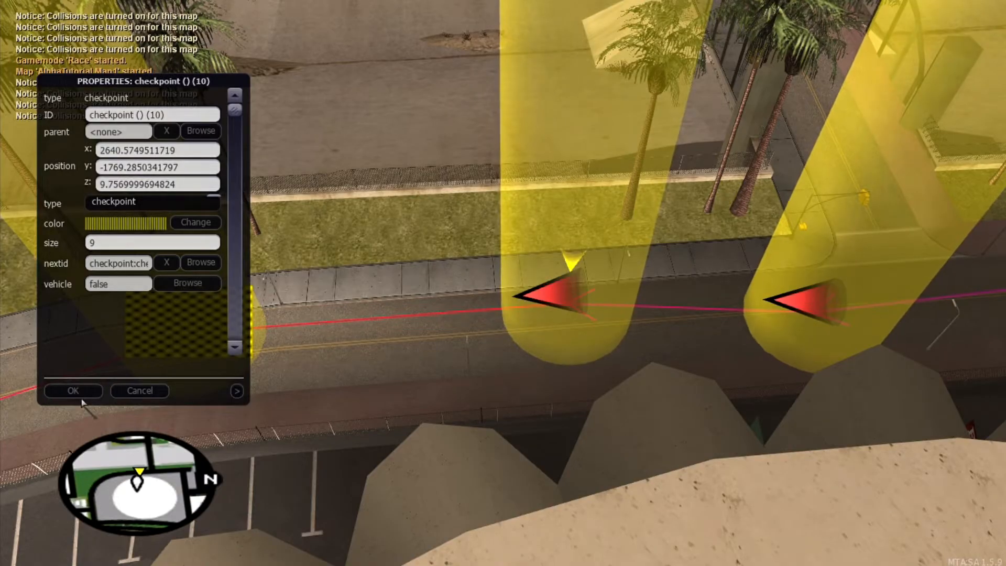
left_click(79, 393)
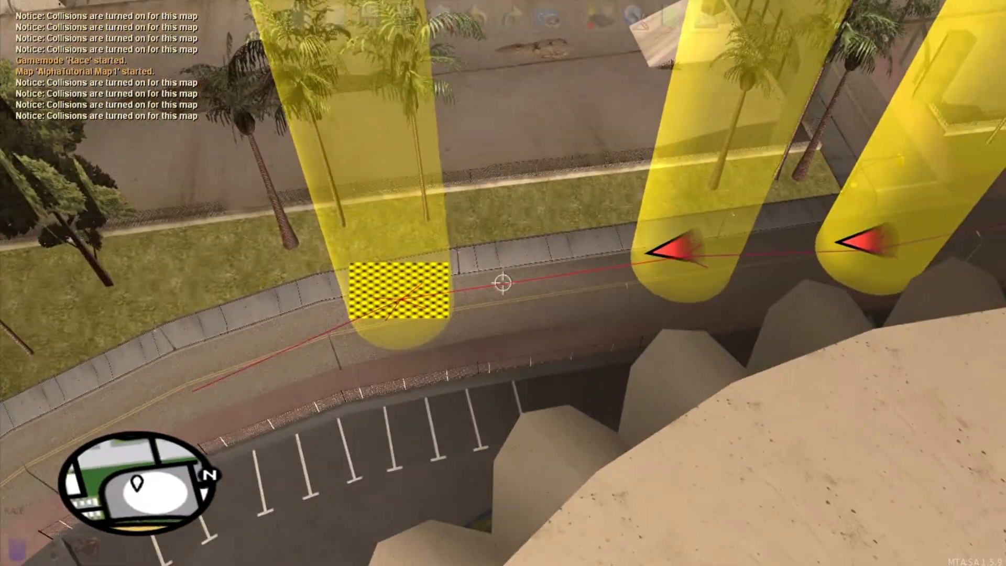
key("f")
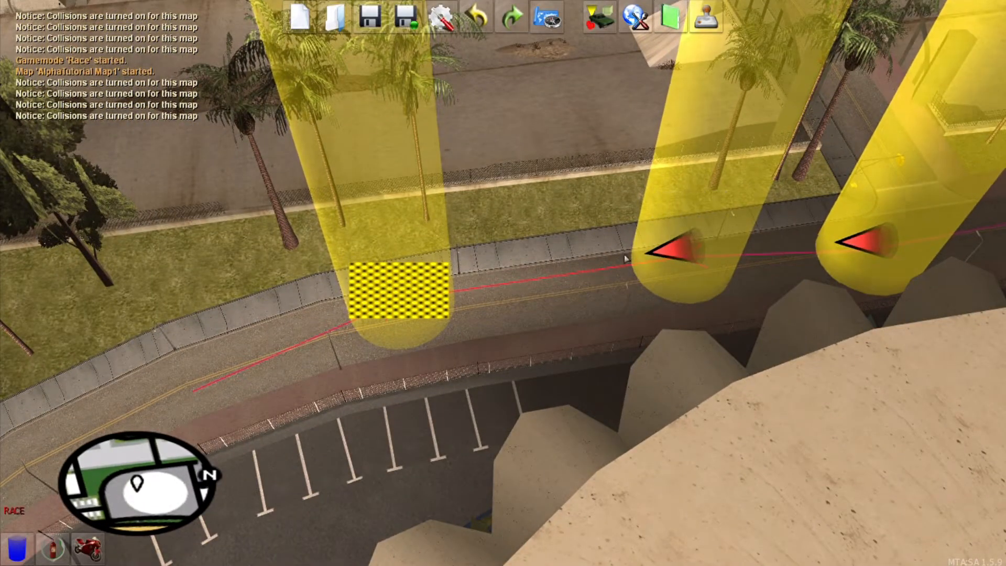
Step: Save the map, then start a new empty map, discarding the current one
left_click(370, 17)
left_click(306, 19)
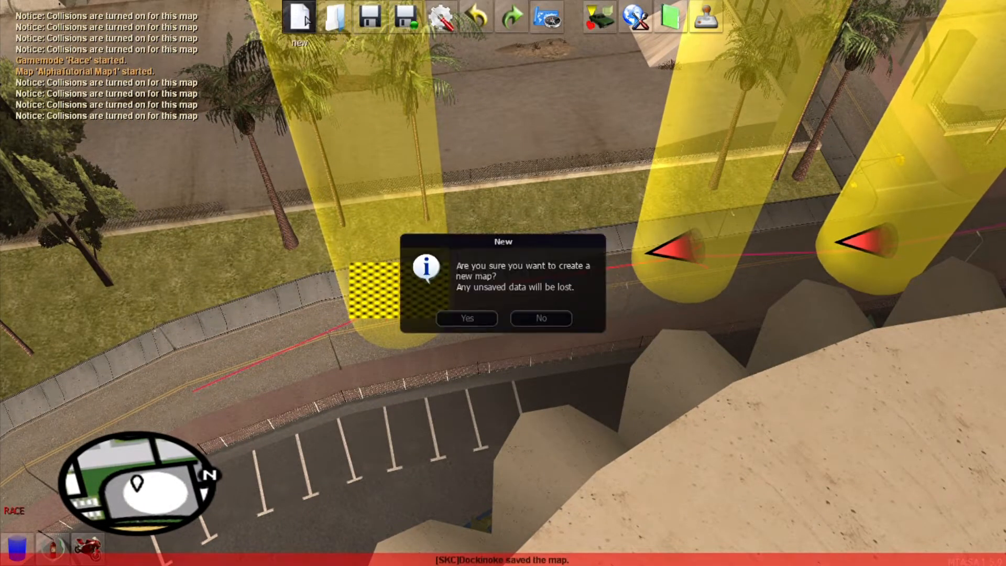
left_click(466, 317)
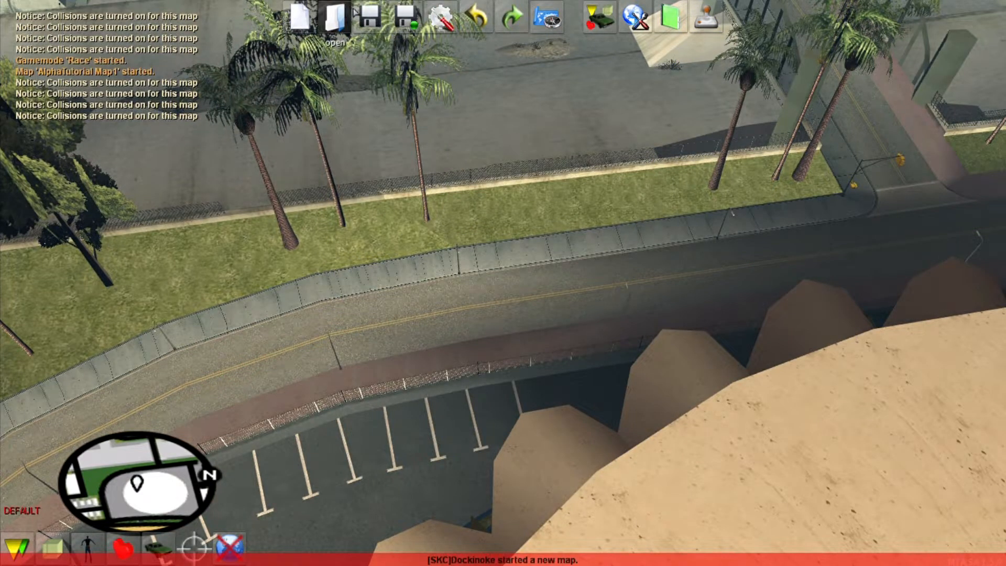
Step: Reload race-AlphaTutorial-Map1 from the list of saved maps
key("ctrl+o")
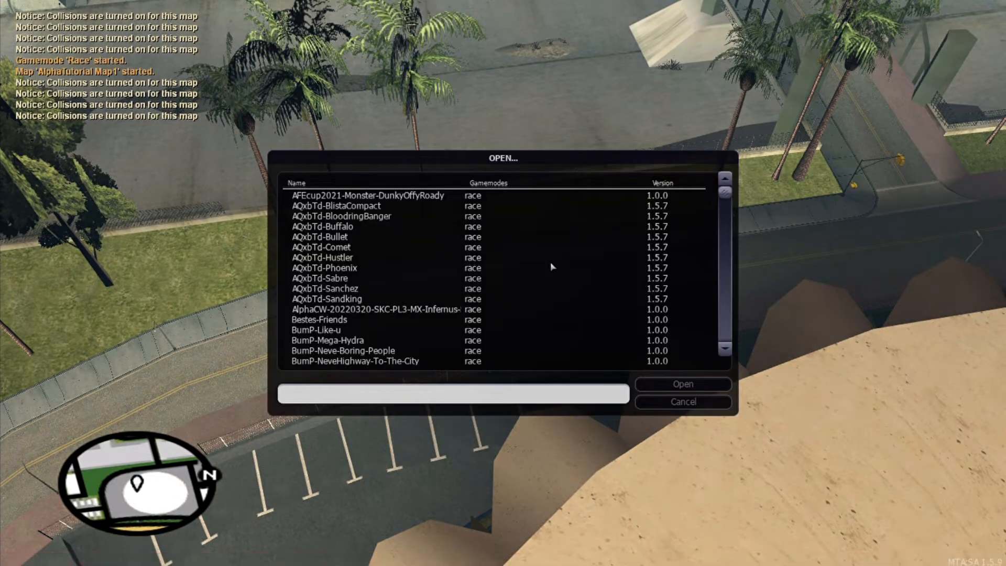
scroll(407, 237, "down", 4)
scroll(408, 241, "up", 5)
scroll(369, 225, "down", 15)
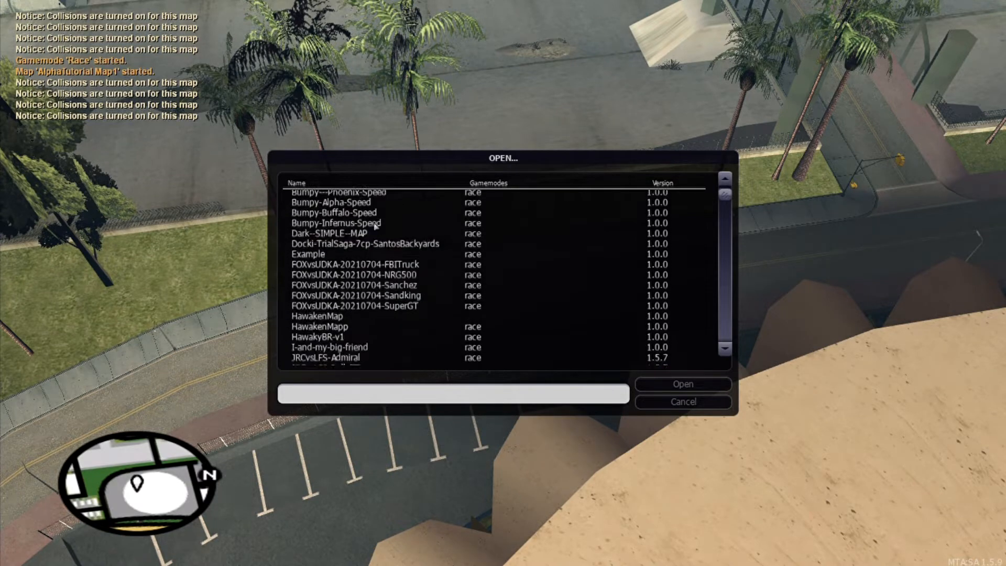
scroll(375, 248, "down", 4)
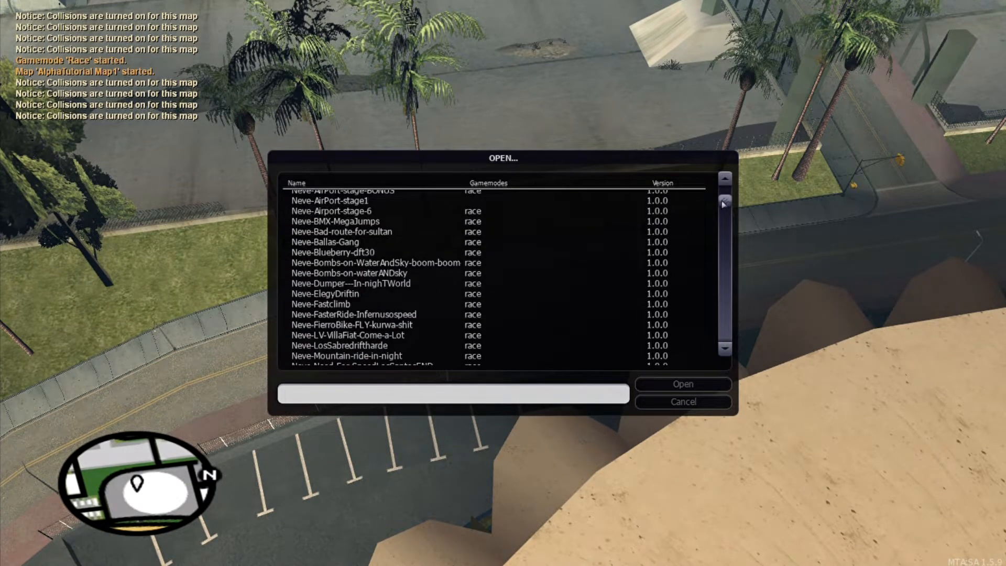
left_click_drag(723, 204, 726, 221)
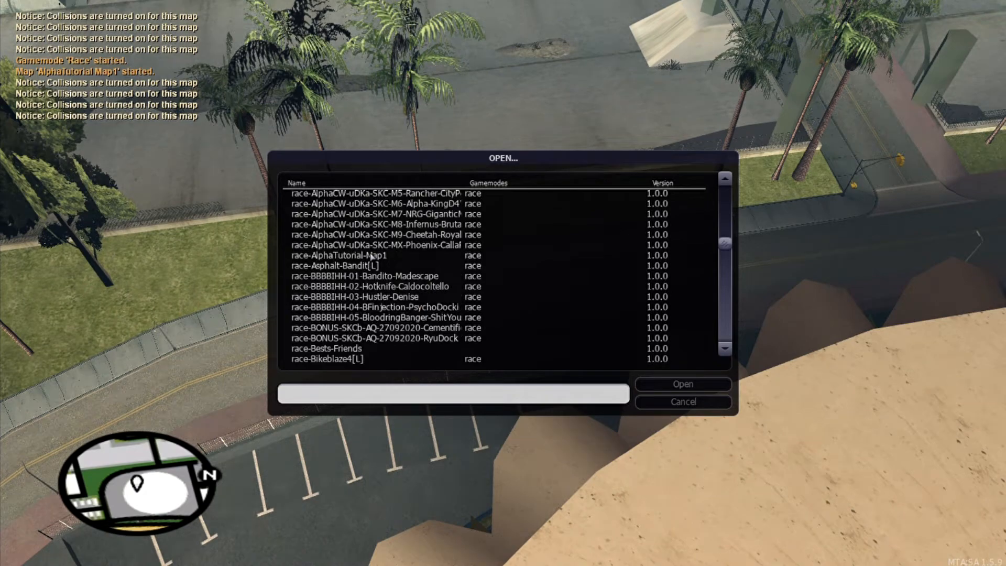
double_click(371, 256)
left_click(466, 318)
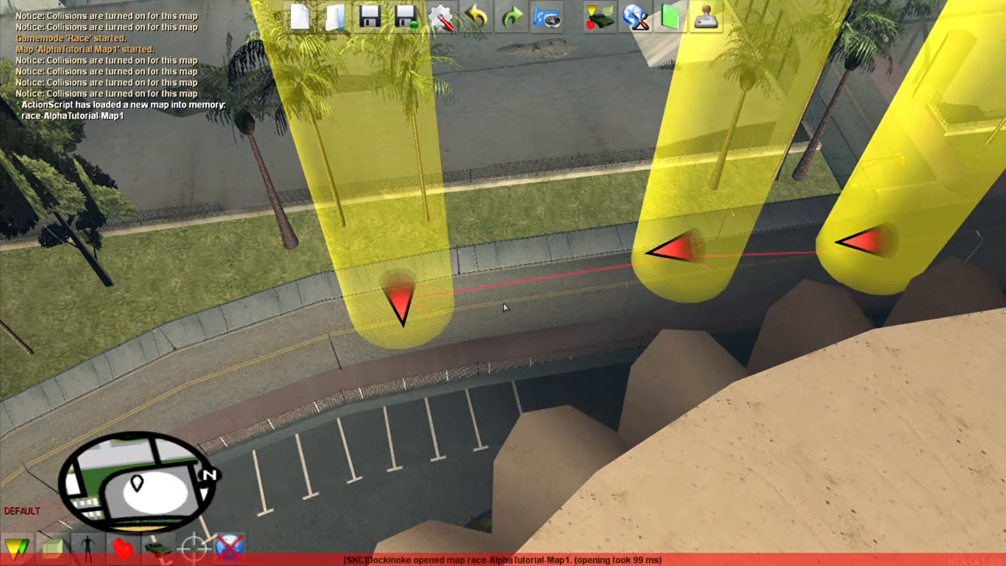
Step: Clear checkpoint (11)'s next-checkpoint link in its properties
key("w")
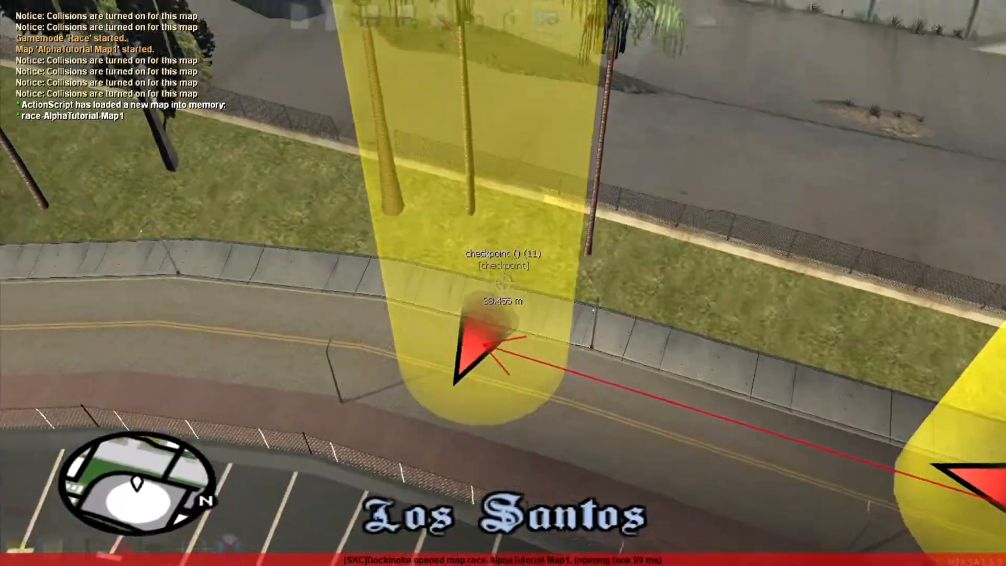
left_click(503, 283)
key("s")
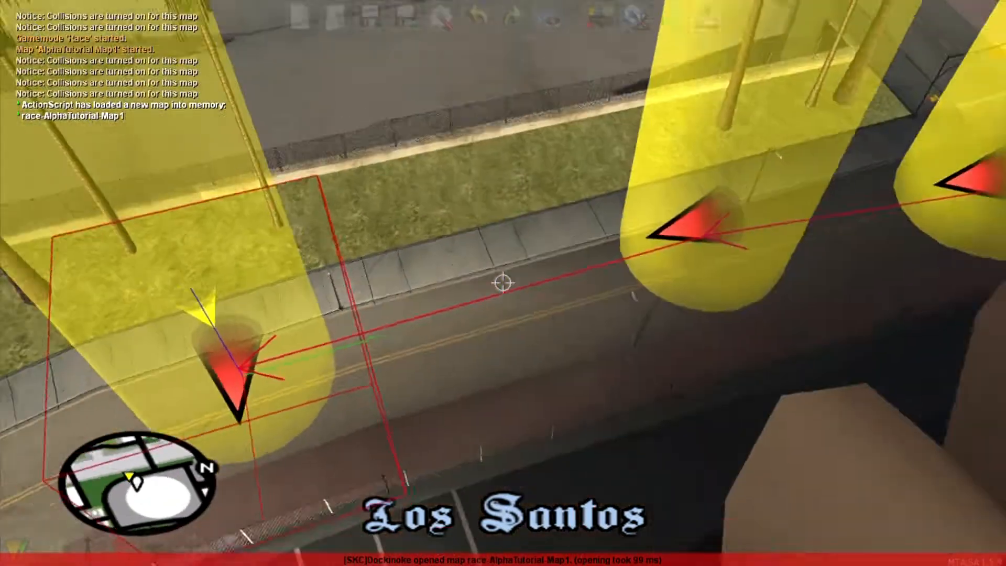
key("F3")
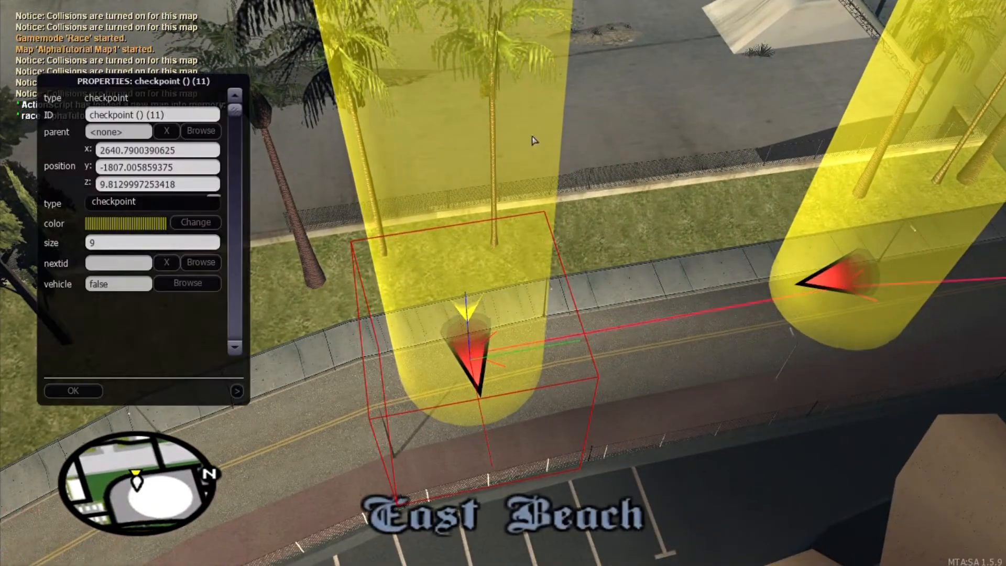
left_click(174, 264)
left_click(73, 391)
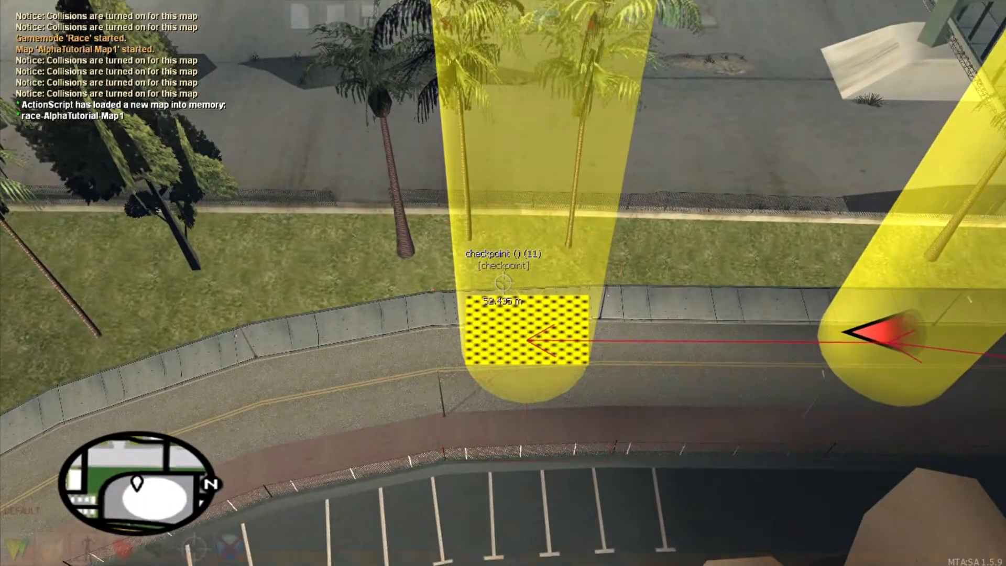
Step: Clone checkpoint (11) and place the copy further up the curve
key("c")
left_click(503, 283)
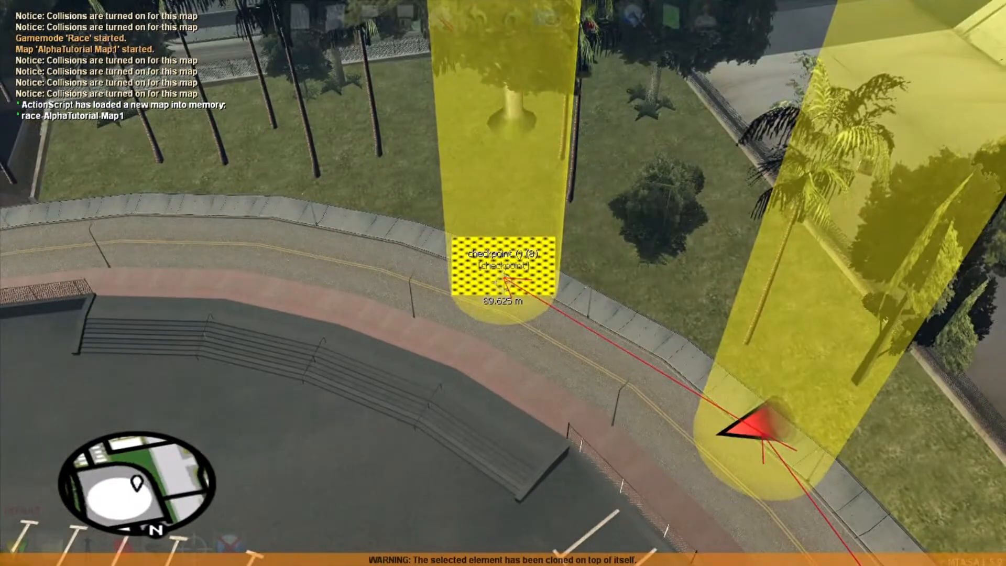
left_click(503, 283)
key("f")
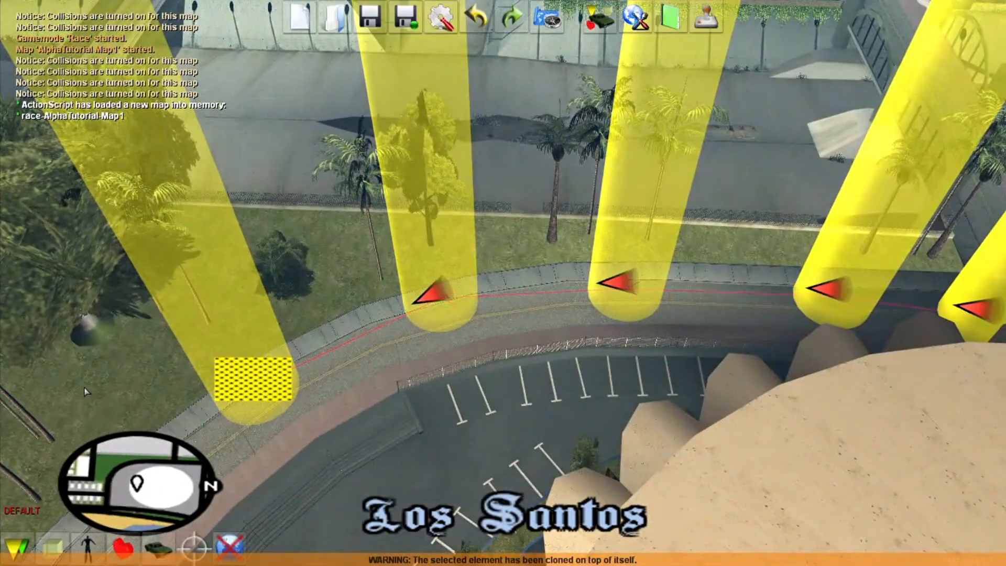
key("f")
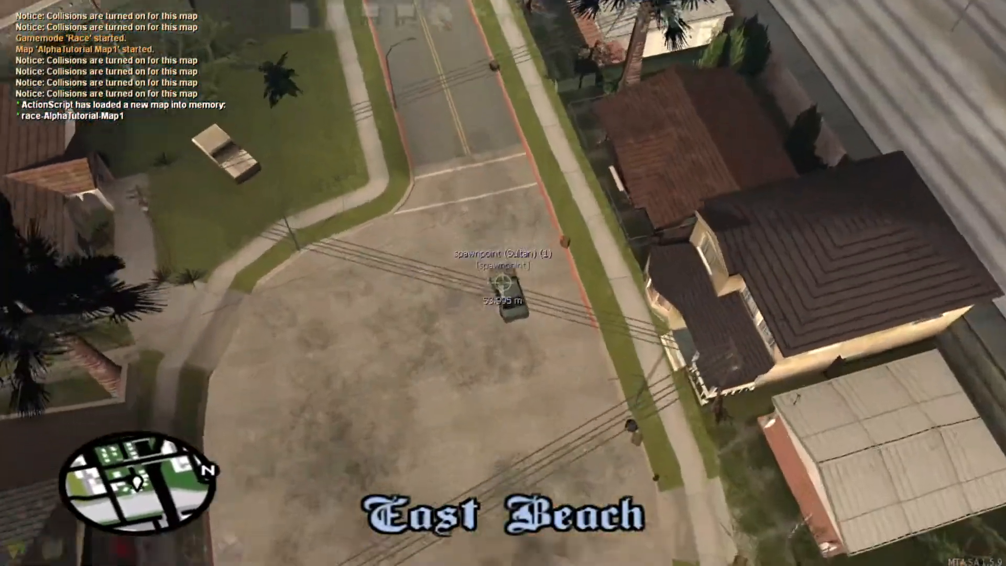
Step: Create a nitro race pickup on the street
key("w")
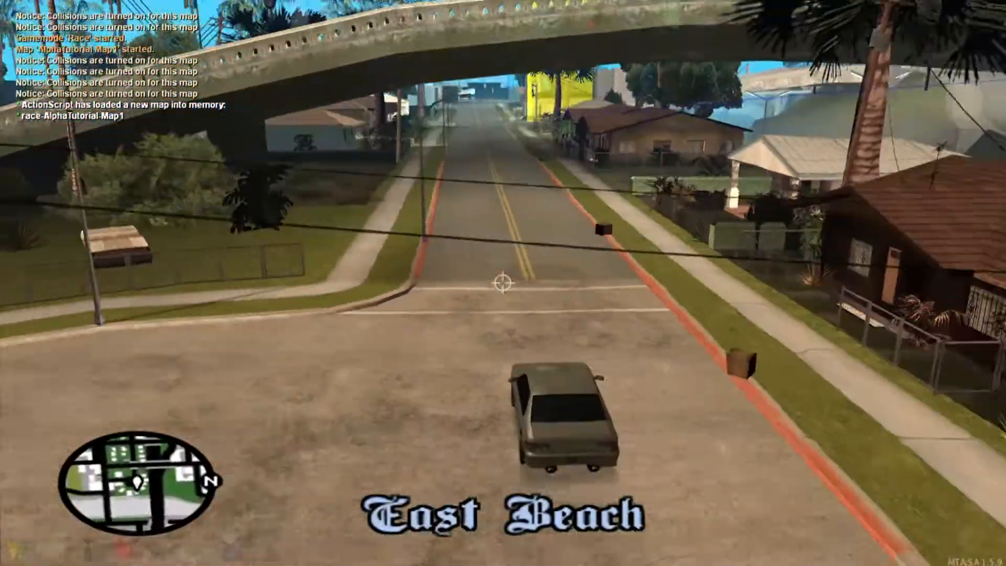
key("f")
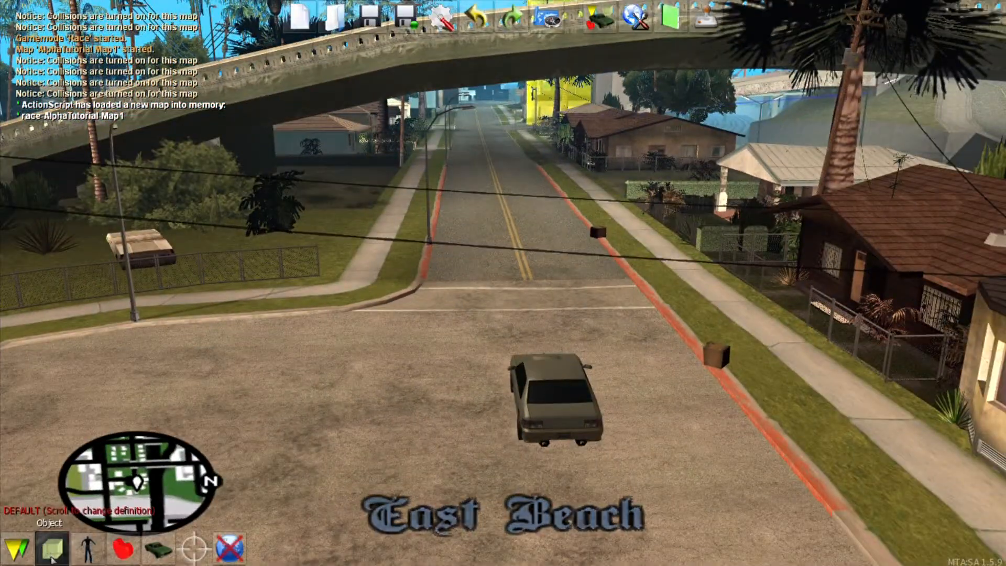
left_click(48, 559)
key("f")
key("w")
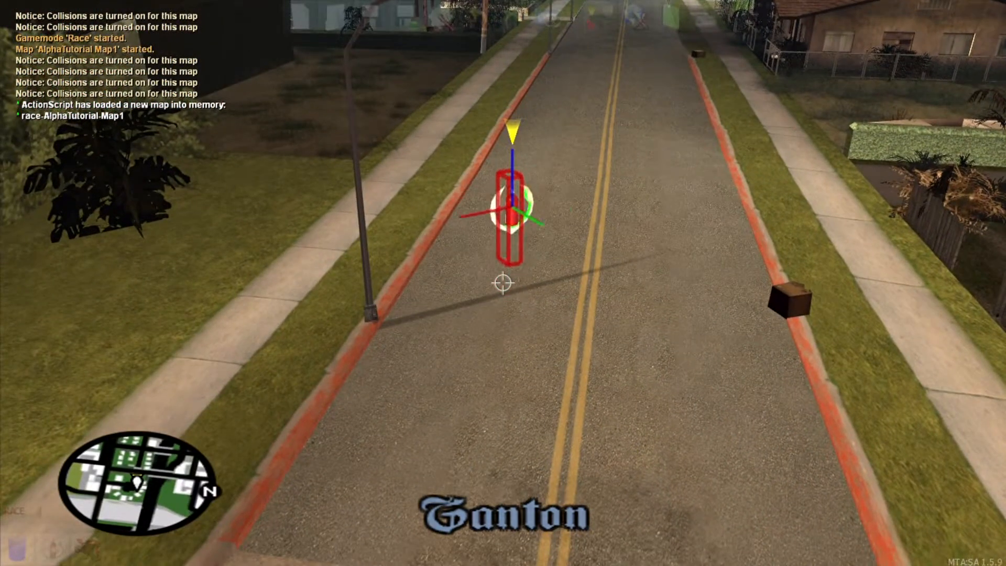
Step: Clone the nitro pickup beside it and make the copy a repair pickup
key("c")
key("Right")
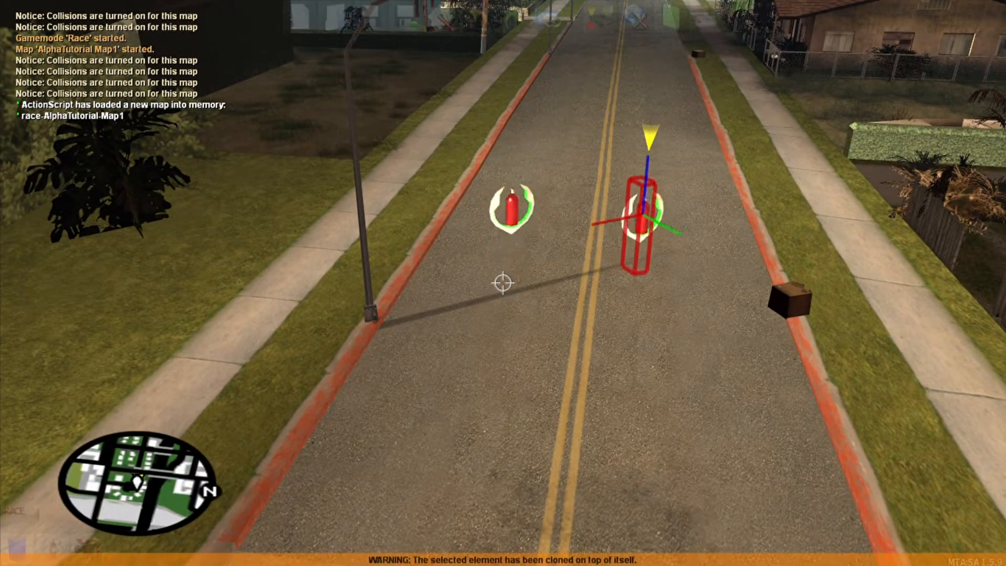
key("F3")
left_click(172, 208)
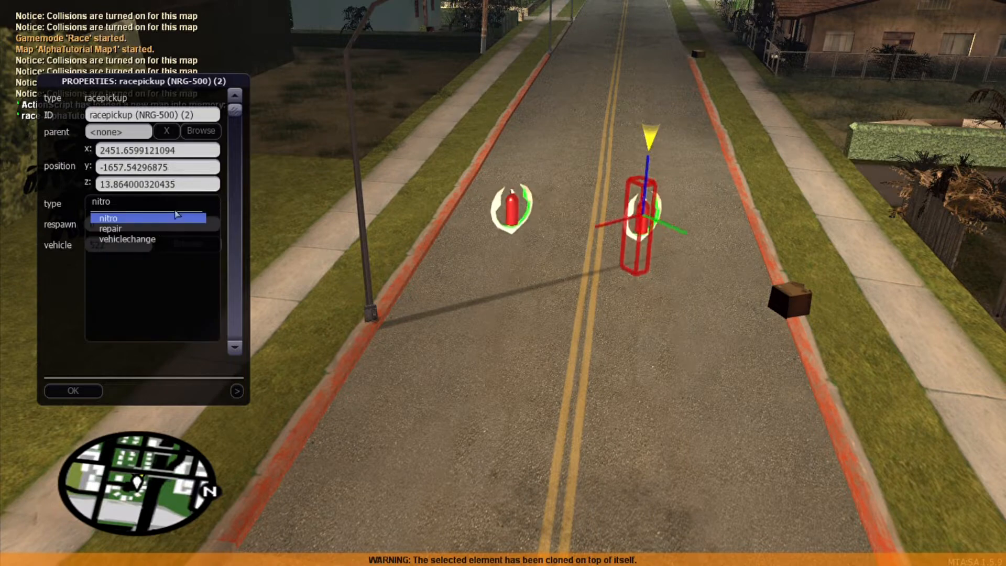
left_click(152, 230)
left_click(72, 391)
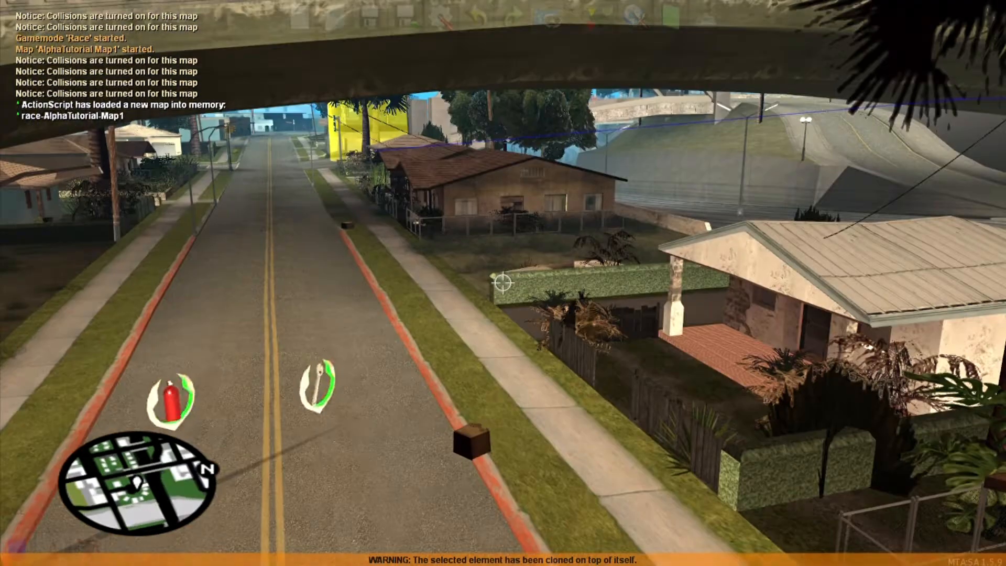
Step: Clone the repair pickup and make it a vehiclechange pickup for the Mesa
key("c")
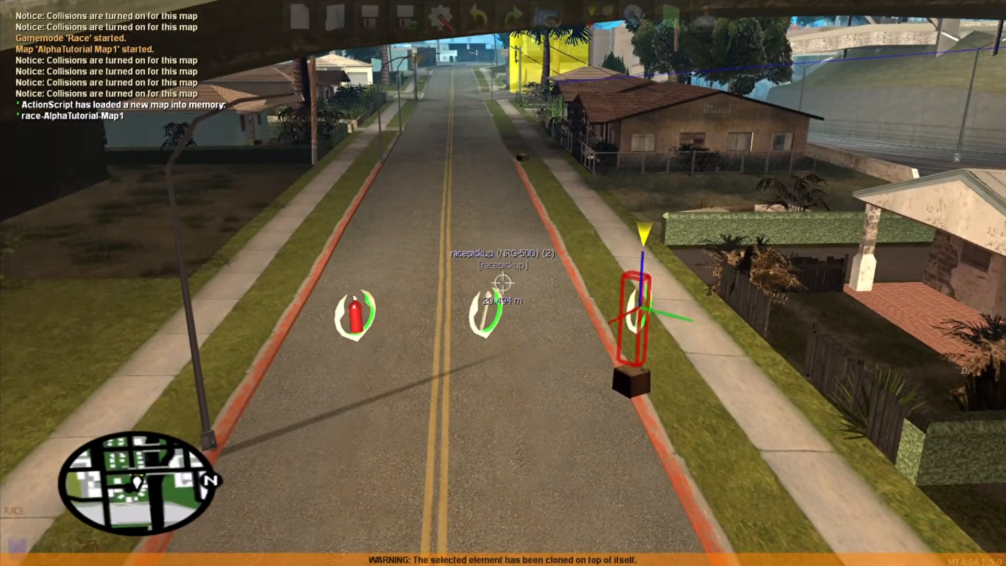
key("Right")
key("F3")
left_click(124, 202)
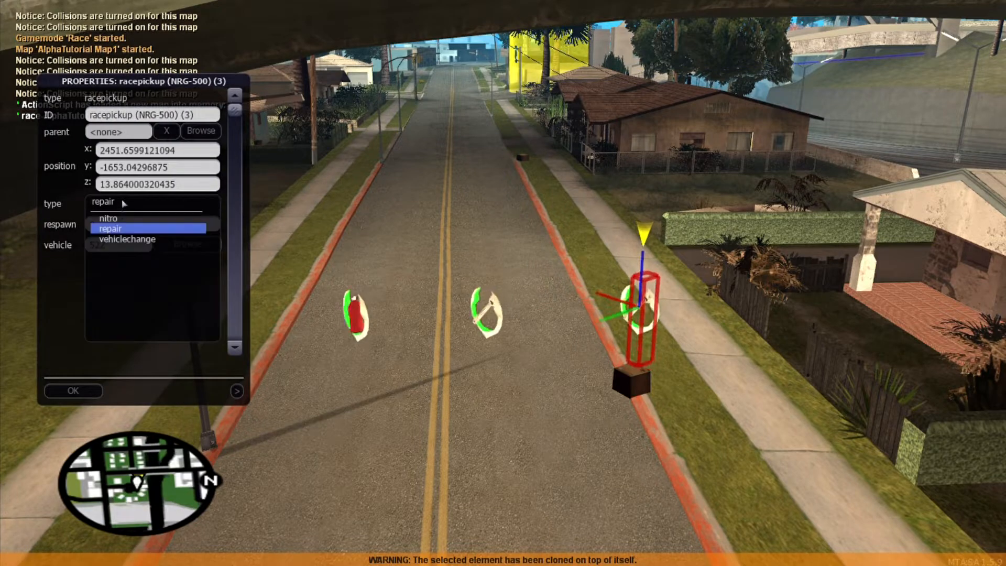
left_click(123, 239)
left_click(180, 244)
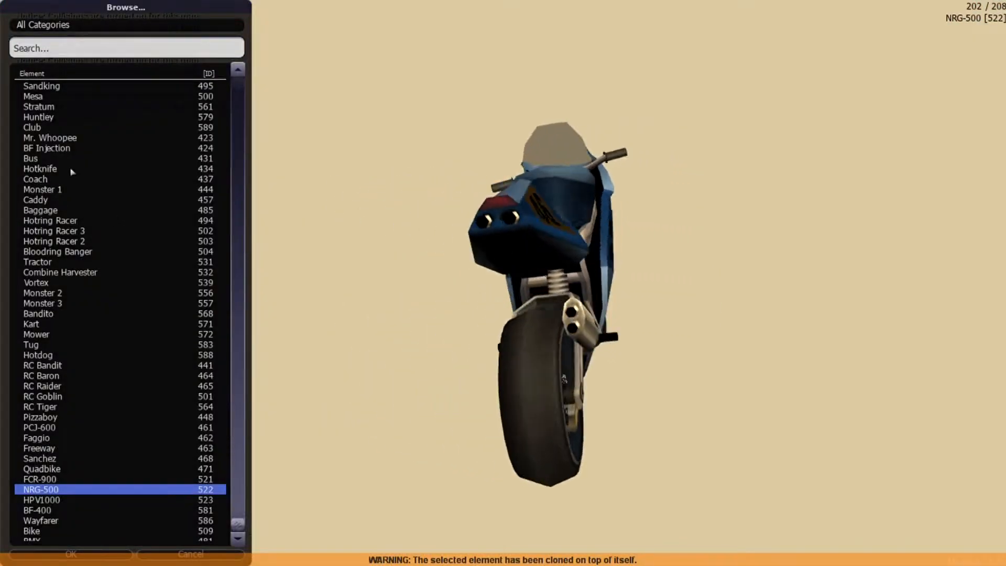
double_click(69, 98)
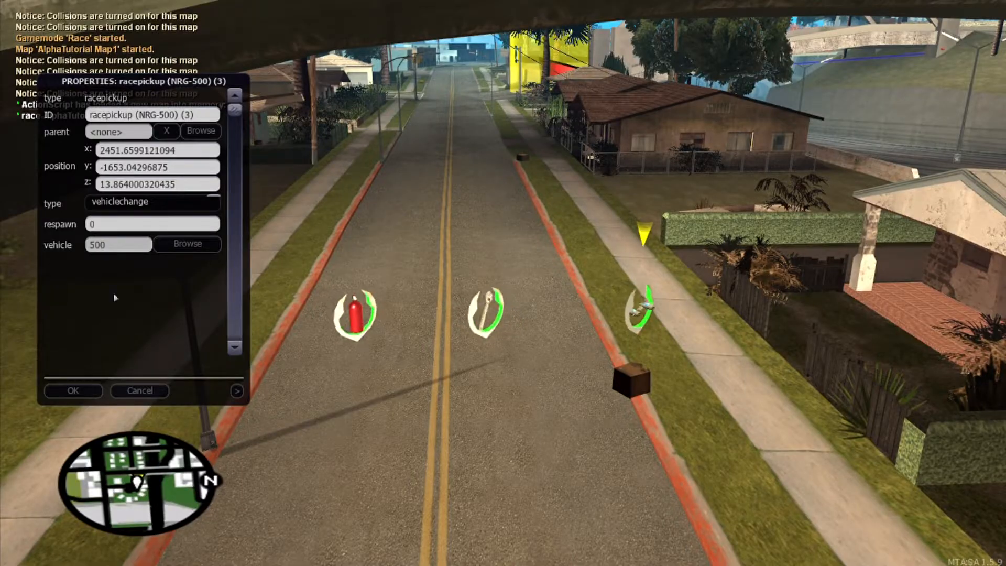
left_click(73, 390)
Step: Nudge the nitro pickup toward the curb
key("s")
key("w")
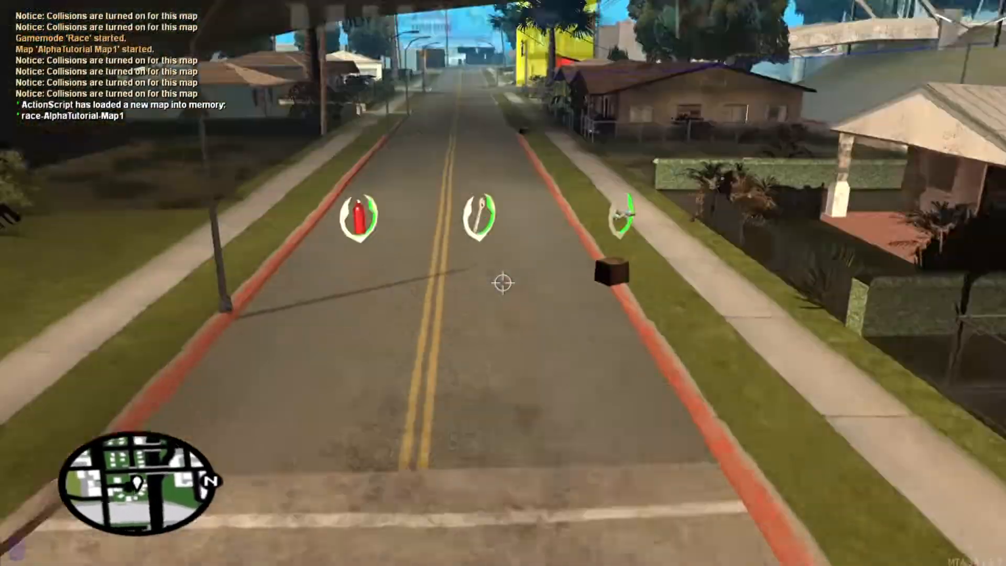
right_click(503, 283)
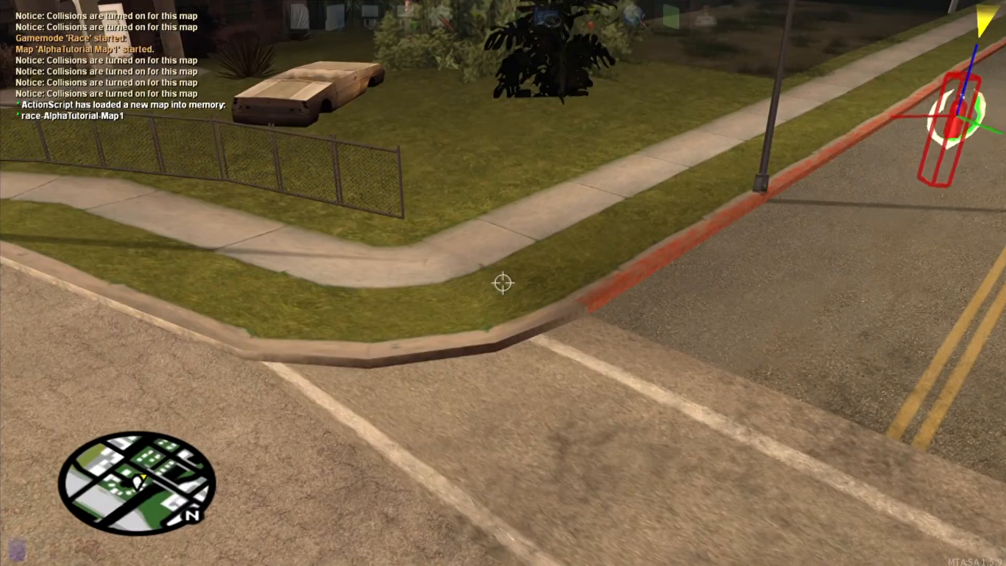
key("Left")
key("s")
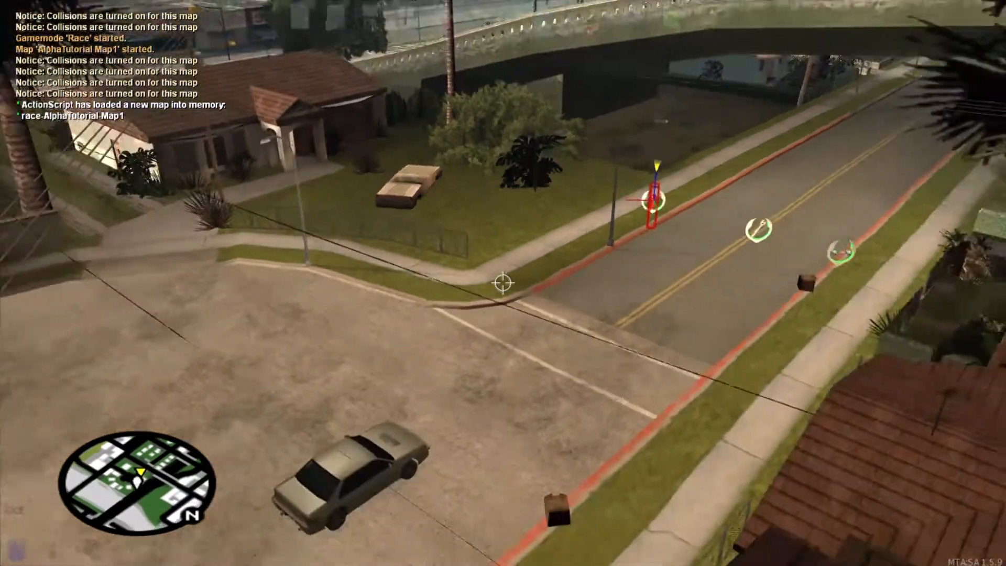
key("w")
key("s")
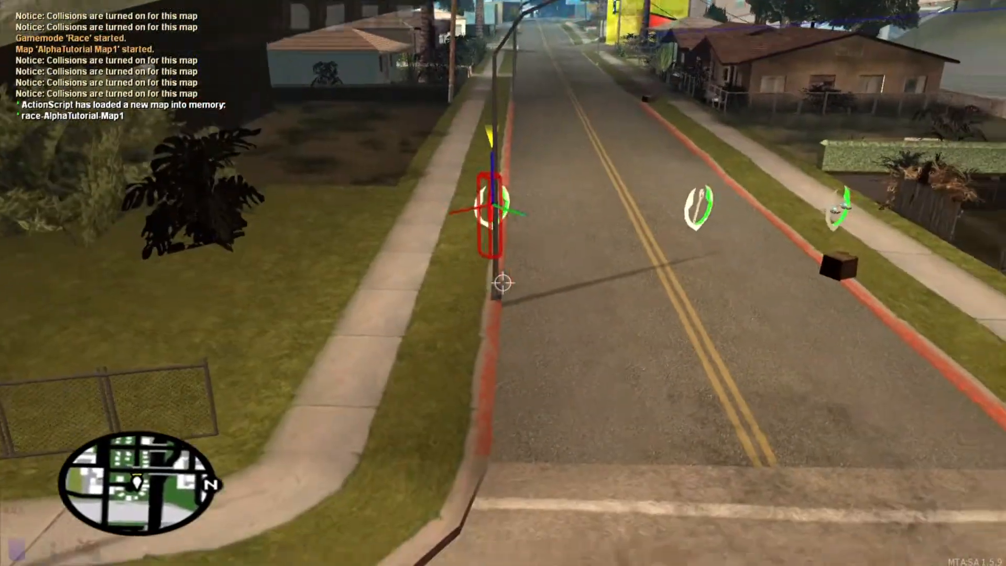
left_click(503, 283)
key("f")
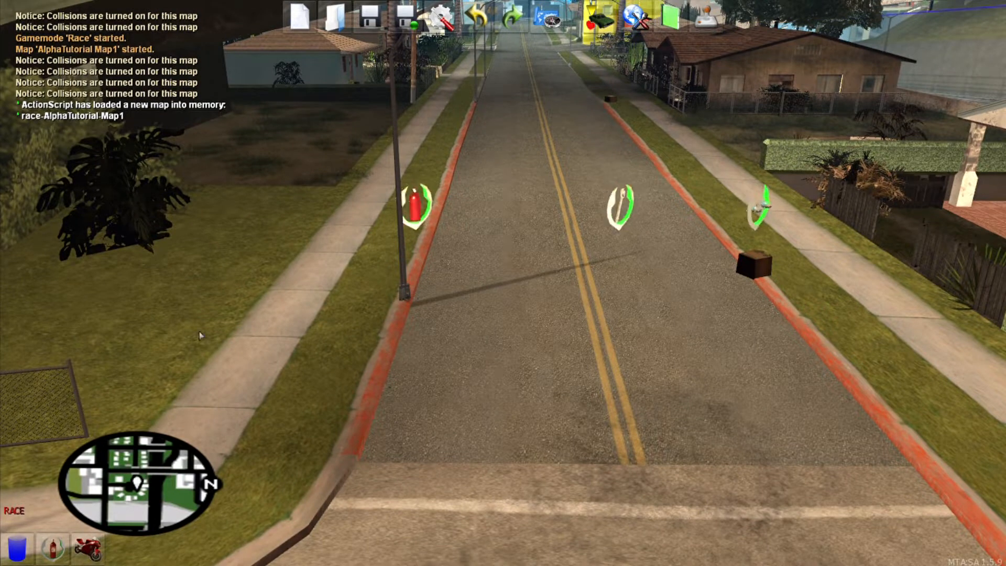
Step: Slide the repair pickup onto the road centre line
right_click(626, 201)
key("Left")
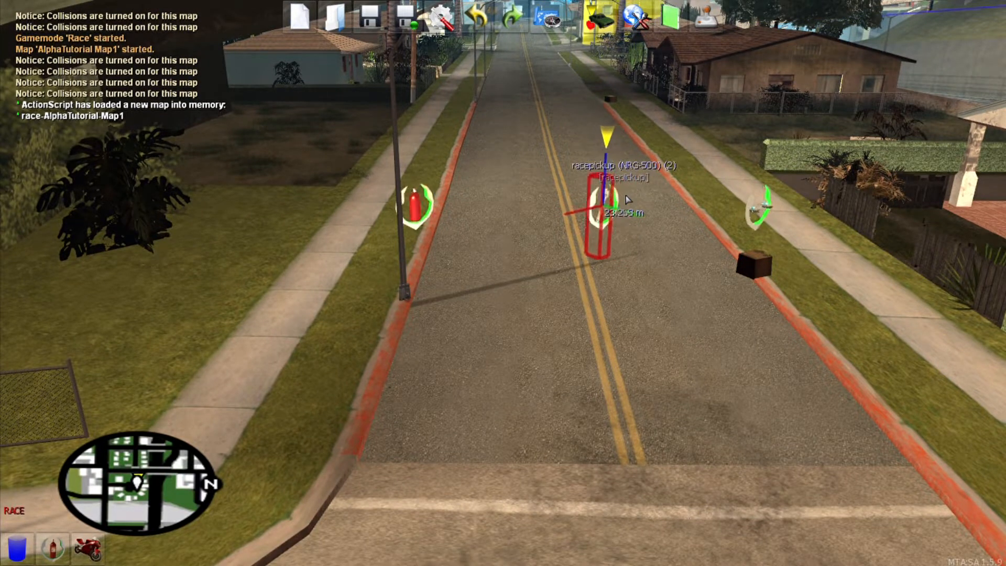
right_click(755, 204)
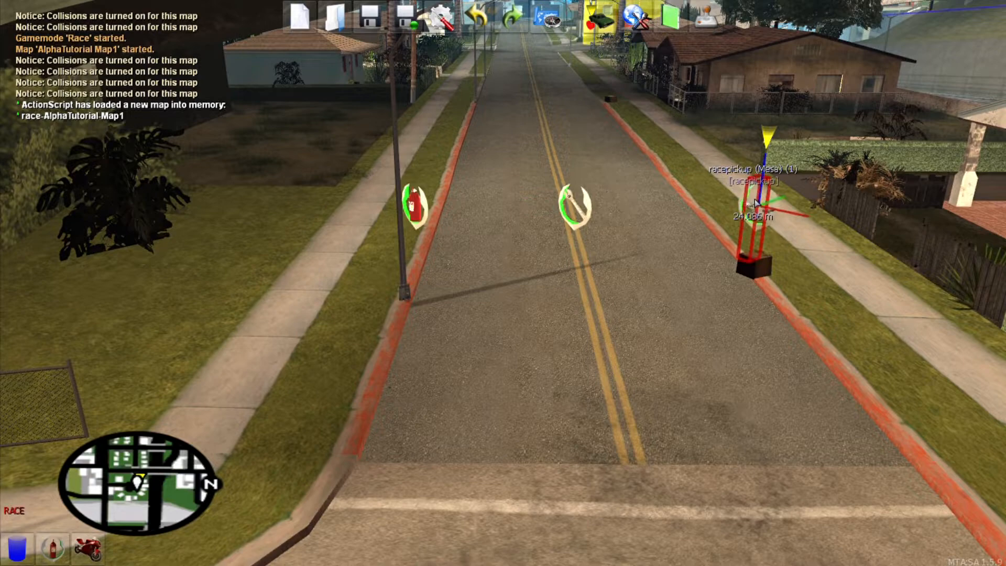
left_click(709, 341)
key("f")
key("s")
key("w")
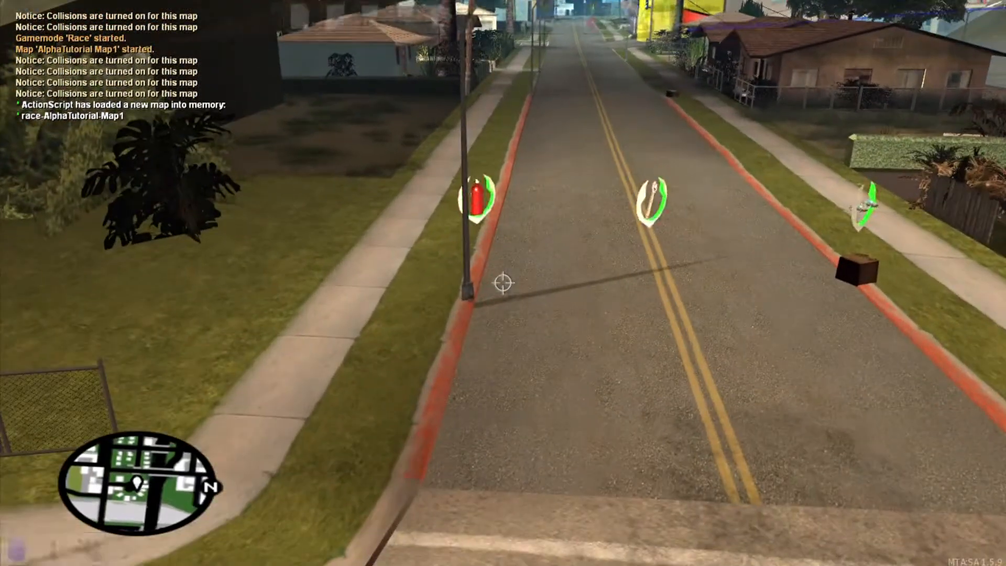
key("f")
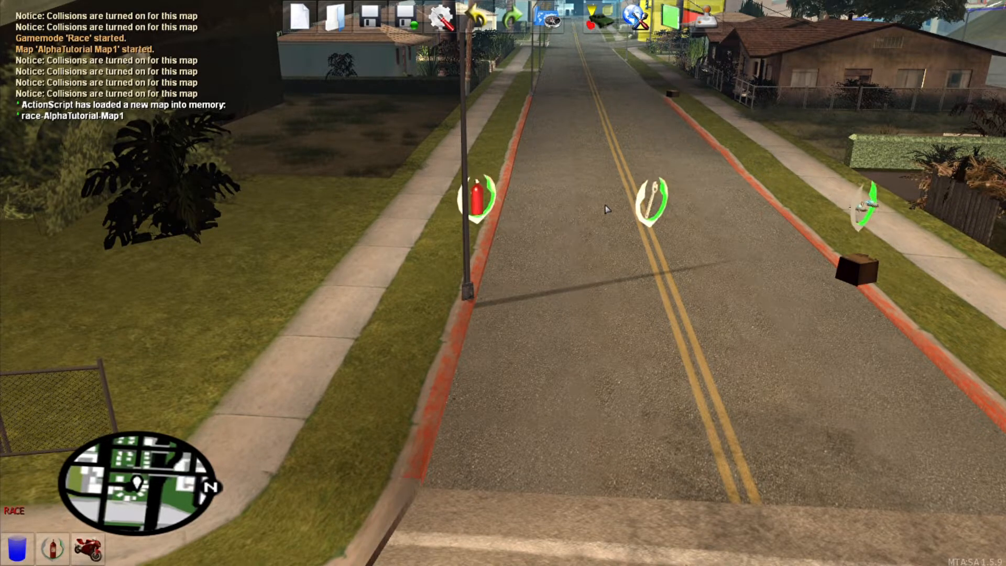
Step: Slide the vehicle-change pickup onto the sidewalk and along it
key("f")
key("w")
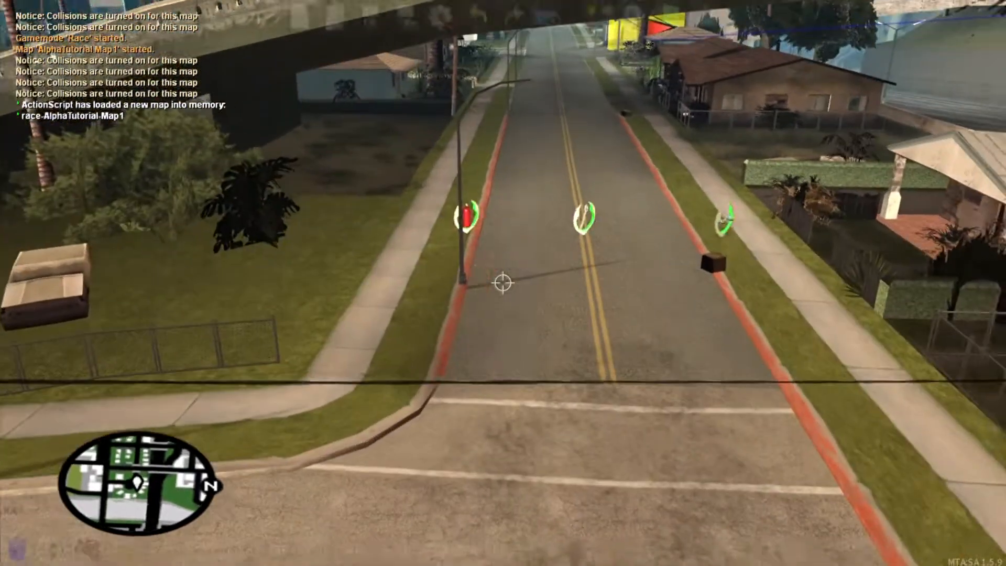
key("w")
right_click(503, 283)
key("Left")
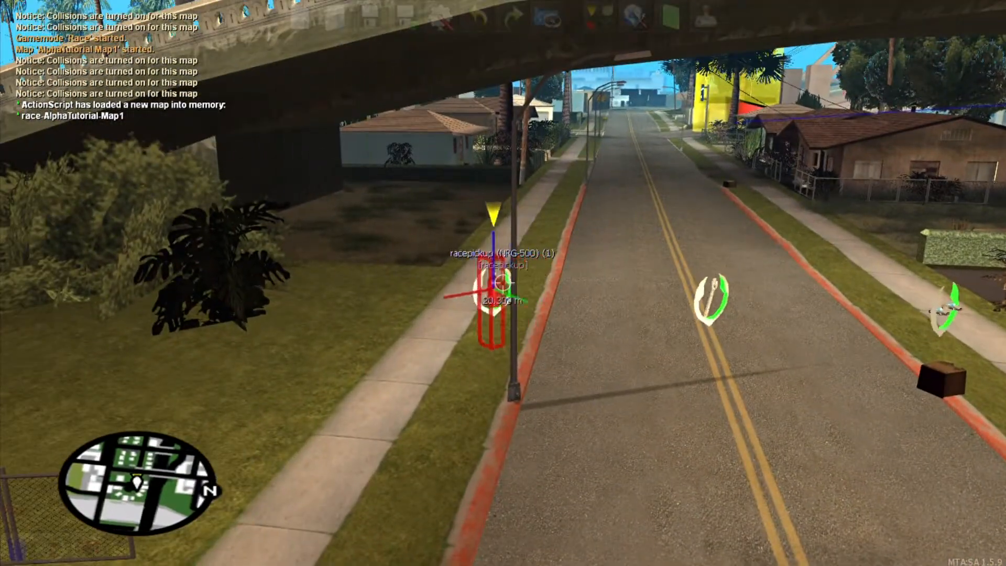
key("d")
key("d")
key("a")
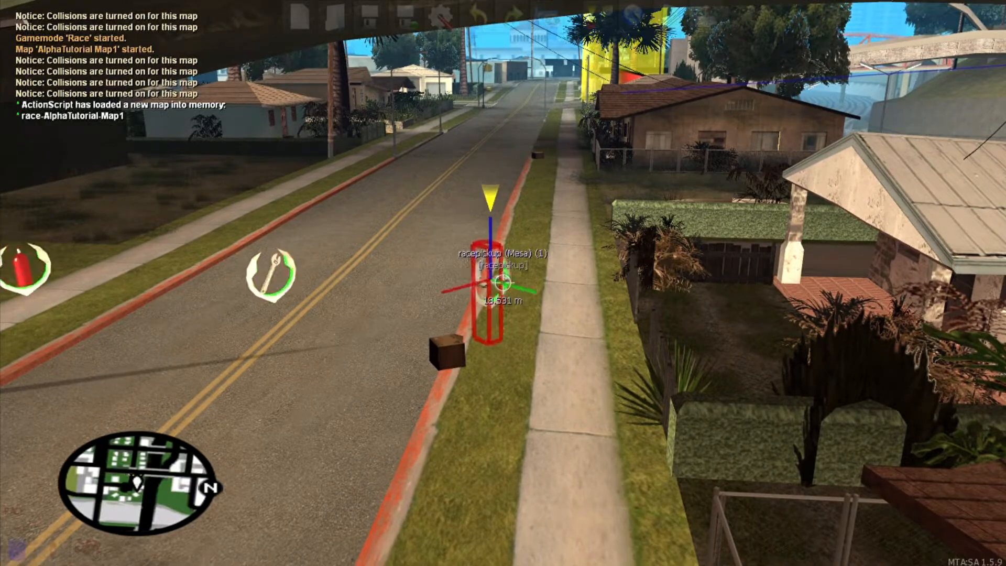
key("Right")
key("s")
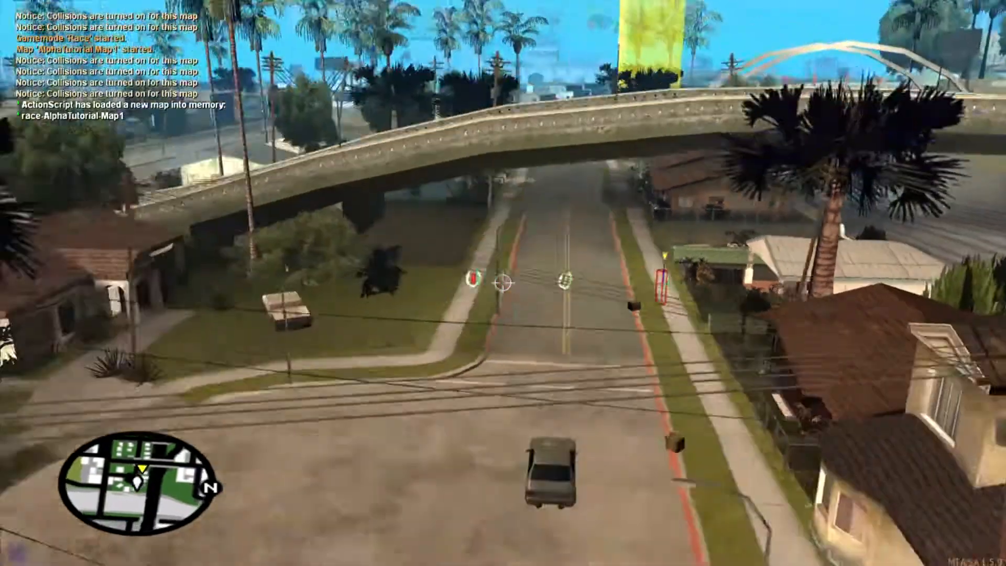
left_click(503, 283)
key("w")
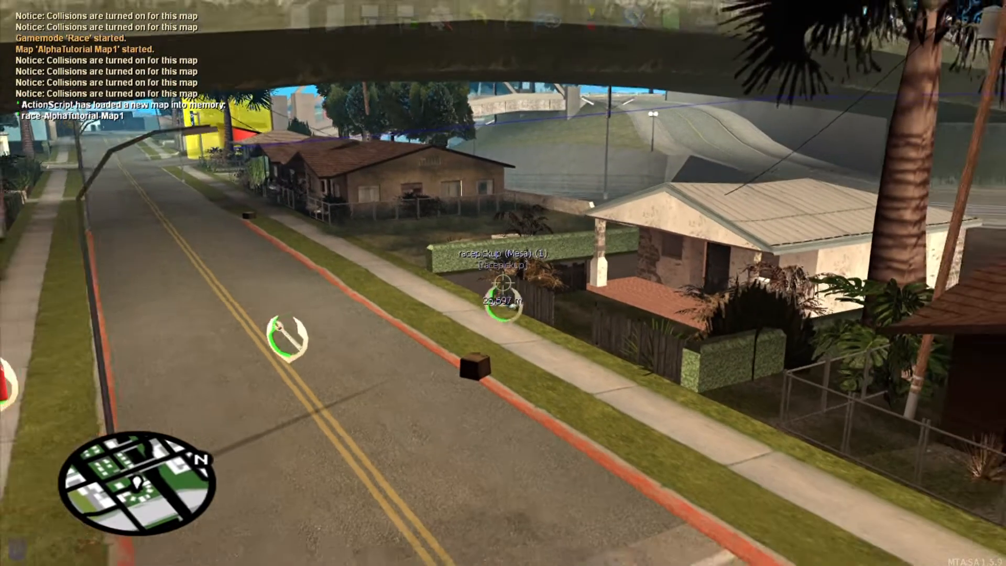
Step: Carry the Mesa pickup down the street and drop it mid-road
left_click(502, 283)
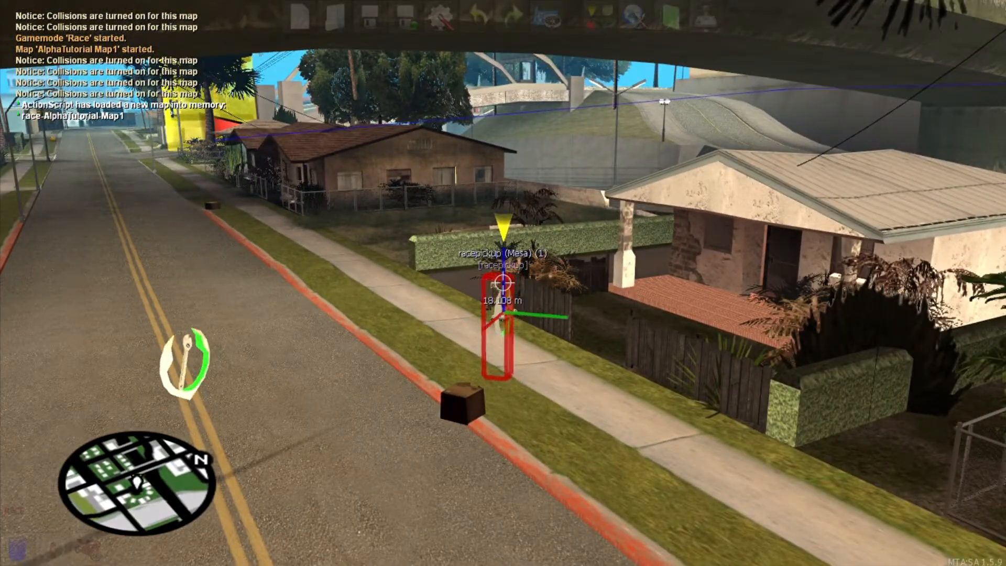
left_click(503, 283)
key("w")
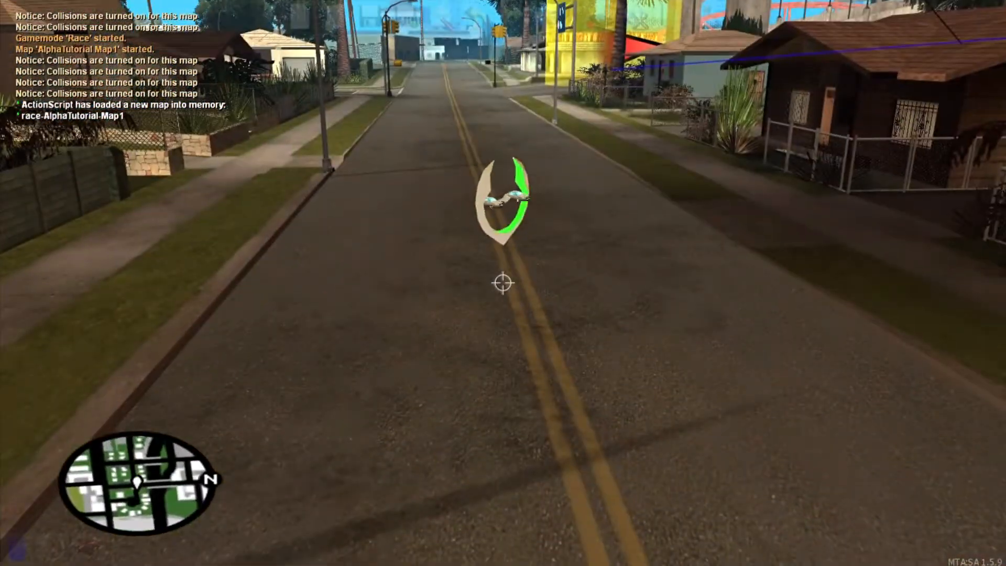
left_click(503, 282)
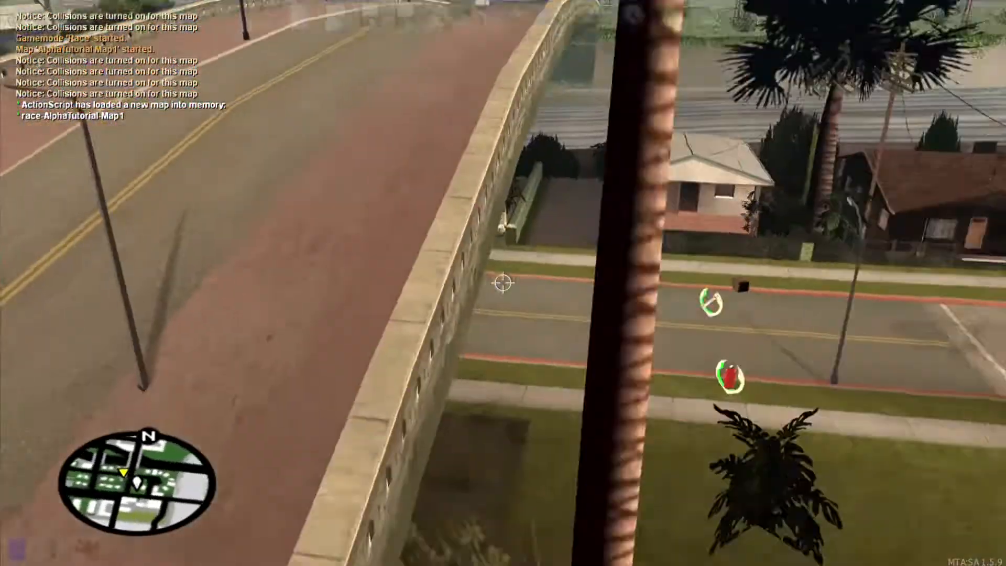
key("f")
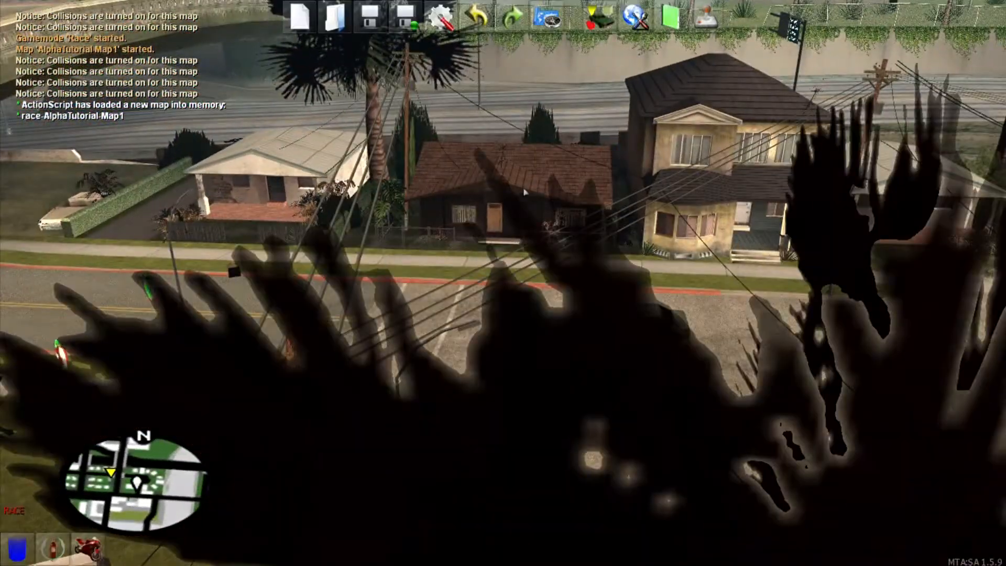
Step: Save the map, run a full race test, then stop testing from the freeroam panel
left_click(376, 16)
left_click(699, 9)
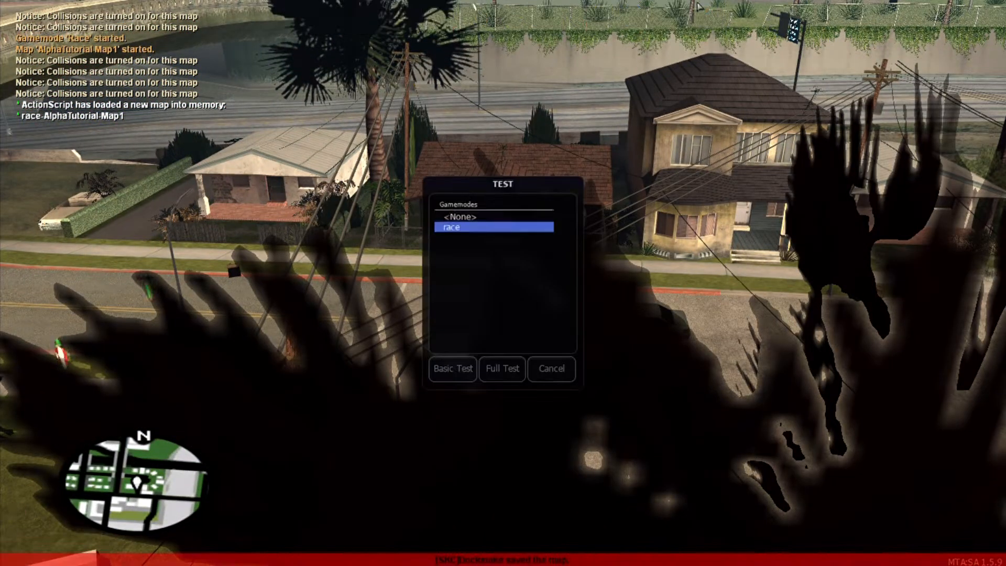
left_click(503, 369)
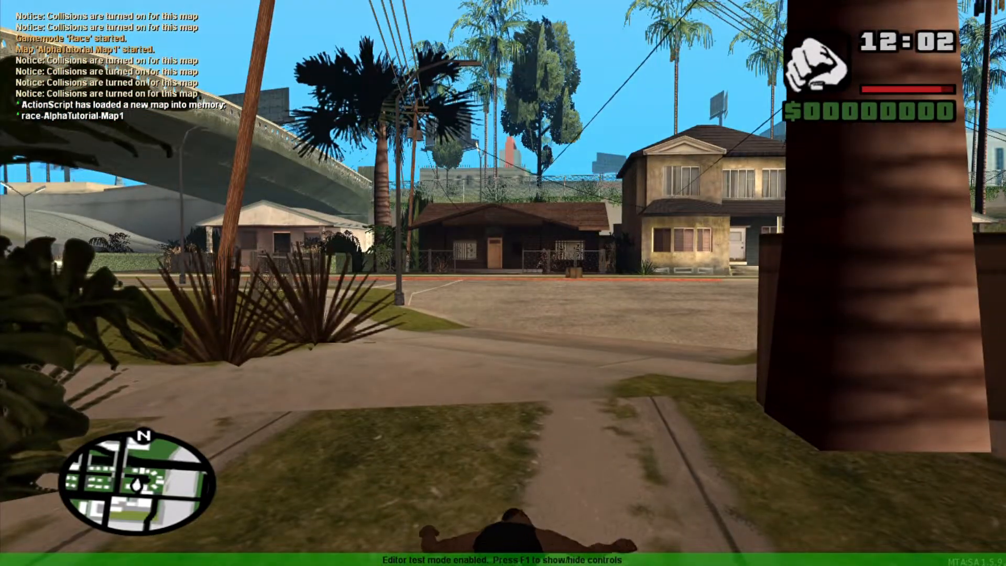
key("s")
key("w")
key("w")
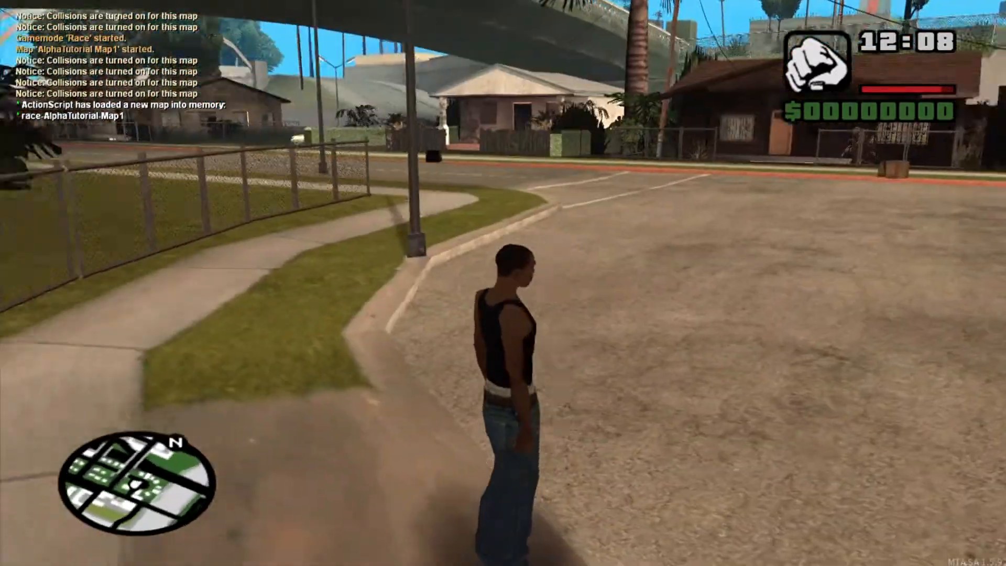
key("F1")
left_click(52, 425)
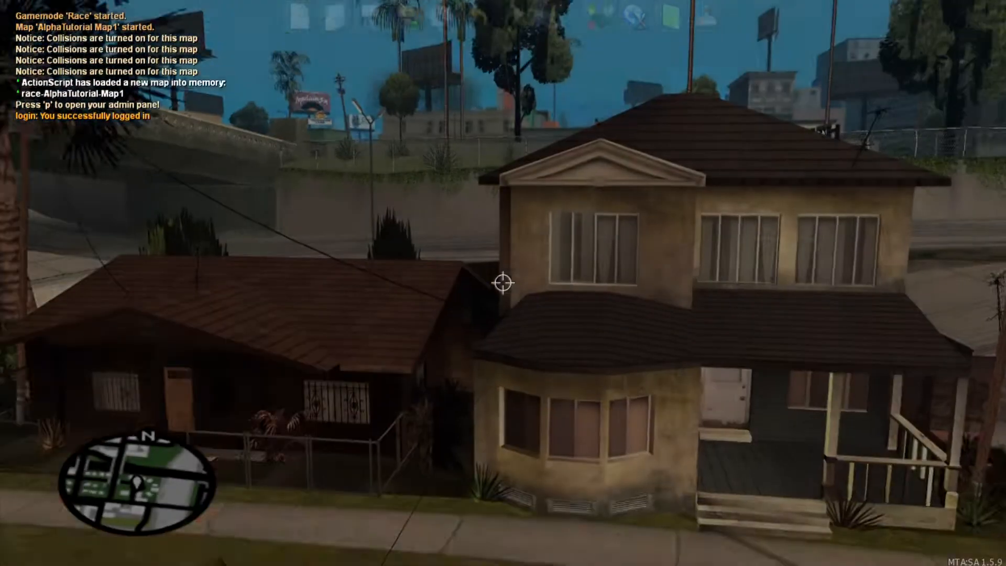
key("s")
key("f")
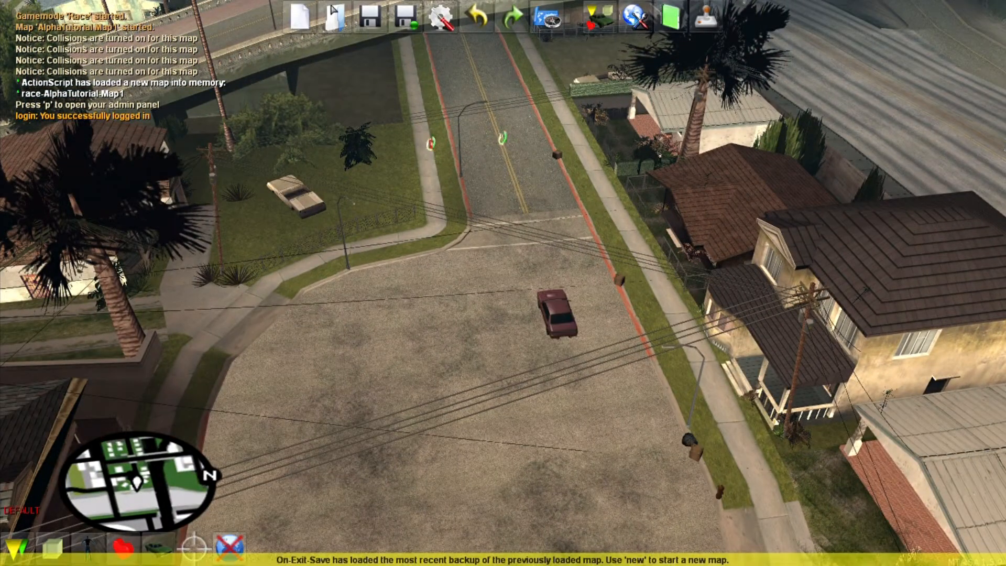
left_click(634, 17)
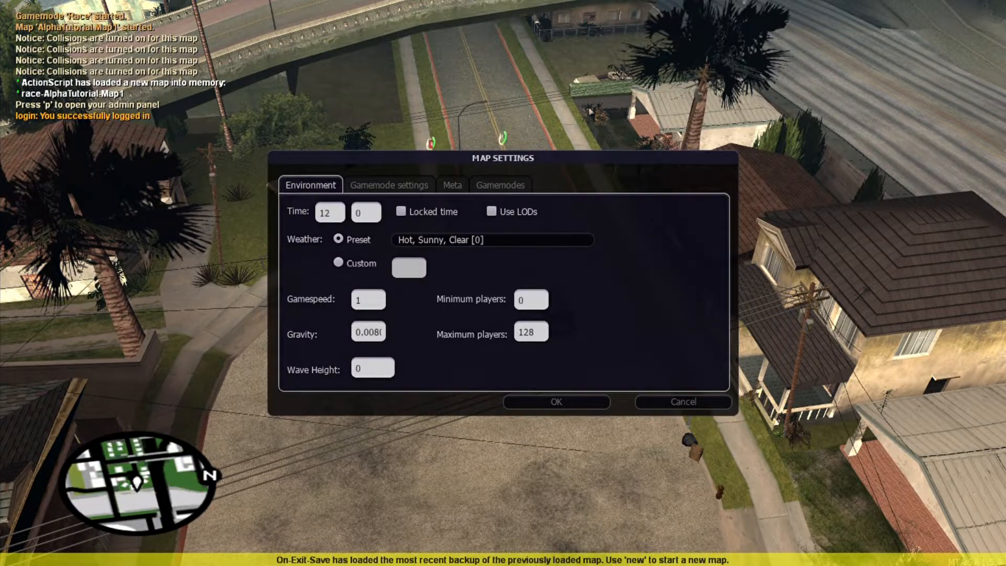
left_click(504, 188)
left_click(452, 185)
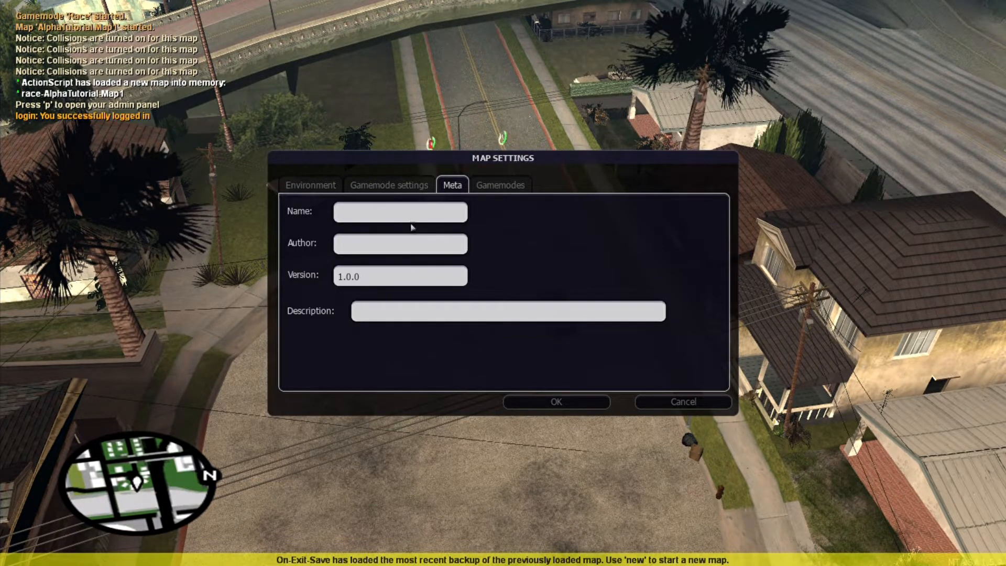
left_click(650, 406)
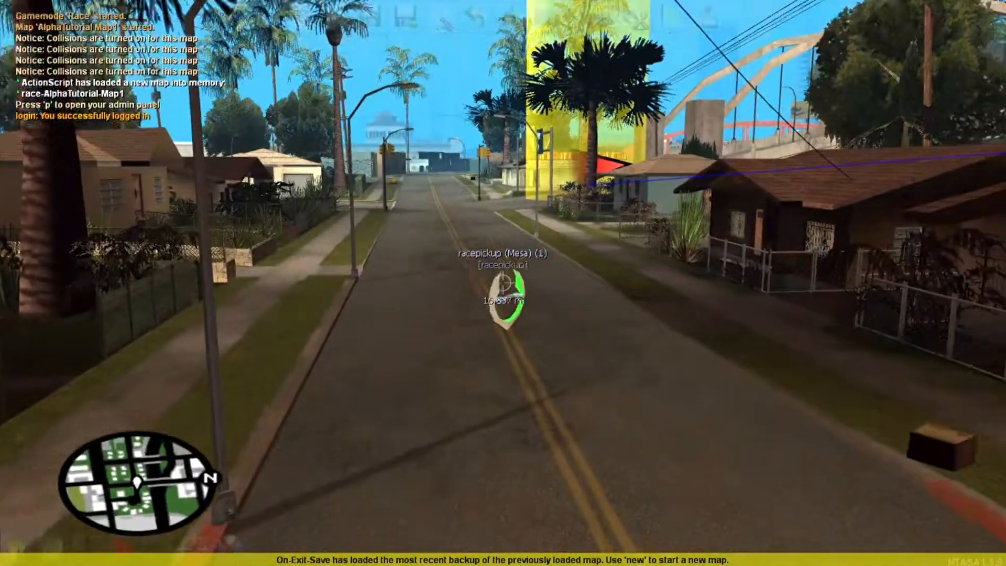
key("f")
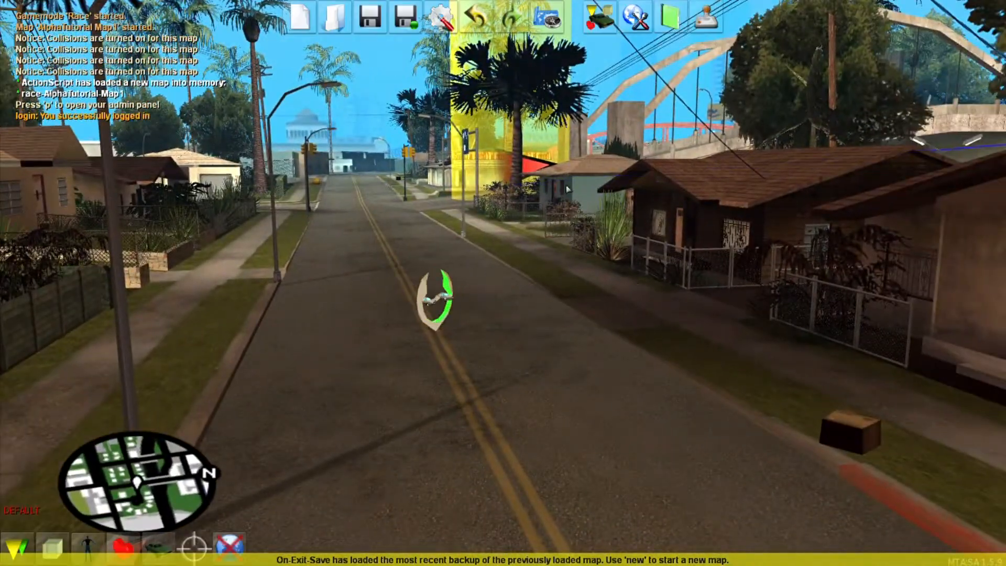
Step: Find race-AlphaTutorial-Map1 in the saved maps list and load it
left_click(335, 22)
left_click_drag(727, 197, 724, 247)
scroll(521, 269, "up", 10)
scroll(484, 311, "up", 5)
left_click(384, 321)
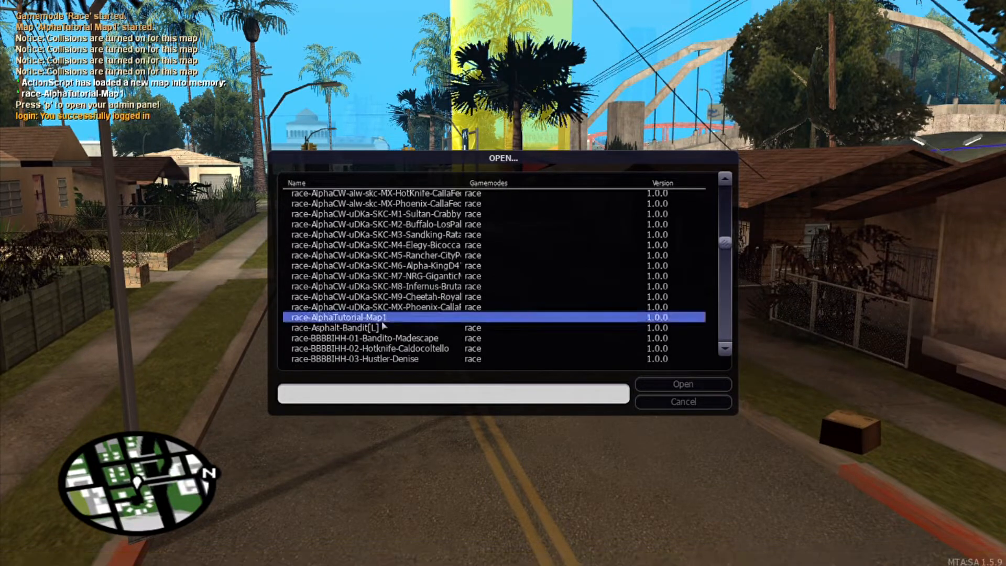
double_click(481, 318)
left_click(482, 318)
Step: Set the map's meta name to 'AlphaTutorial Map1' and fill in the author
left_click(637, 16)
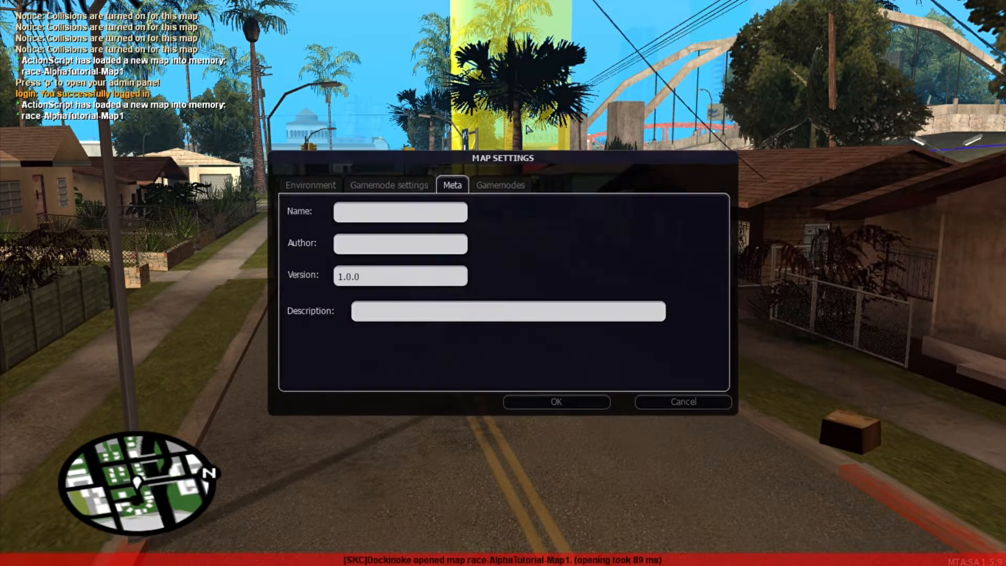
left_click(501, 188)
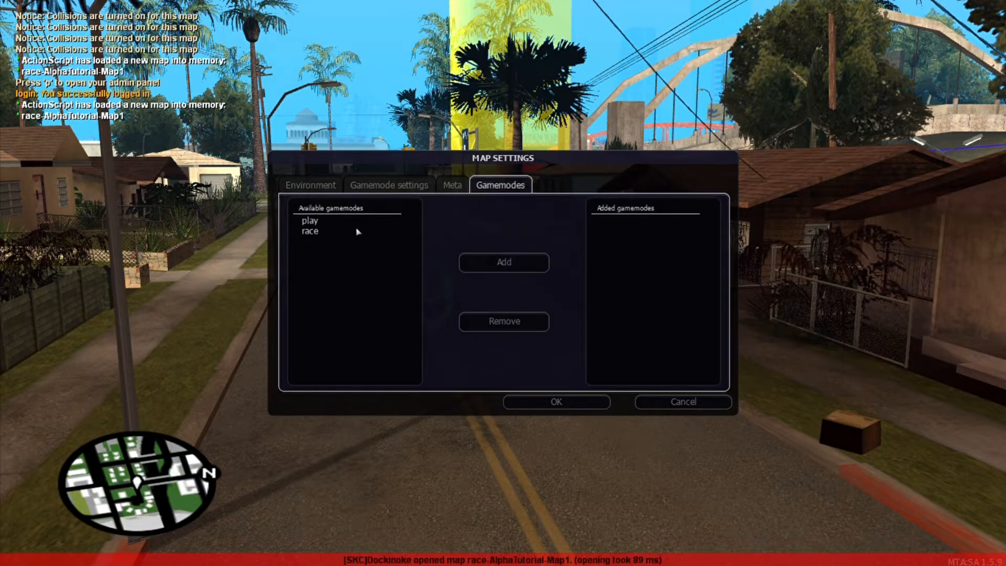
left_click(461, 186)
left_click(387, 215)
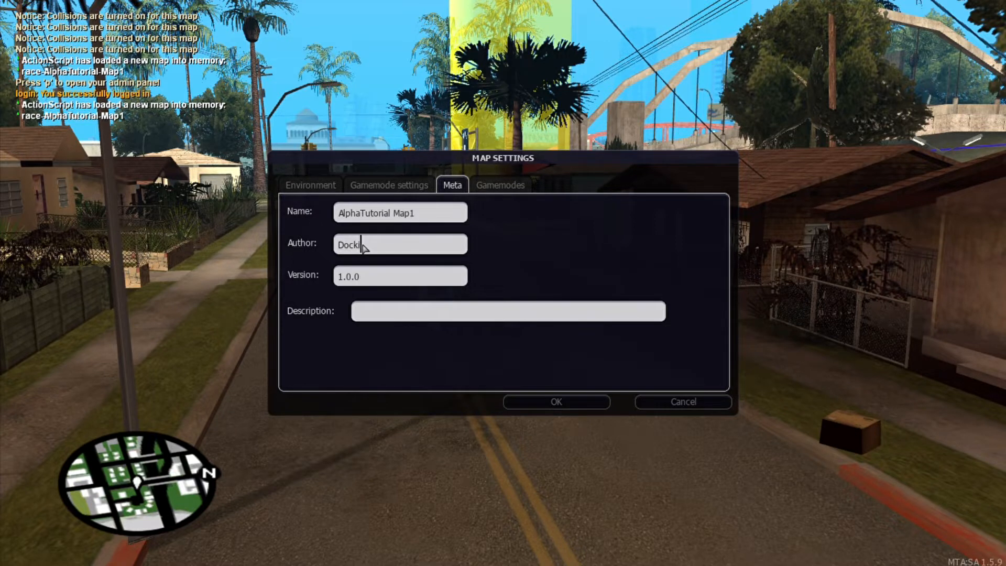
left_click(556, 401)
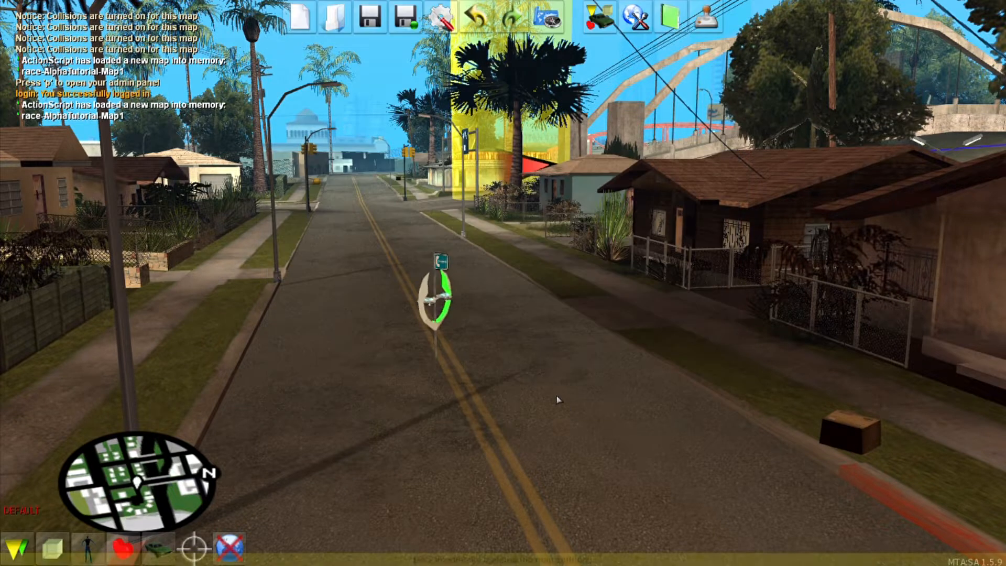
Step: Save the map and reopen Map Settings on the Environment tab
left_click(370, 18)
left_click(635, 17)
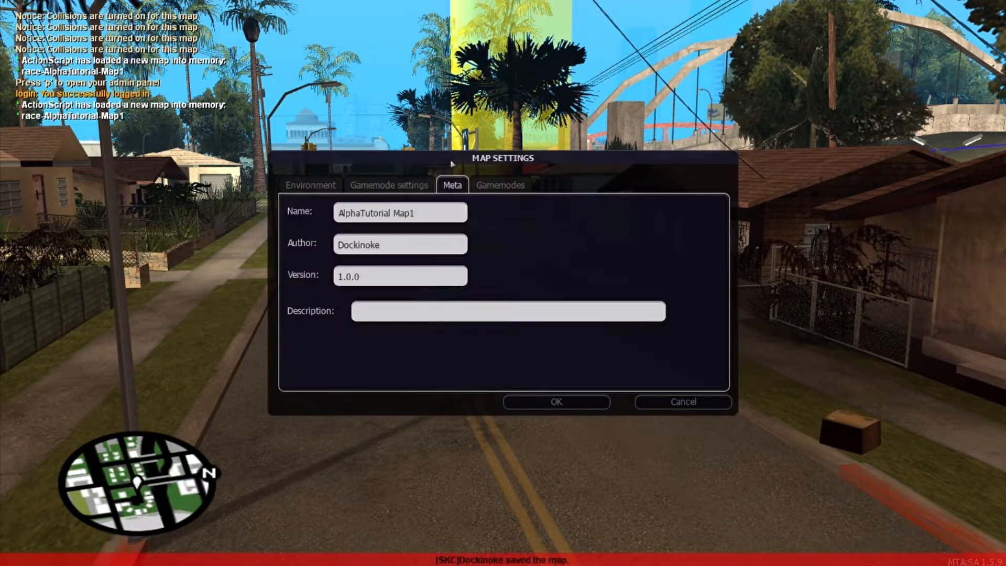
left_click(311, 185)
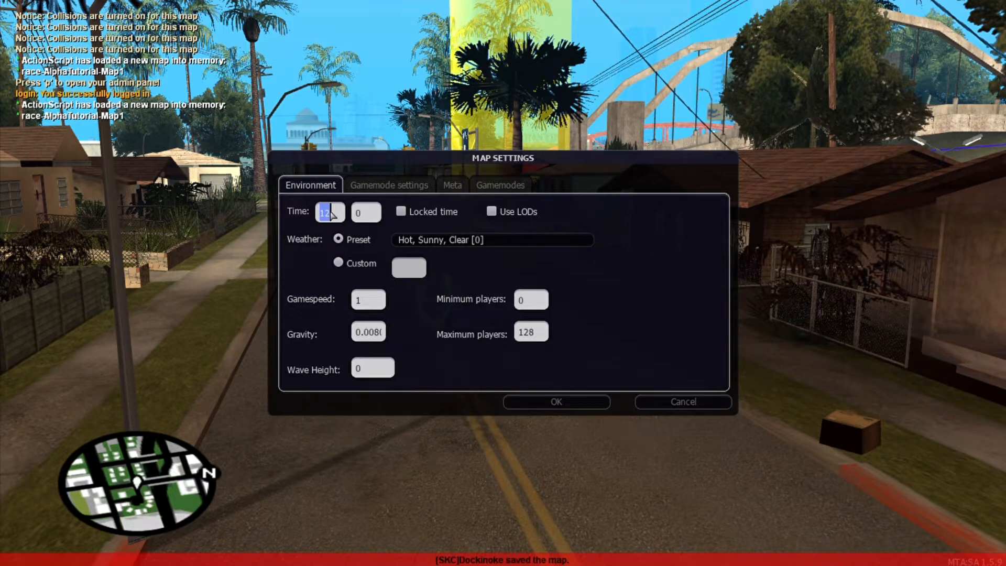
Step: Try hours 7 and 12 with Sunny Low Clouds, Hot Sunny Clear and Hot Cloudy weather
type("7")
left_click(449, 246)
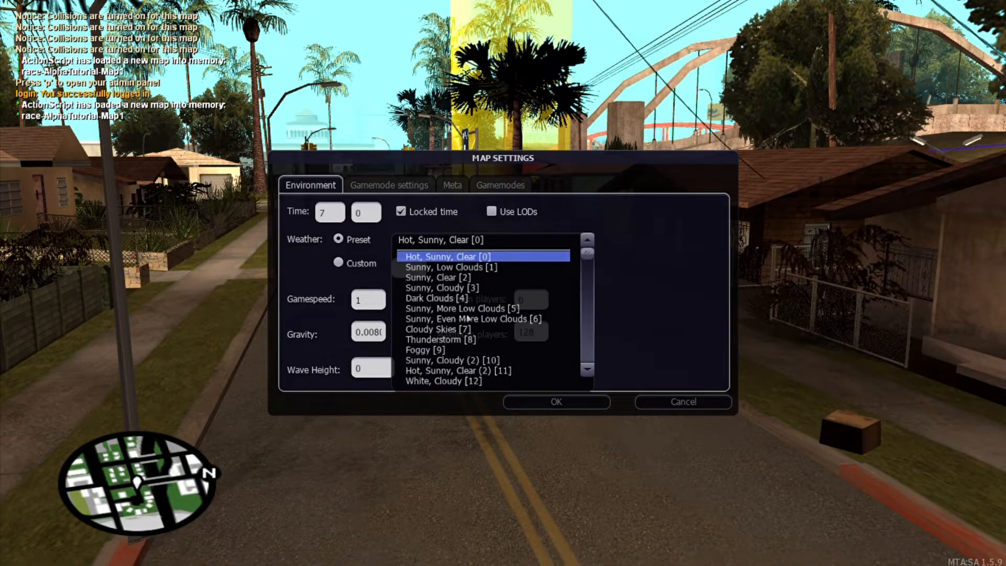
scroll(468, 318, "down", 3)
left_click(461, 328)
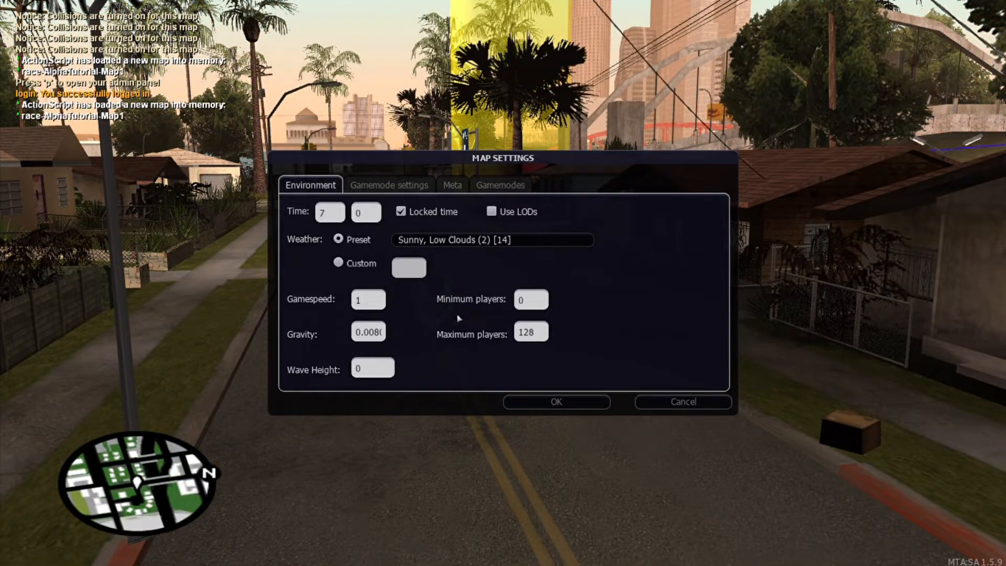
left_click(459, 244)
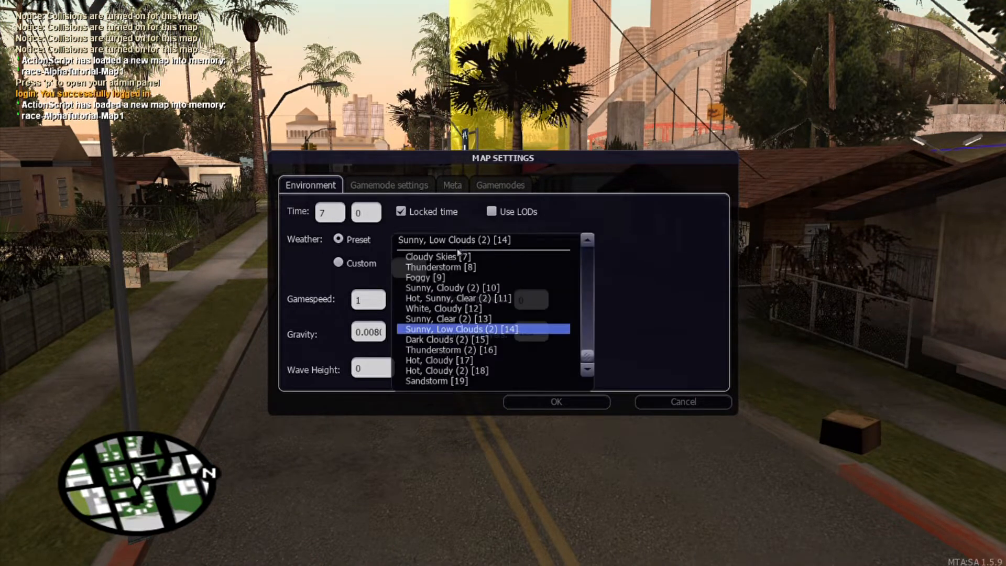
left_click(428, 225)
double_click(331, 213)
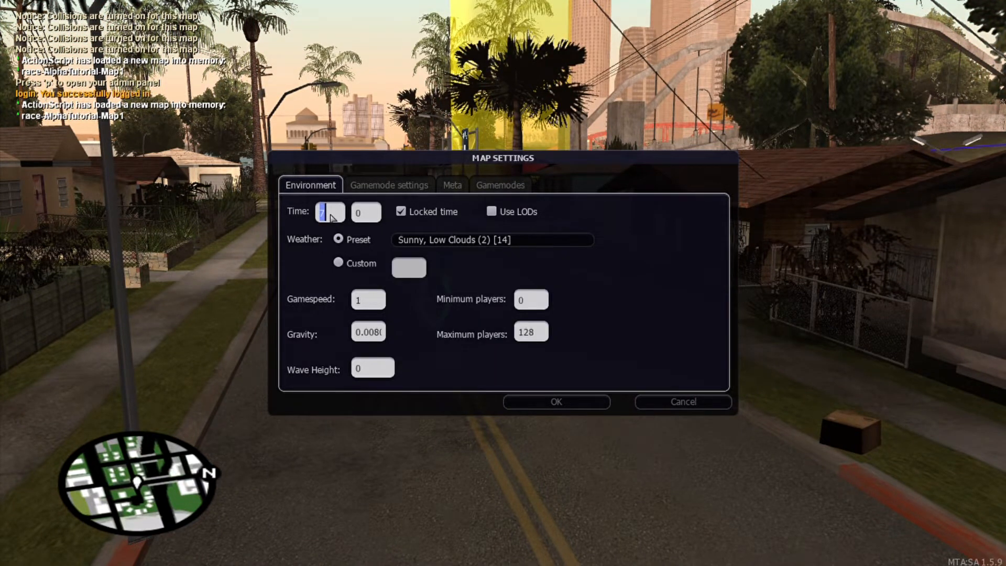
type("12")
left_click(422, 240)
scroll(450, 294, "up", 5)
left_click(450, 258)
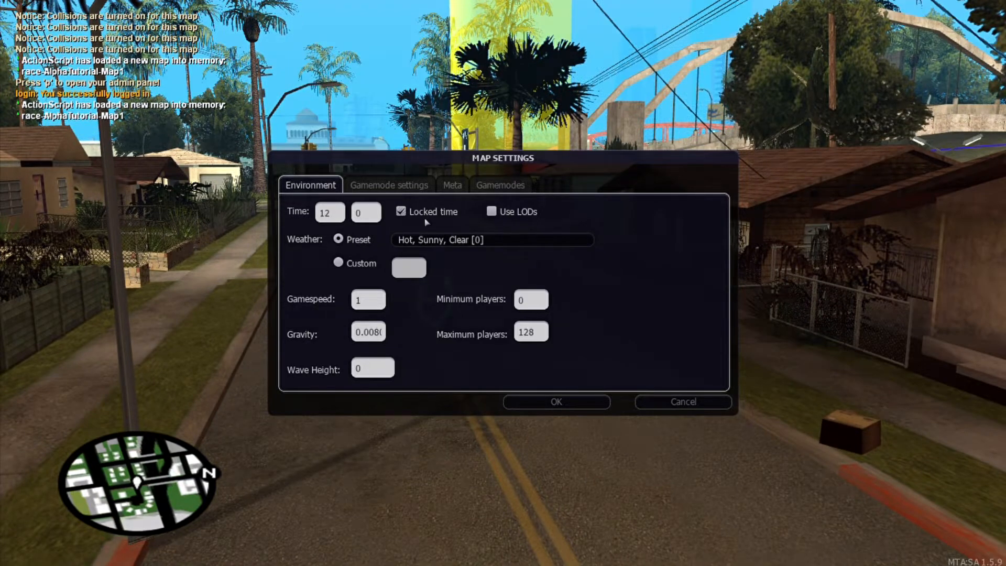
left_click(446, 242)
scroll(456, 287, "down", 3)
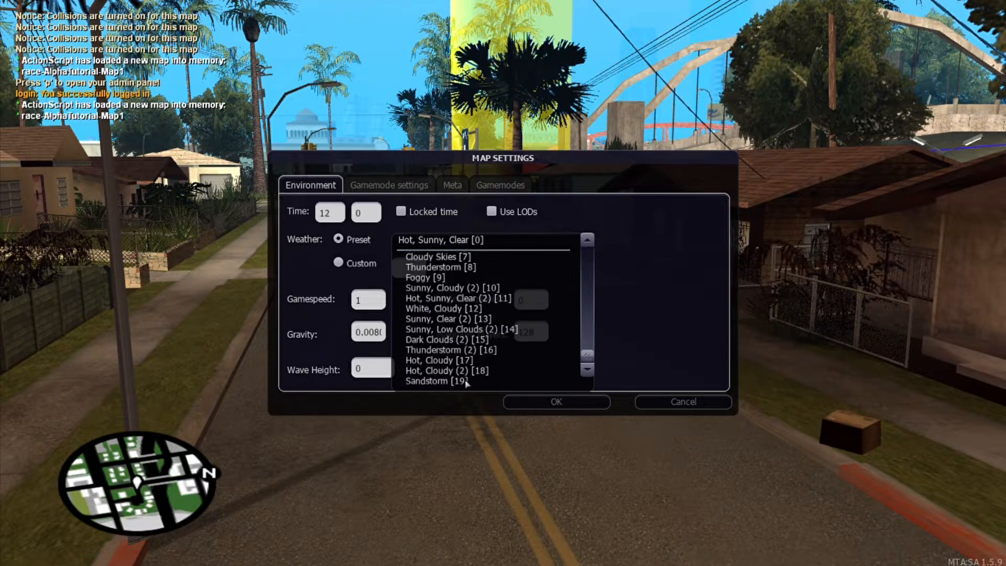
left_click(455, 360)
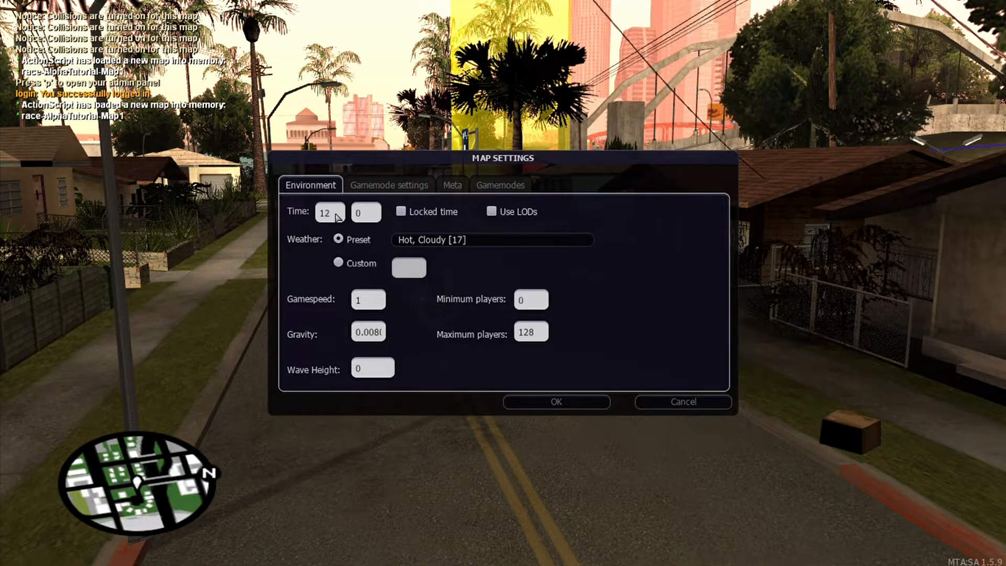
Step: Set the time to 6:25 with White, Cloudy [12] weather and apply
type("20")
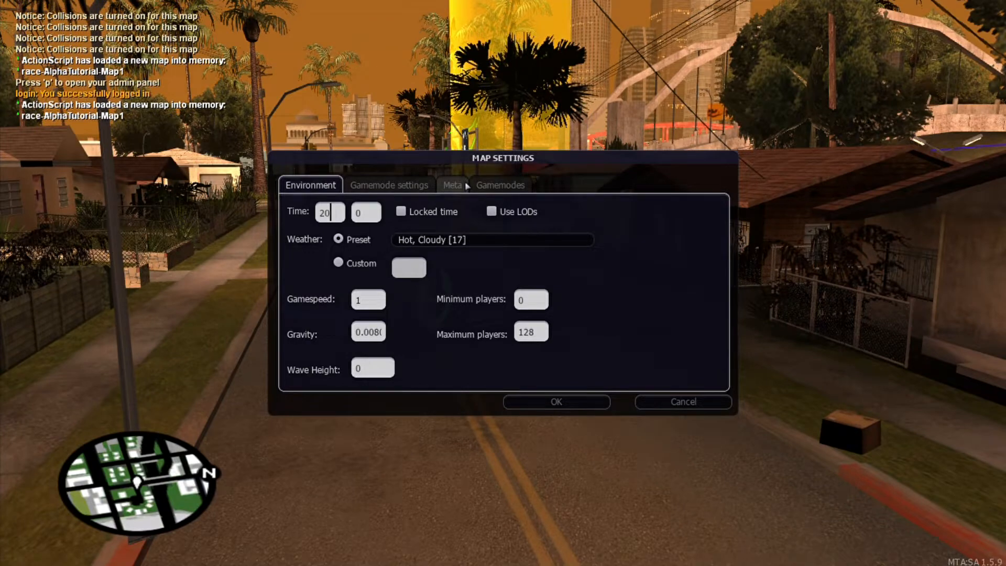
left_click(468, 238)
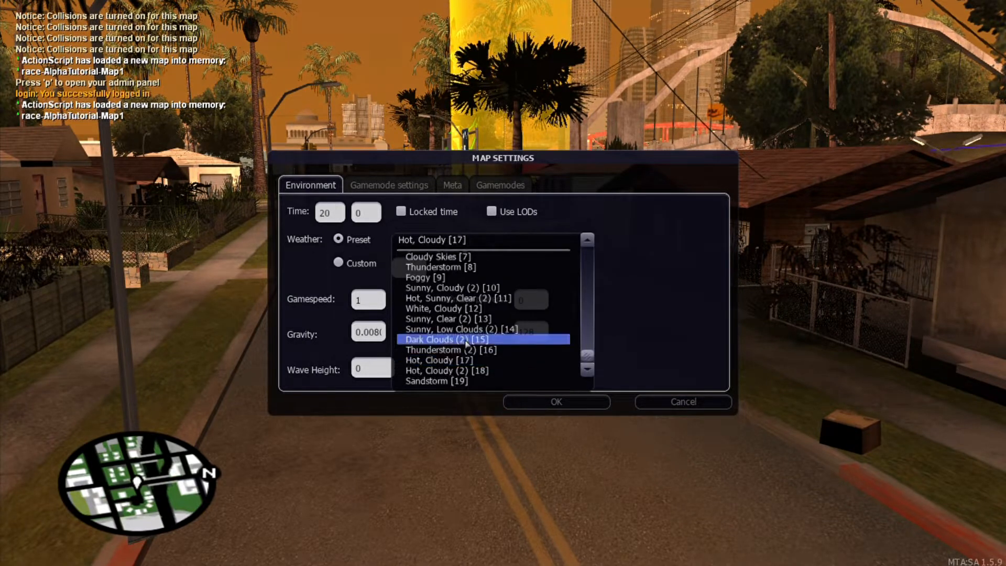
left_click(461, 339)
left_click(439, 240)
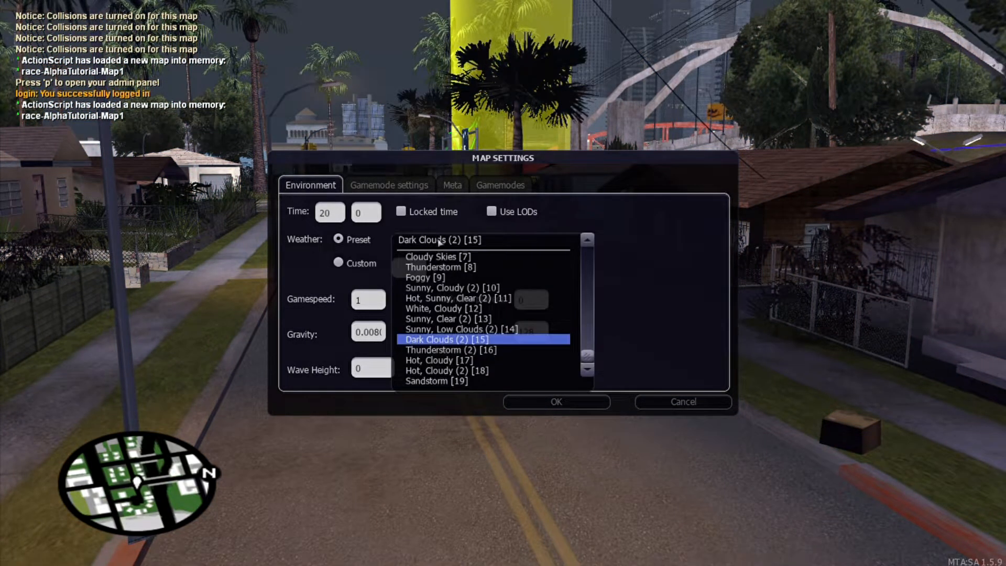
left_click(466, 309)
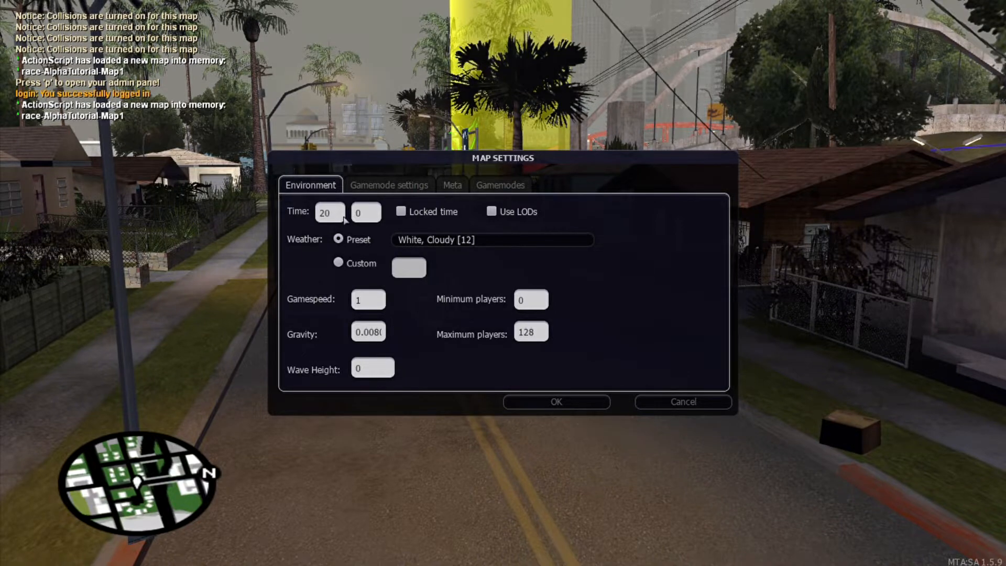
type("6")
left_click(379, 211)
type("25")
left_click(558, 408)
Step: Fly the camera past the Mesa pickup, then lock the map time in Map Settings
key("f")
key("w")
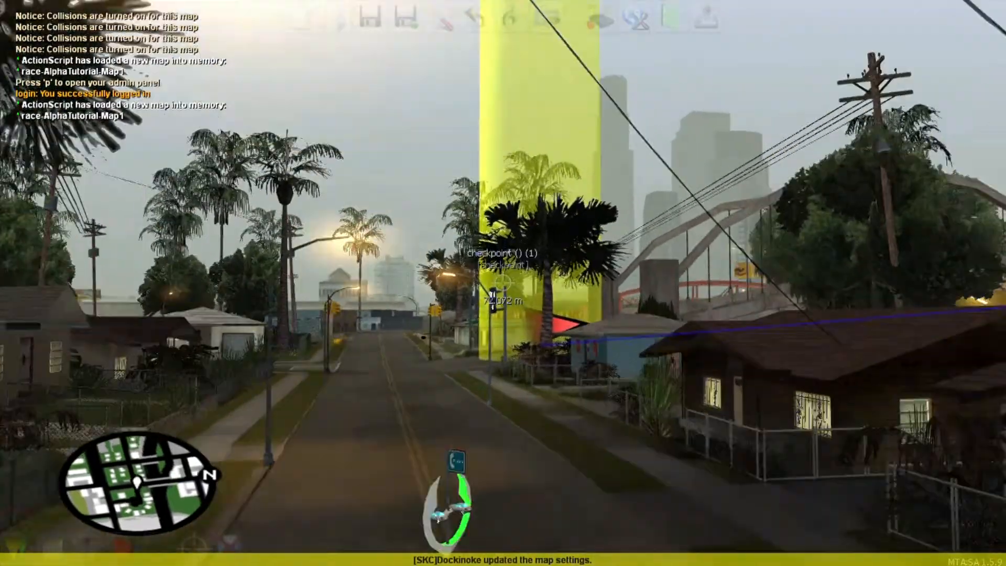
key("f")
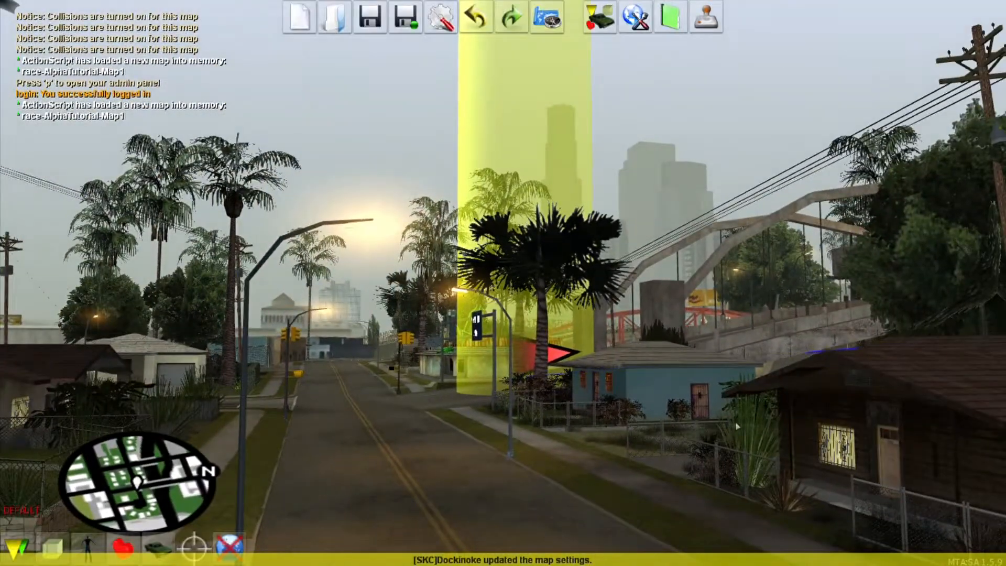
key("f")
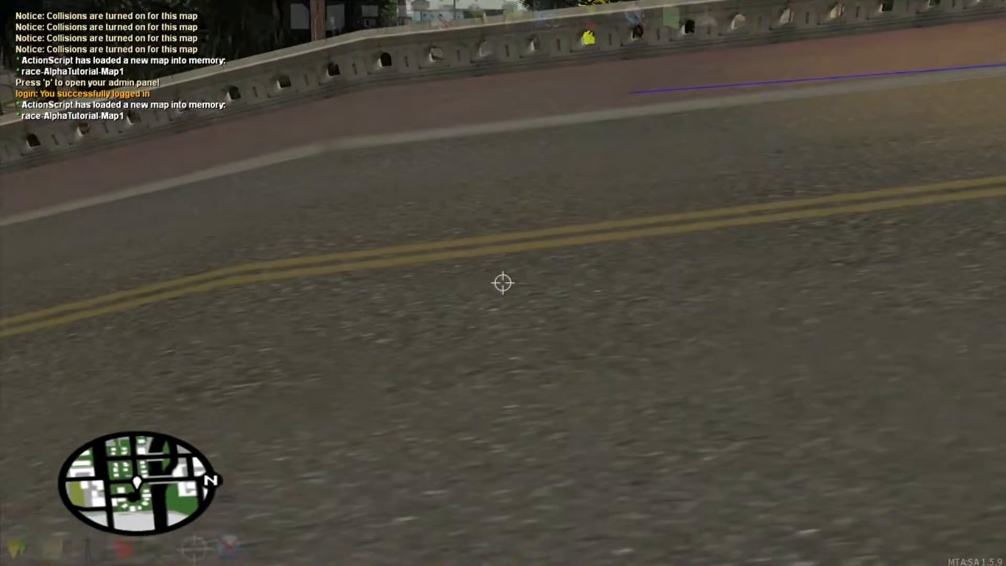
key("s")
key("f")
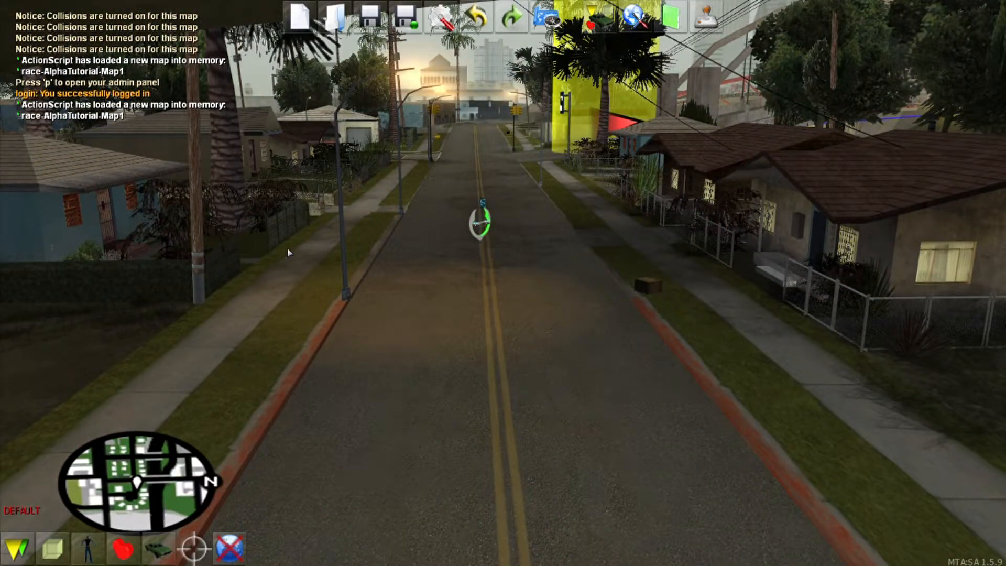
left_click(634, 19)
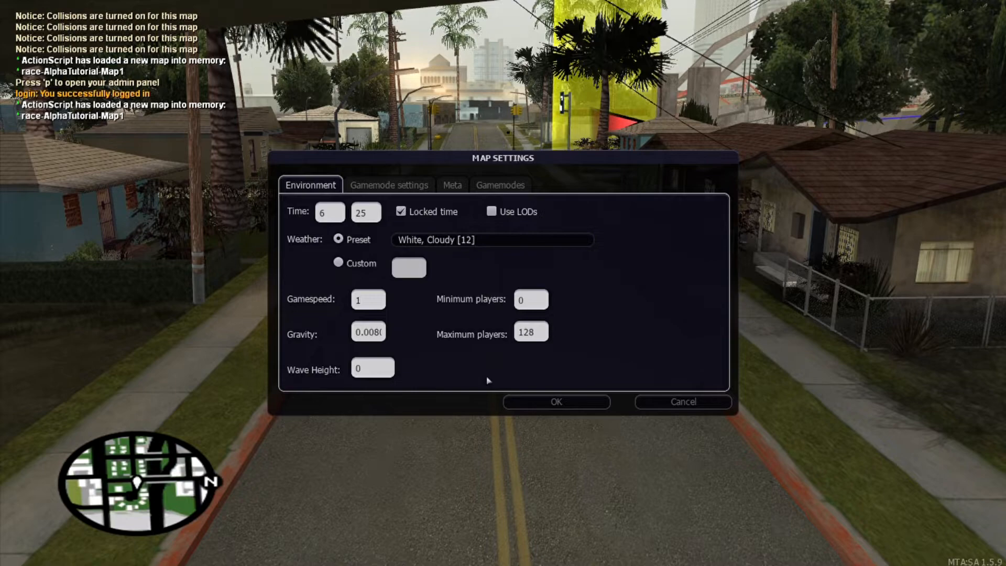
left_click(554, 403)
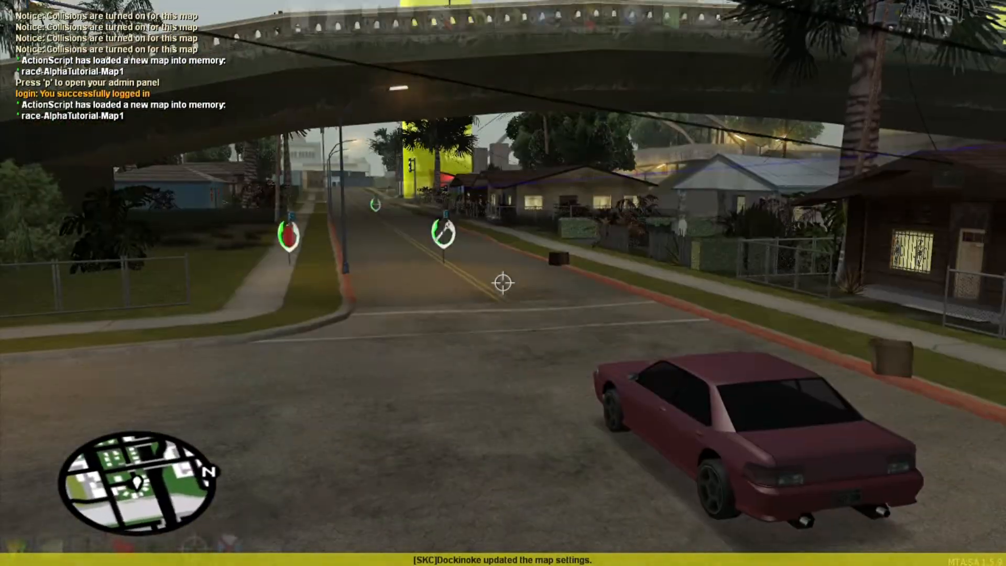
Step: Save the map and launch a full race test
key("f")
left_click(373, 27)
left_click(706, 18)
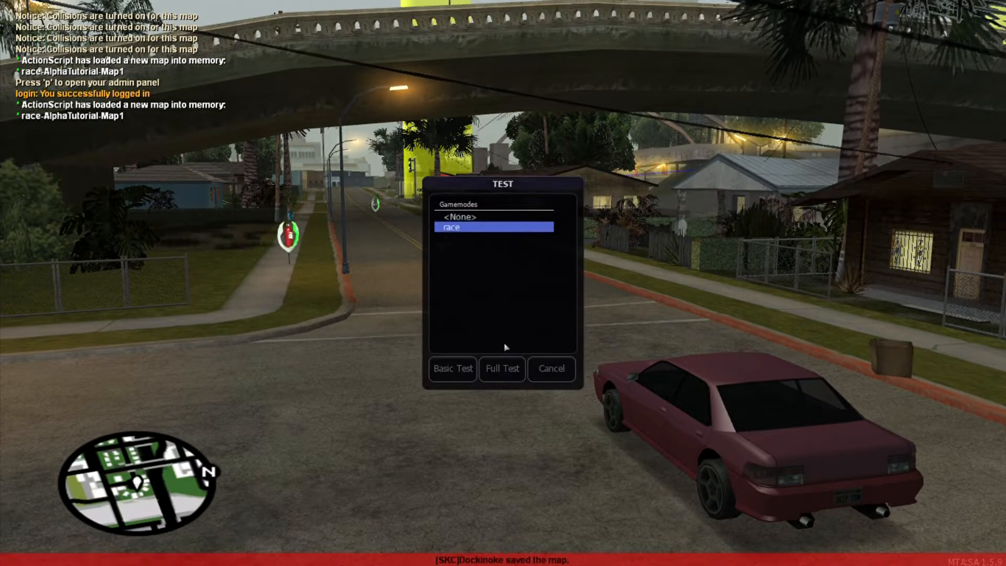
left_click(501, 368)
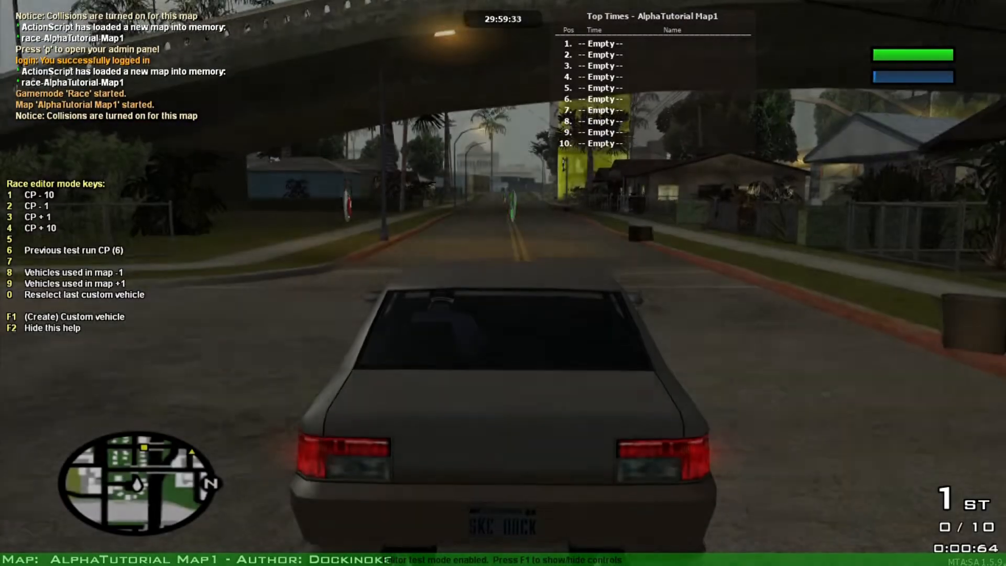
Step: Drive the car left toward the houses and into the Mesa vehicle-change pickup
key("w")
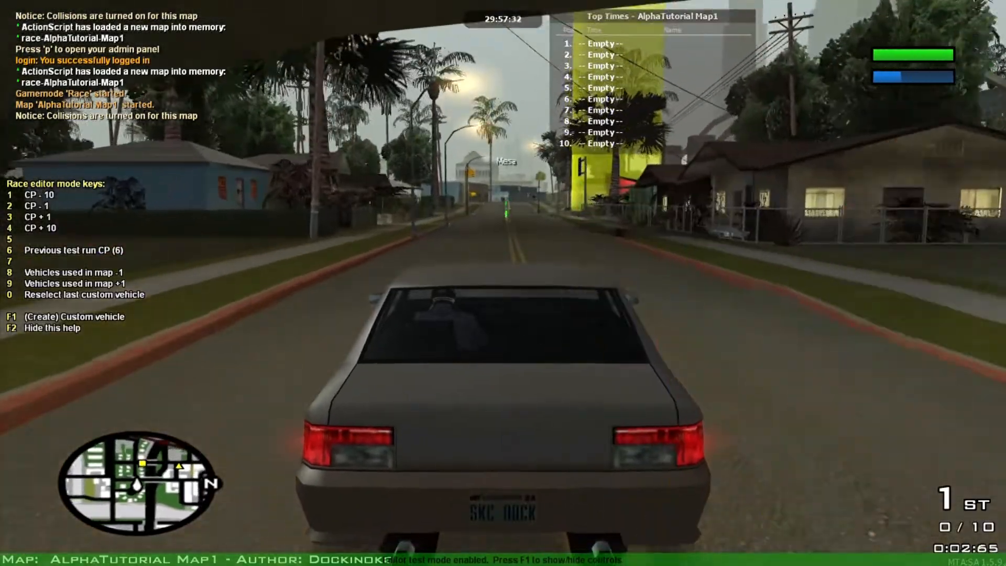
key("a")
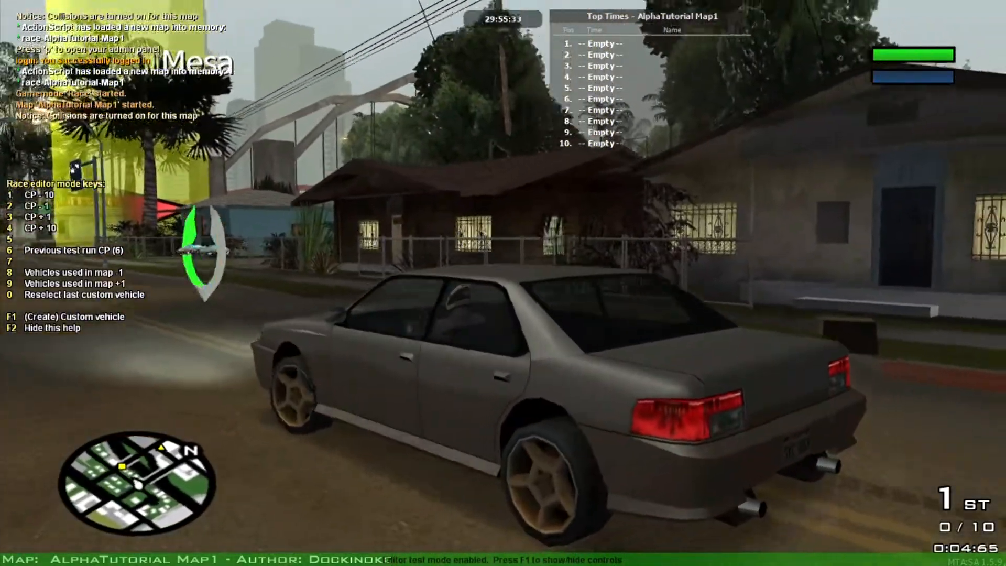
key("w")
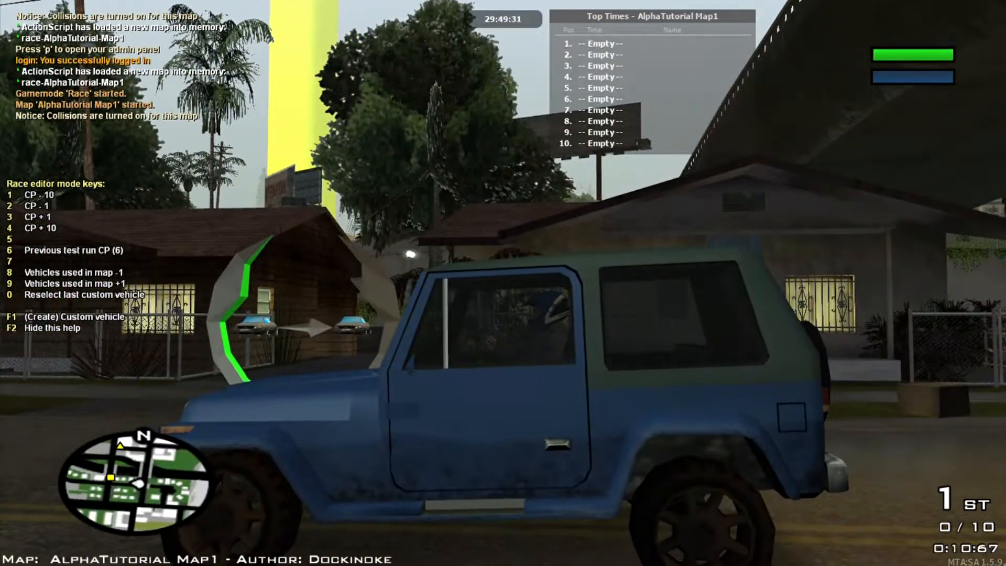
key("s")
key("s")
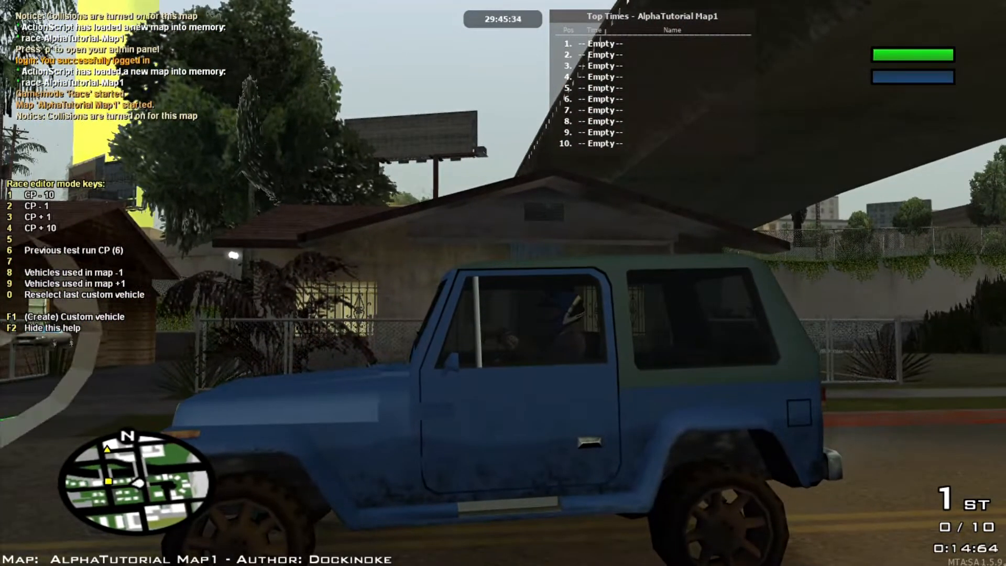
Step: Cycle vehicles with 9/8 and camera views, return to the Mesa, and open the F1 panel
key("9")
key("8")
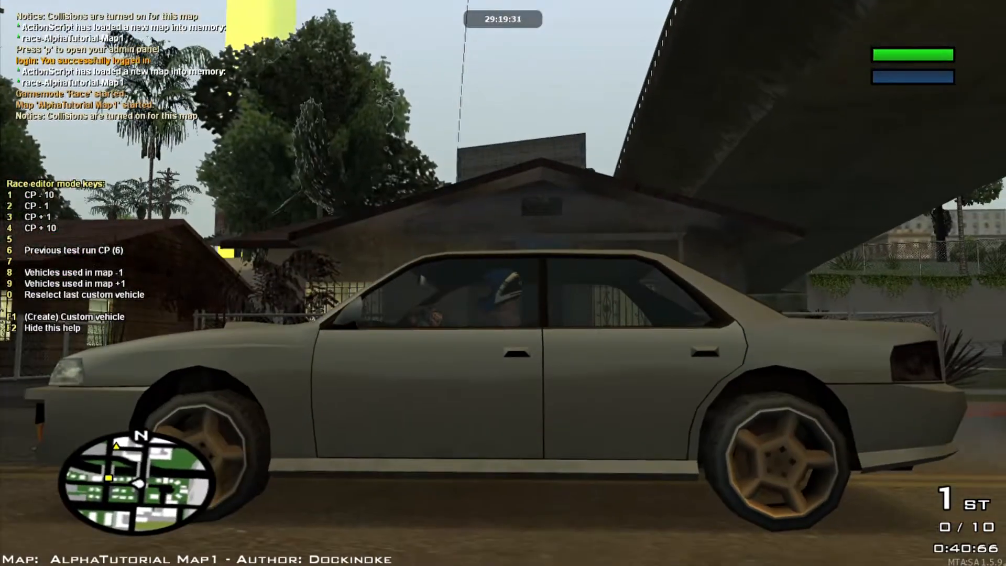
key("v")
key("v")
key("v")
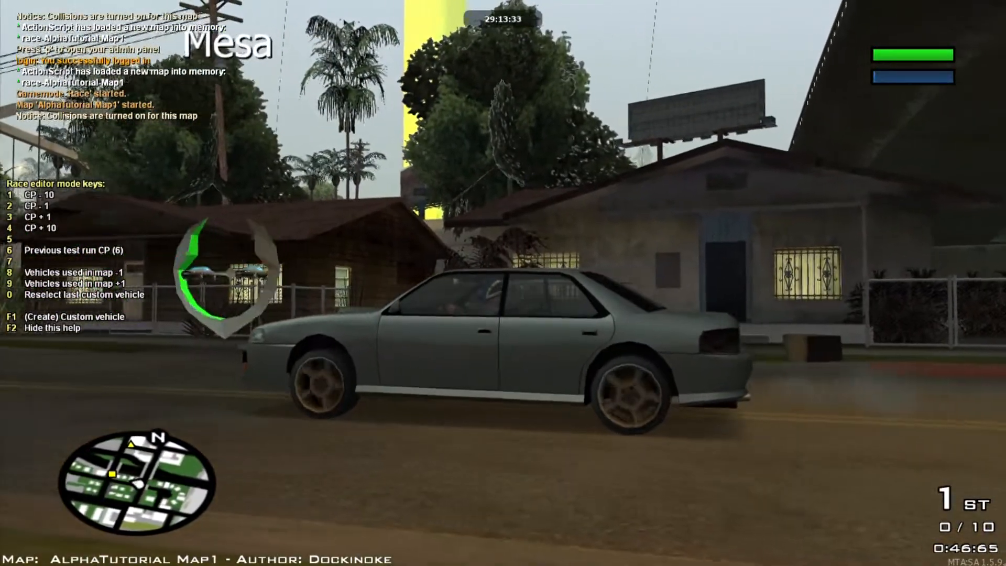
key("9")
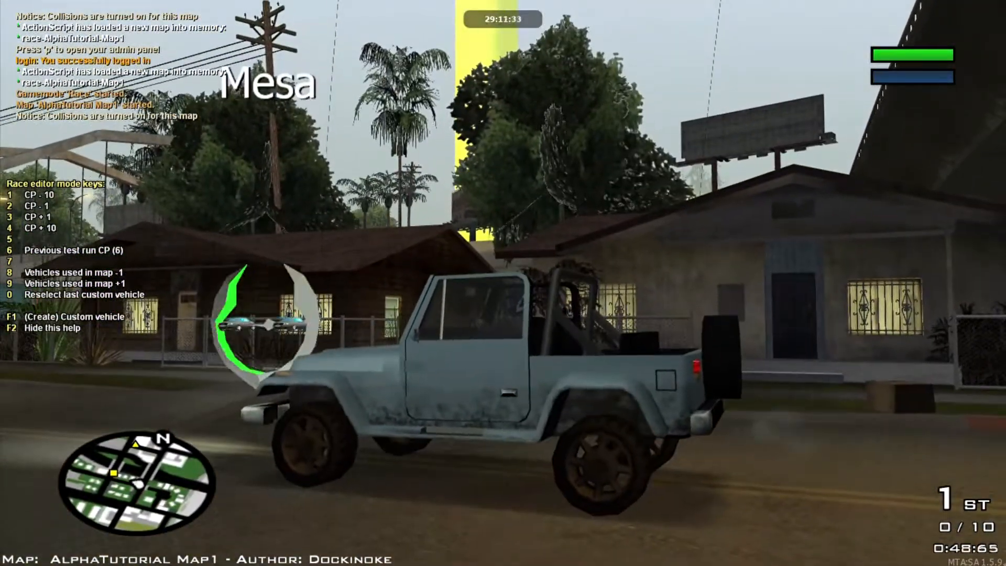
key("F1")
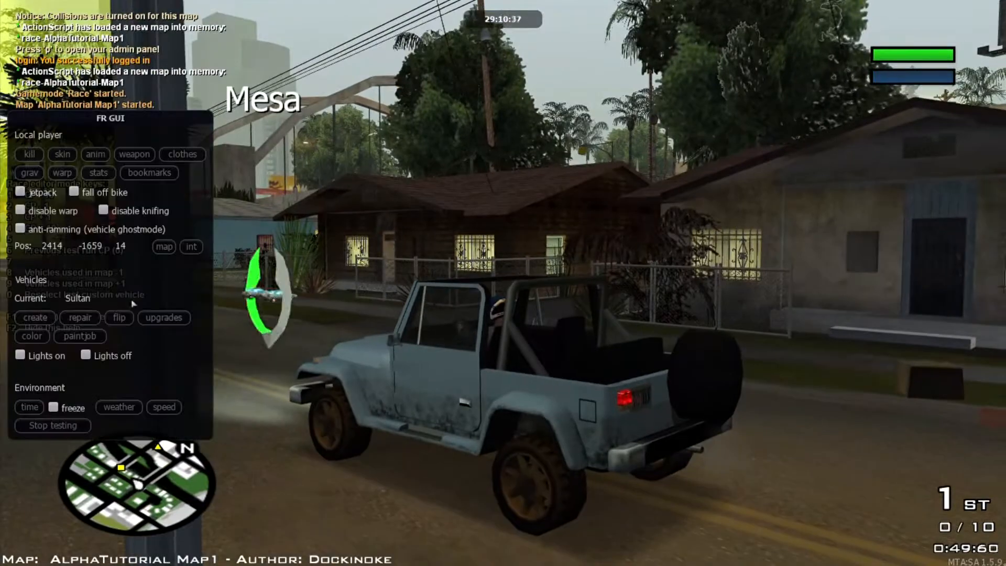
Step: Stop the test drive and select the Mesa vehicle-change pickup by the house
left_click(81, 426)
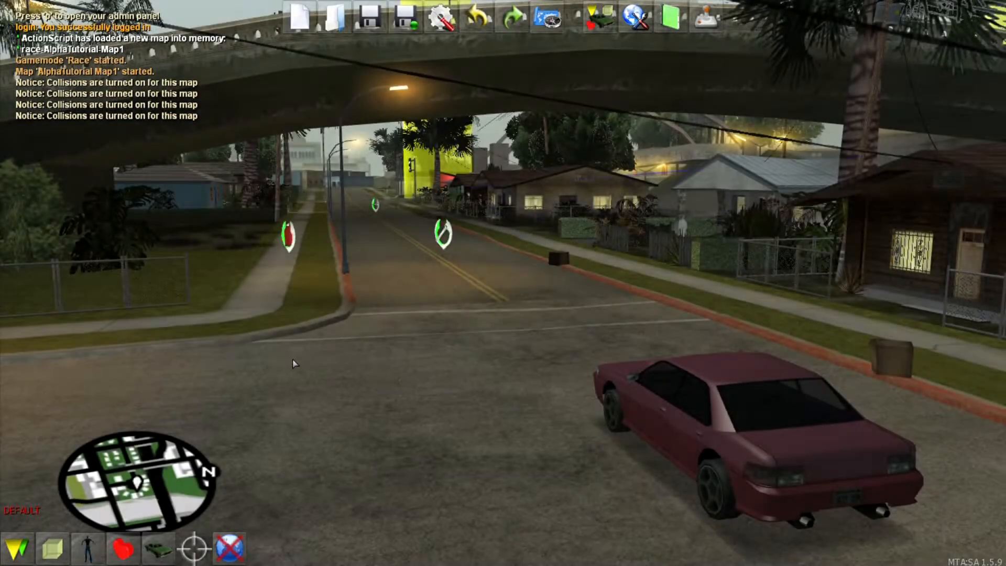
key("s")
key("w")
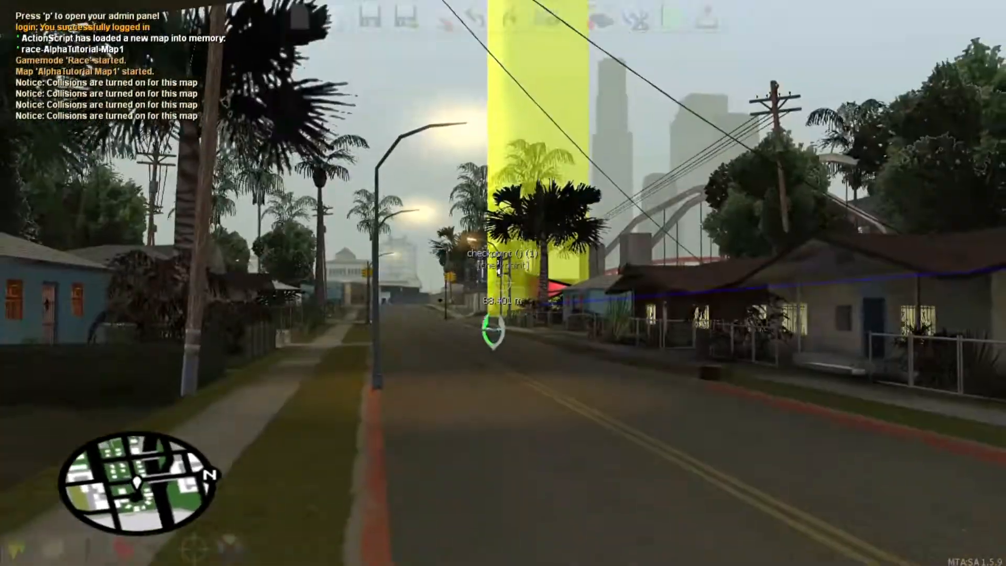
key("a")
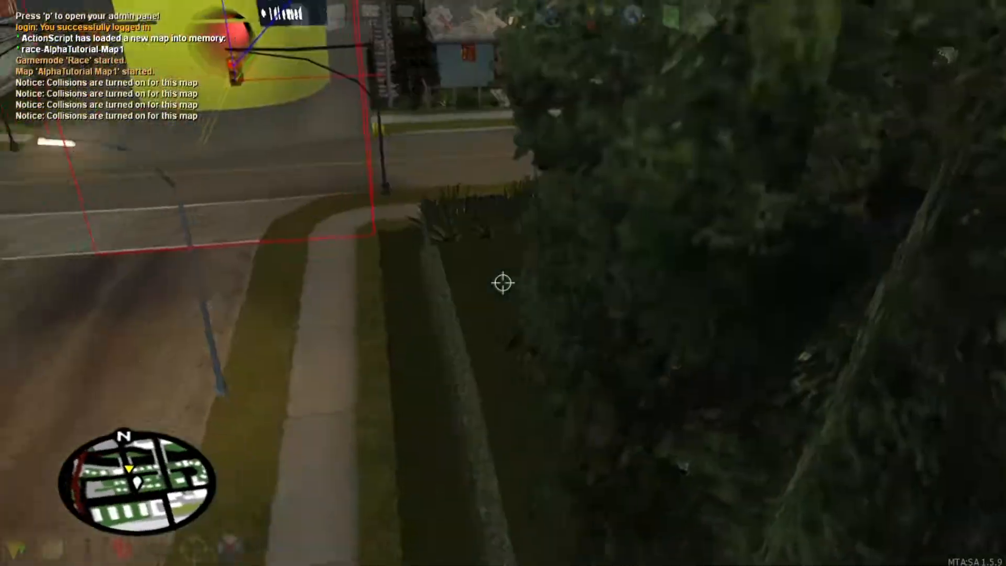
left_click(501, 283)
key("w")
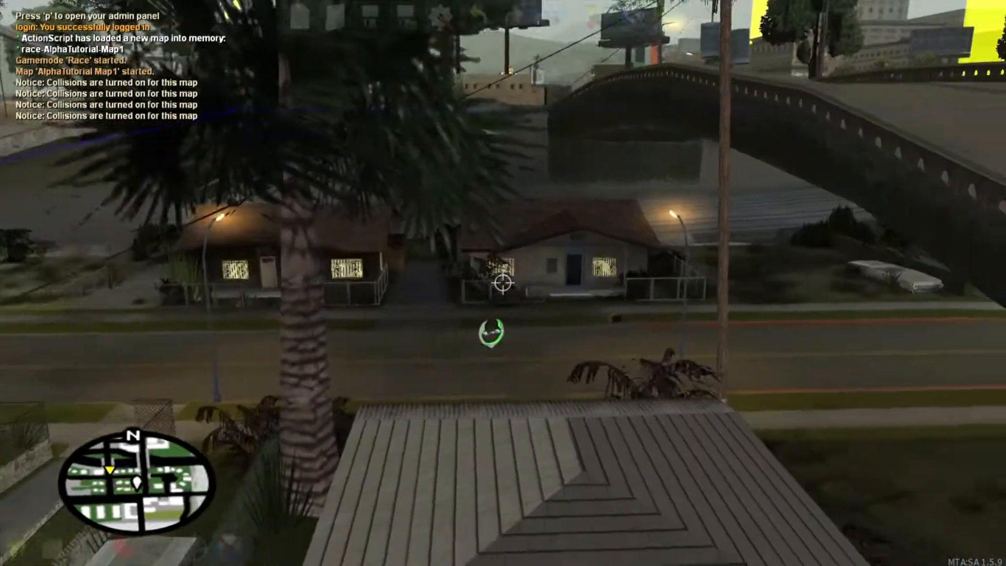
left_click(503, 282)
Step: Clone the Mesa pickup, raise the clone, and set its vehicle to Voodoo (412)
key("ctrl+c")
key("Page_Up")
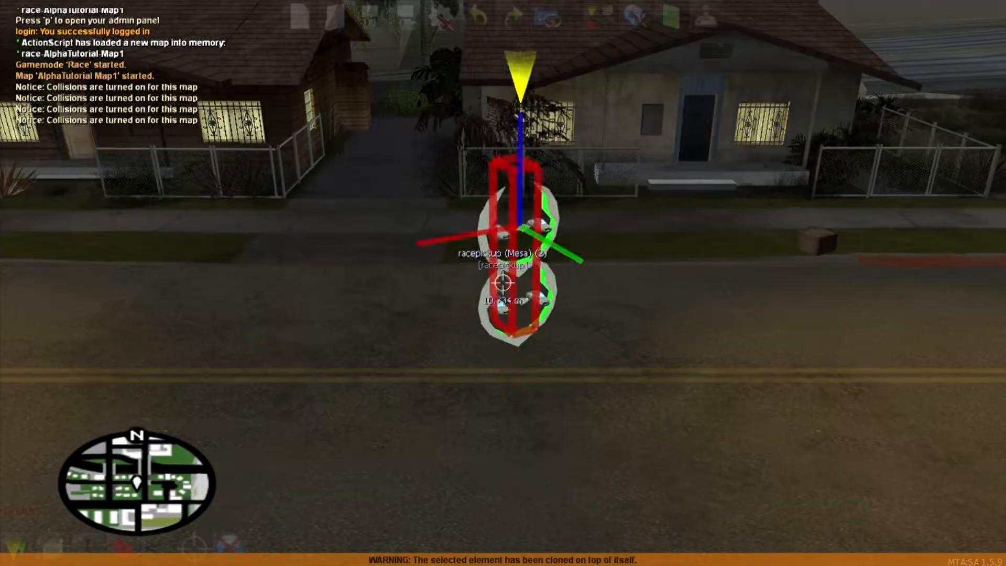
key("F3")
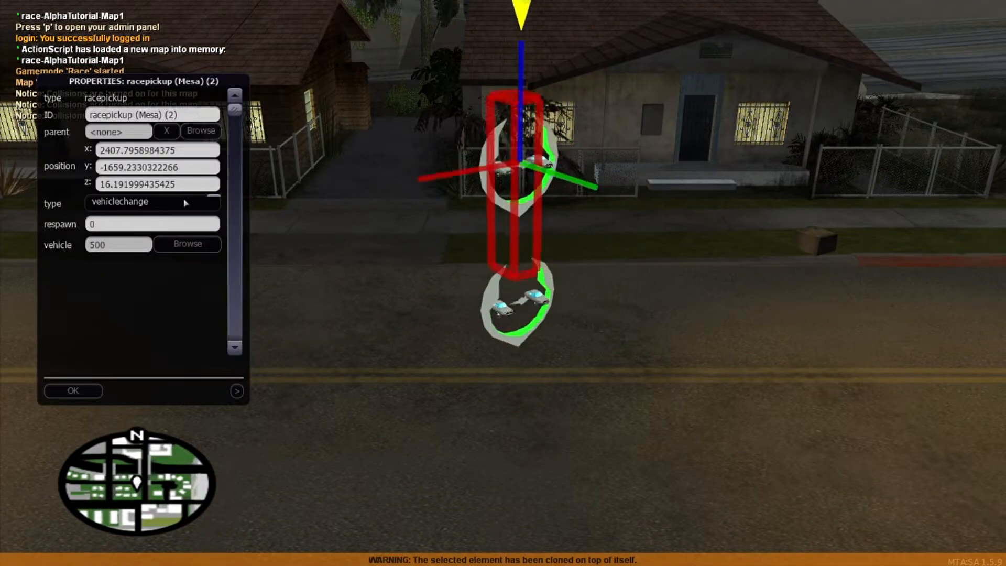
left_click(187, 244)
left_click(152, 200)
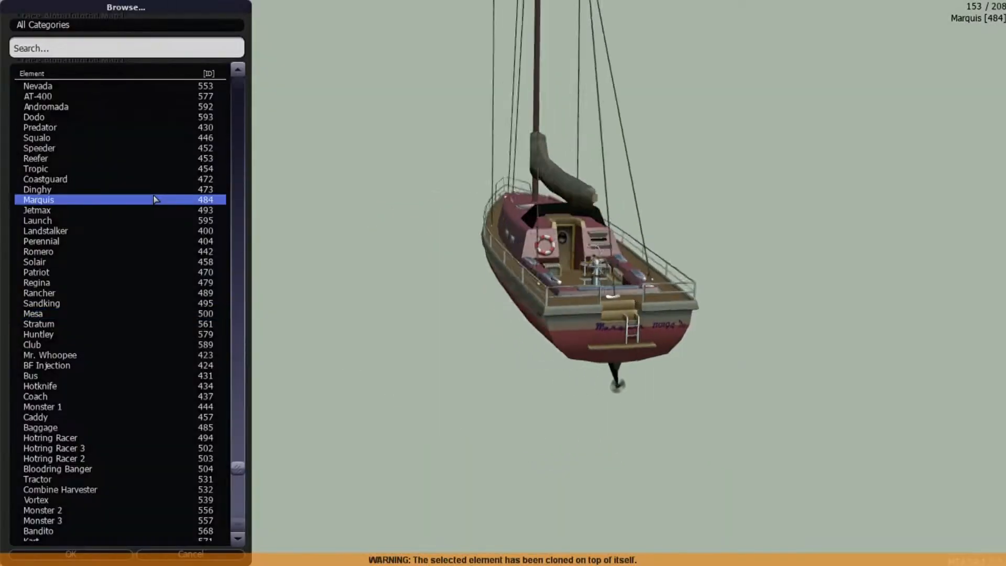
left_click(99, 129)
scroll(103, 121, "up", 17)
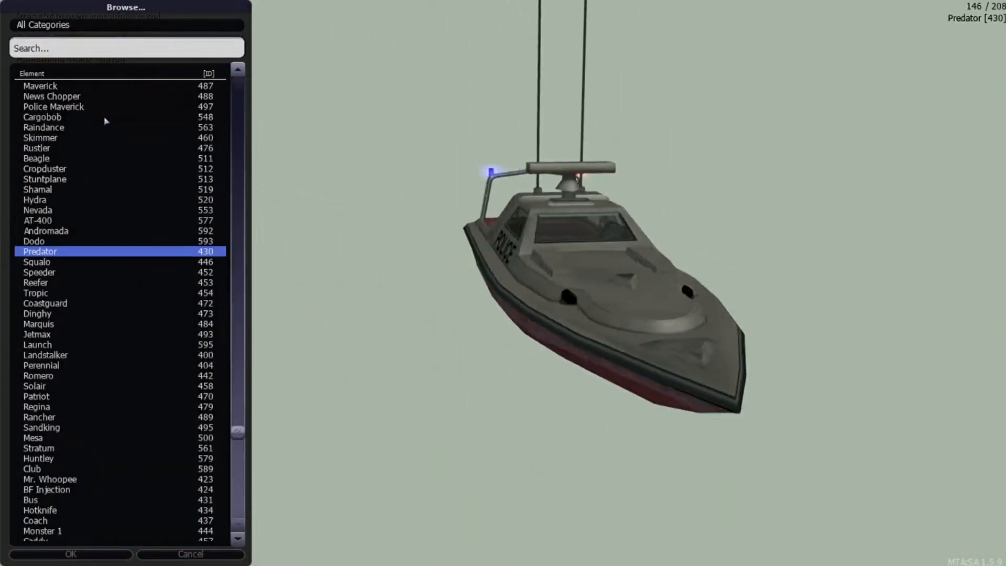
left_click(104, 140)
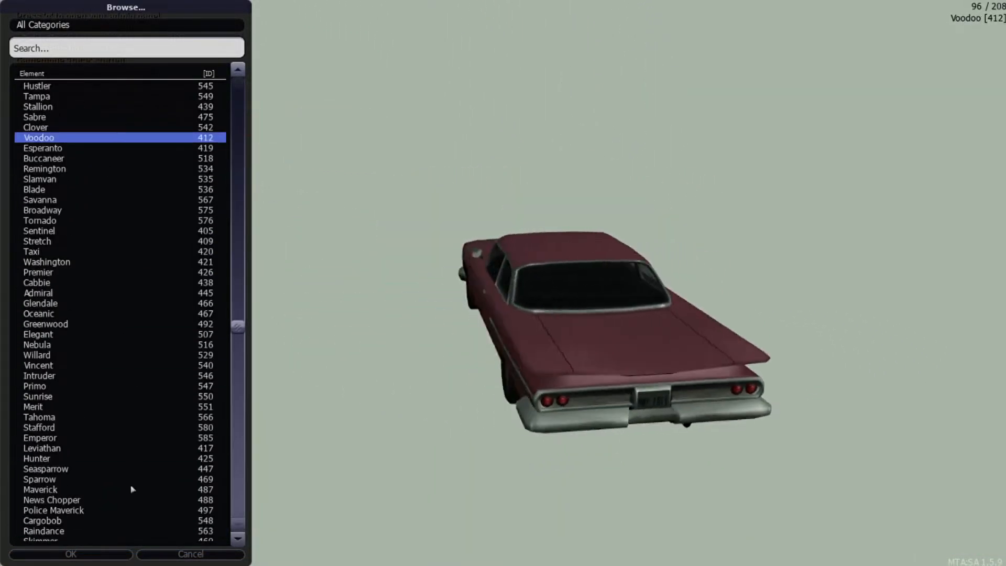
left_click(125, 553)
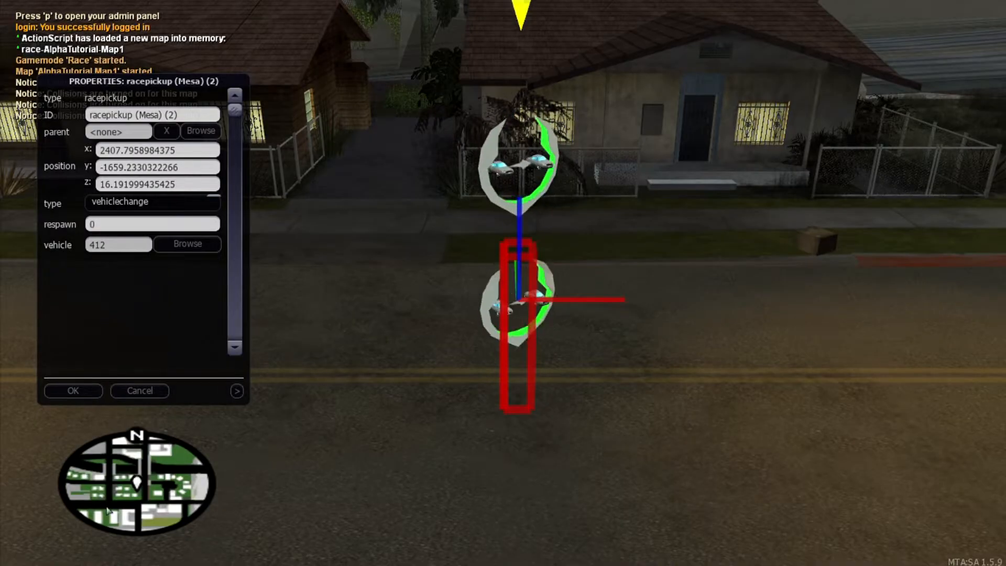
left_click(73, 391)
Step: Clone the Voodoo pickup higher and set the new clone's vehicle to Flash (565)
key("Page_Up")
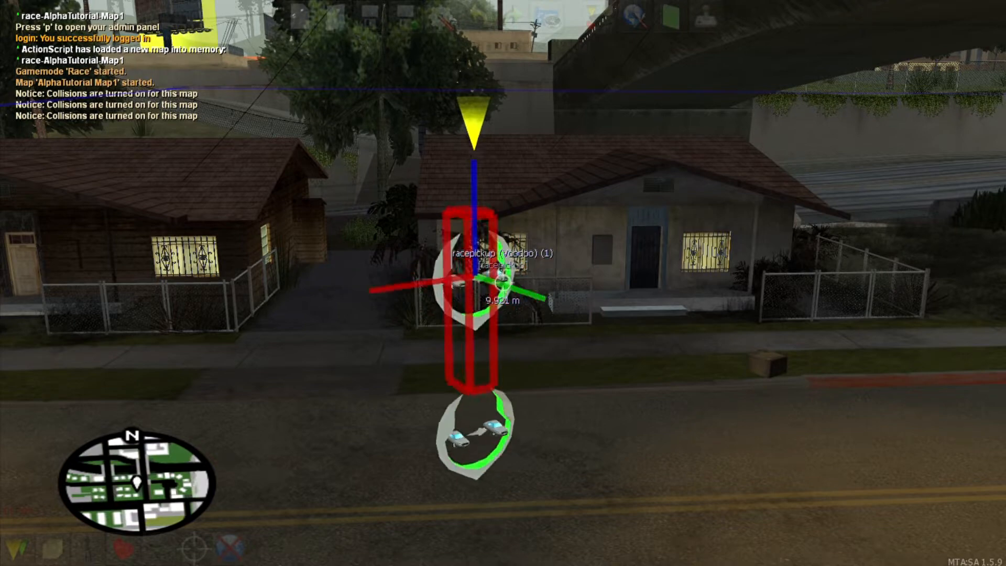
key("c")
key("Page_Up")
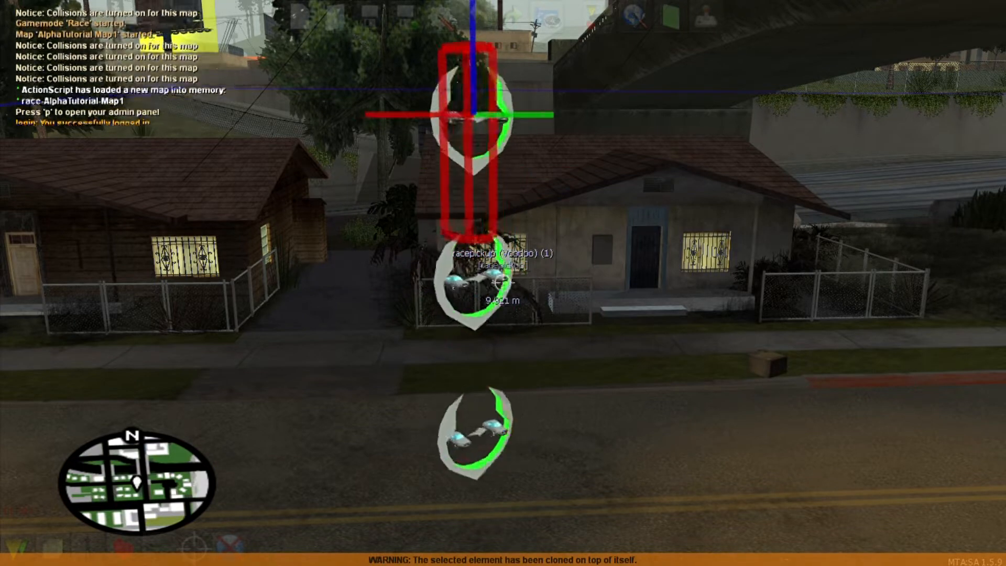
key("F3")
left_click(175, 251)
left_click(33, 119)
left_click(117, 553)
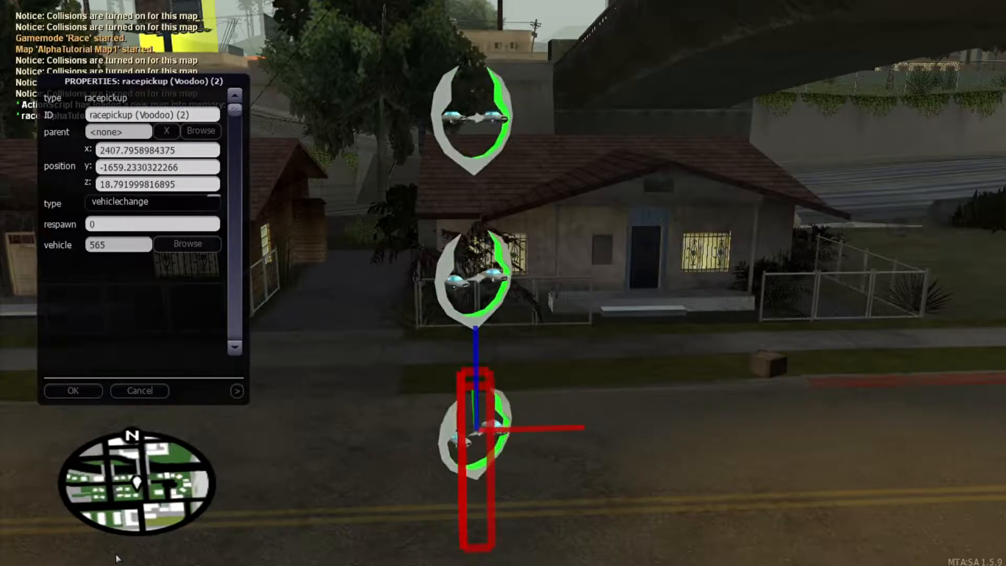
left_click(93, 391)
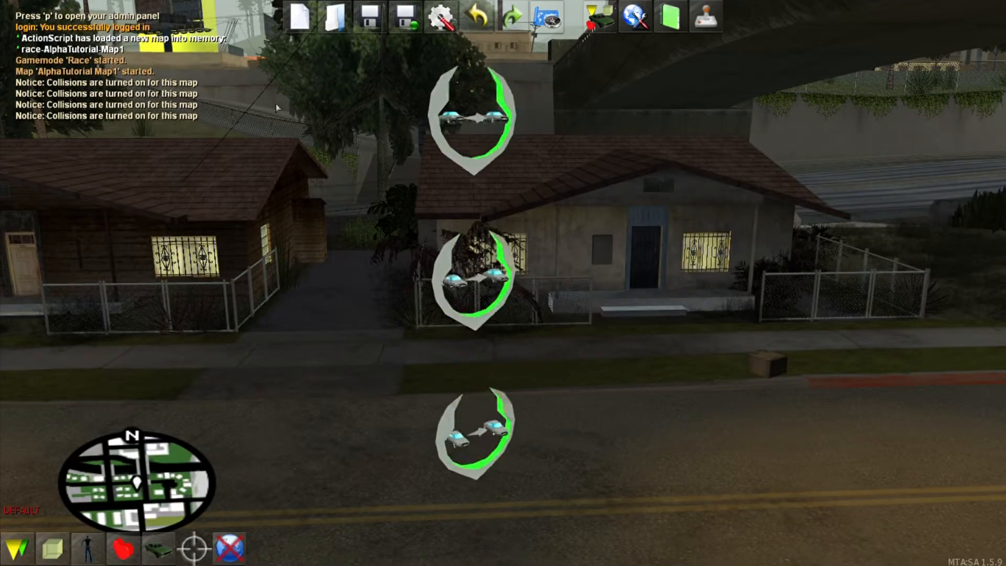
left_click(697, 4)
left_click(502, 368)
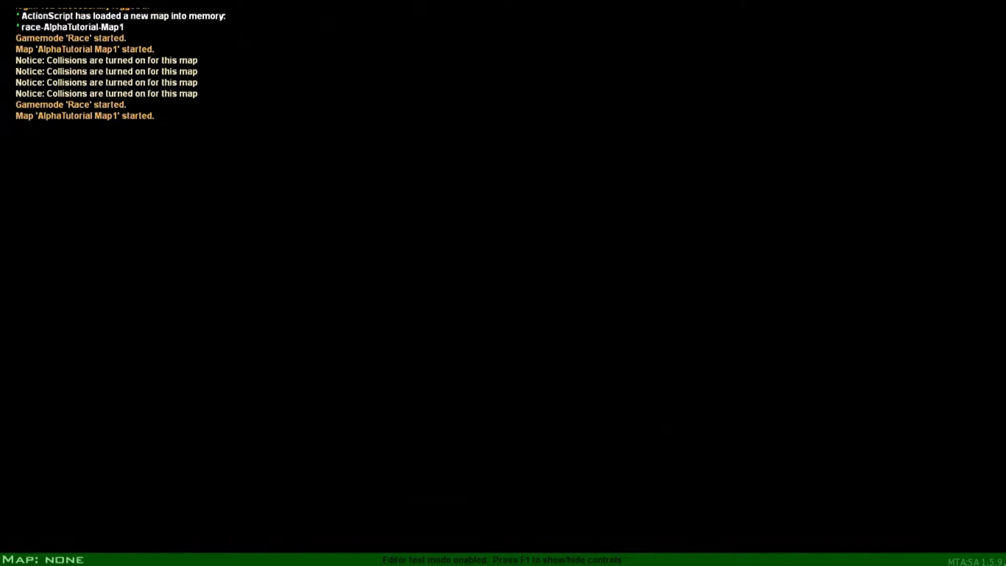
key("w")
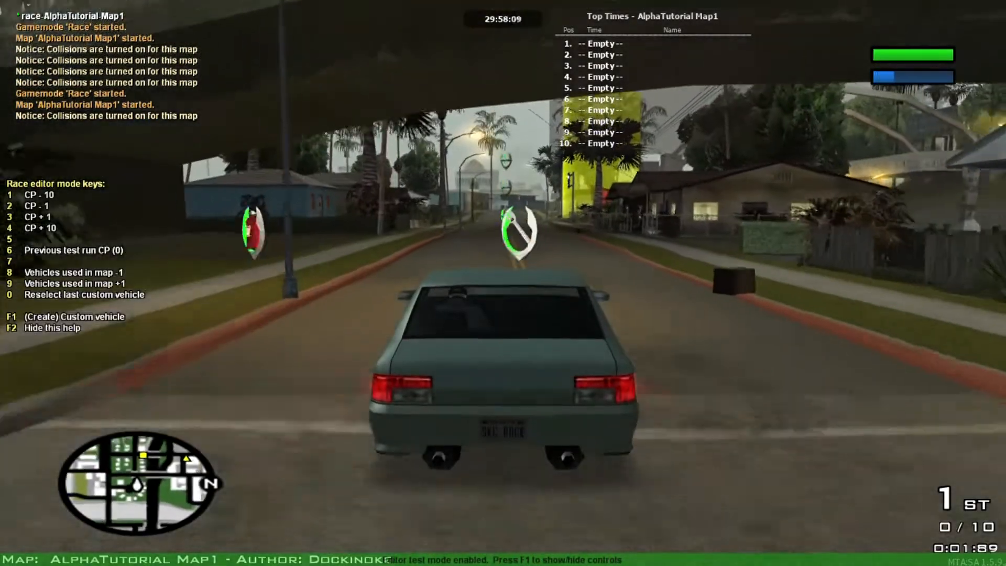
key("w")
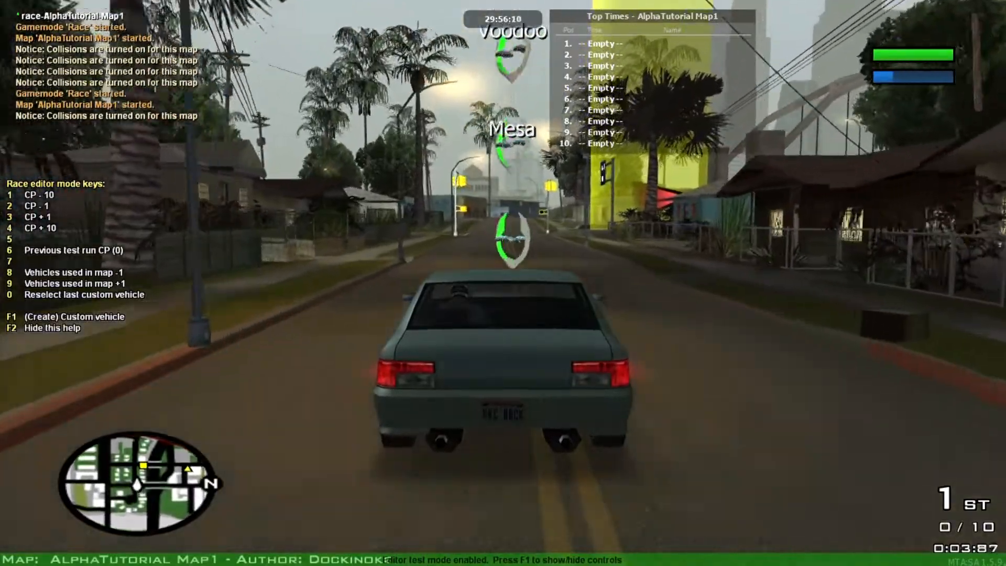
key("s")
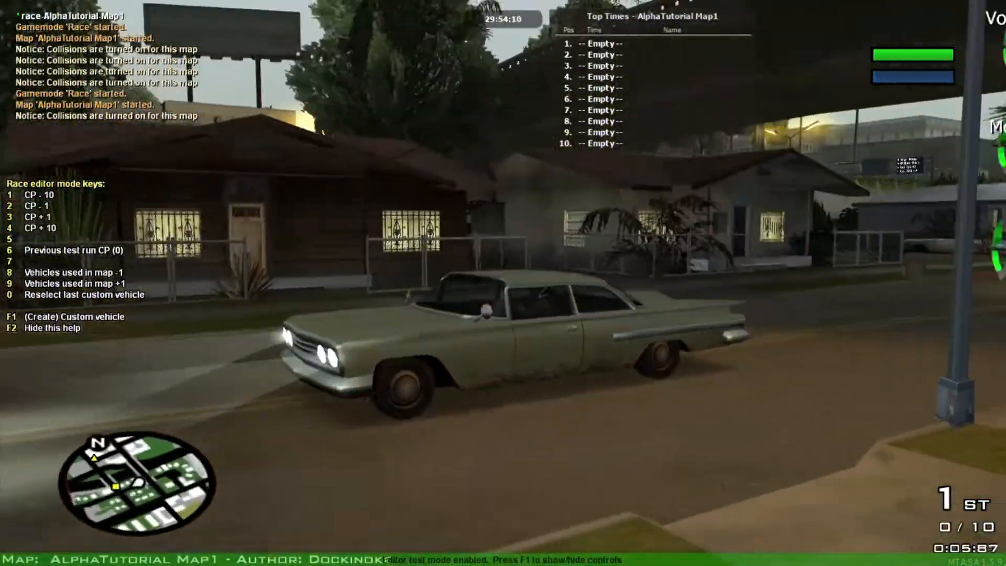
key("s")
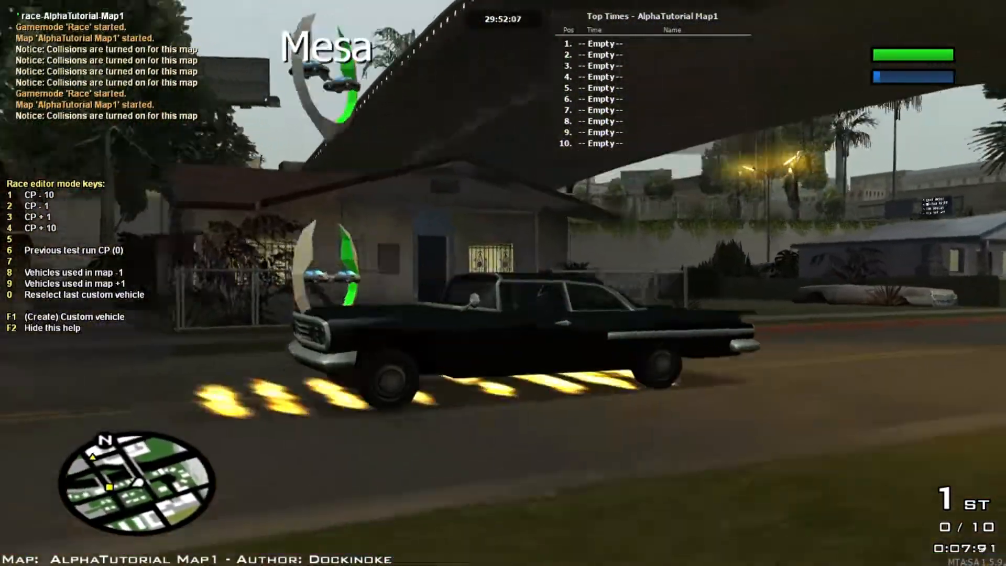
key("s")
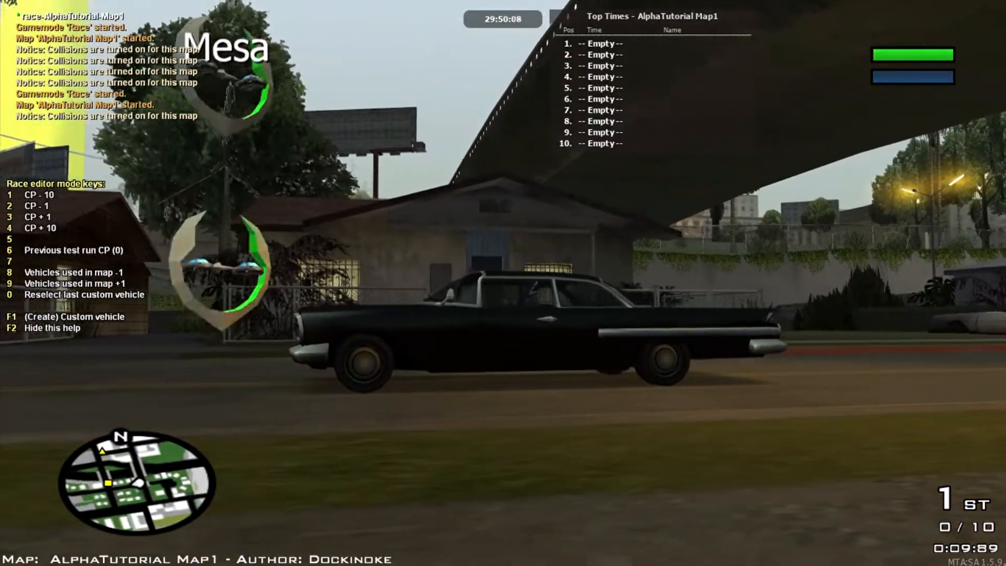
key("s")
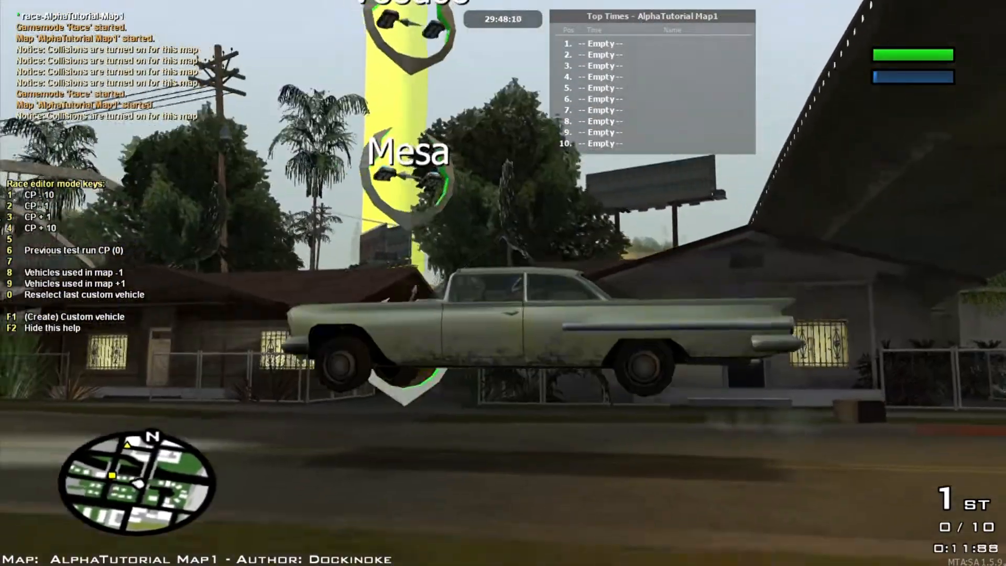
key("F1")
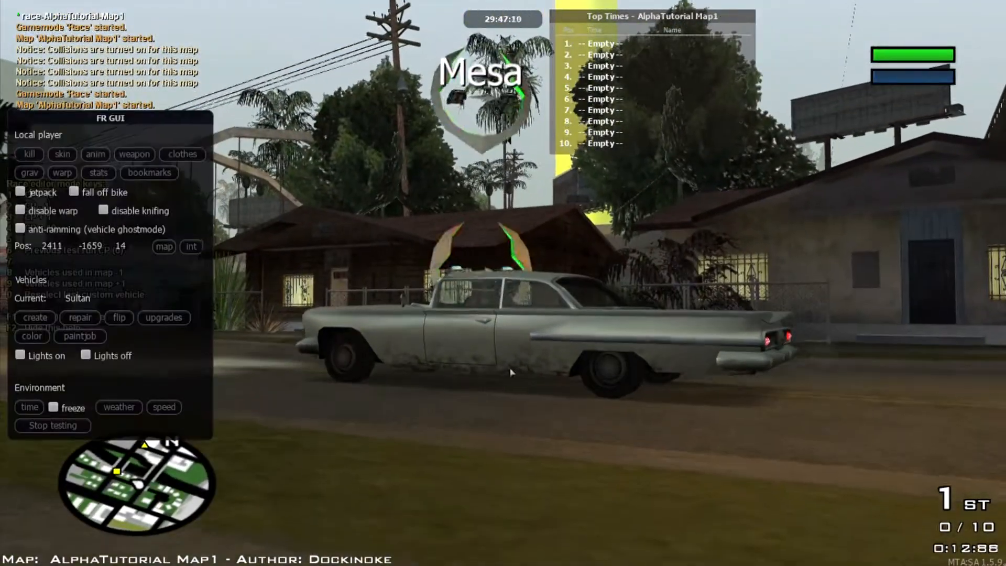
left_click(64, 426)
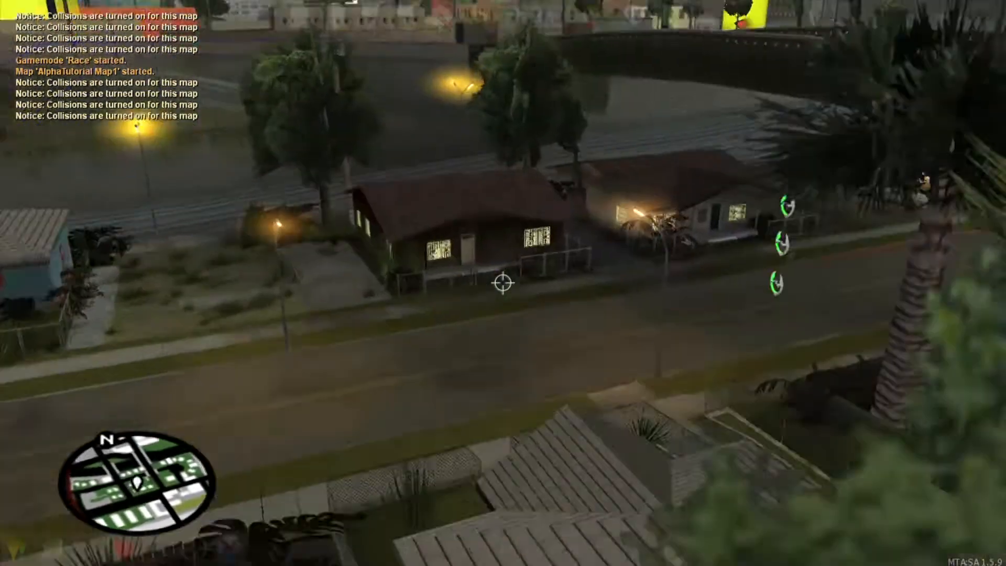
key("w")
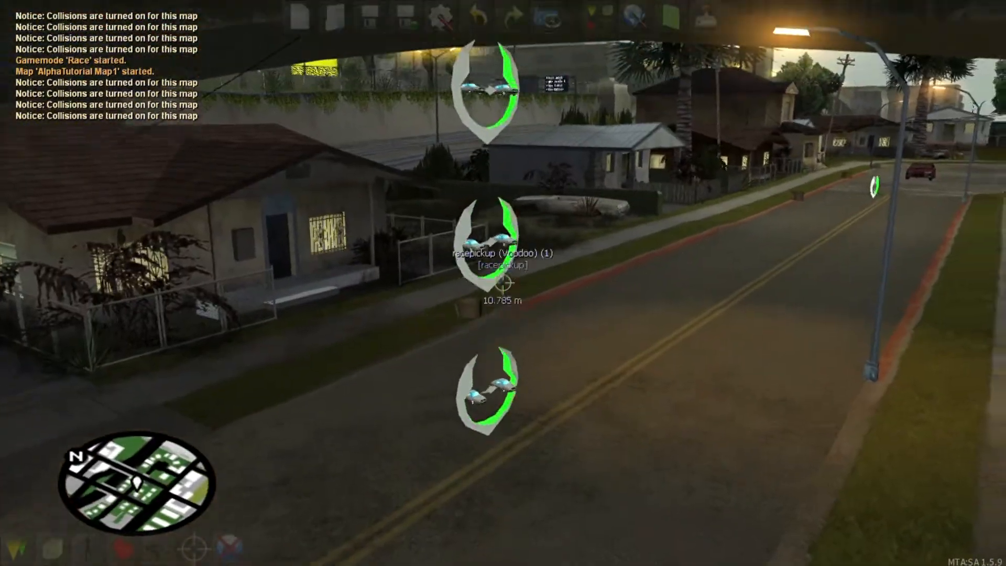
left_click(502, 283)
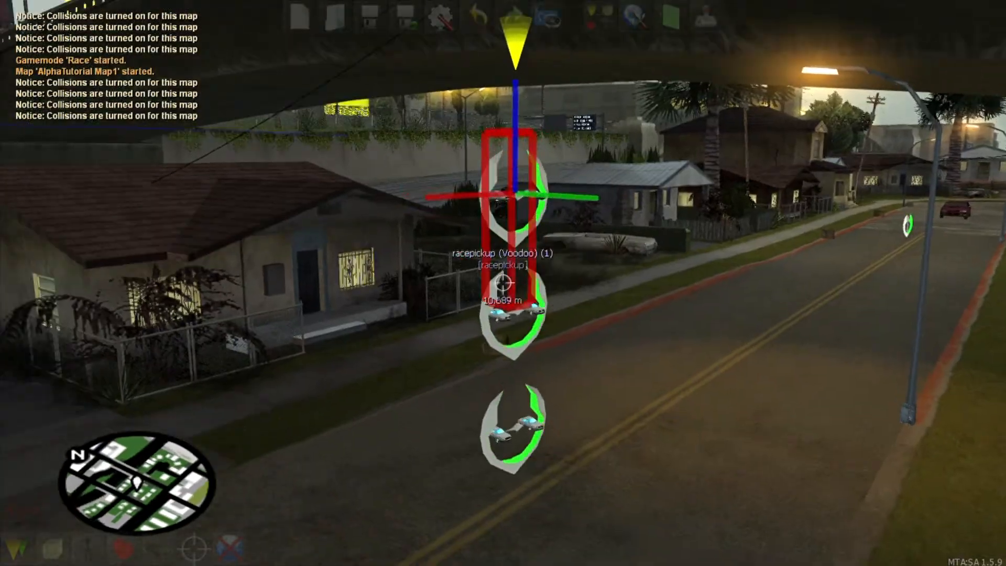
Step: Clone the Voodoo pickup and a Mesa pickup upward to extend the stack
left_click(503, 283)
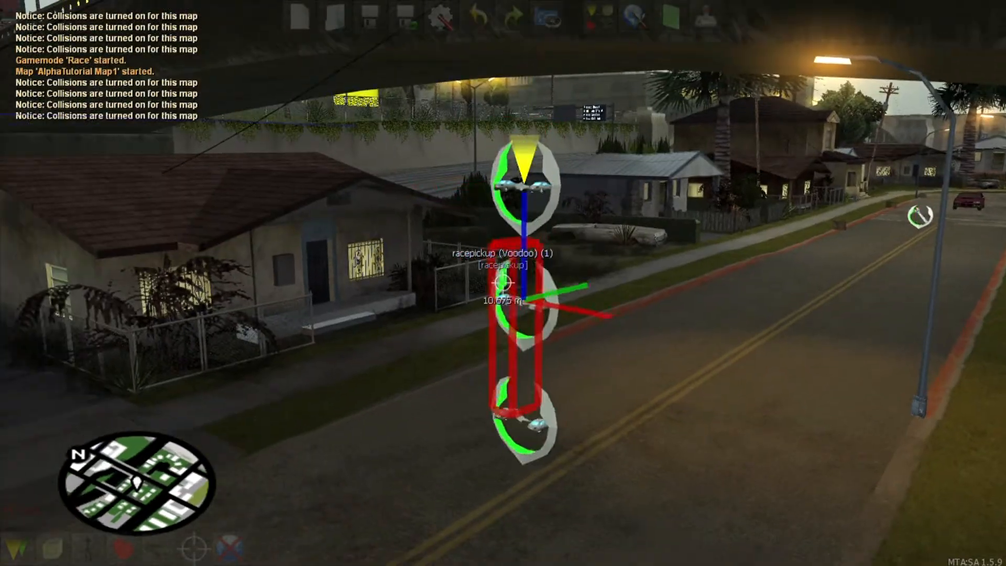
key("s")
key("c")
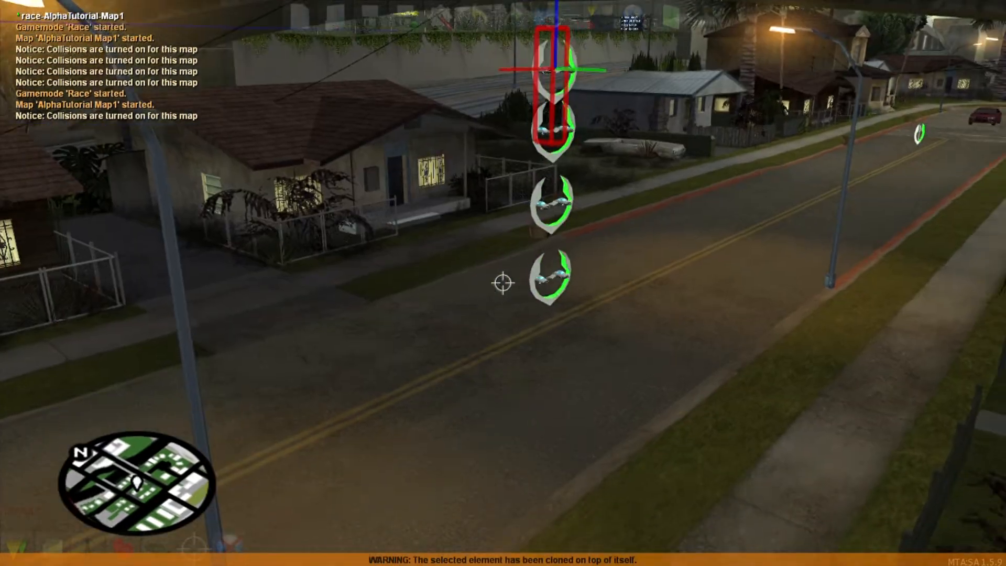
left_click(503, 283)
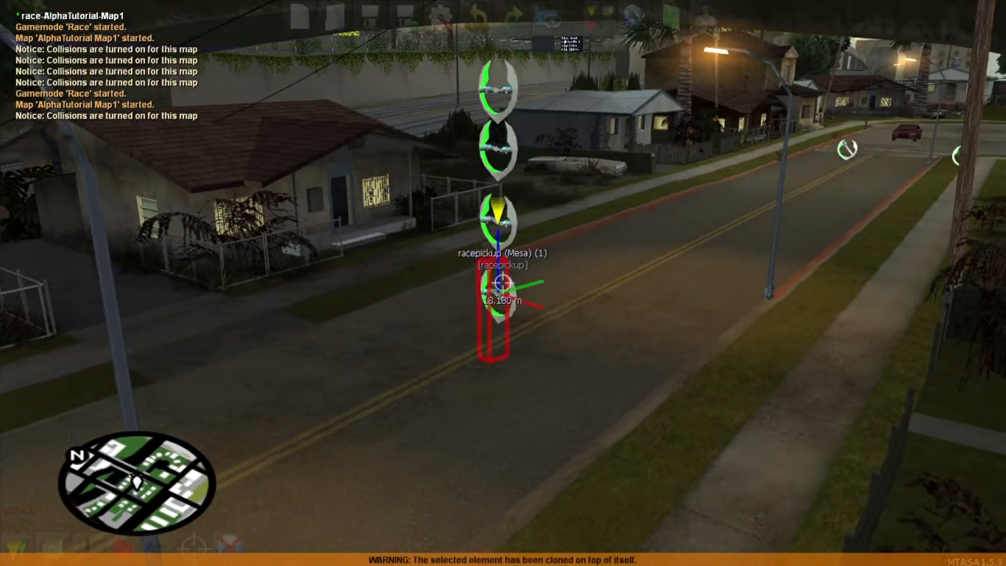
key("c")
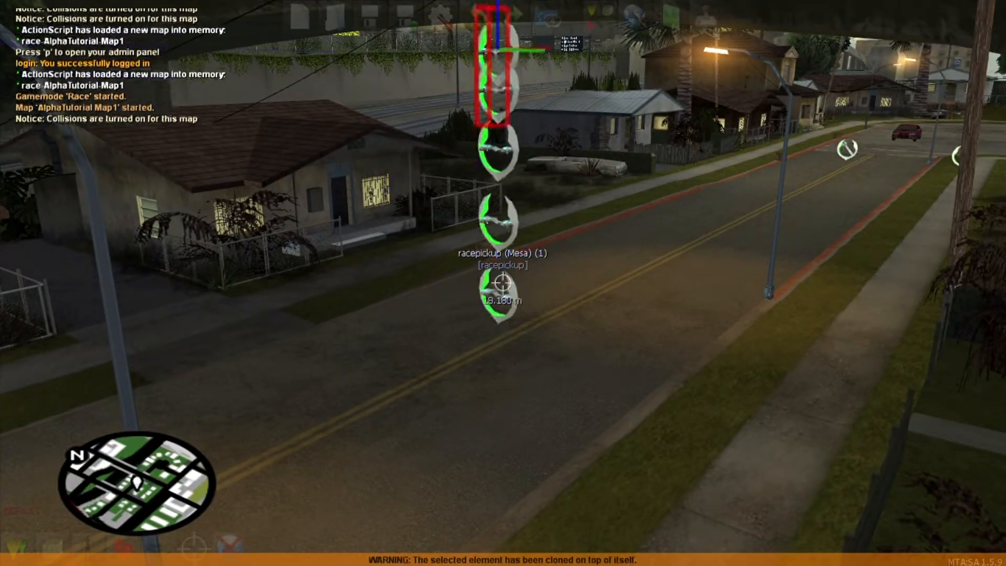
key("s")
Step: Save the map and start a race test
key("f")
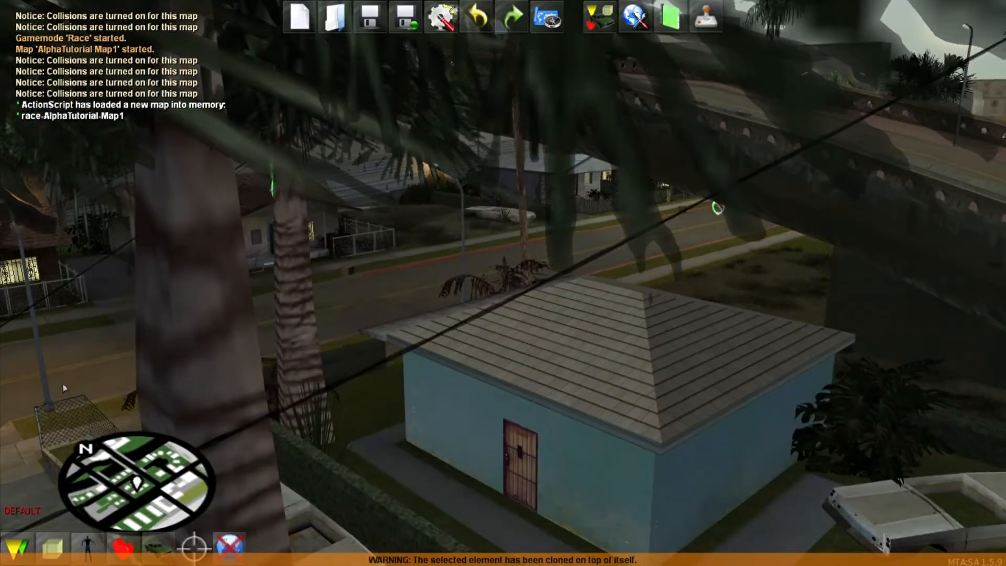
left_click(374, 28)
left_click(705, 18)
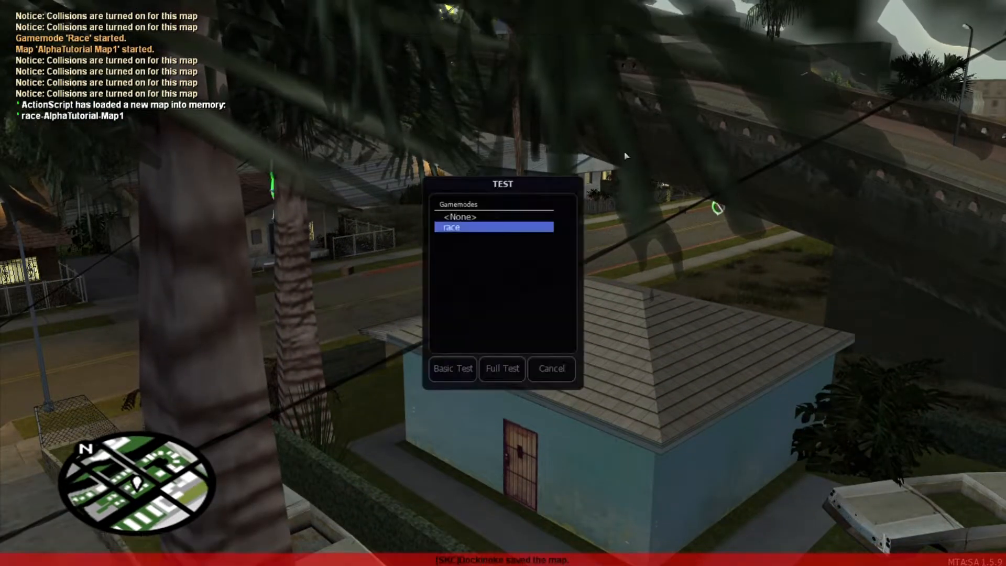
left_click(502, 369)
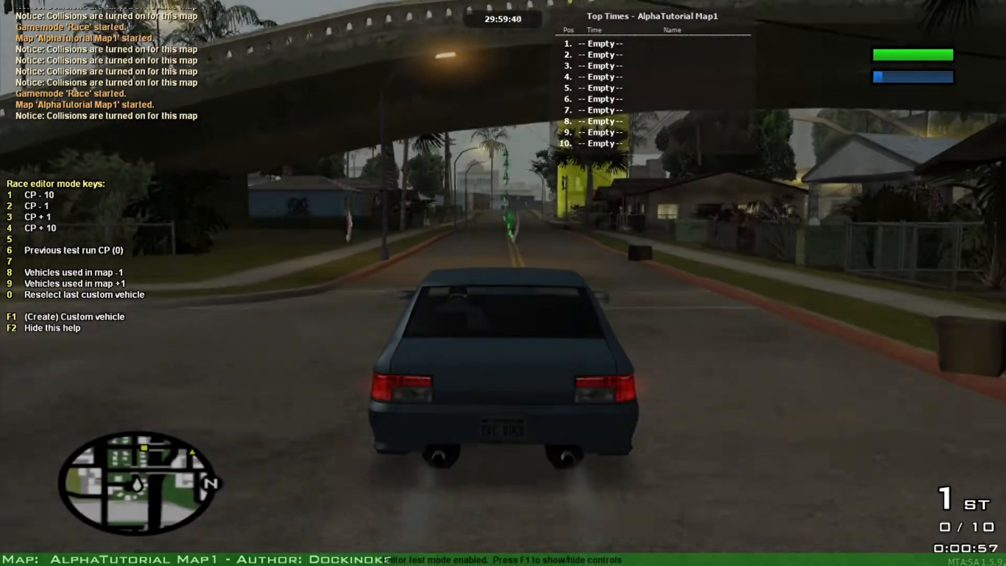
Step: Drive forward and reverse through the stacked Mesa and Voodoo pickups, then stop testing via F1
key("w")
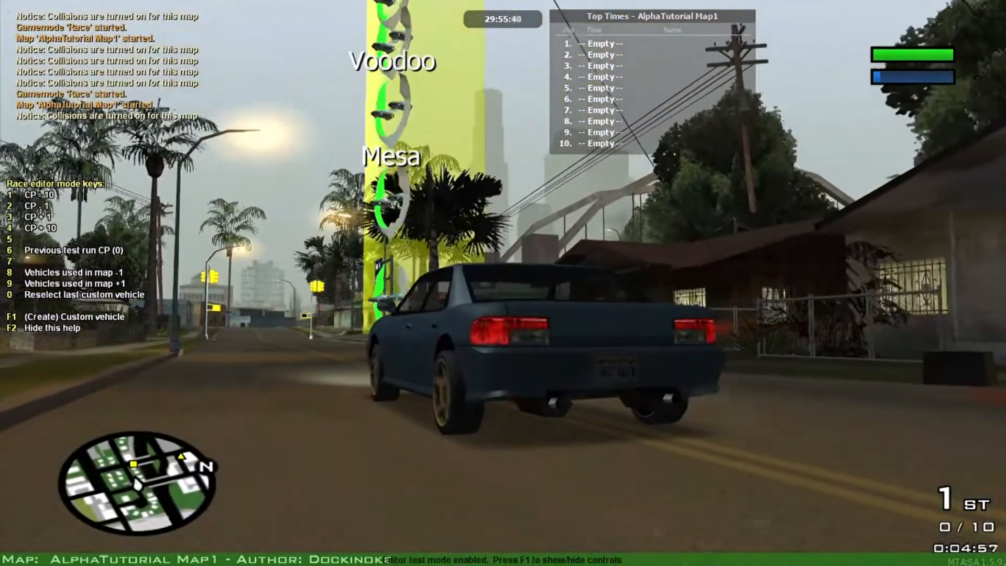
key("w")
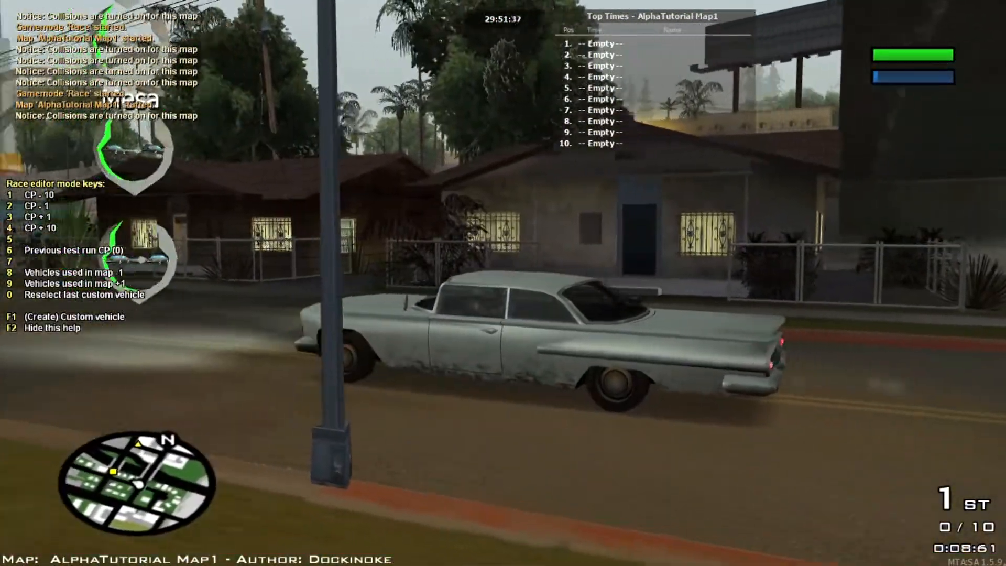
key("w")
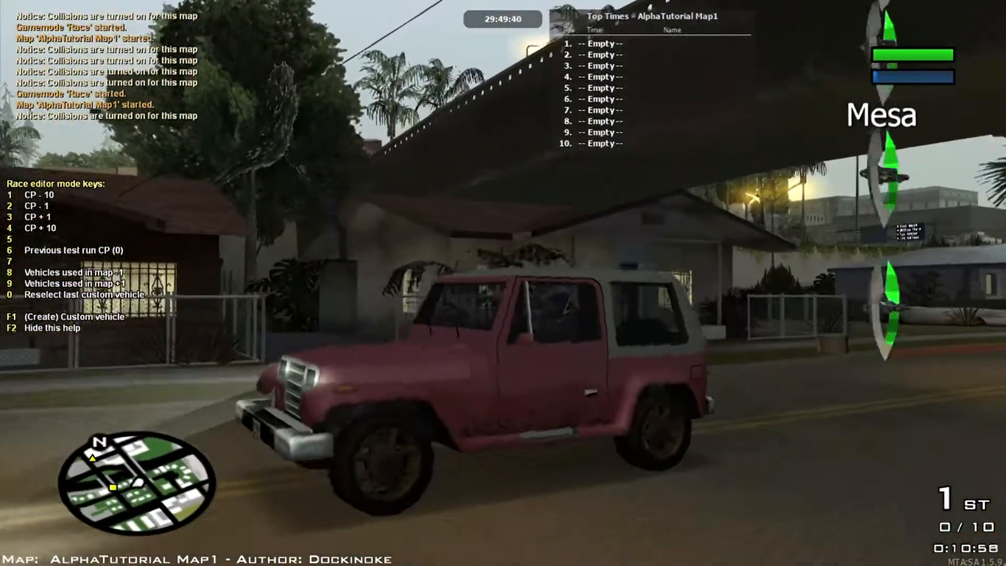
key("s")
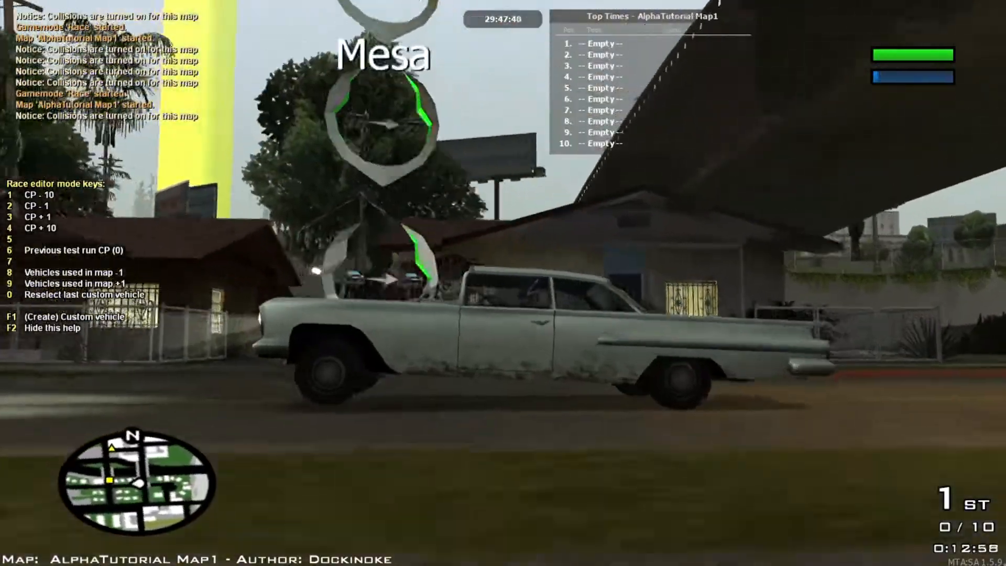
key("w")
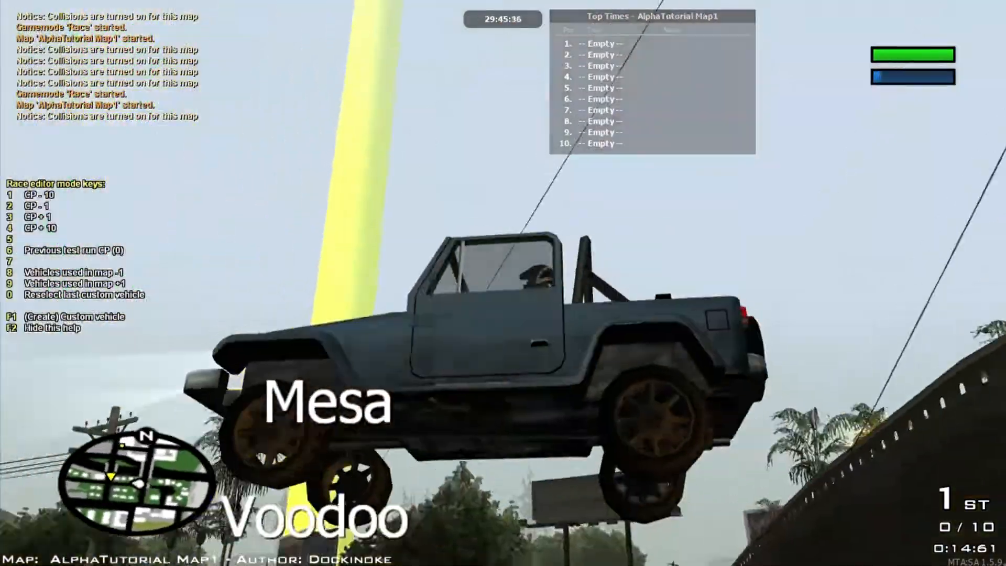
key("s")
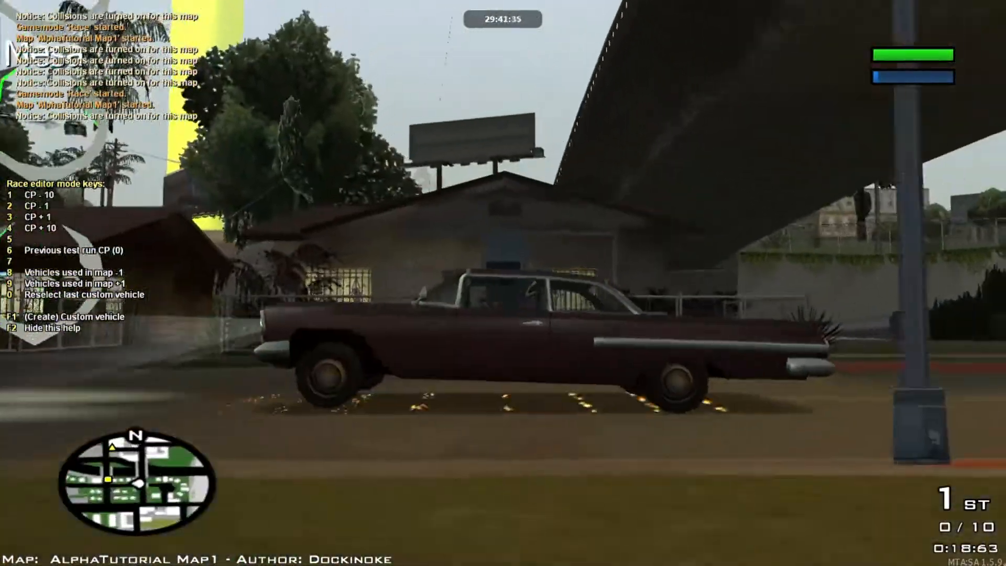
key("w")
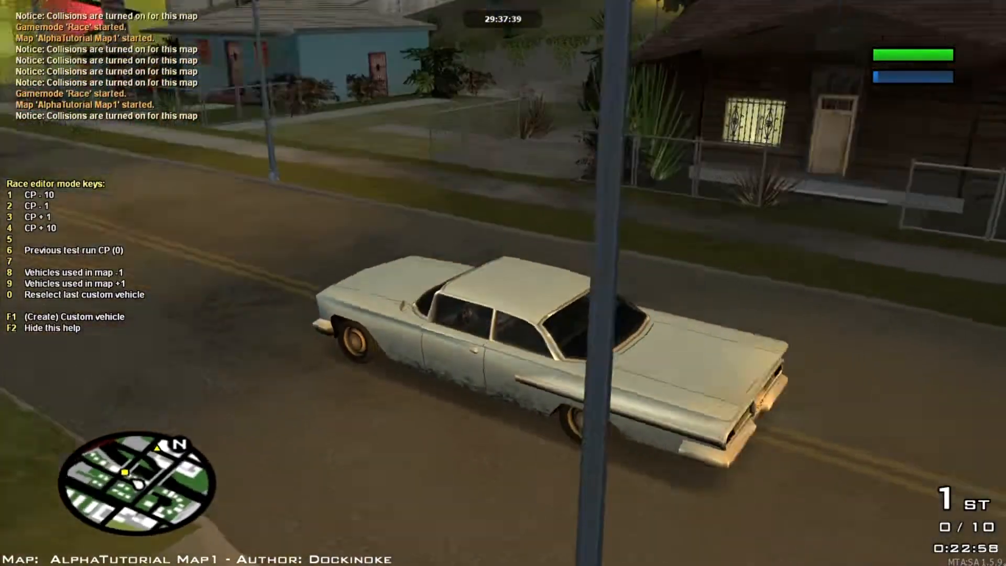
key("F1")
left_click(53, 425)
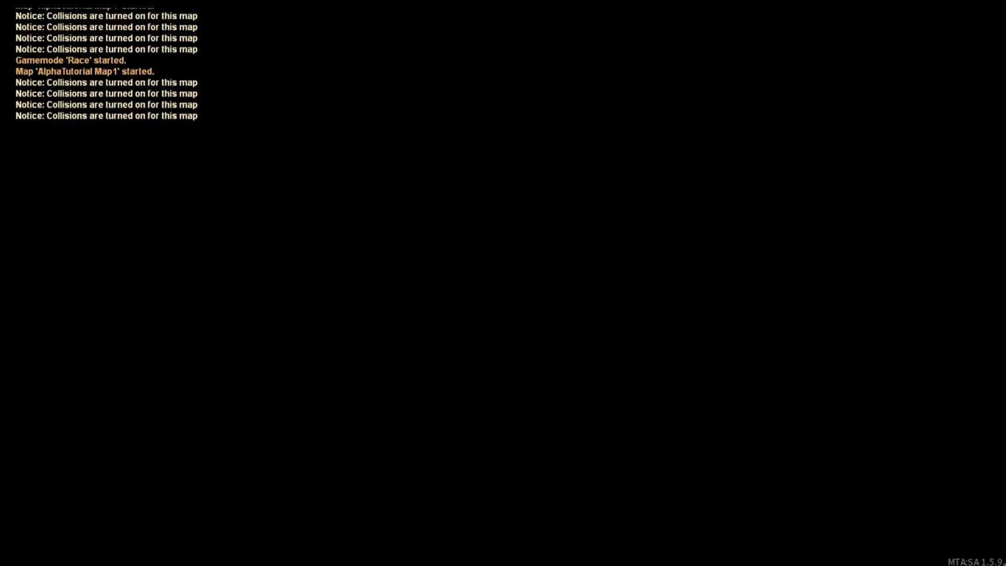
Step: Open the object browser's Favourites list, then close the browser
key("f")
key("s")
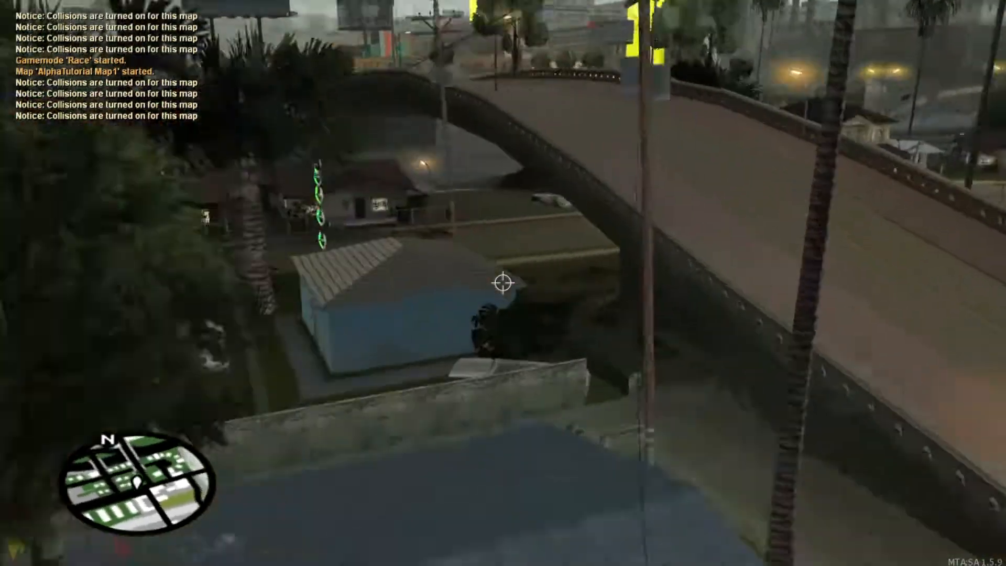
key("w")
key("s")
key("f")
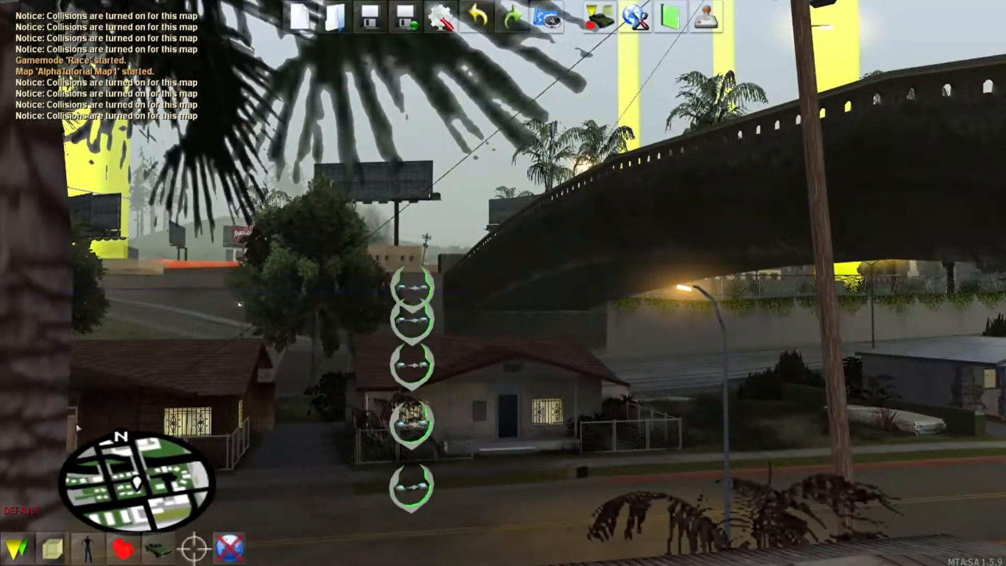
left_click(52, 545)
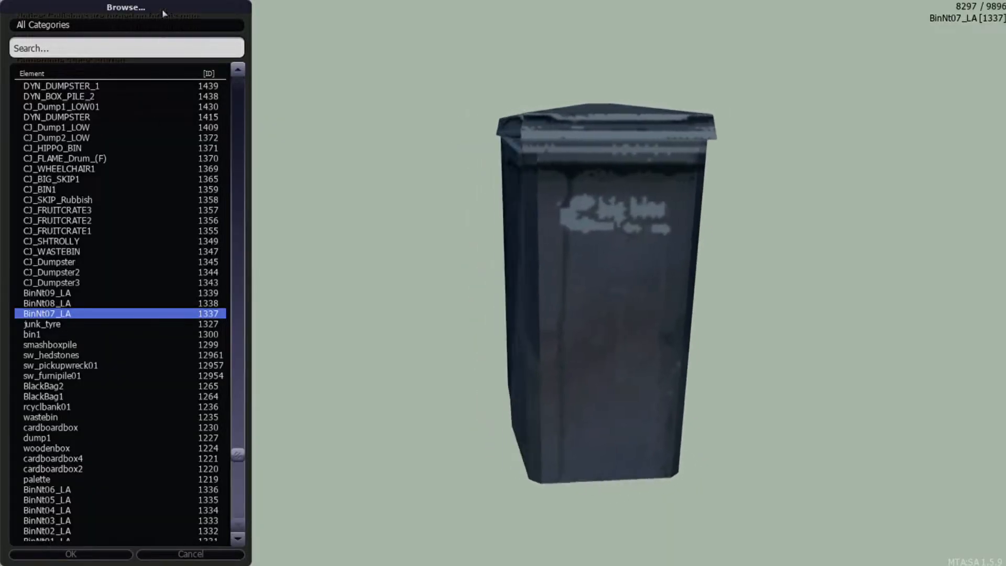
left_click(134, 52)
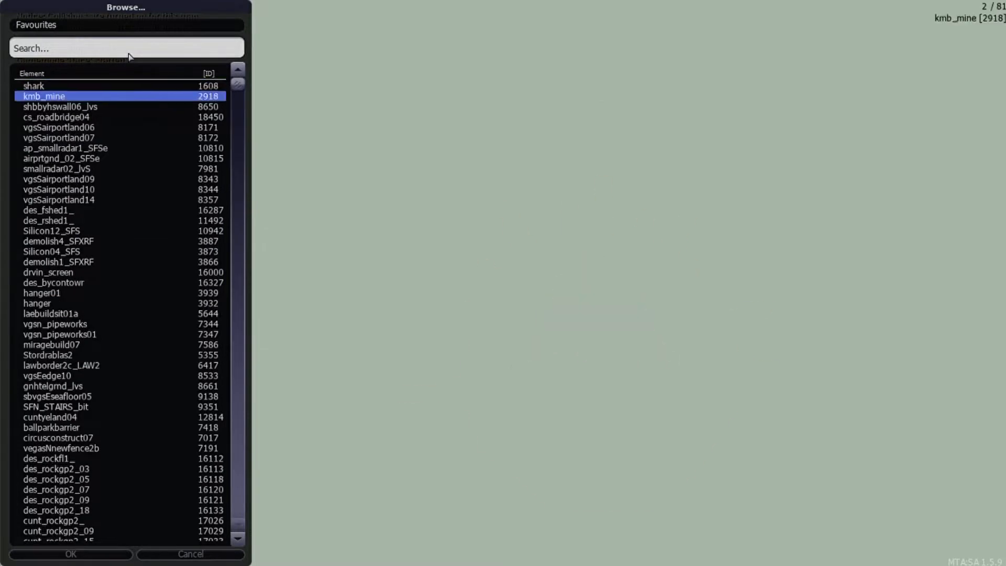
key("Return")
Step: Select the cs_roadbridge04 bridge piece over the street and start a test run
key("s")
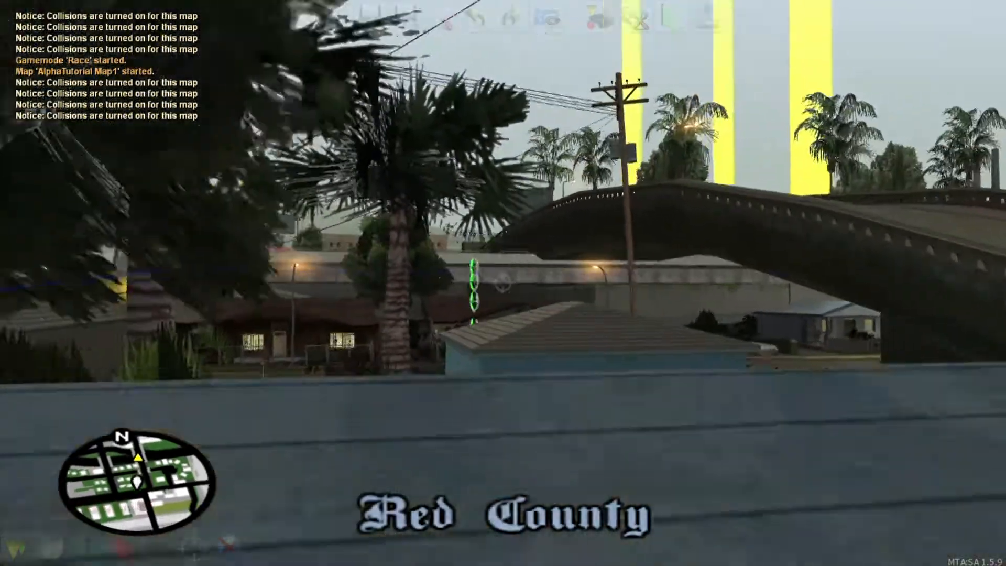
key("w")
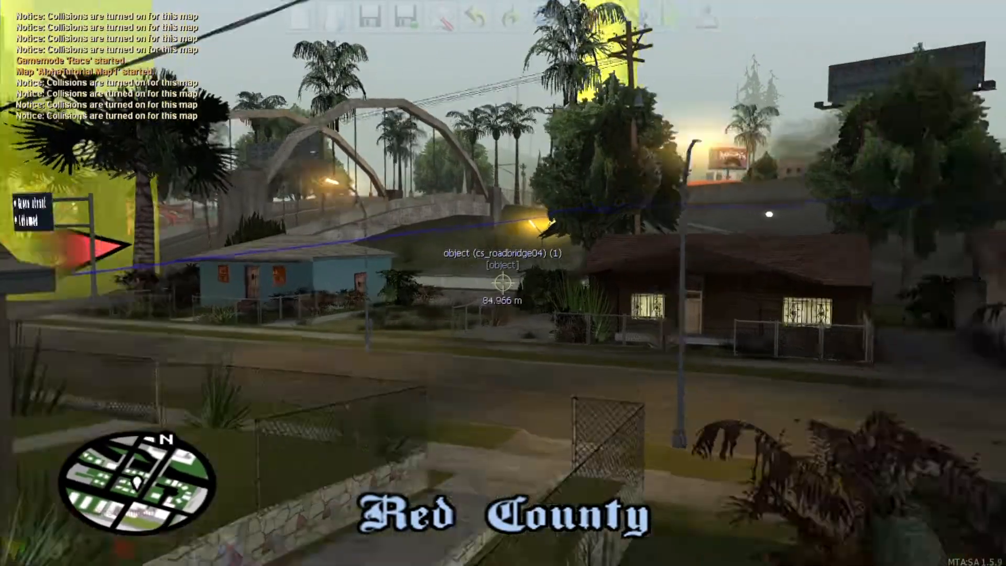
key("s")
key("s")
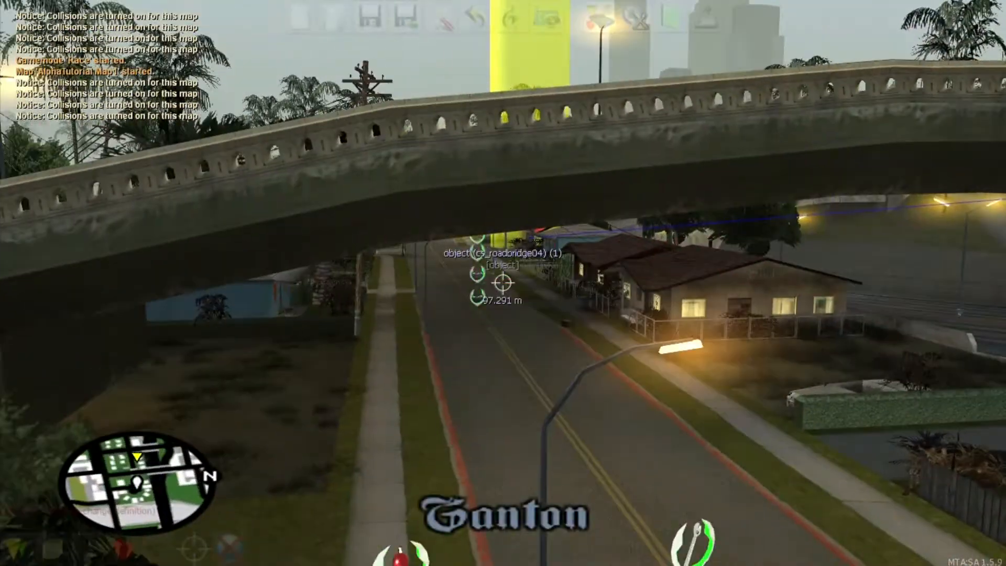
left_click(502, 283)
key("w")
left_click(502, 283)
key("s")
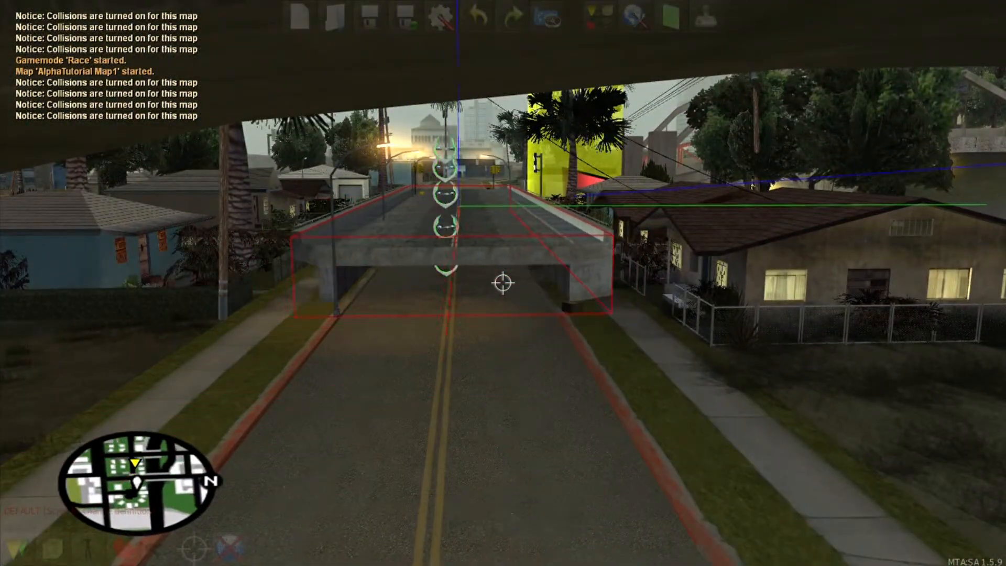
key("w")
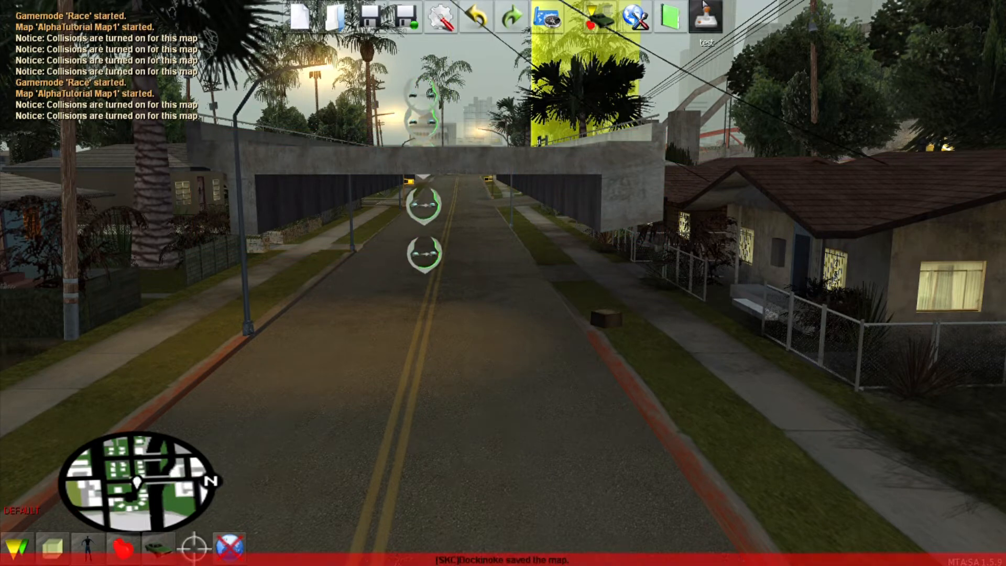
left_click(516, 368)
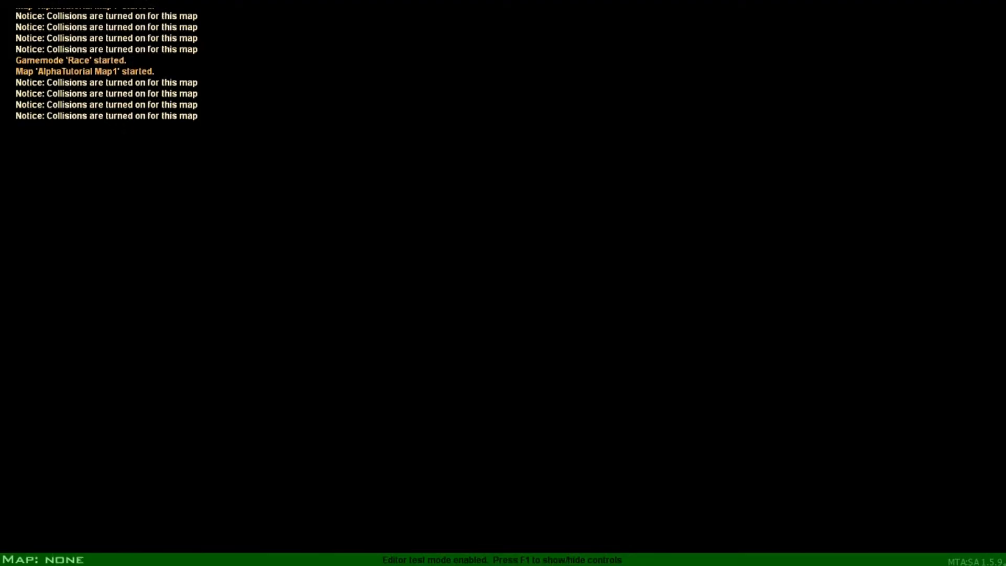
Step: Drive across the cs_roadbridge04 overpass, swap between Mesa and Voodoo with 9/8, then stop testing
key("w")
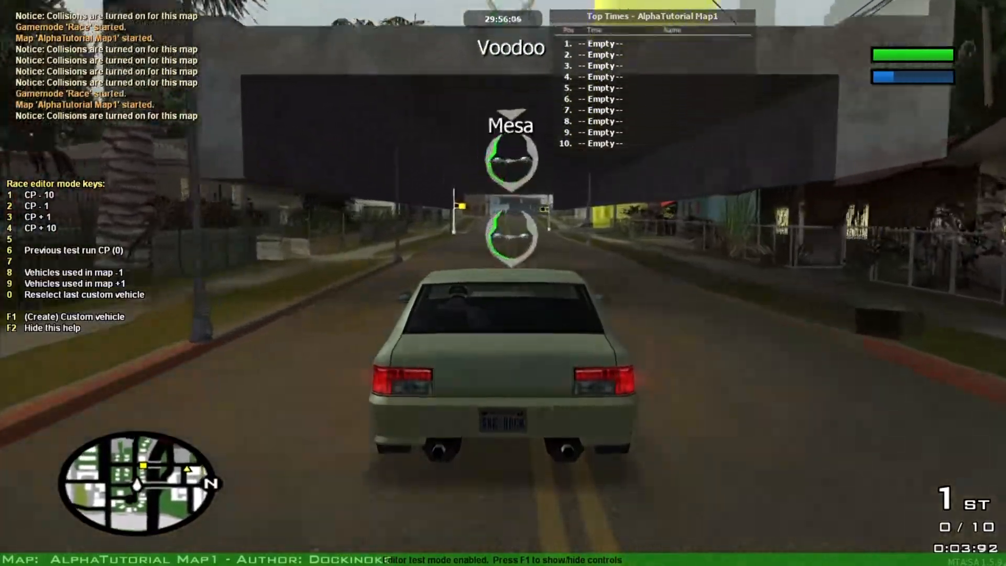
key("w")
key("s")
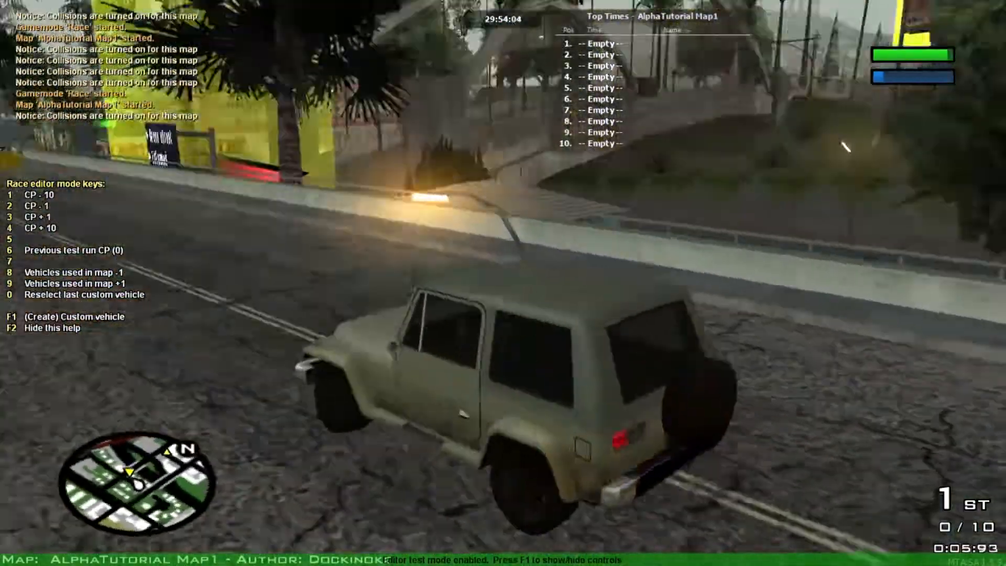
key("s")
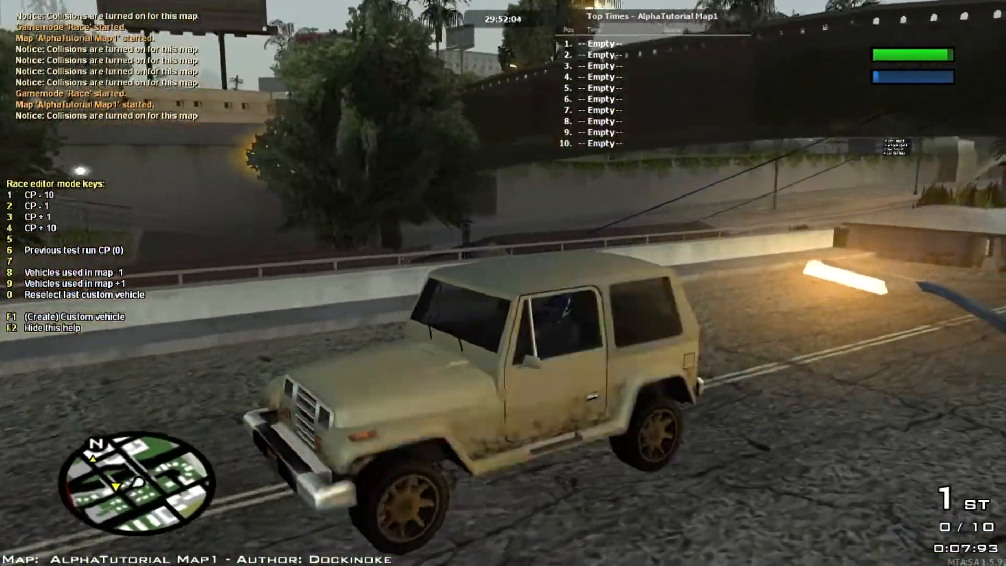
key("s")
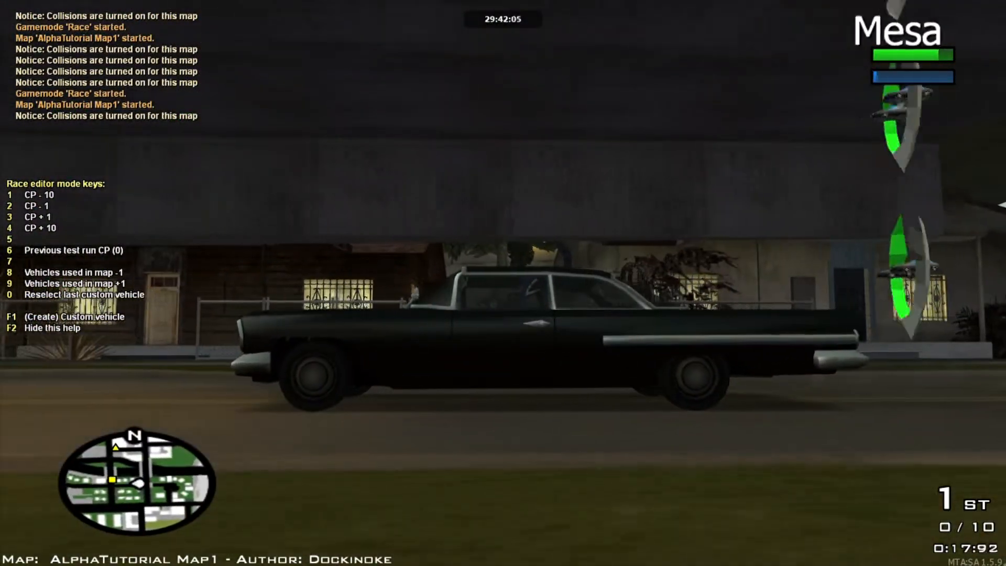
key("9")
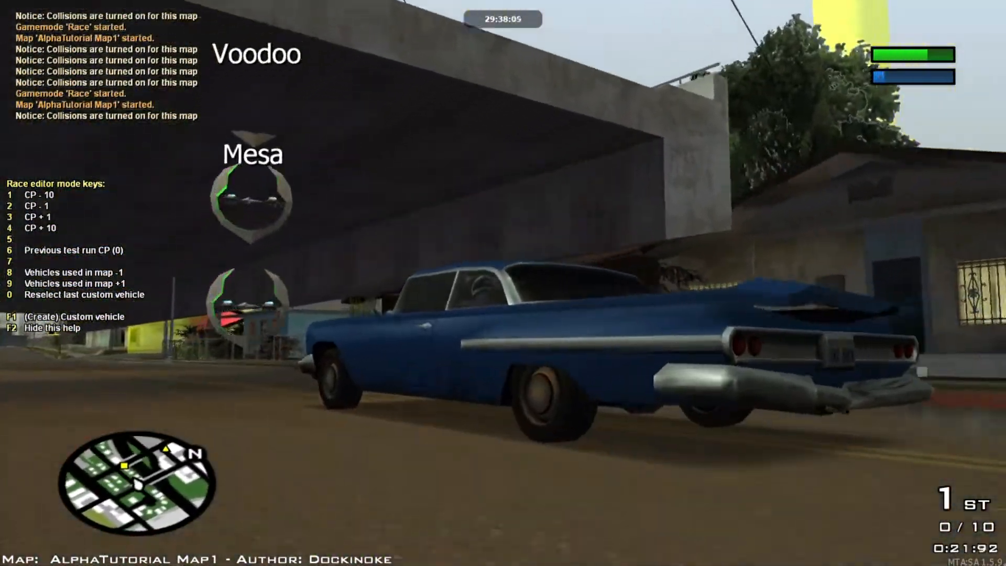
key("8")
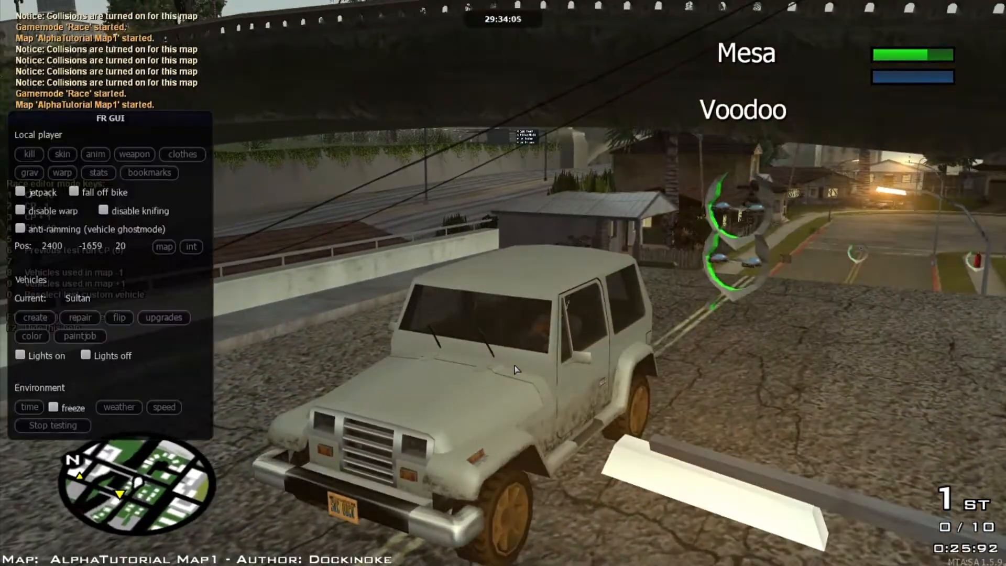
left_click(25, 423)
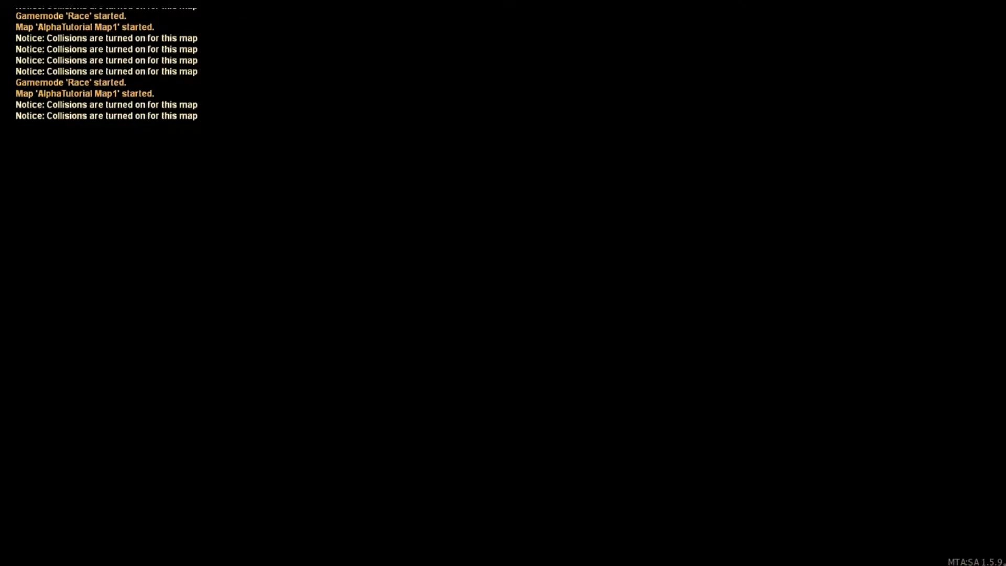
Step: Delete the extra stacked pickups, including the topmost, Flash and Voodoo ones
key("w")
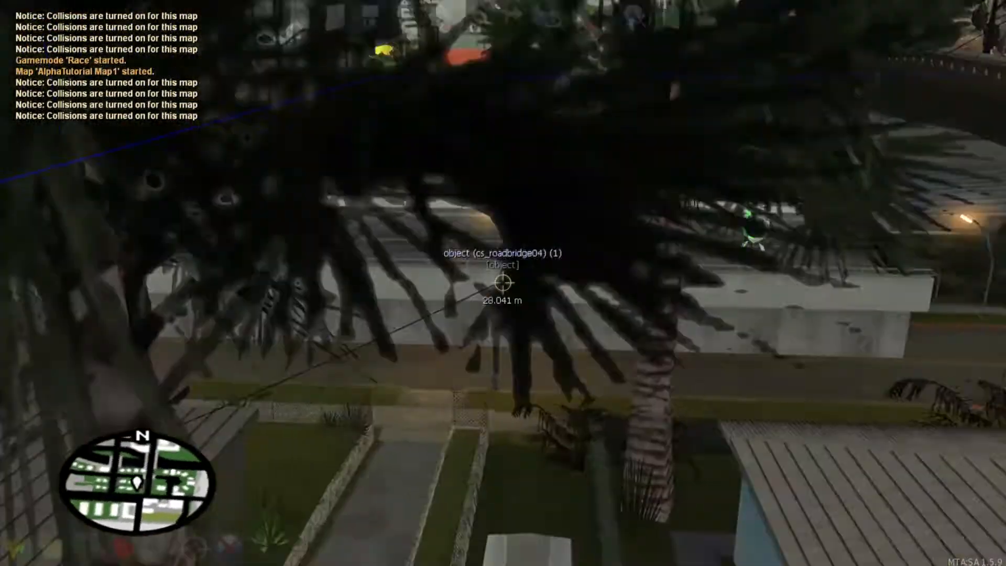
left_click(503, 282)
key("s")
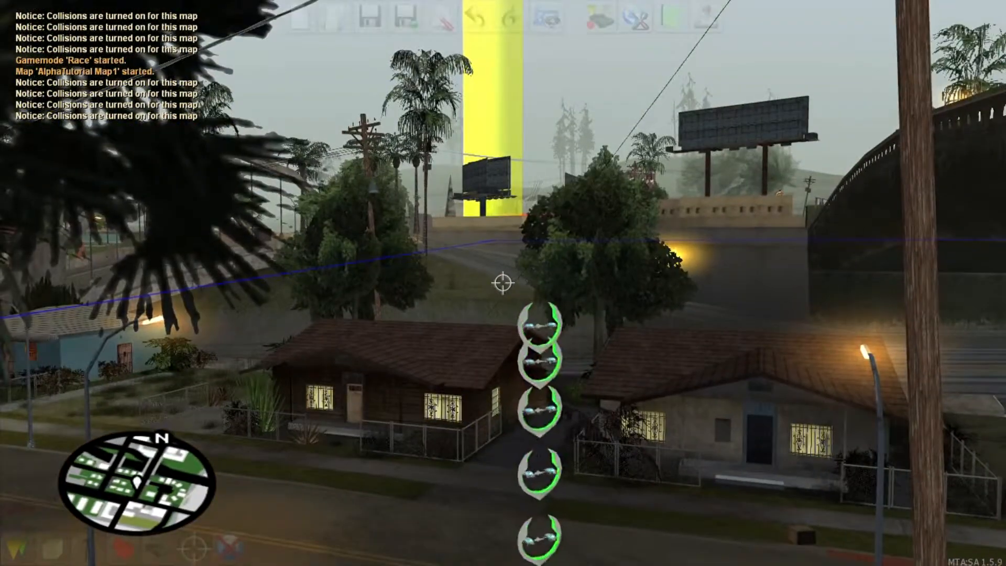
left_click(503, 282)
left_click(503, 283)
key("Delete")
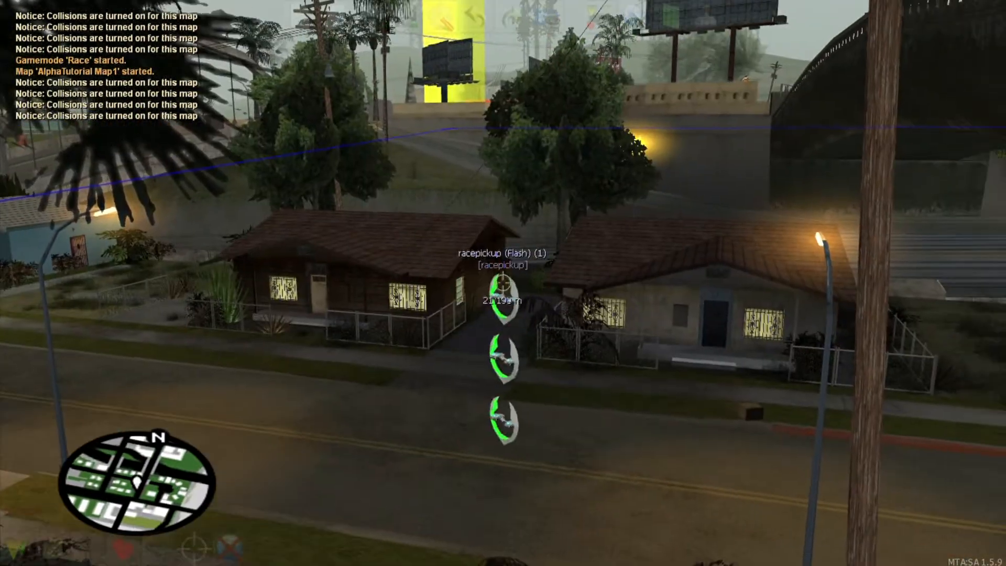
left_click(503, 283)
key("Delete")
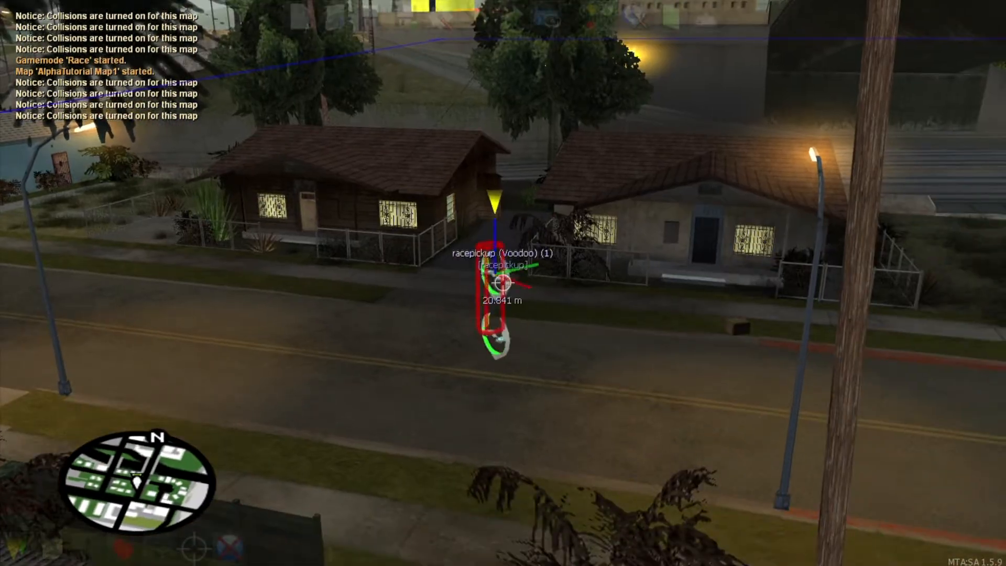
key("Delete")
Step: Carry the Mesa pickup under the overpass and drop it in the middle of the road
key("w")
left_click(503, 283)
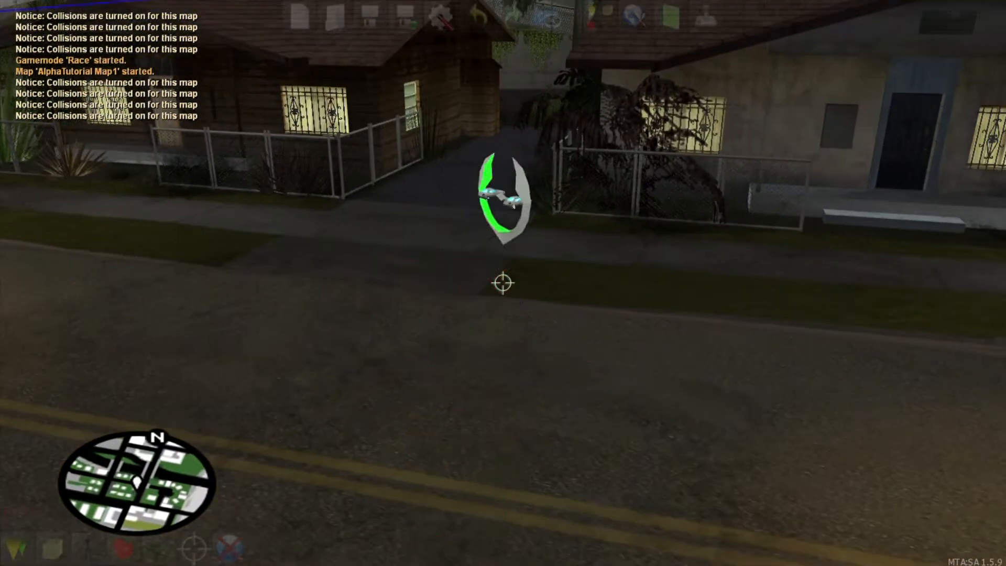
key("s")
key("w")
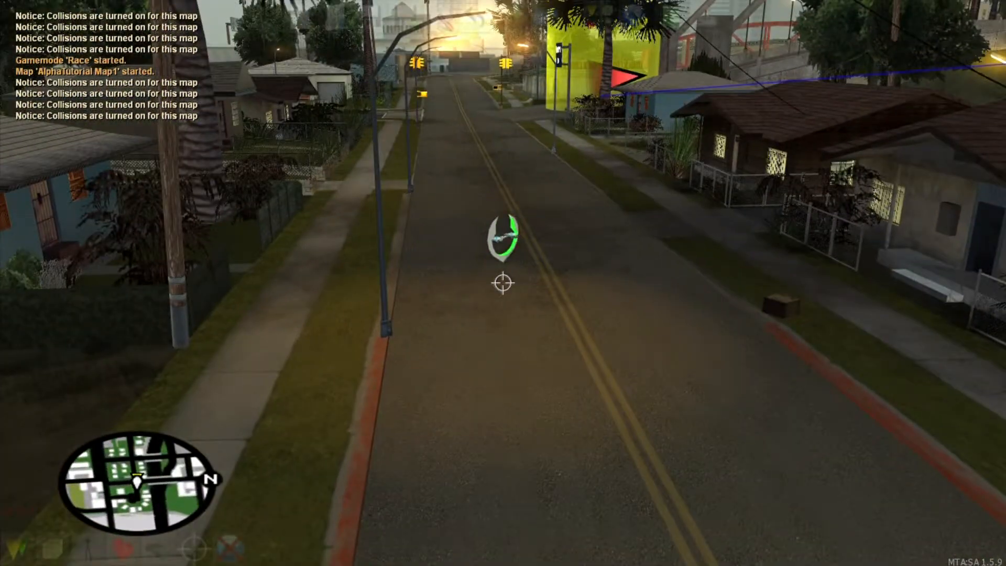
left_click(503, 282)
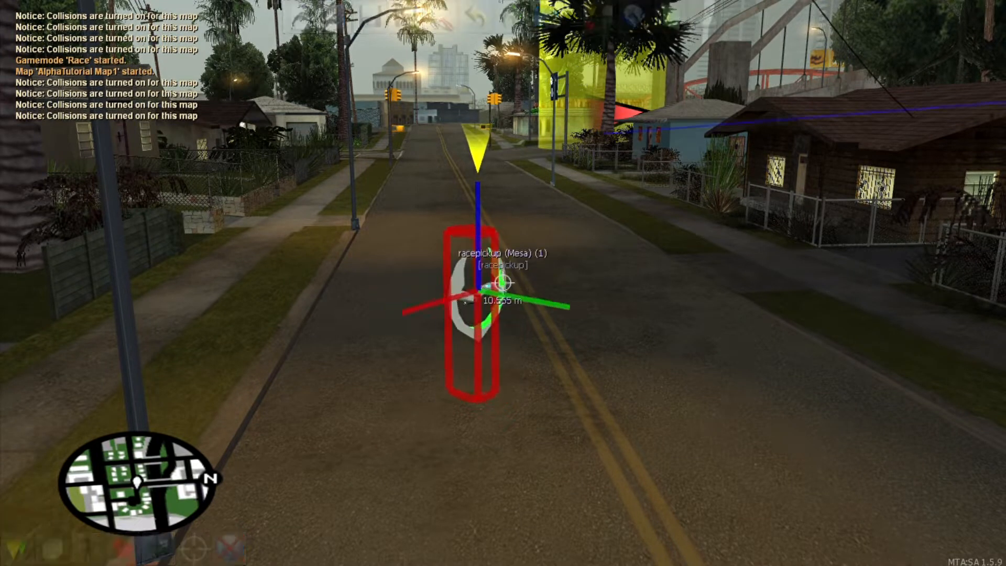
Step: Fly down the road to checkpoint (2), select it and open its properties with F3
key("w")
key("s")
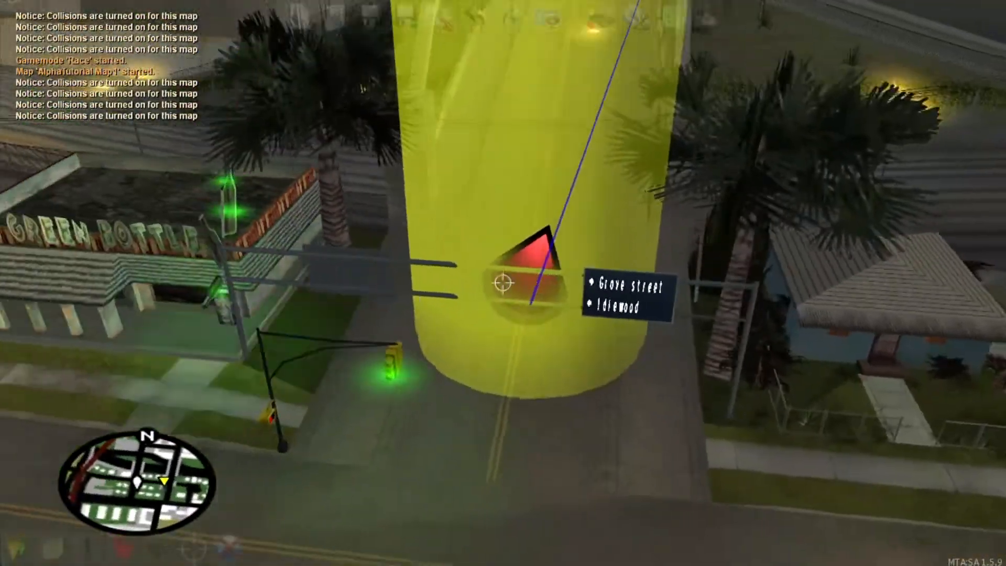
key("w")
key("s")
key("f")
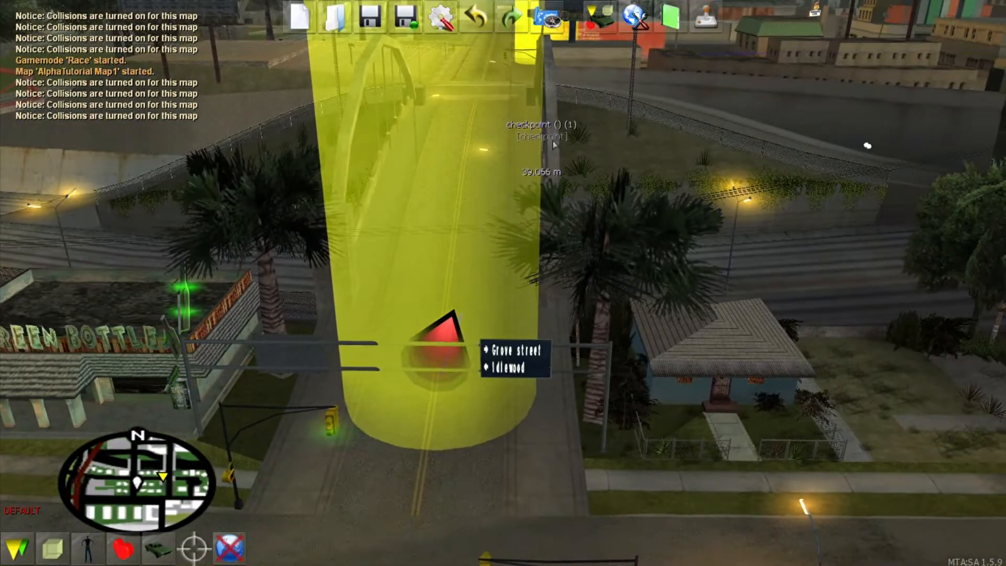
key("f")
key("w")
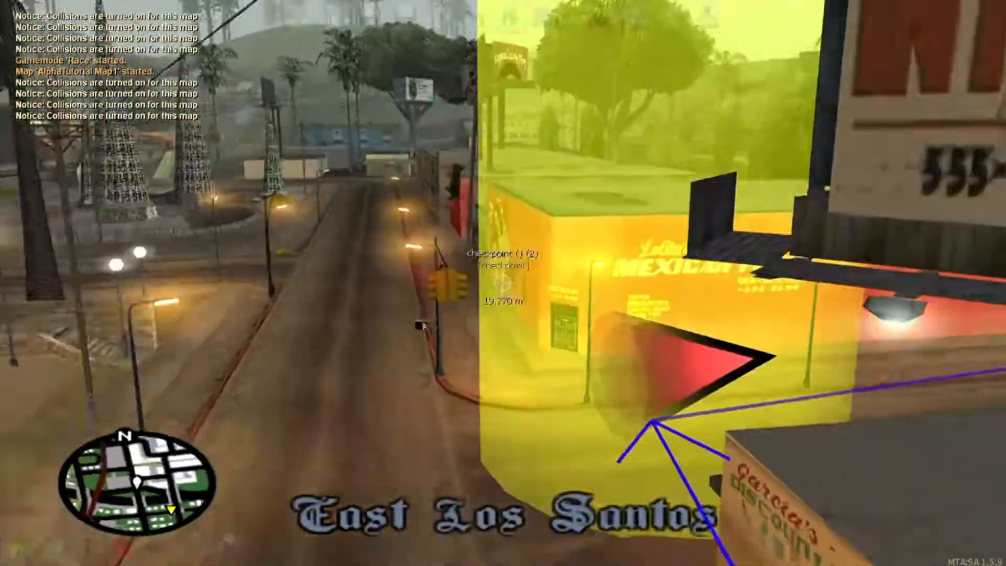
left_click(503, 283)
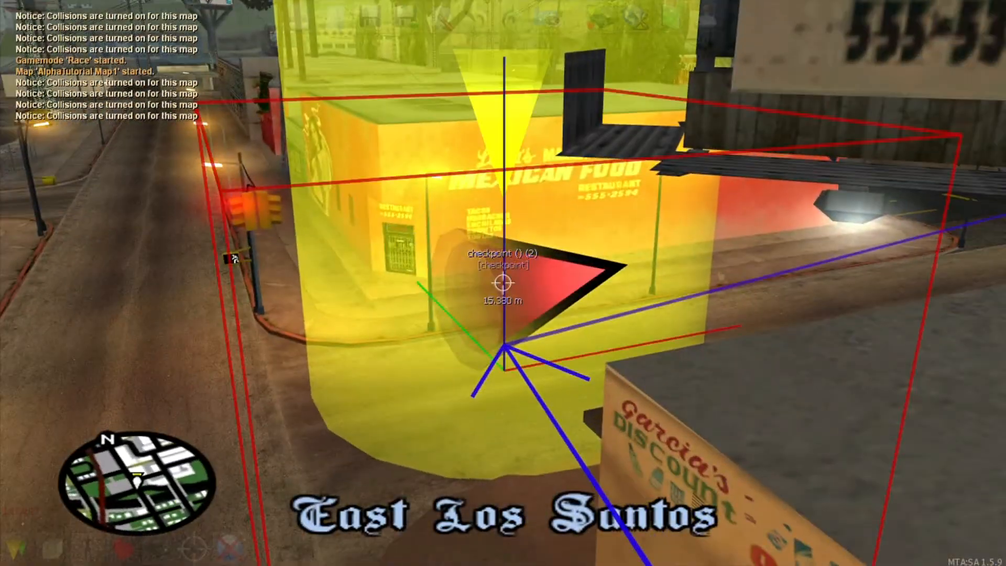
key("F3")
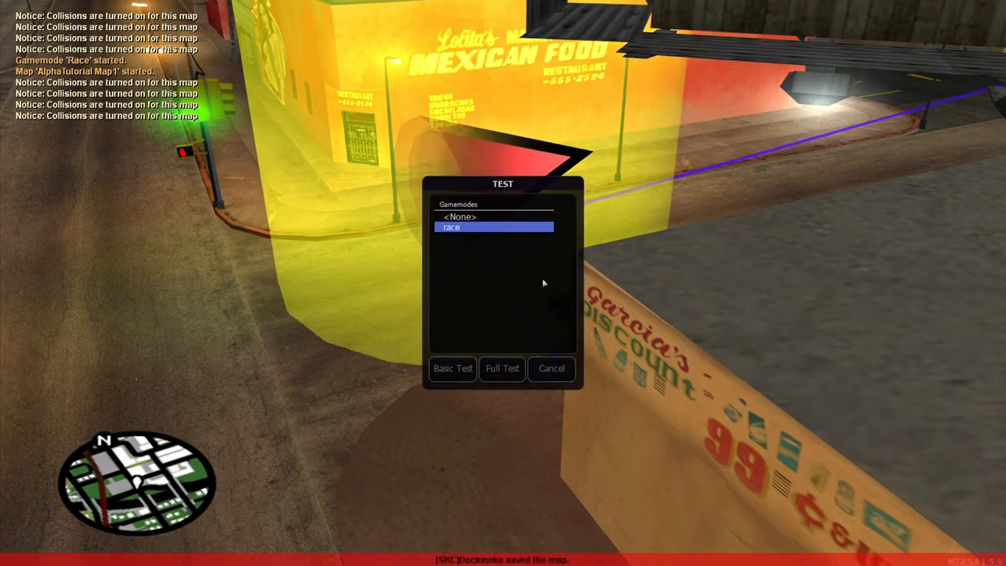
Step: Start a full race test and drive over the bridge into the first yellow checkpoint
left_click(503, 368)
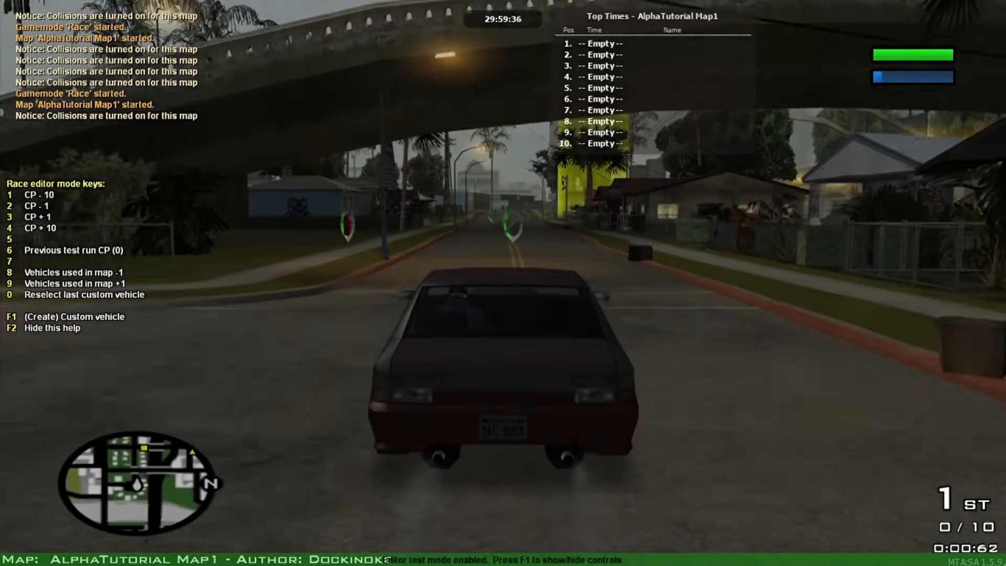
key("w")
key("d")
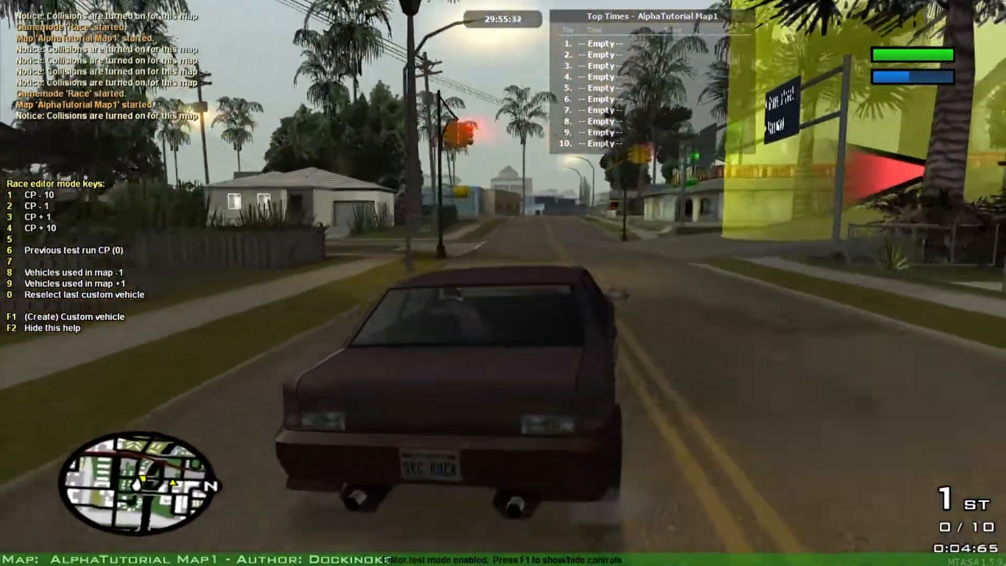
key("w")
key("d")
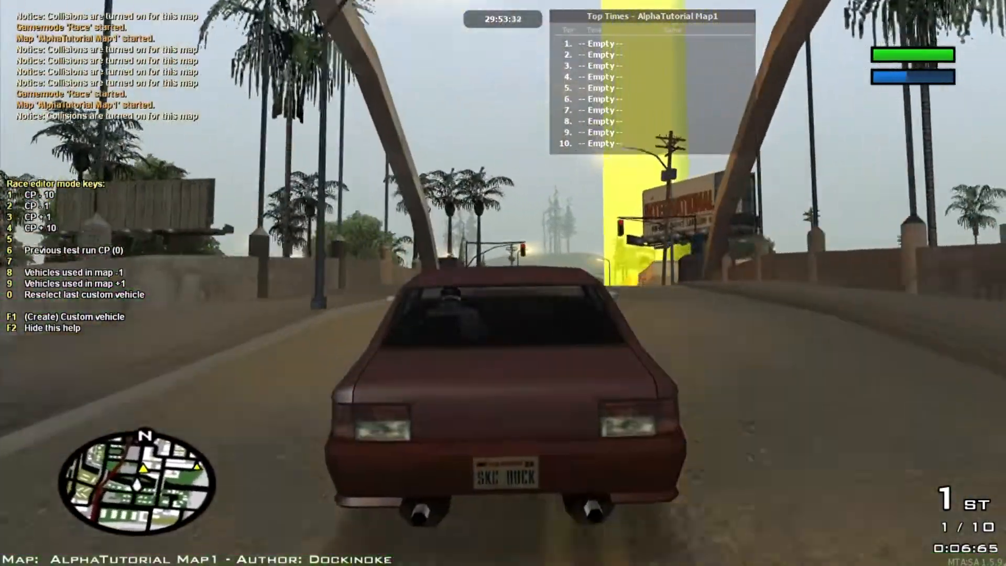
key("w")
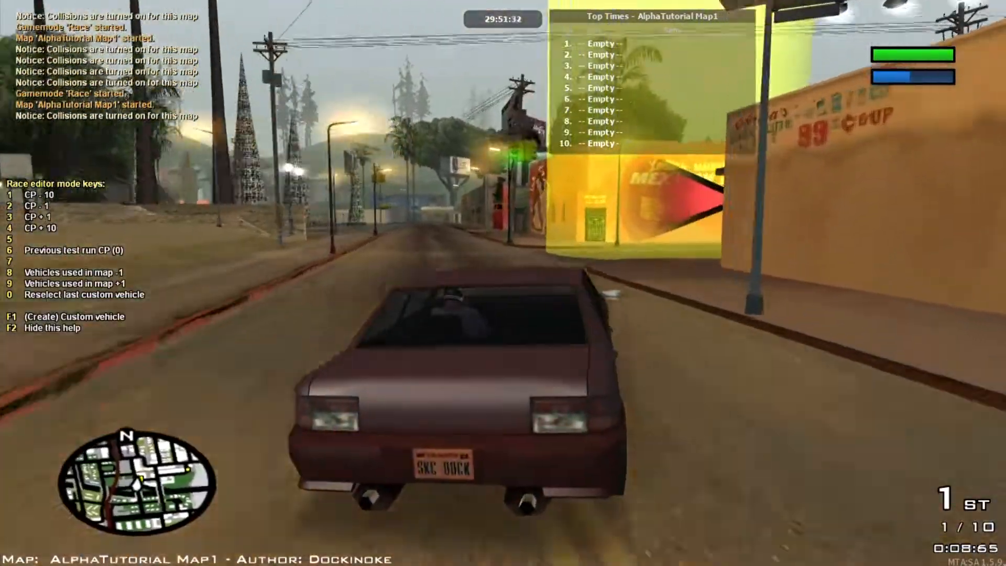
key("d")
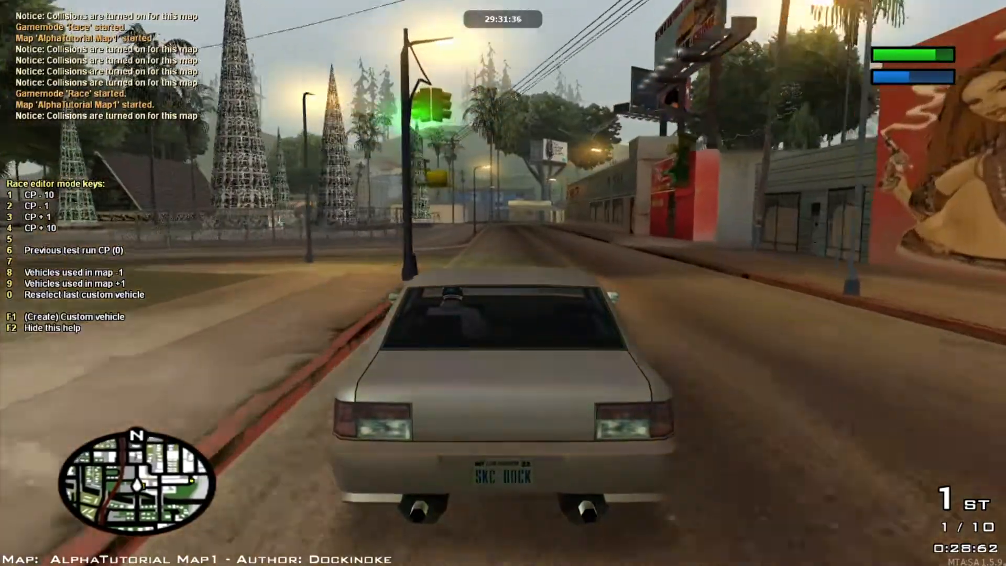
Step: Drive the respawned car through the checkpoint that swaps in a van, then stop the test
key("d")
key("2")
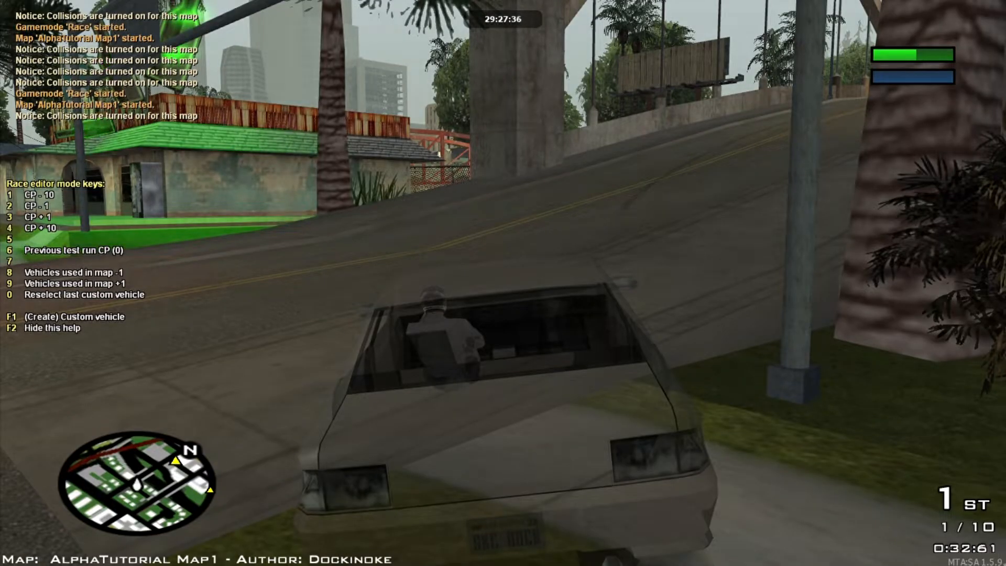
key("w")
key("d")
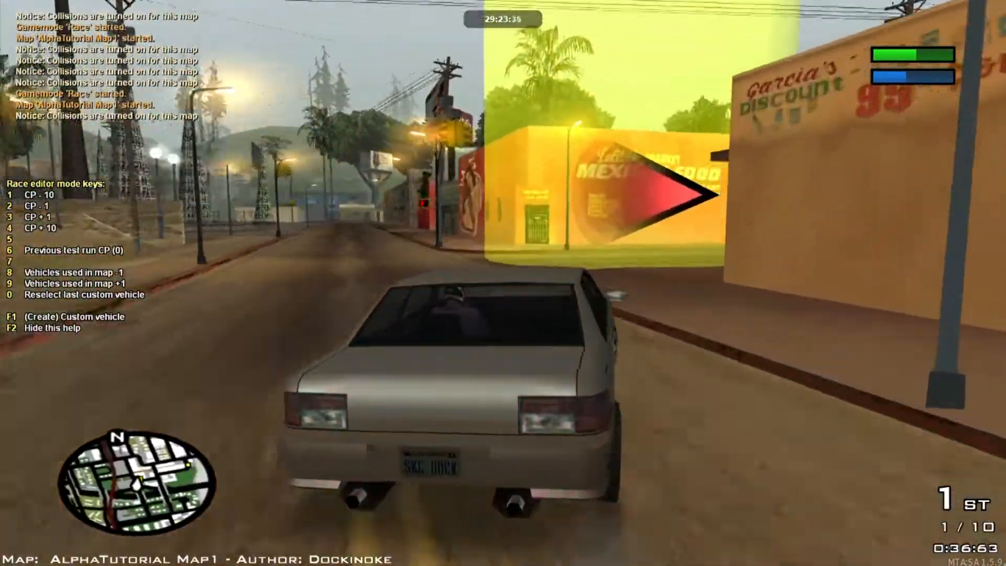
key("d")
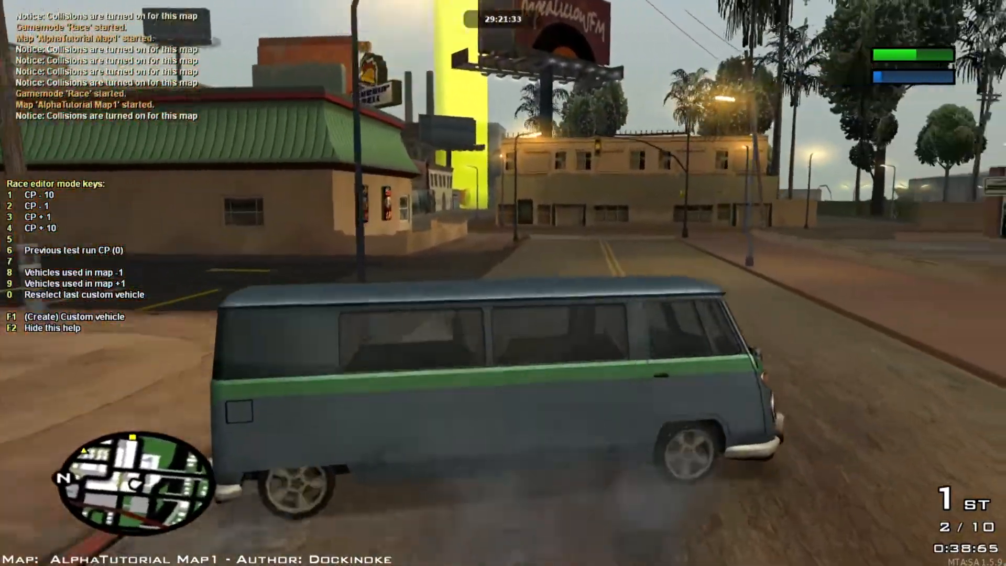
key("d")
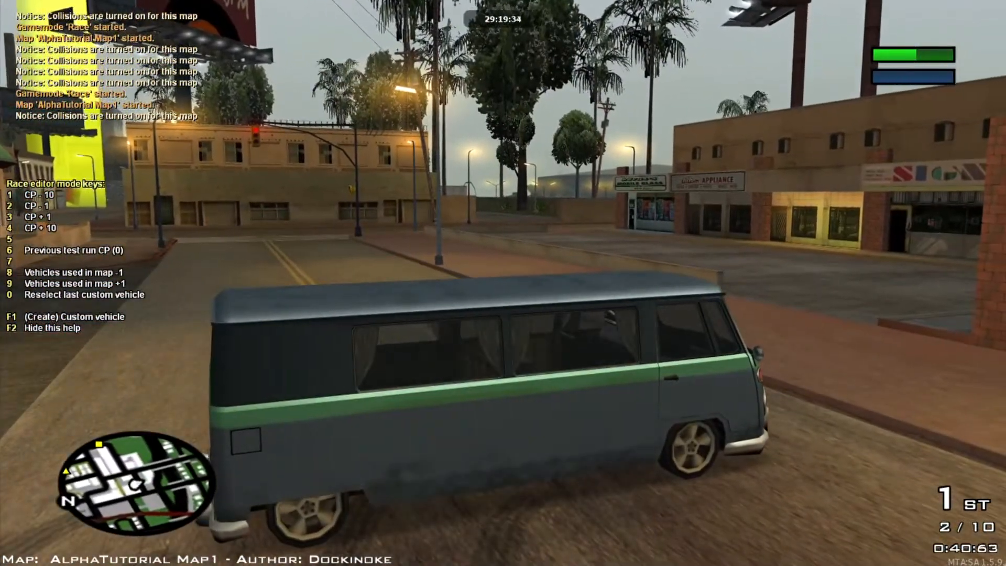
left_click(69, 425)
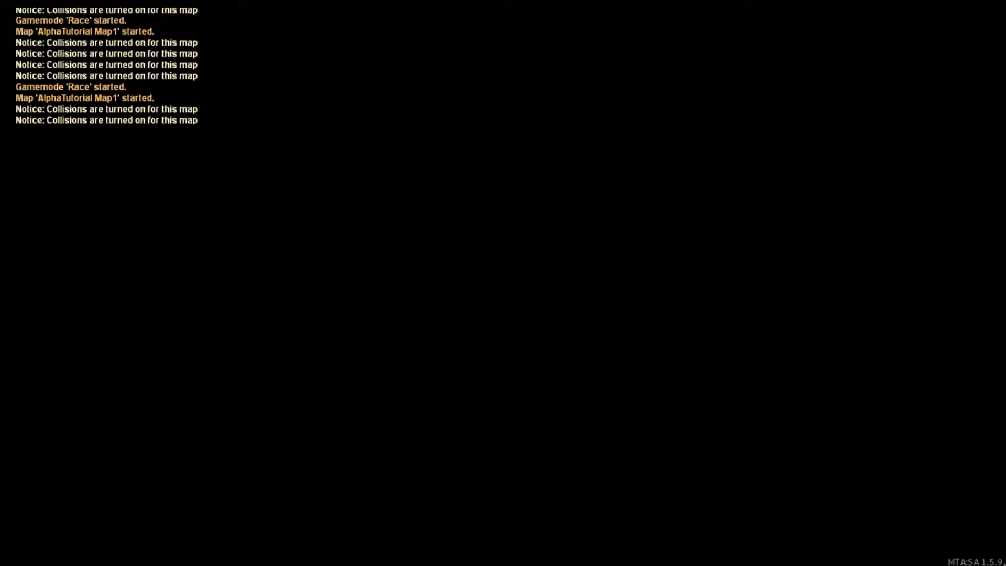
Step: Fly the editor camera across the map down toward checkpoint (7)
key("f")
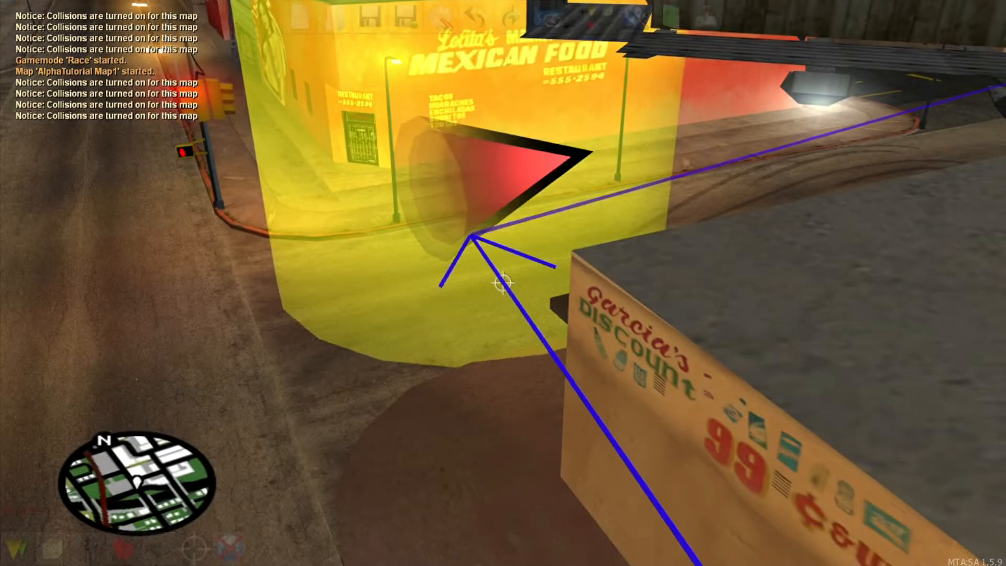
key("s")
key("s")
key("w")
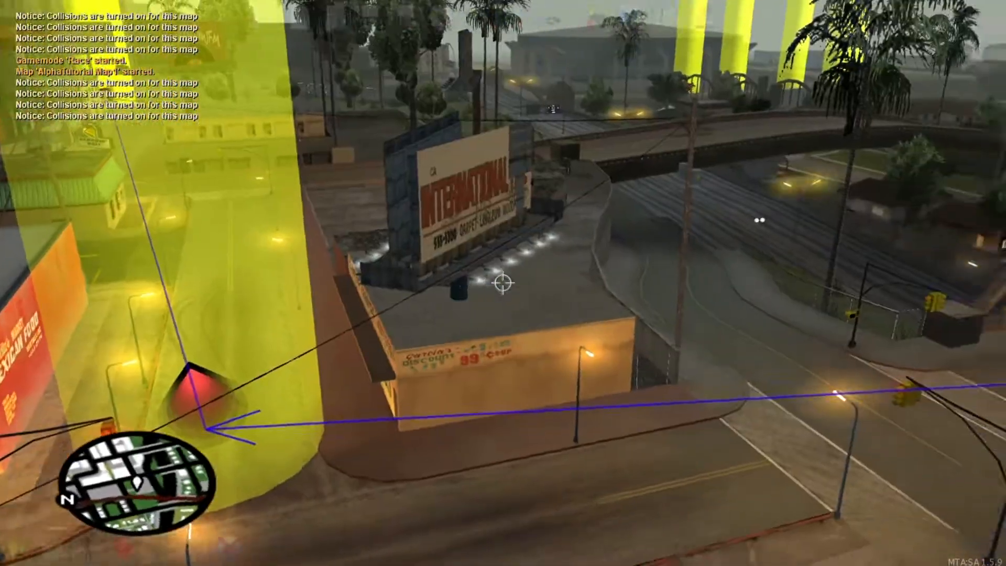
key("s")
key("w")
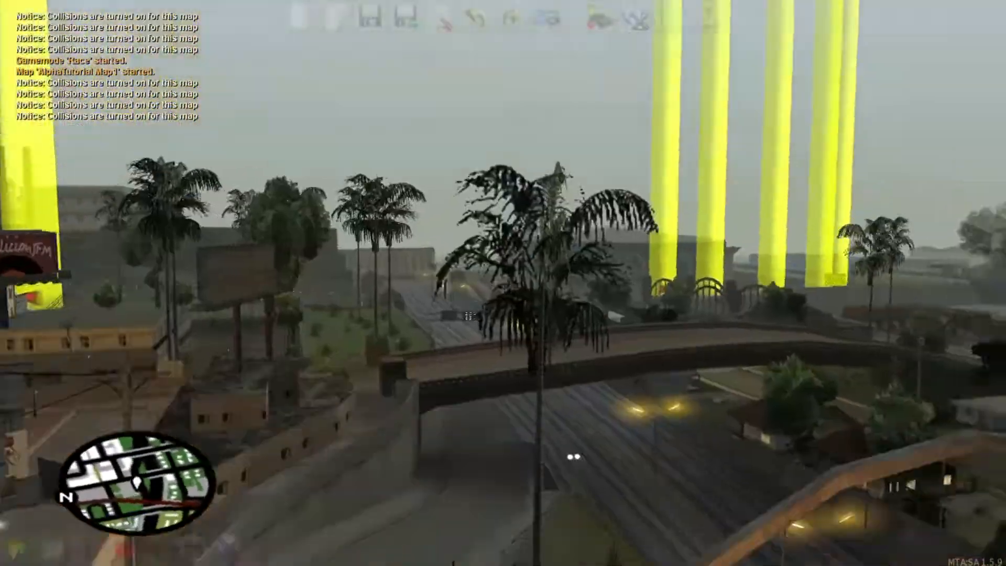
key("w")
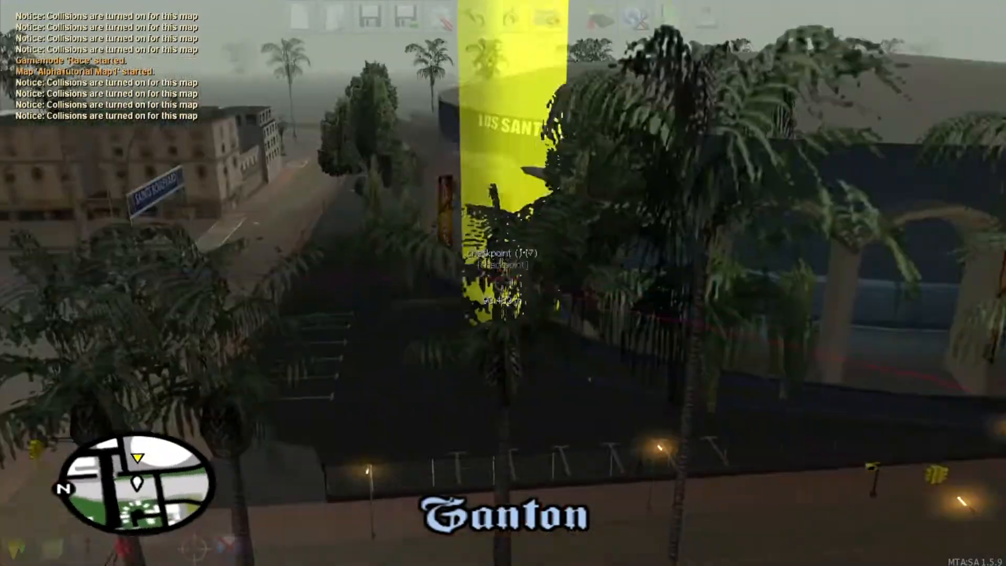
Step: Open checkpoint (7)'s properties and set its vehicle to Moonbeam (418), replacing the trailer choice
key("w")
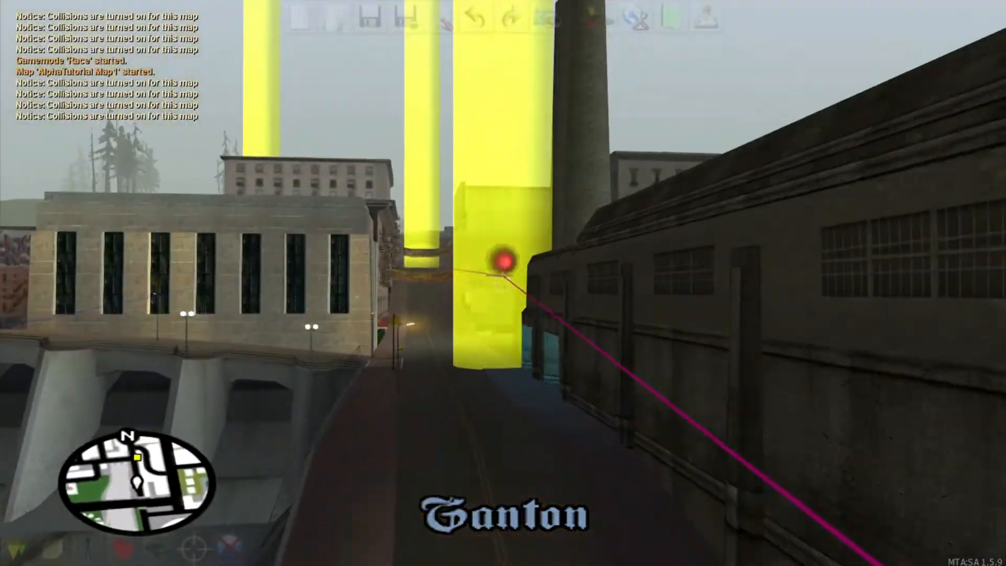
key("w")
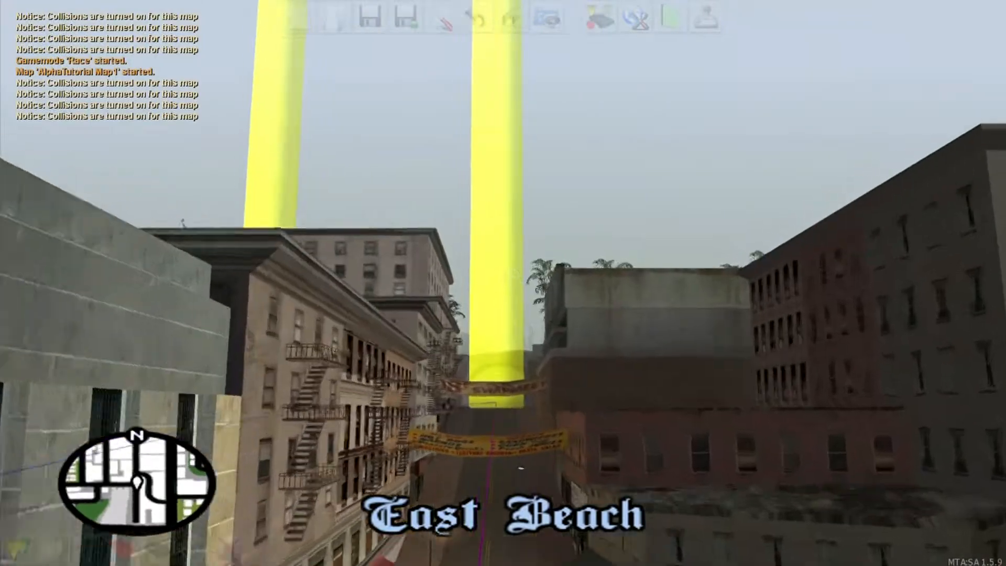
key("w")
double_click(502, 283)
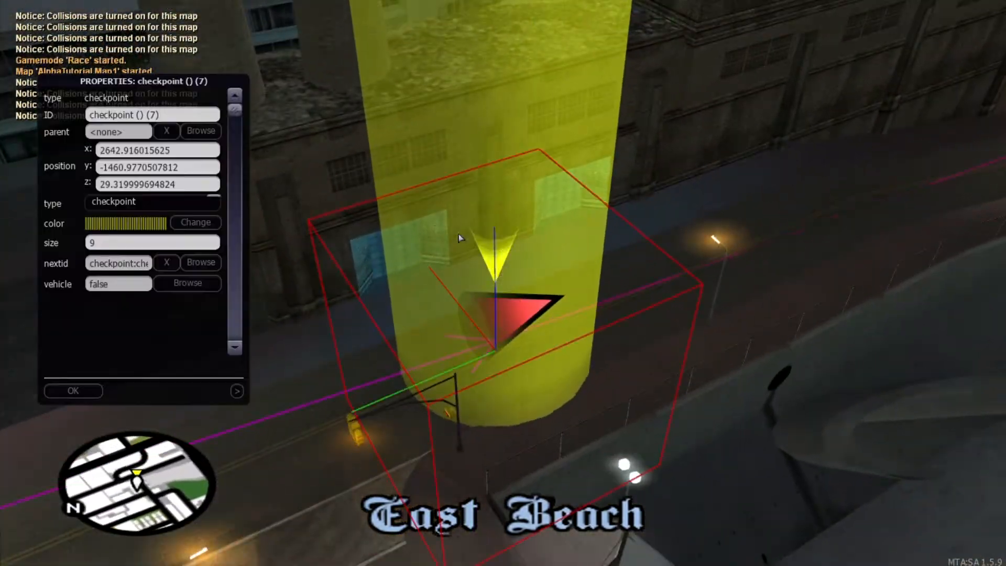
left_click(217, 283)
double_click(121, 261)
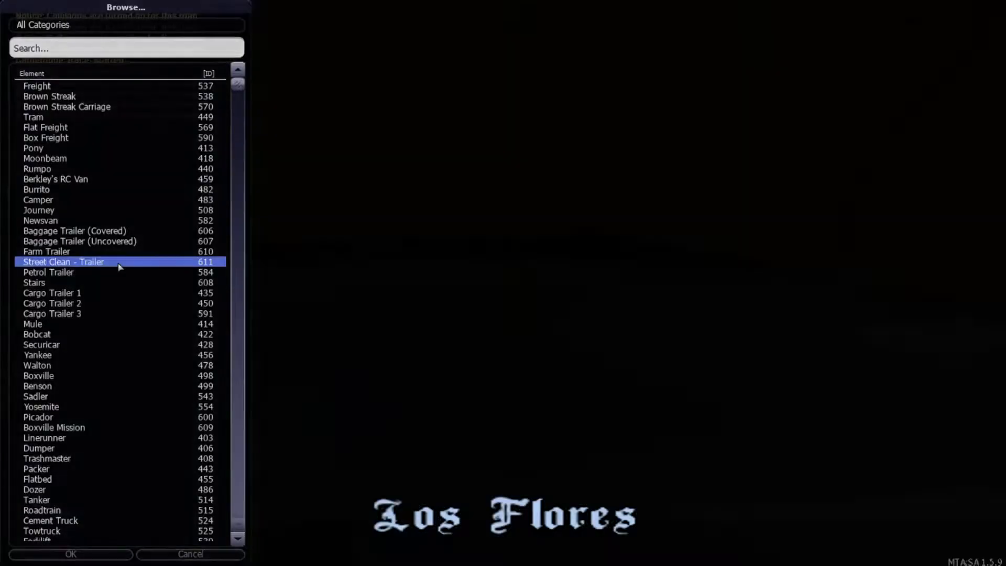
left_click(193, 288)
left_click(135, 159)
double_click(135, 159)
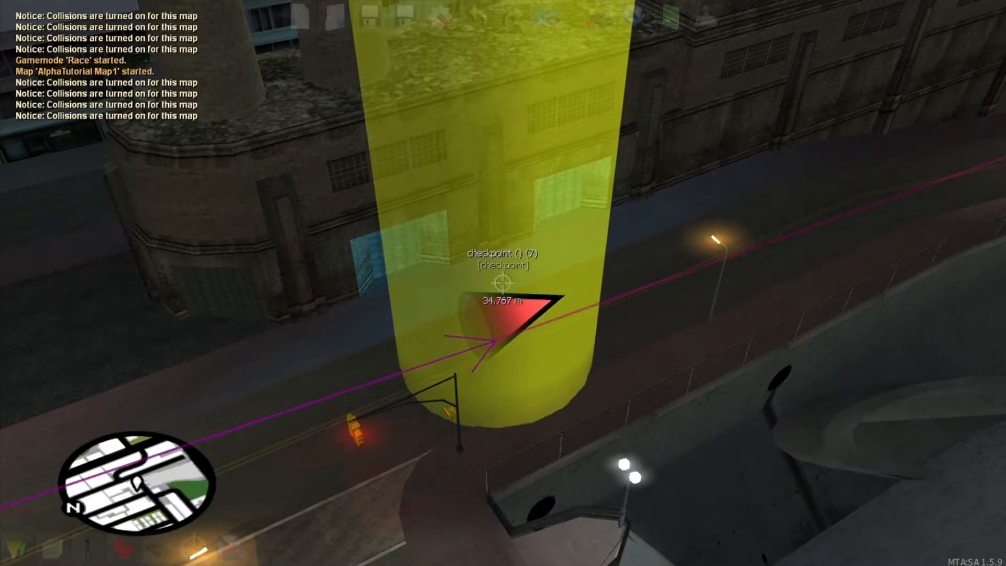
Step: Fly across the overpass to the Ganton street and move the Mesa pickup onto the grass verge
key("w")
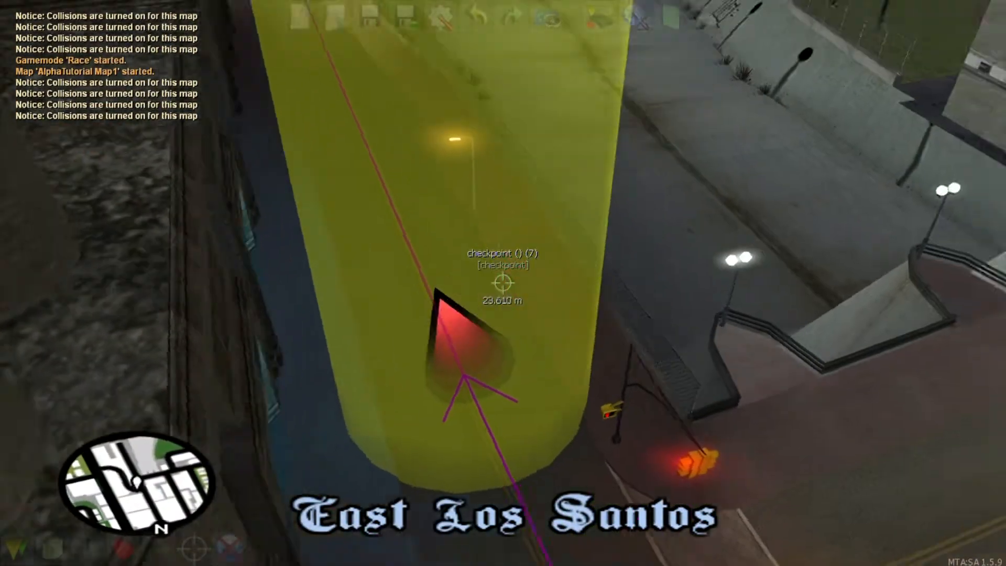
key("w")
key("s")
key("w")
key("s")
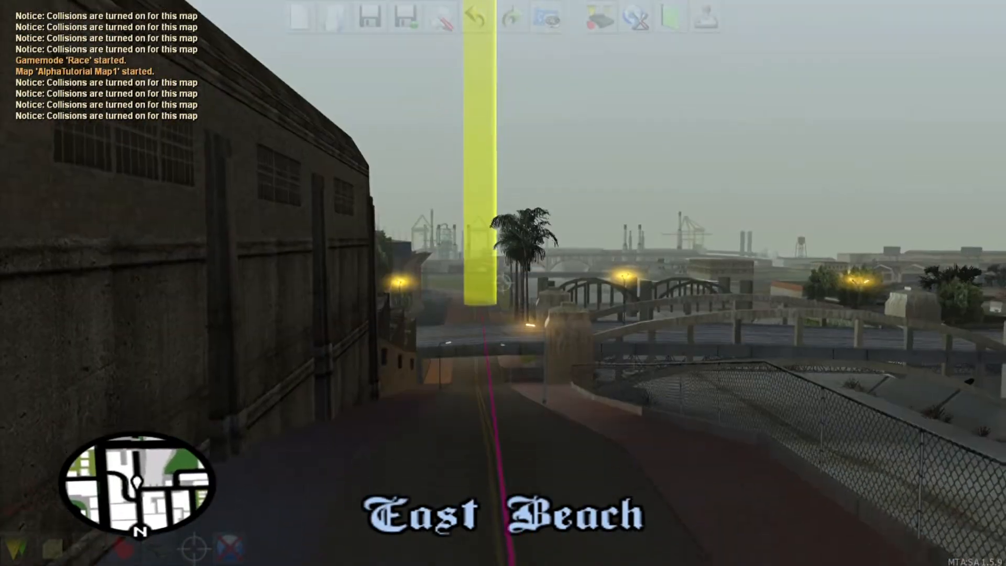
key("f")
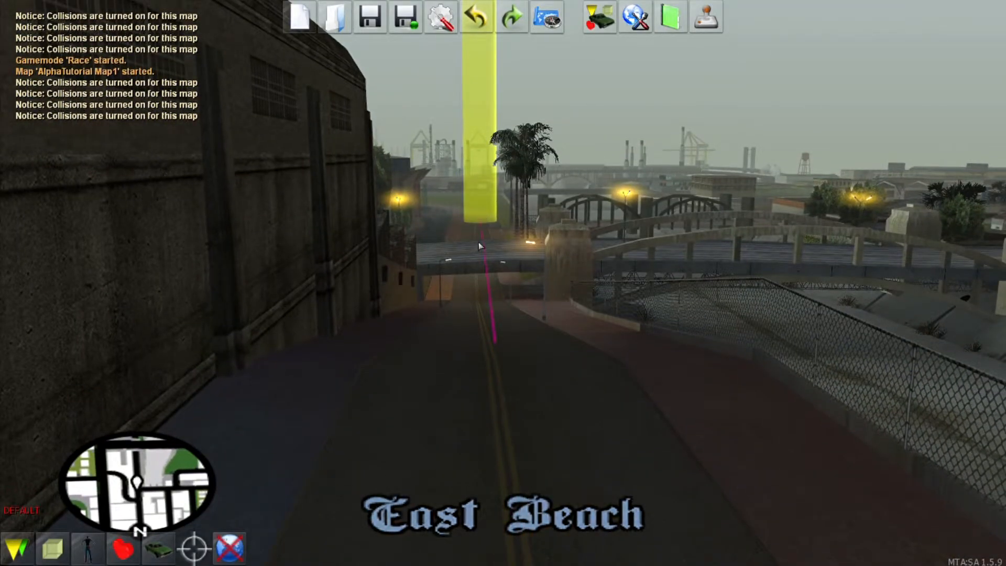
key("f")
key("s")
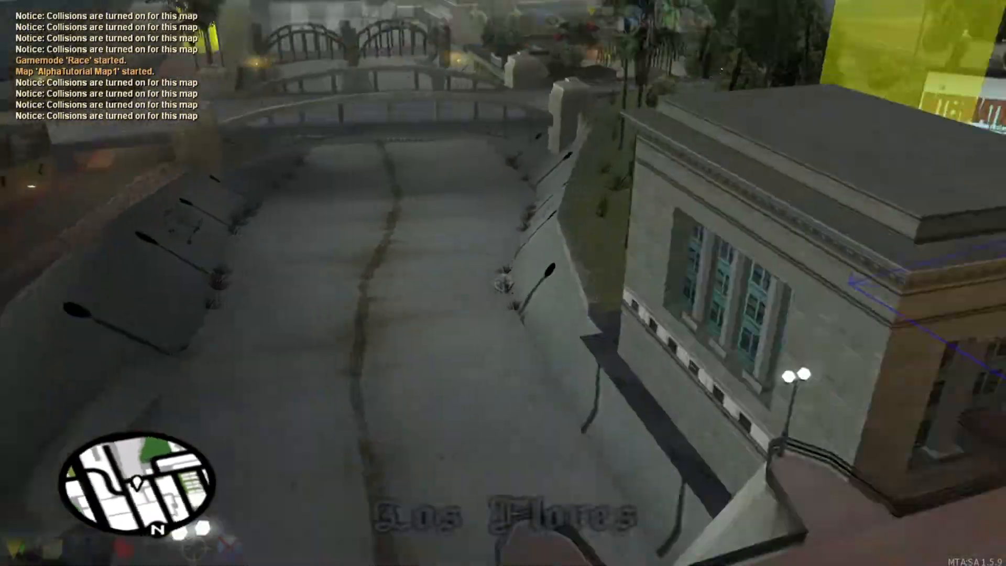
key("w")
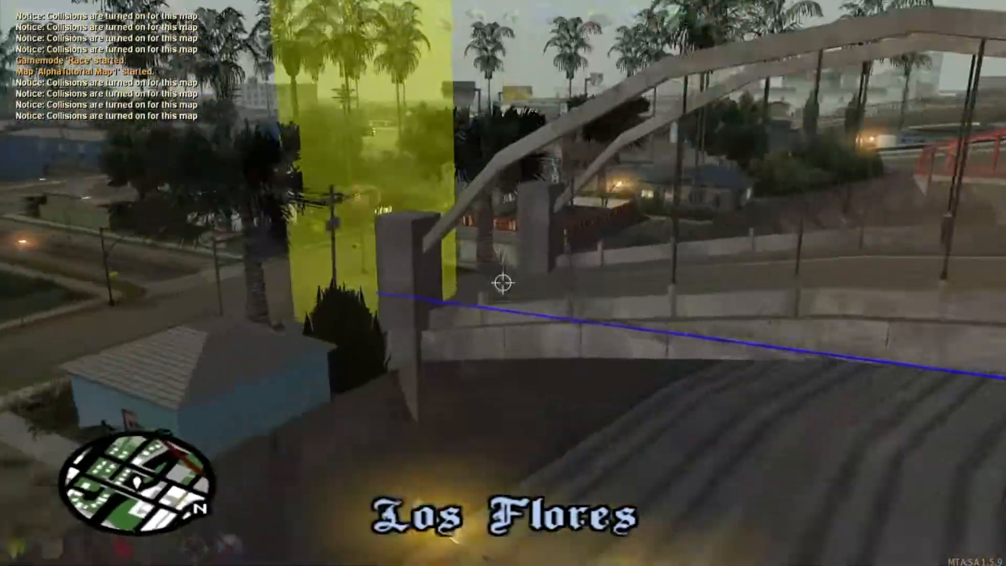
key("s")
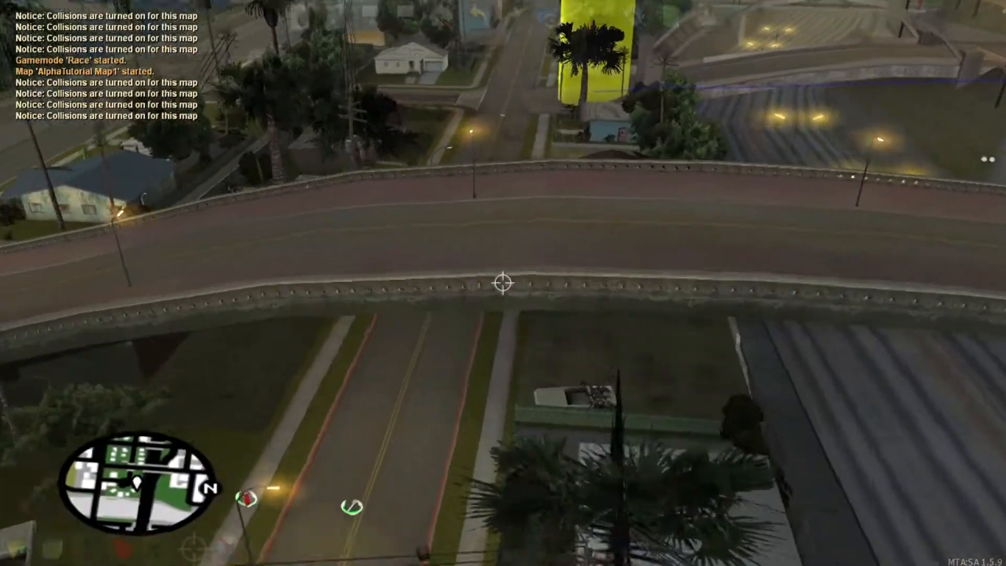
key("w")
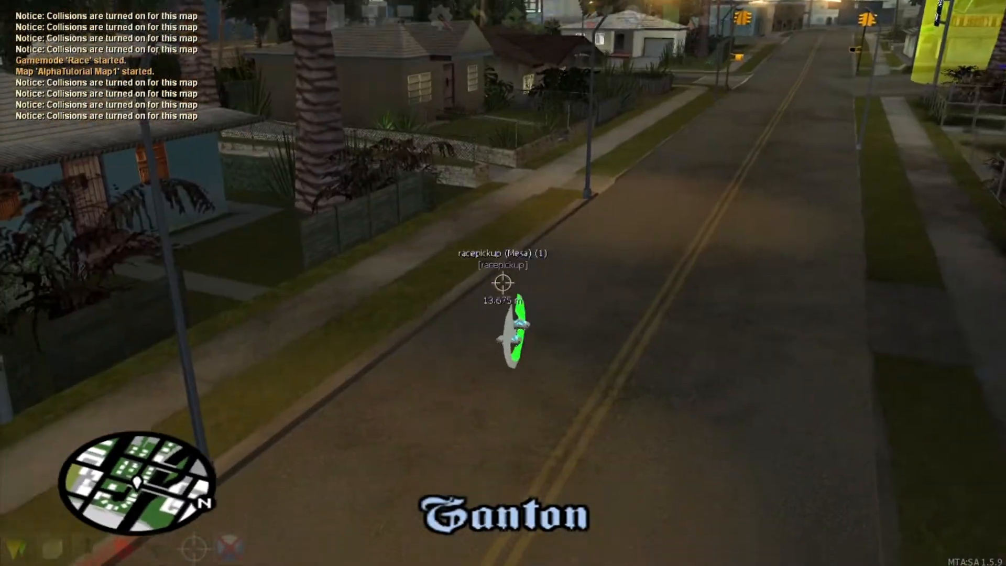
left_click(503, 282)
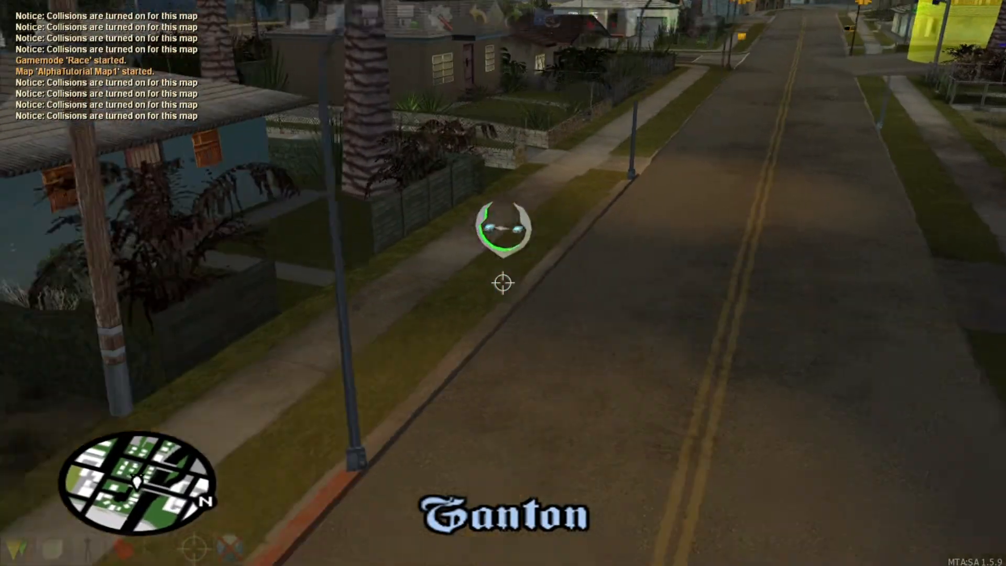
left_click(503, 283)
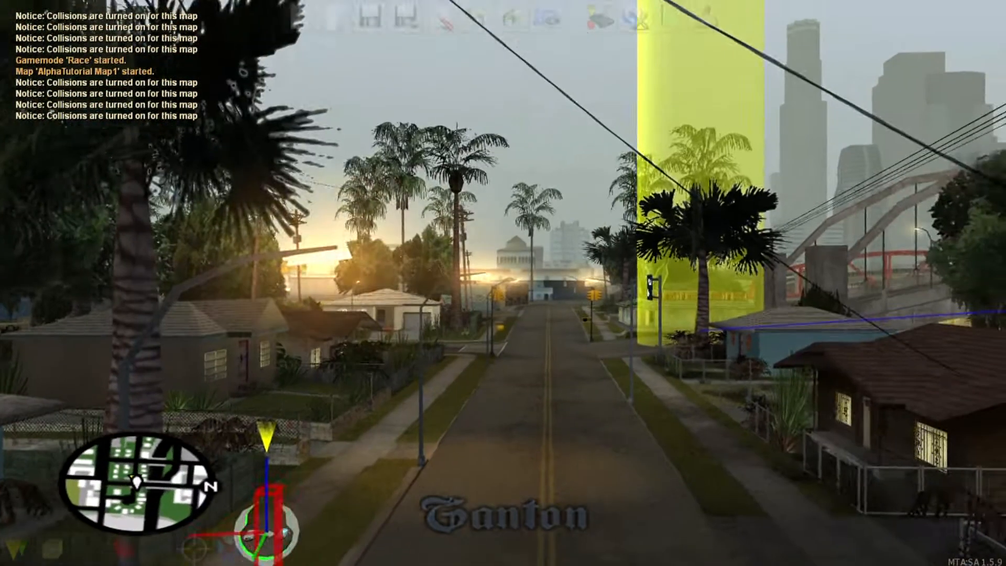
Step: Fly the camera along the street to the NRG-500 pickup and back under the bridge
key("s")
key("a")
key("w")
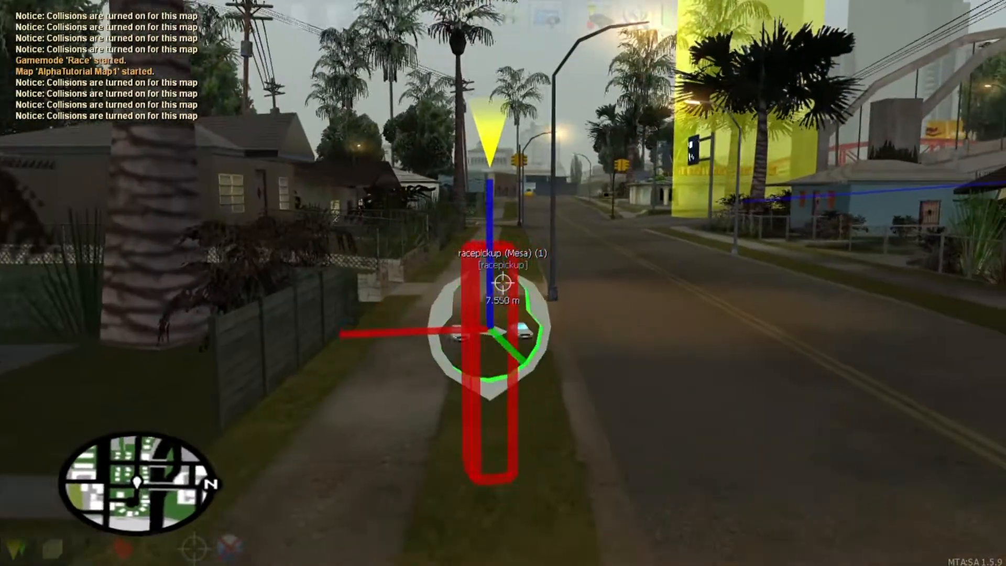
key("s")
key("d")
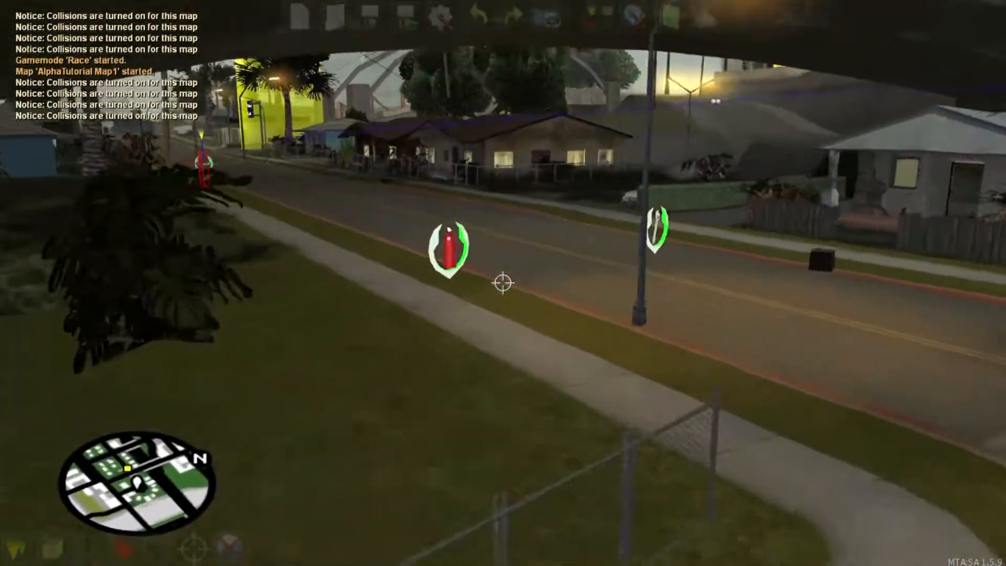
key("w")
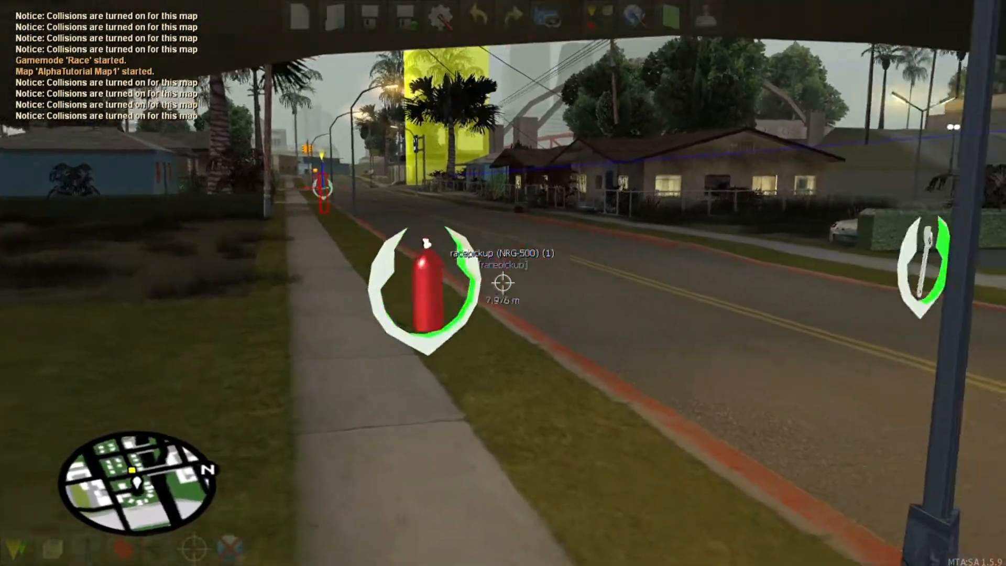
key("f")
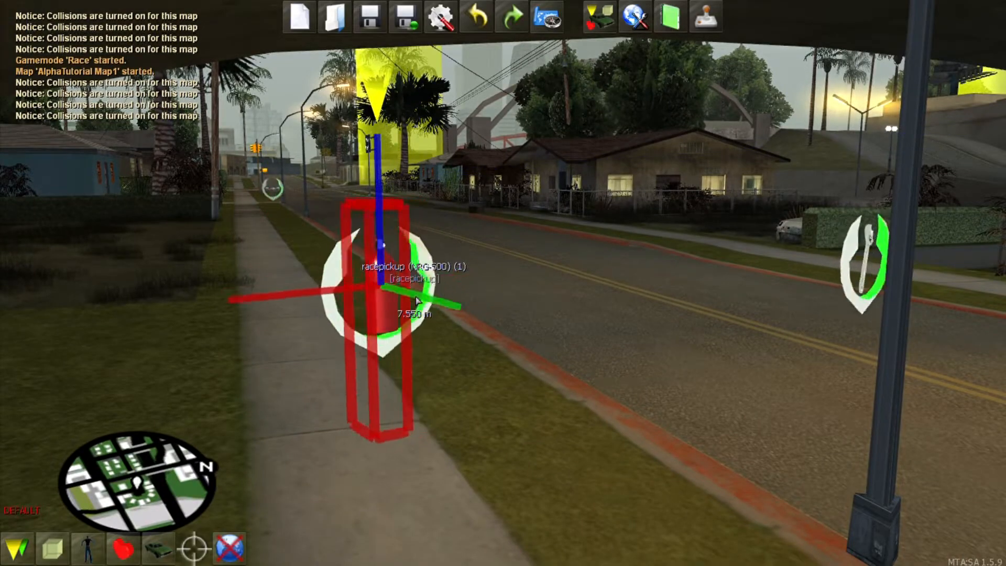
key("f")
key("s")
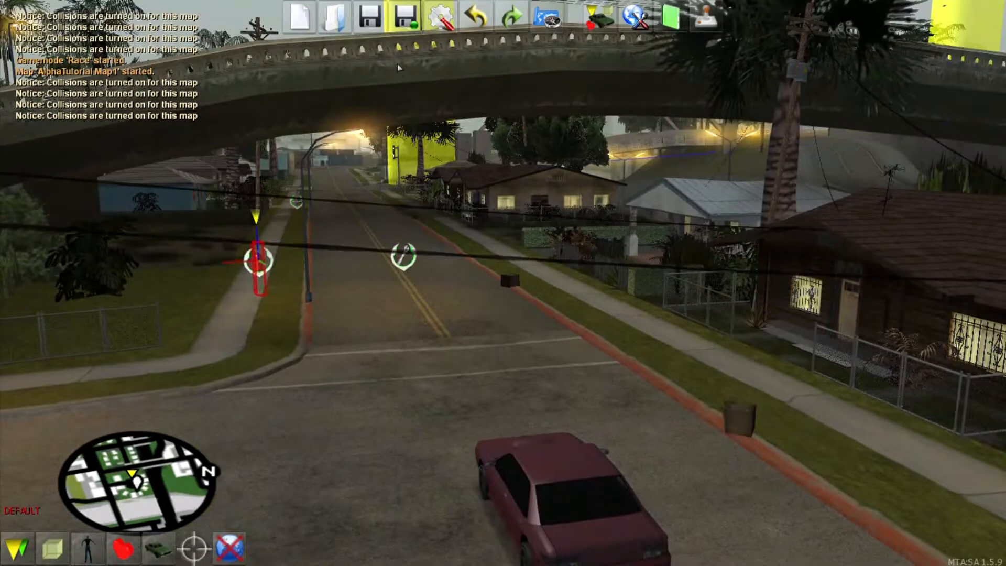
Step: Run a Full Test in race mode, drive the car, then stop testing from the FR GUI panel
left_click(707, 5)
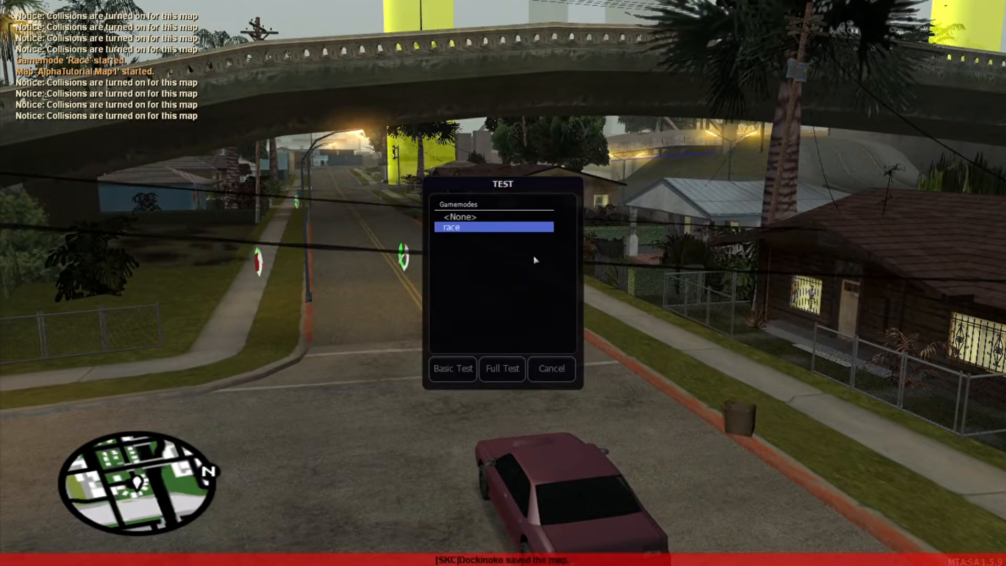
left_click(503, 368)
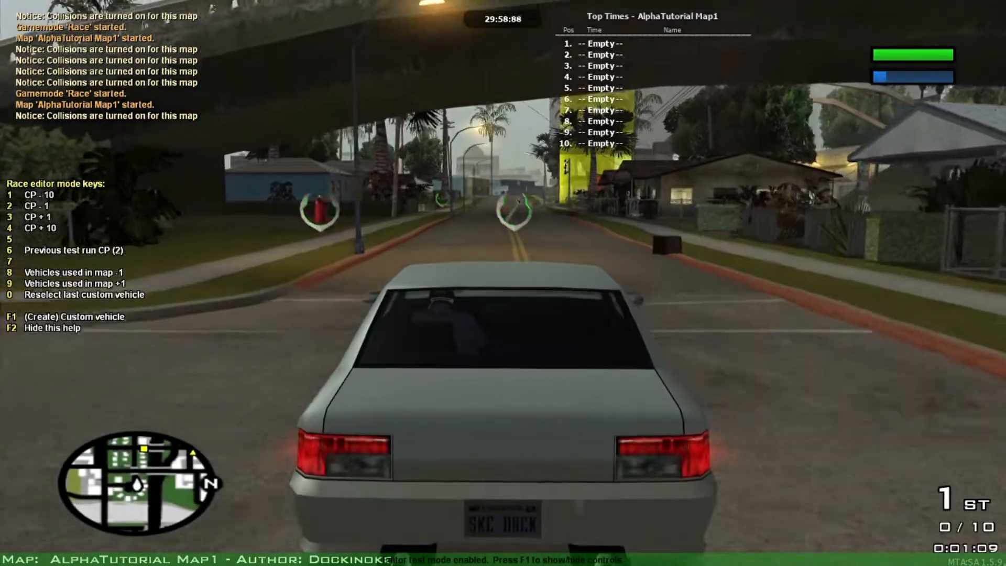
key("s")
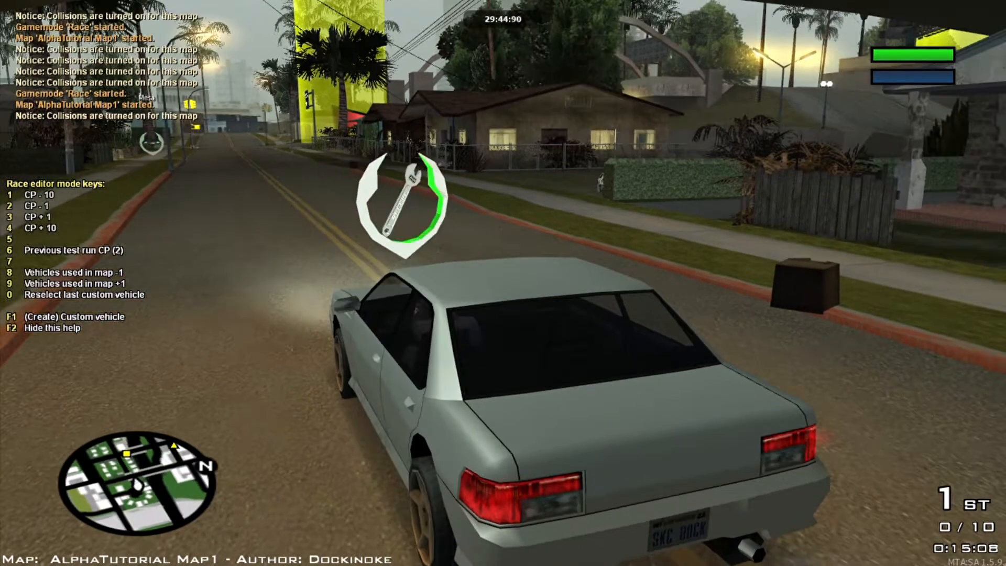
key("F1")
left_click(73, 428)
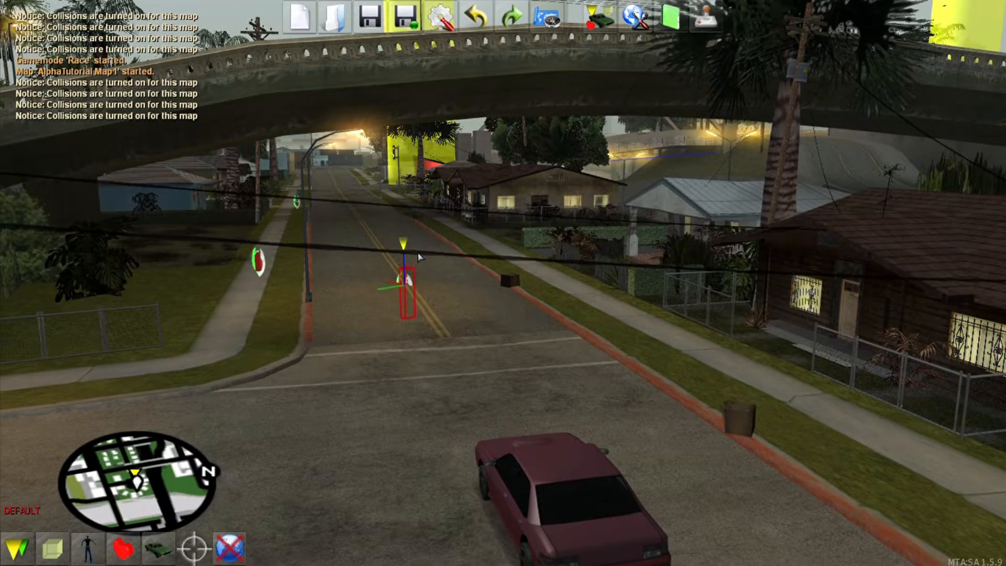
Step: Fly down the street and select the NRG-500 pickup on the sidewalk
key("f")
key("w")
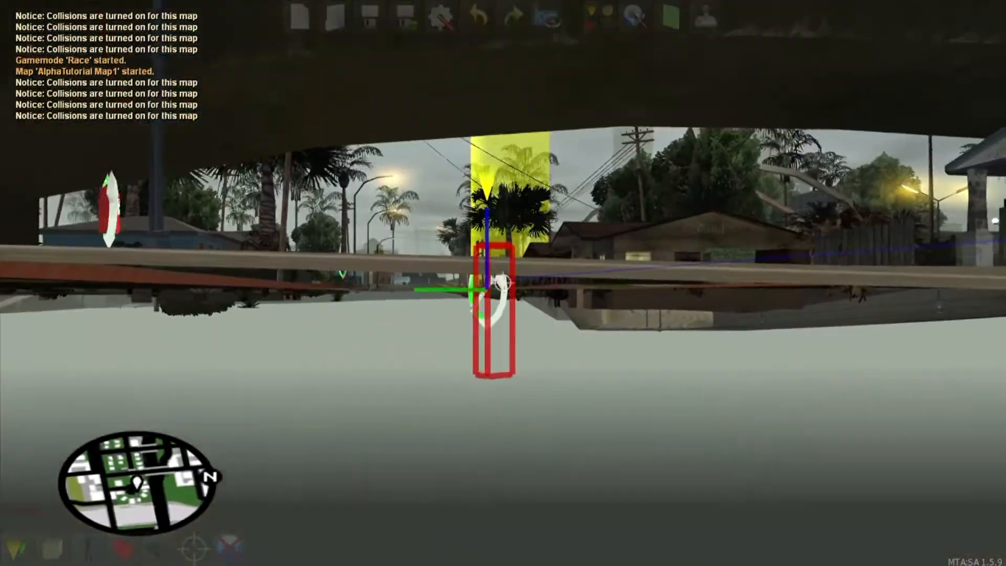
key("f")
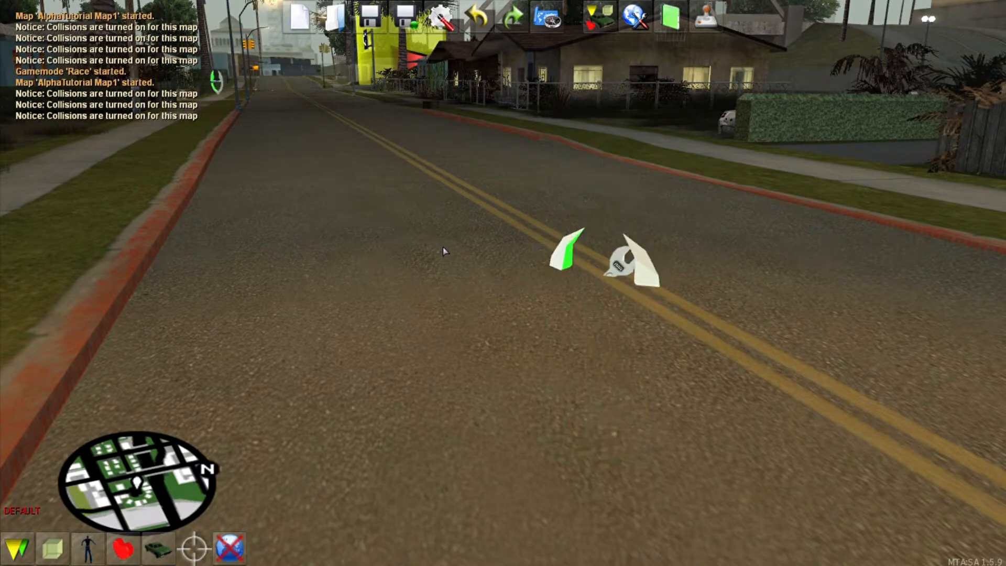
key("f")
key("s")
key("w")
right_click(503, 283)
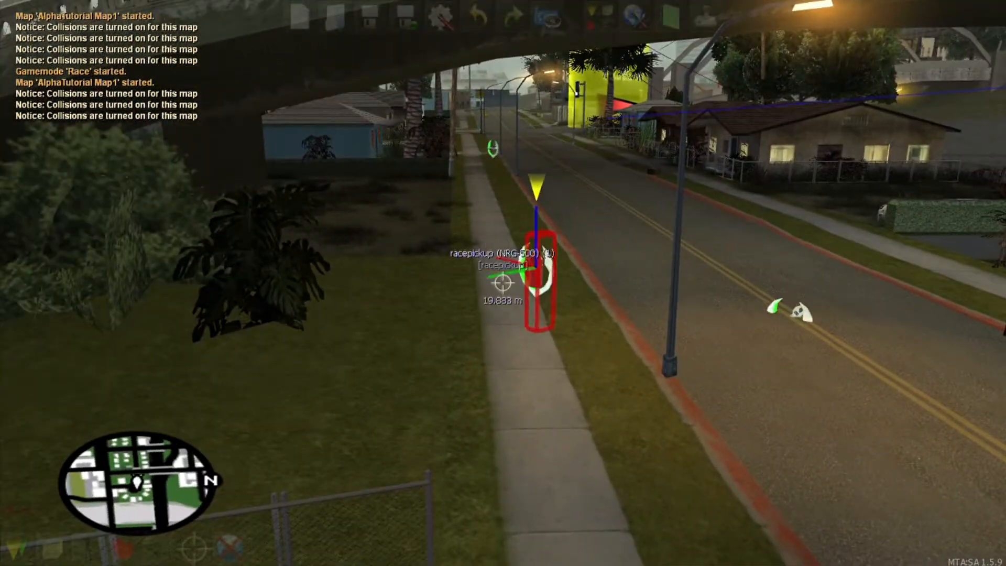
Step: Slide the NRG-500 pickup onto the road, lower and rotate it, then drop it there
key("d")
key("w")
key("Right")
key("Page_Down")
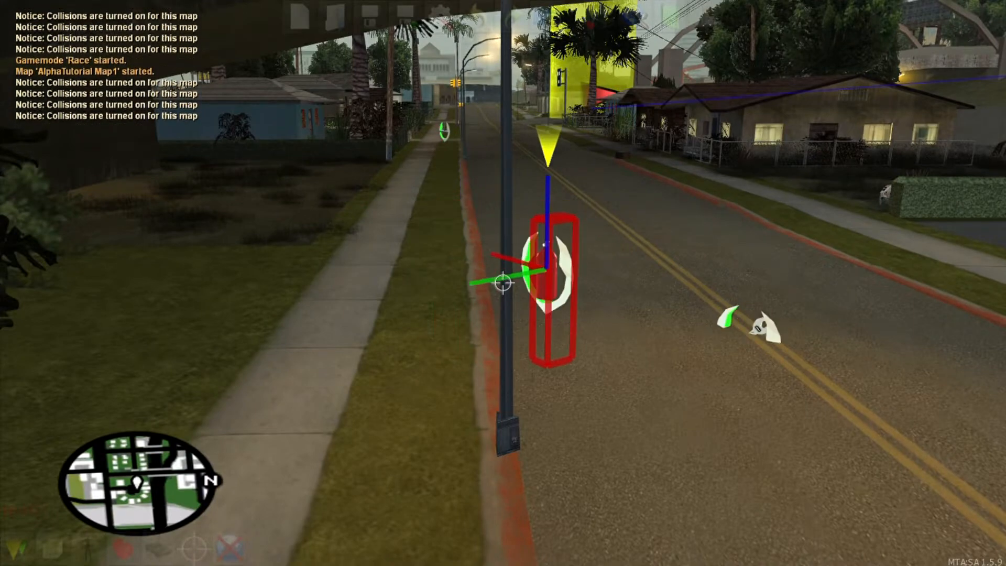
key("ctrl+Left")
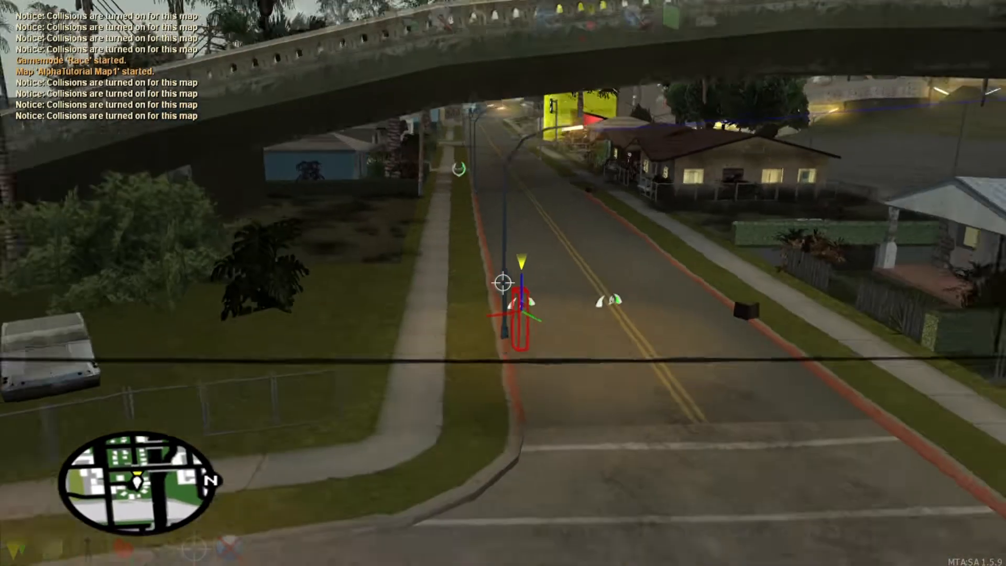
key("s")
left_click(503, 283)
key("w")
key("f")
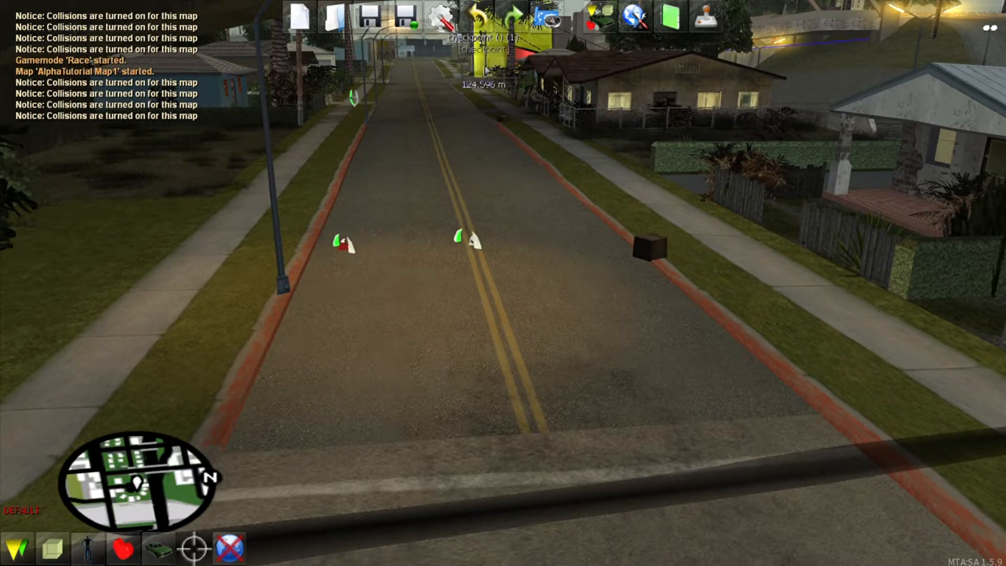
left_click(706, 21)
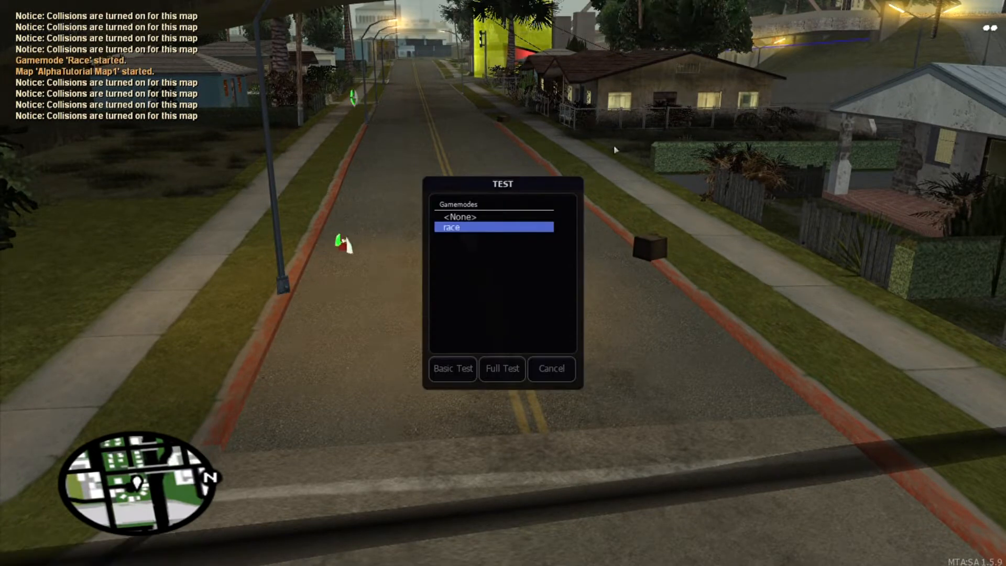
left_click(502, 370)
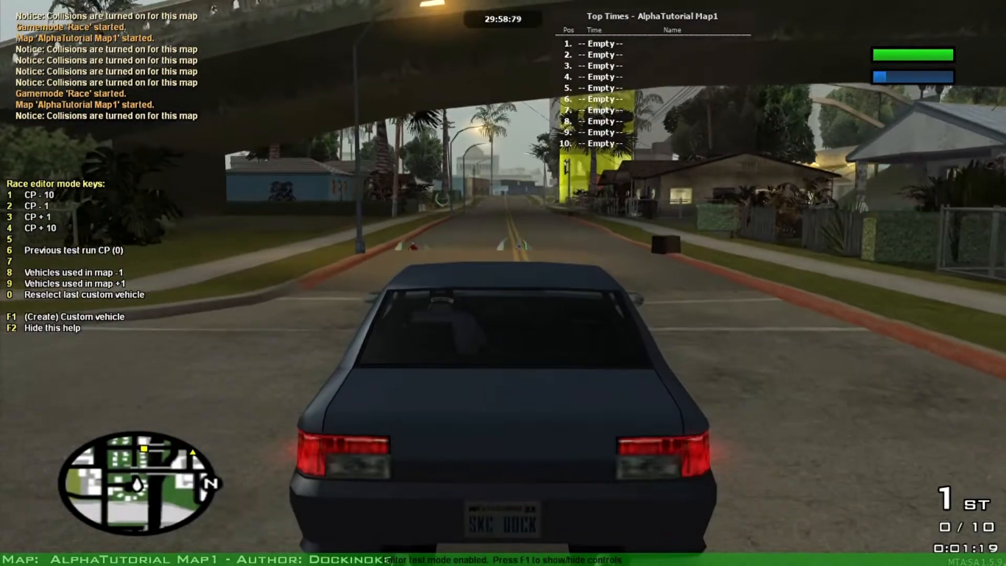
key("s")
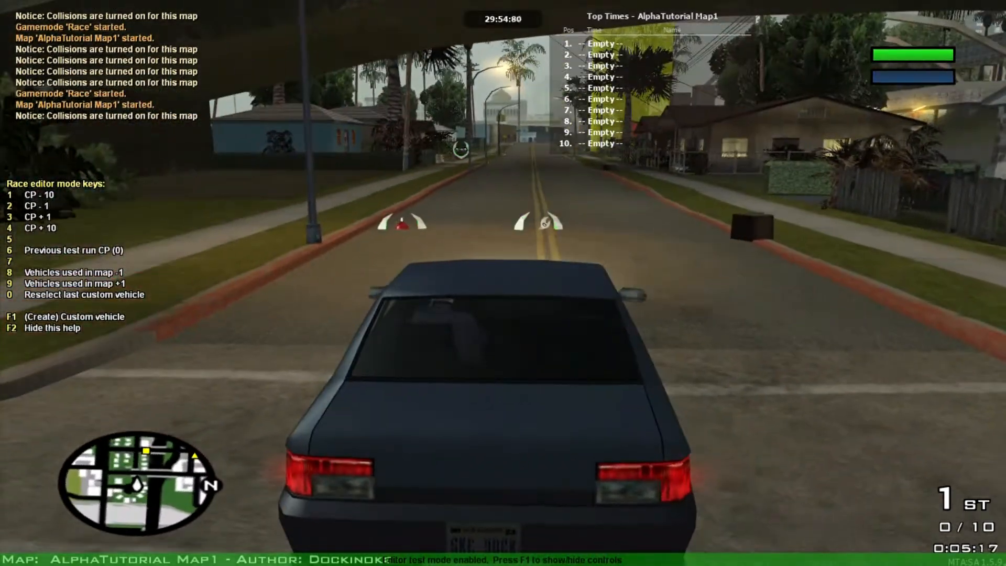
key("w")
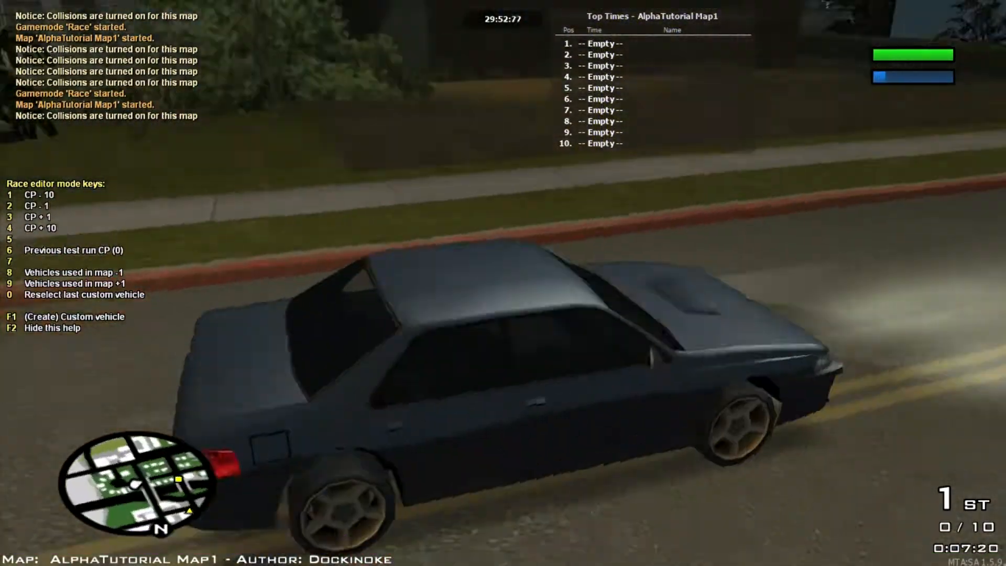
key("s")
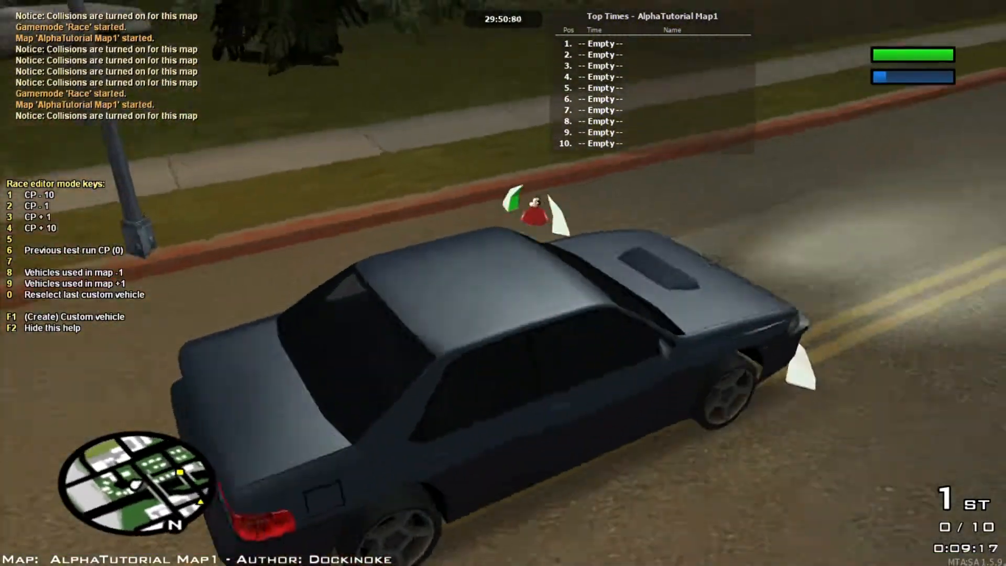
key("w")
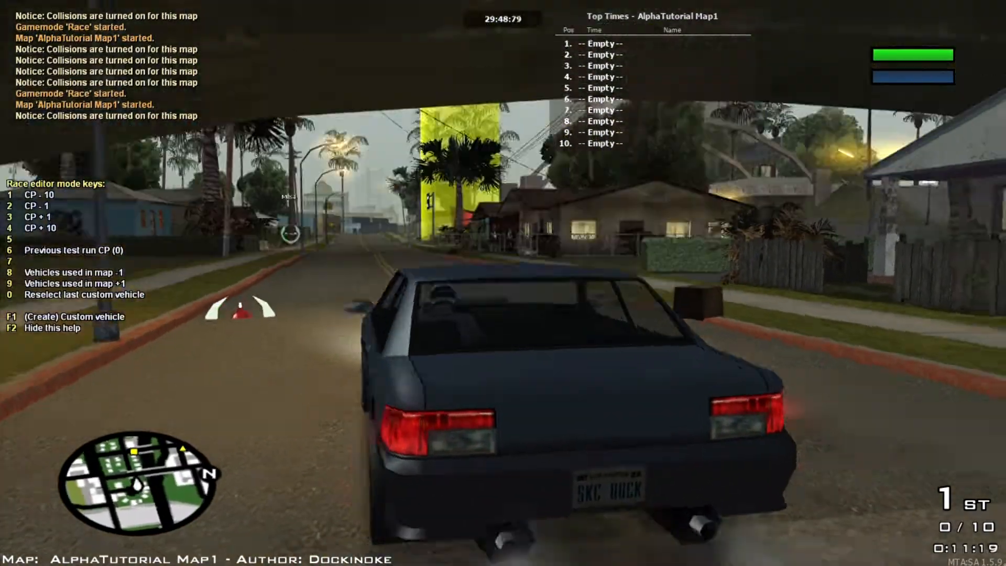
key("F1")
left_click(78, 426)
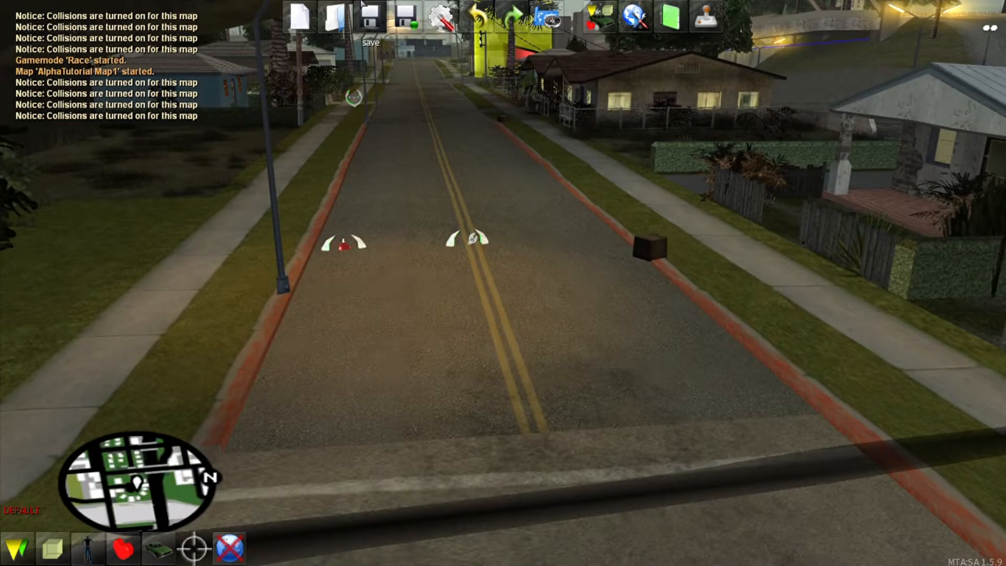
Step: Save the map and choose cs_roadbridge04 from the object browser
left_click(363, 7)
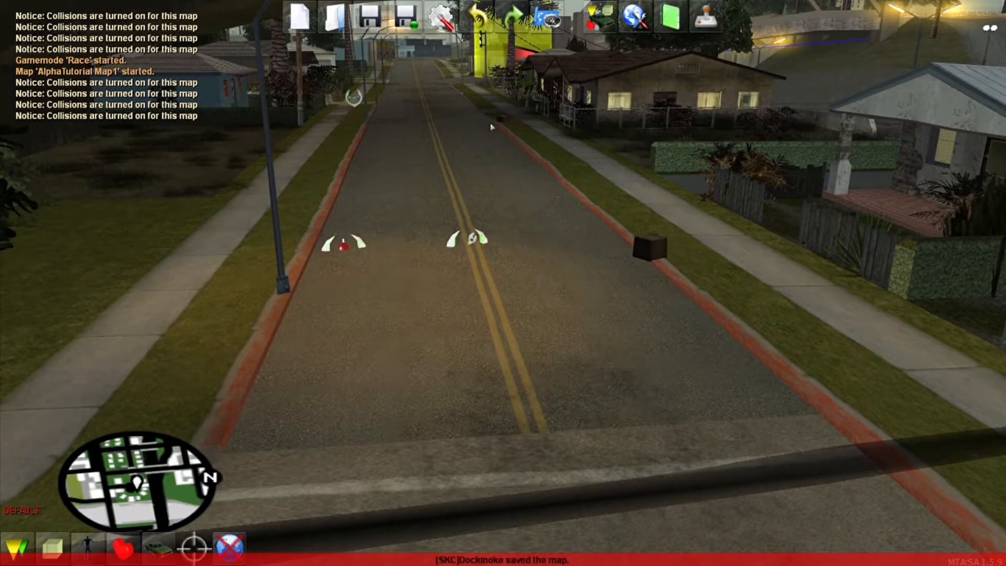
left_click(373, 27)
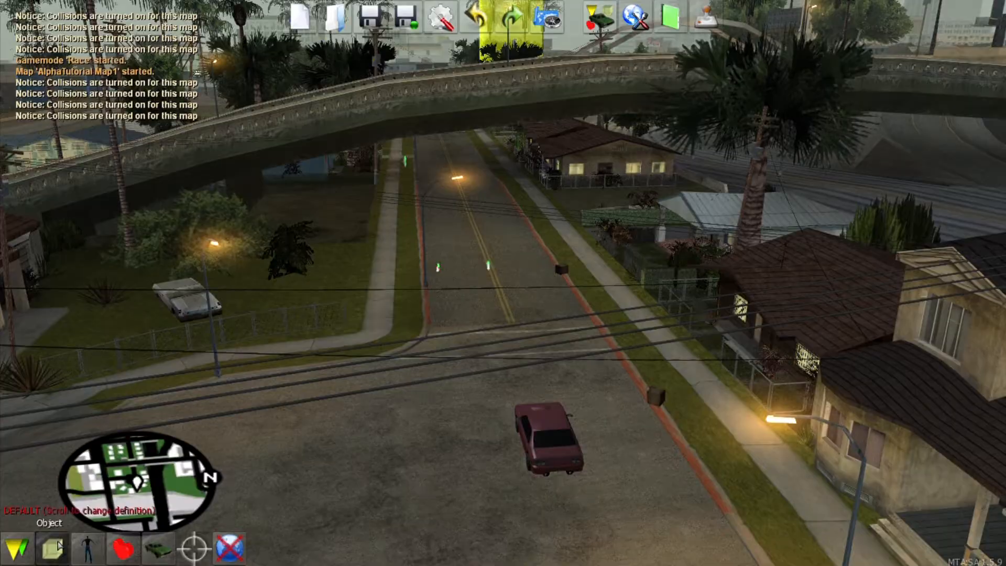
left_click(52, 548)
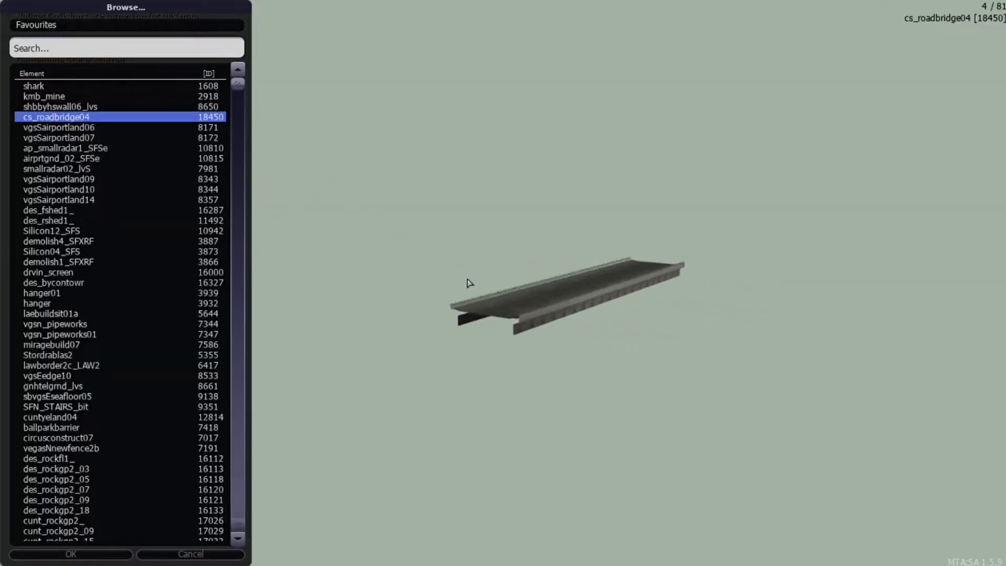
left_click(126, 554)
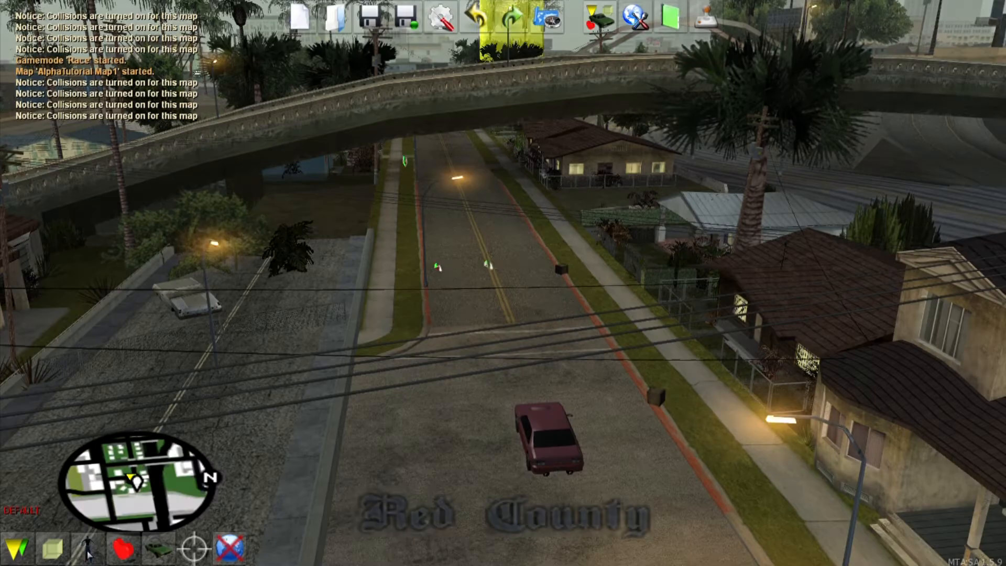
Step: Drop the Sultan spawnpoint onto the cs_roadbridge04 deck and circle the camera around it
key("w")
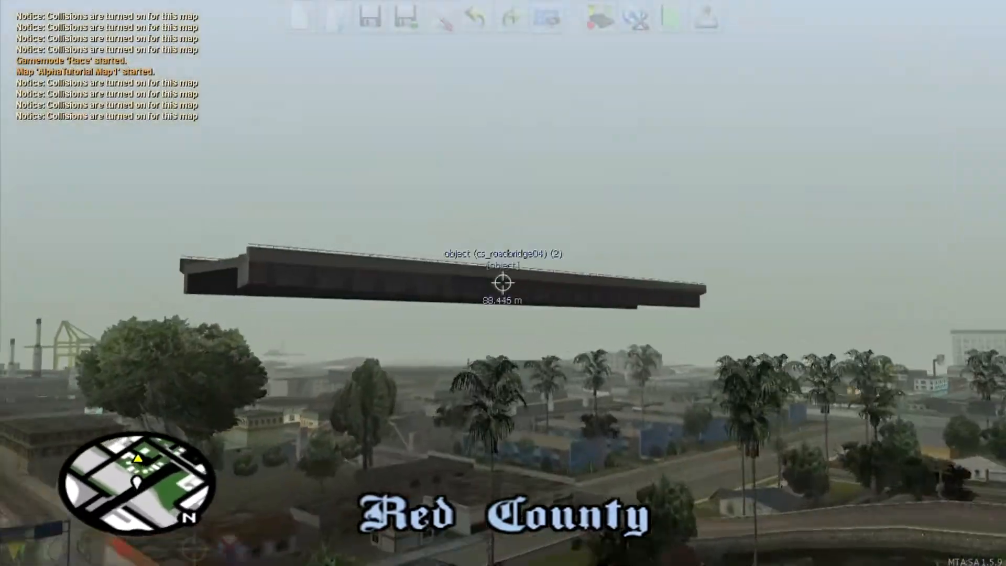
key("w")
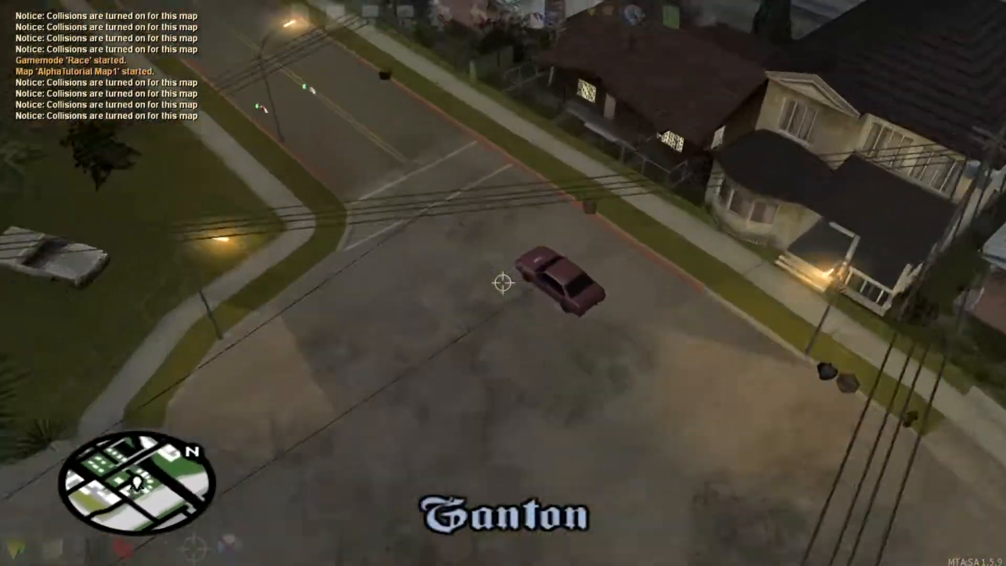
left_click(503, 282)
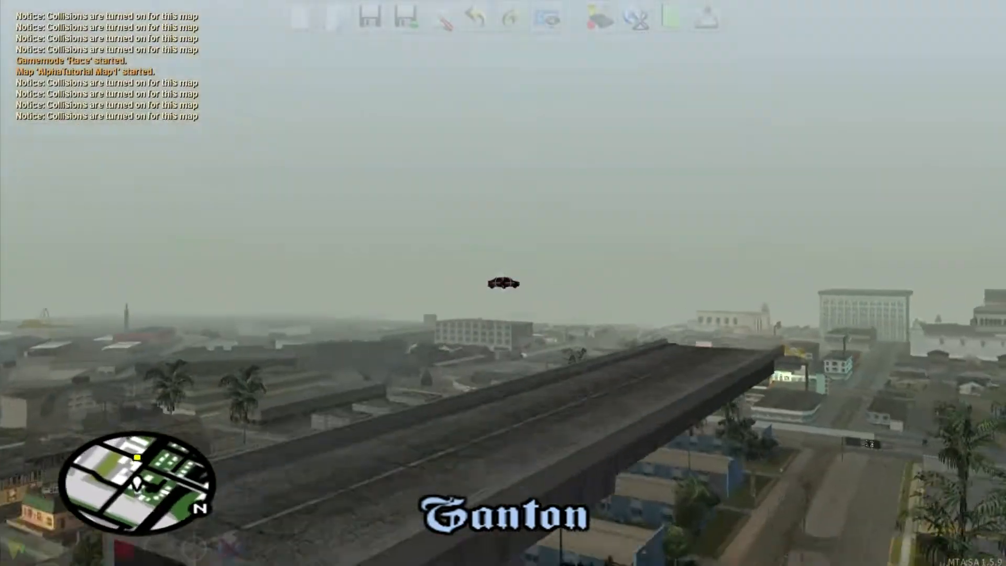
left_click(502, 283)
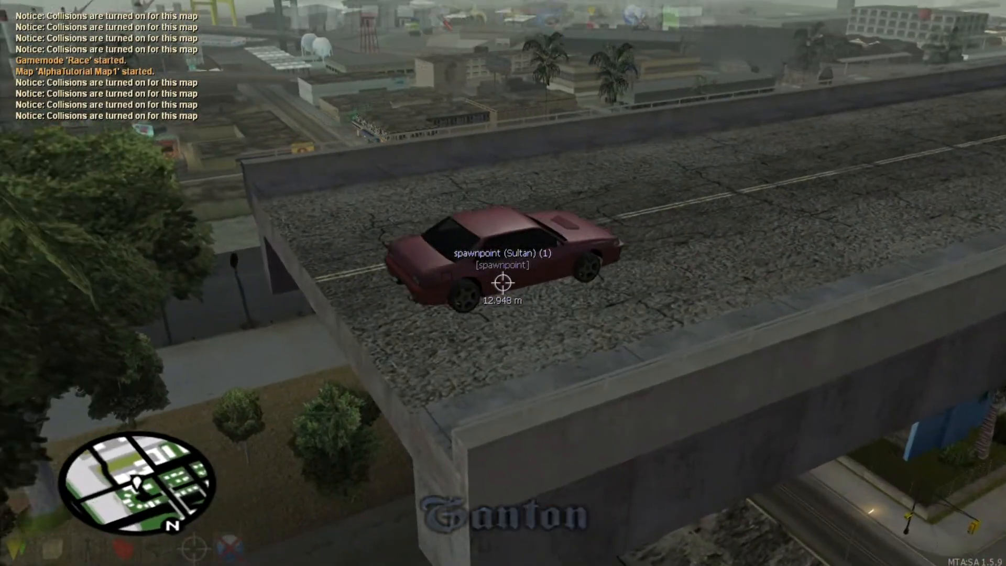
key("a")
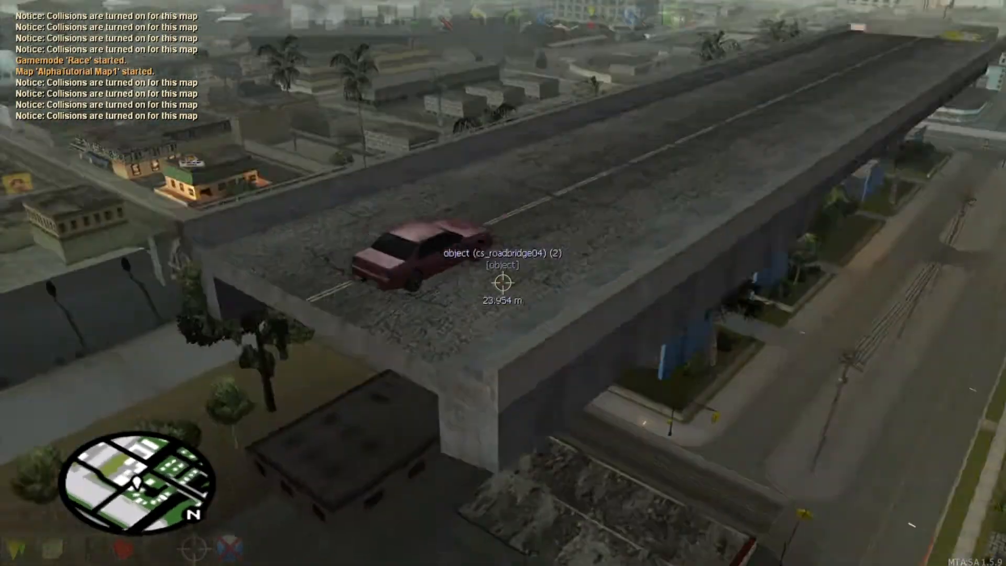
key("w")
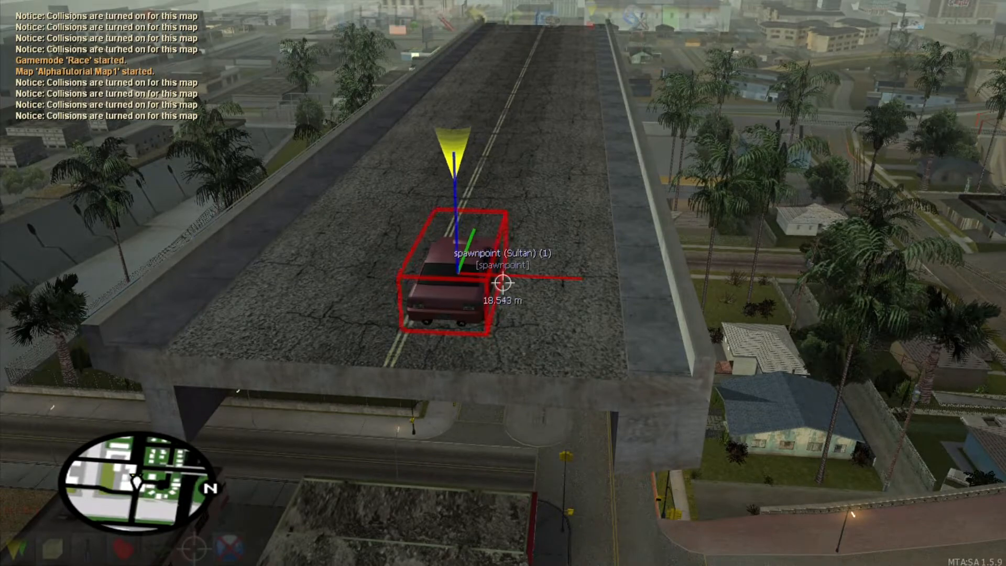
key("d")
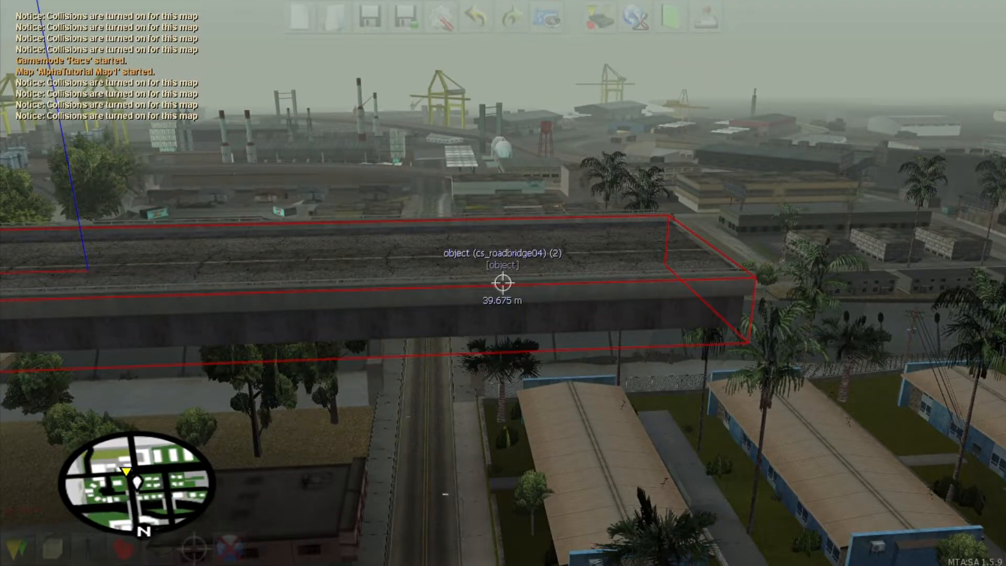
Step: Clone the road bridge into copy (3), slide it along the road, then clone it again into copy (4)
key("c")
key("Right")
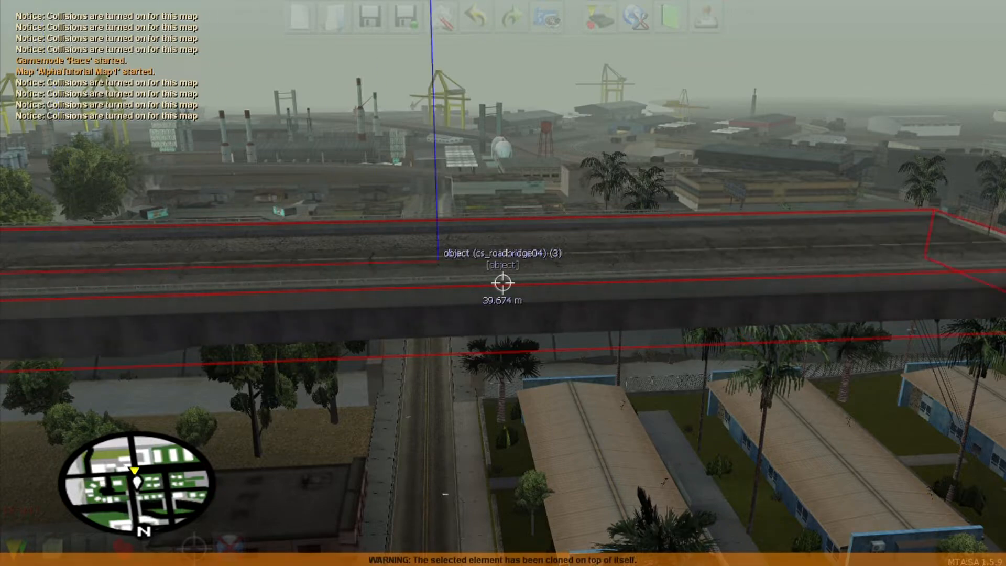
key("Left")
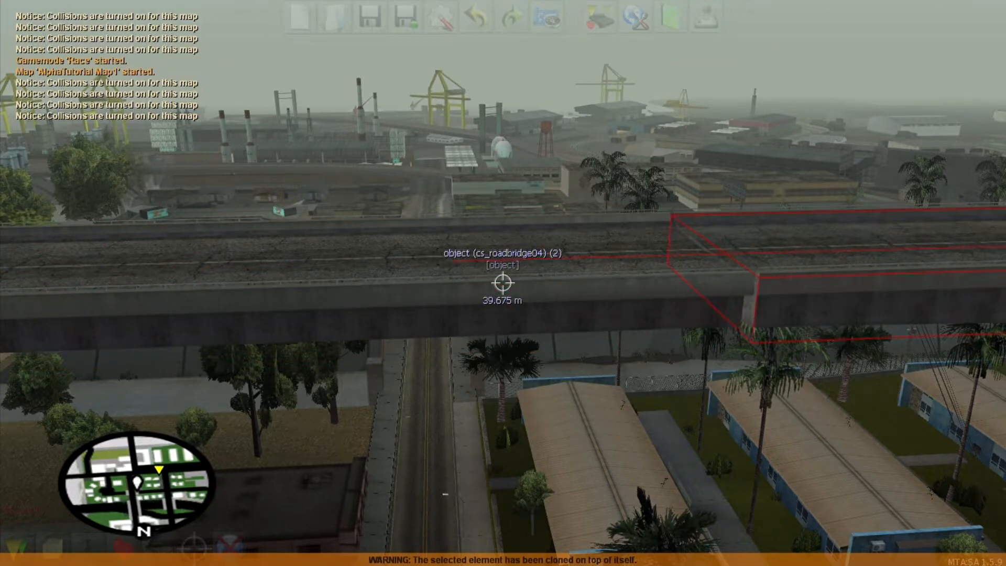
key("s")
key("d")
key("w")
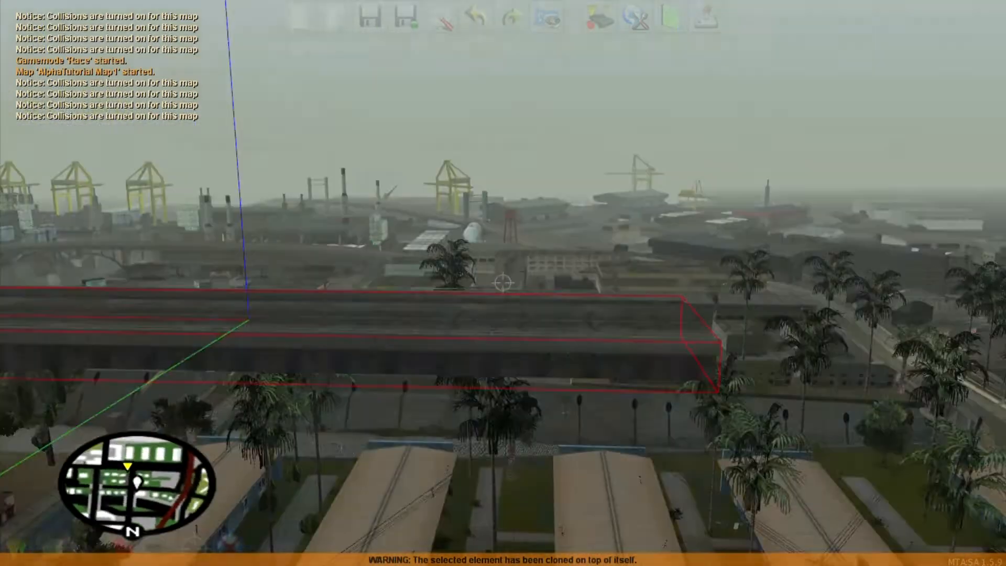
key("s")
key("d")
key("w")
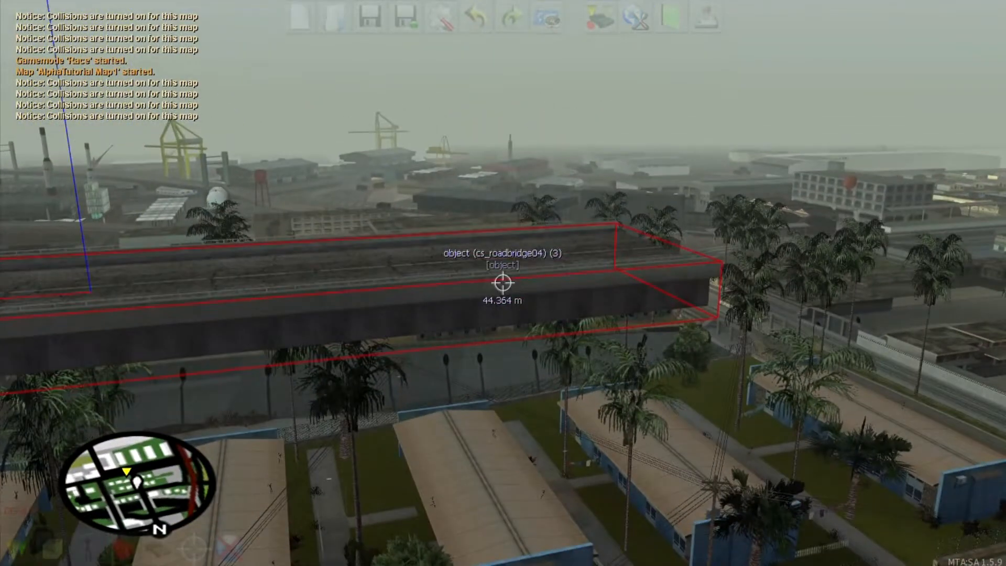
key("s")
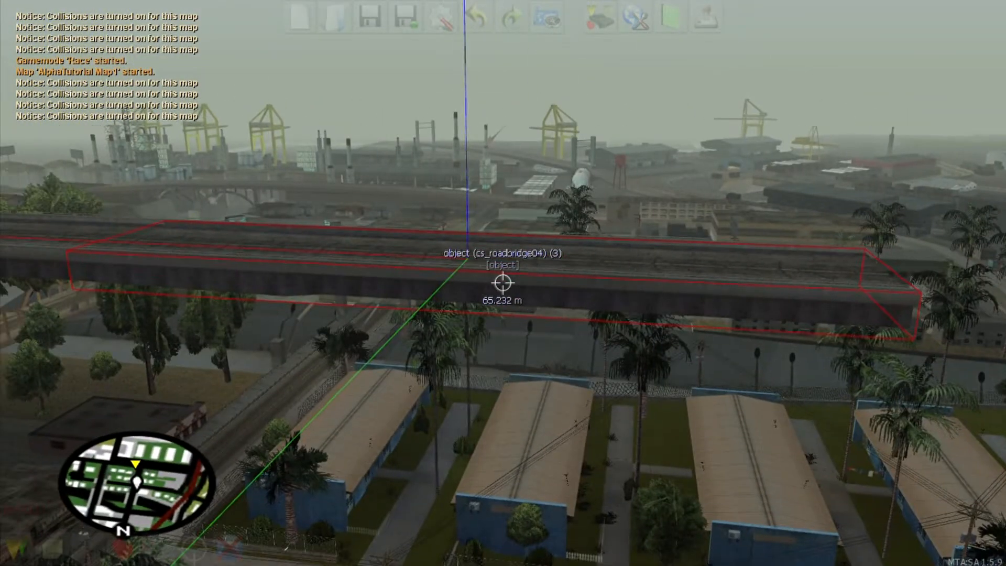
key("c")
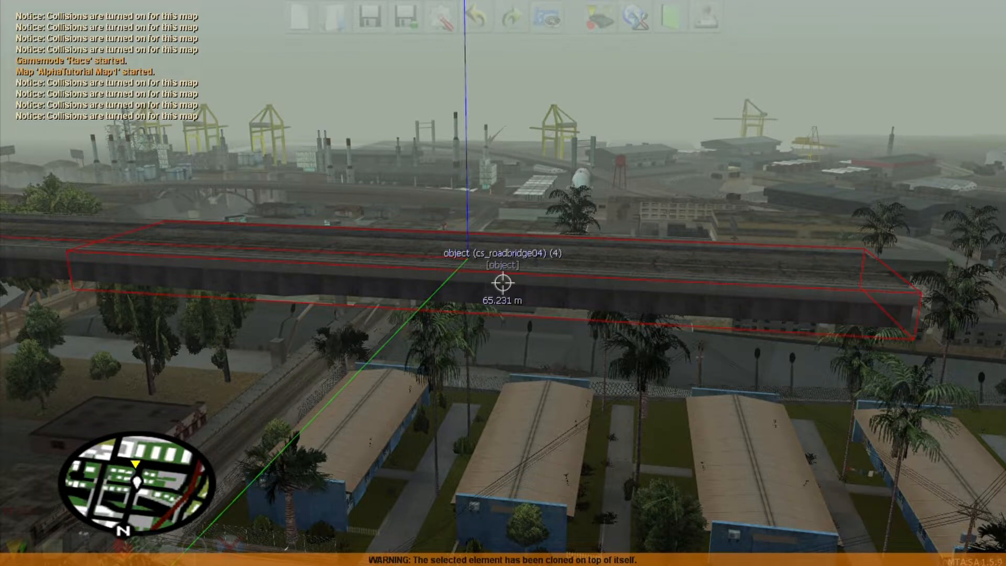
key("F3")
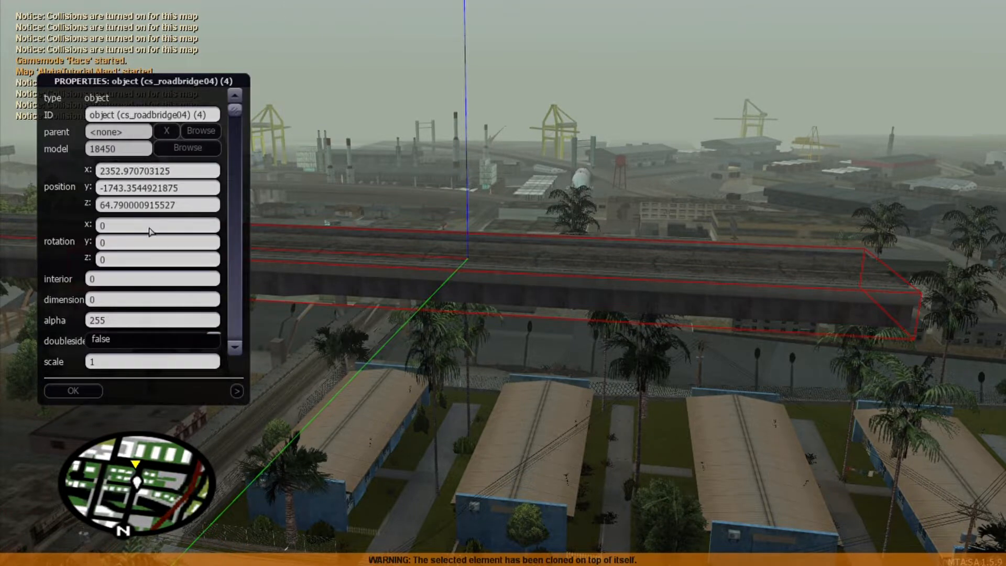
Step: Give bridge copy (4) rotation y 10, resetting the trial x rotation of 30 back to 0
type("30")
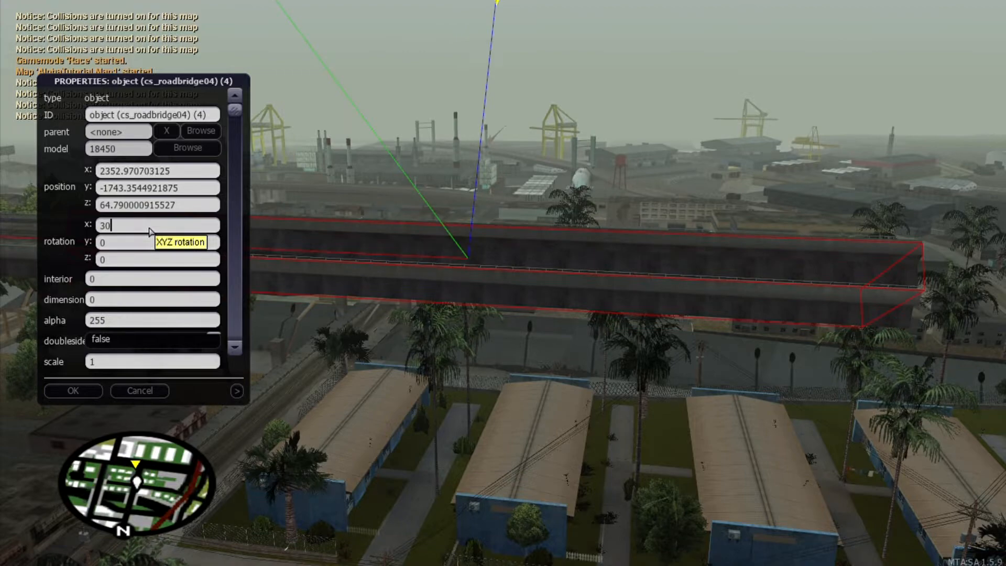
left_click(73, 390)
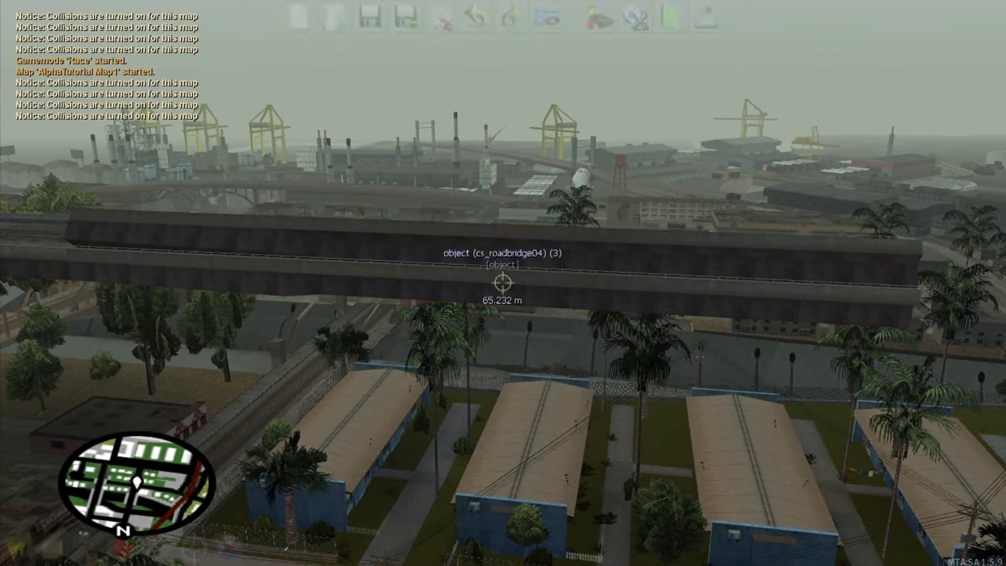
key("a")
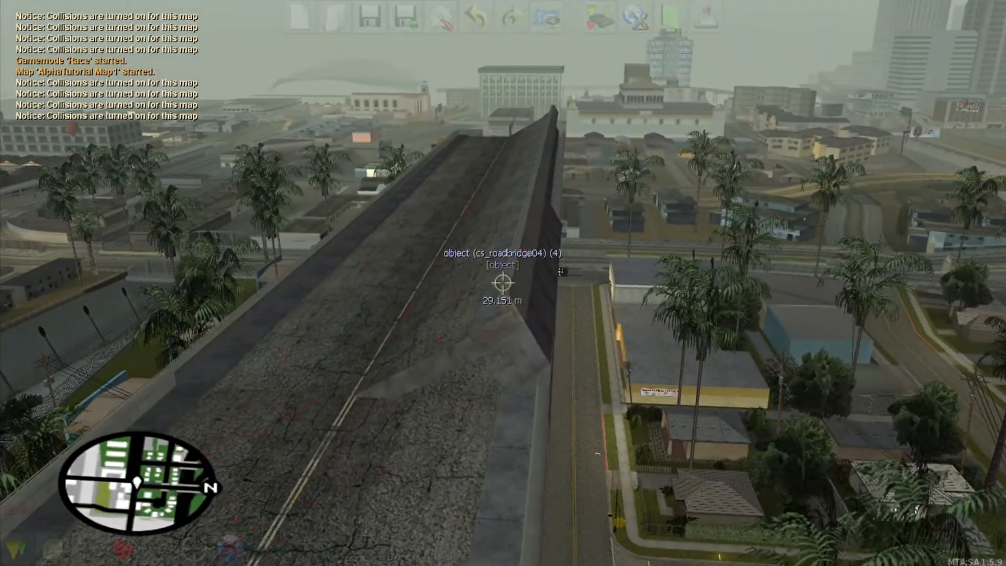
double_click(502, 283)
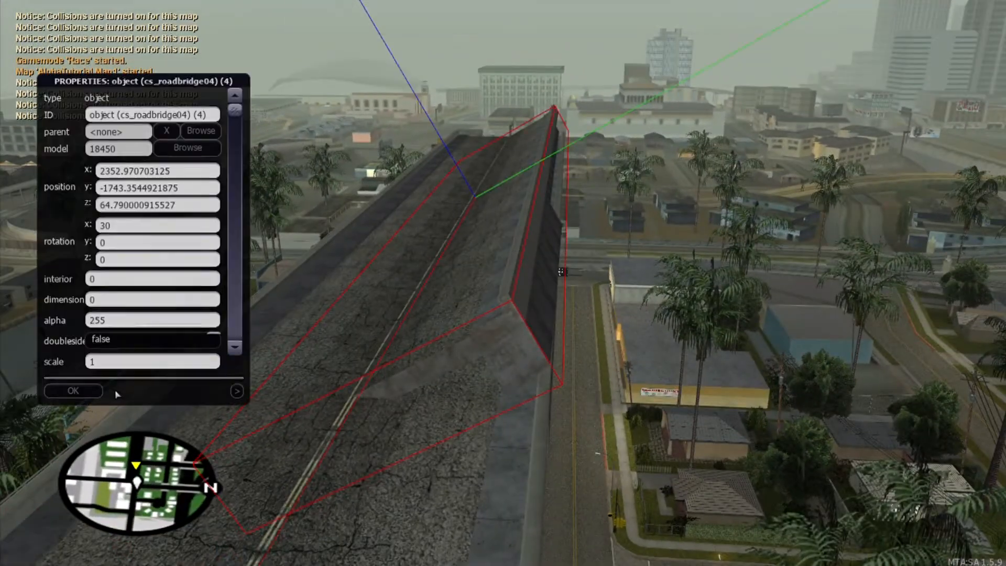
type("0")
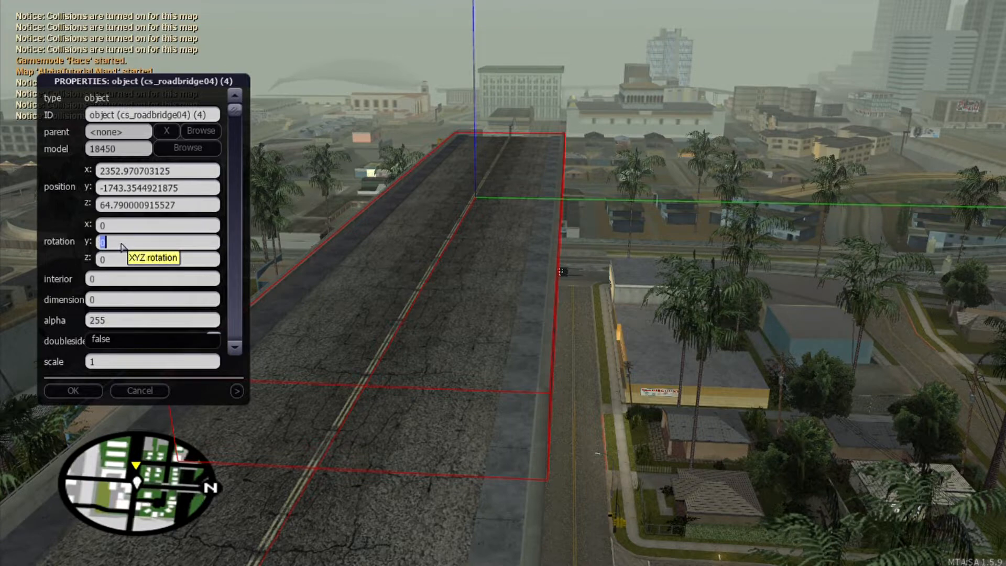
type("30")
key("BackSpace")
key("BackSpace")
type("10")
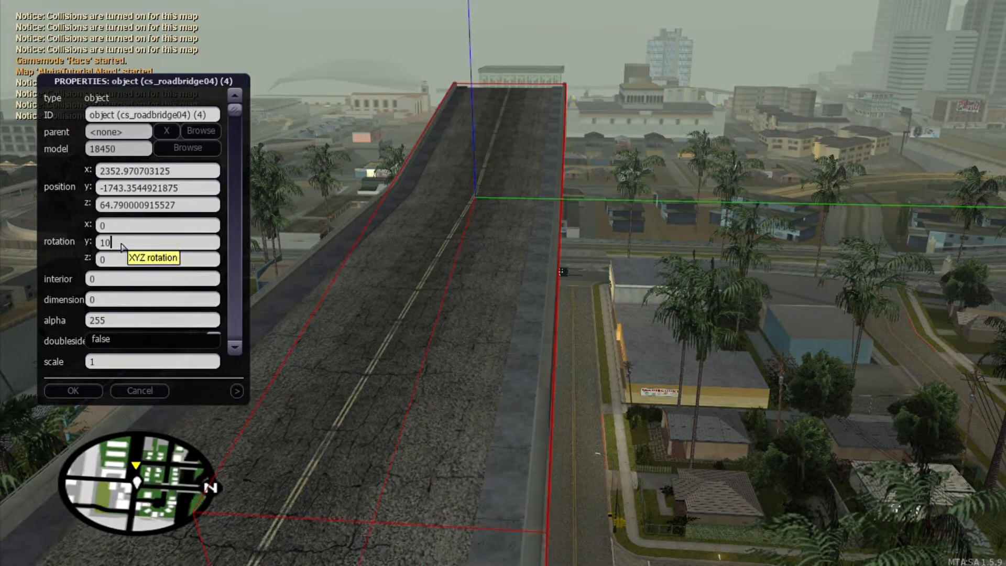
left_click(74, 390)
Step: Select the sloping bridge section and fine-tune its tilt with repeated rotation nudges
key("d")
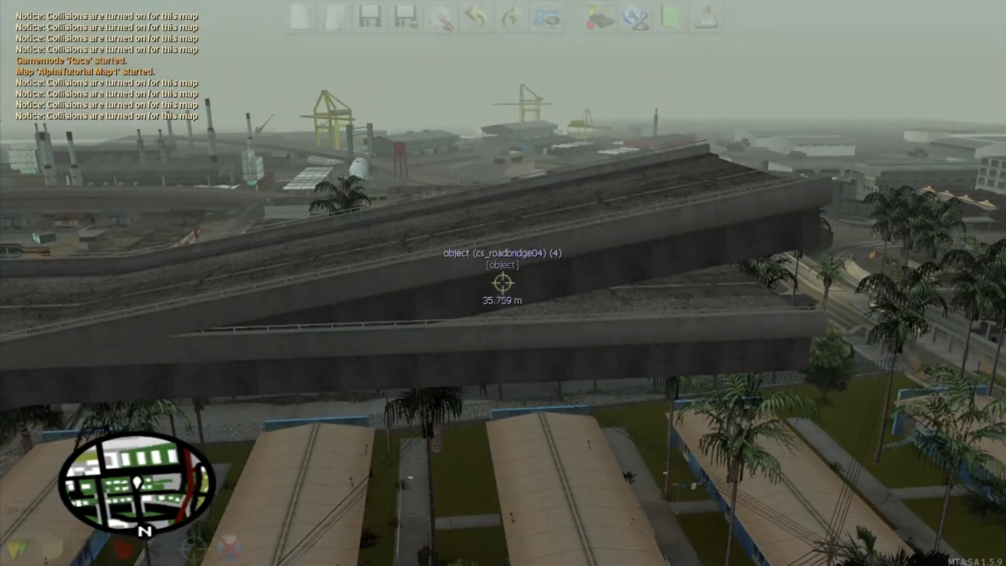
left_click(501, 282)
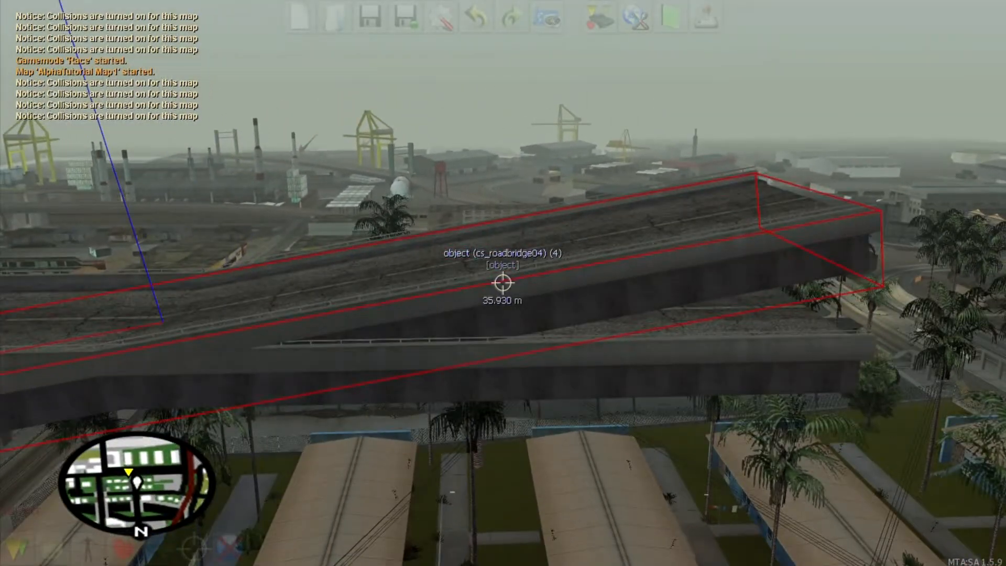
key("f")
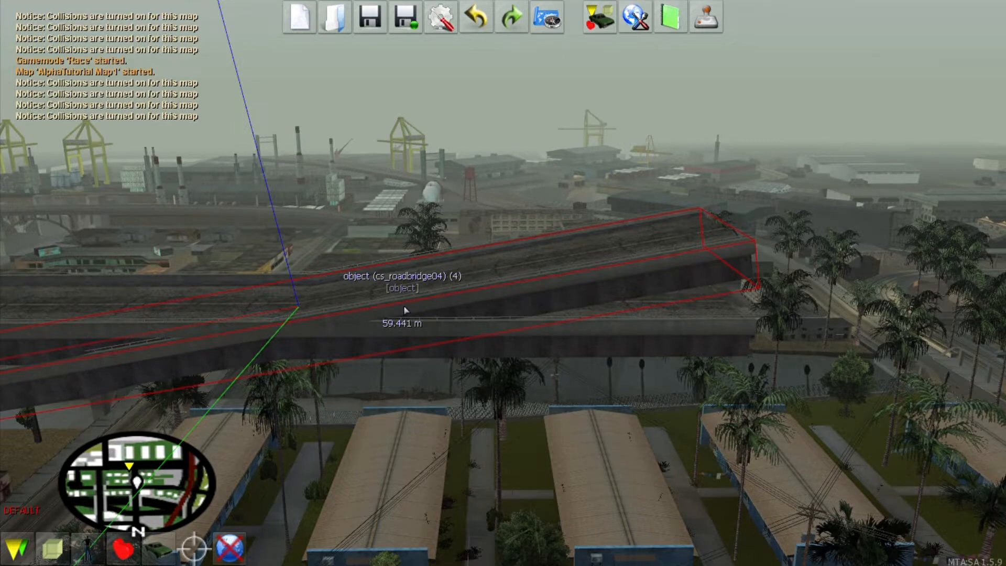
key("ctrl+Right")
key("ctrl+Left")
key("ctrl+Right")
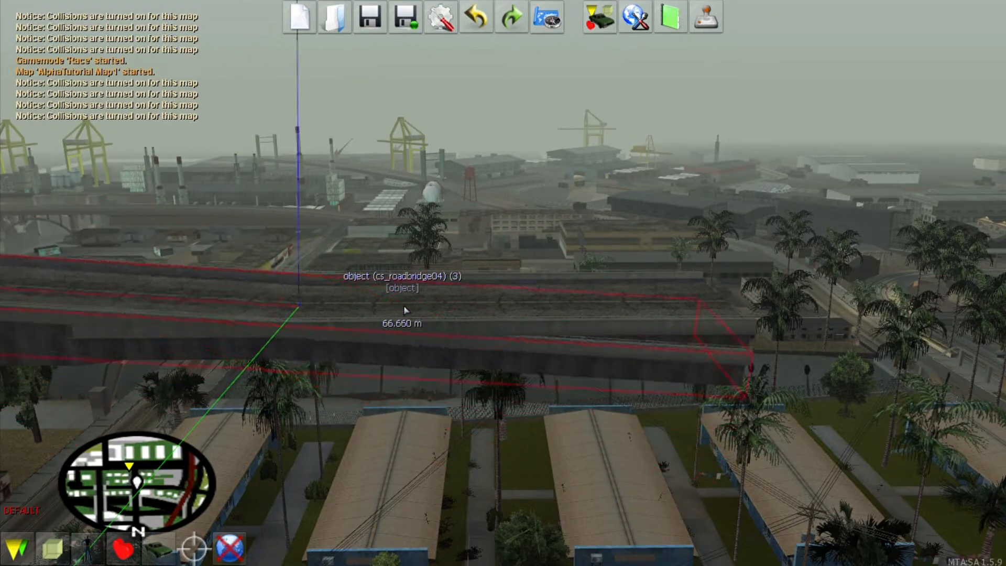
key("ctrl+Right")
key("ctrl+Left")
key("ctrl+Right")
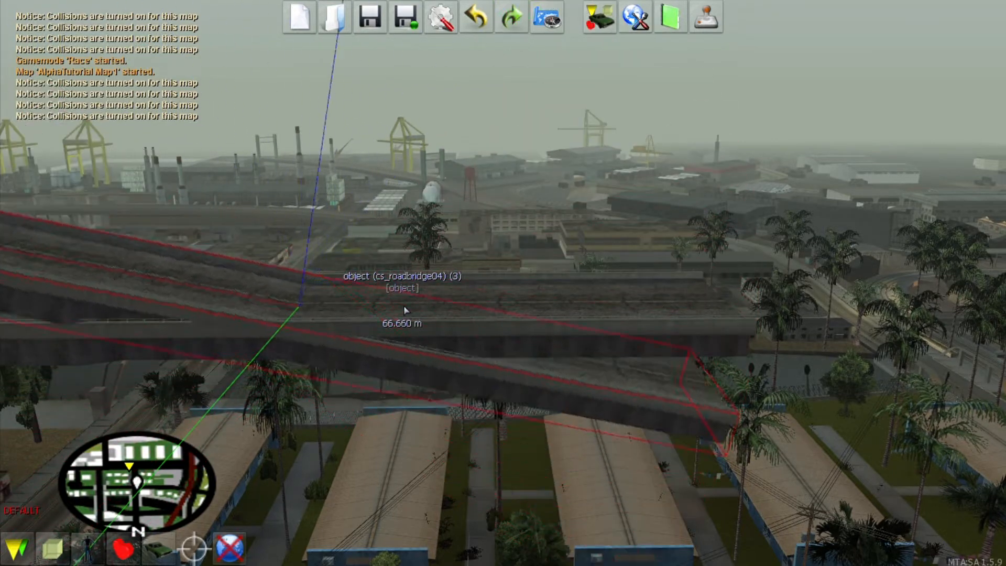
key("ctrl+Right")
key("ctrl+Left")
key("ctrl+Right")
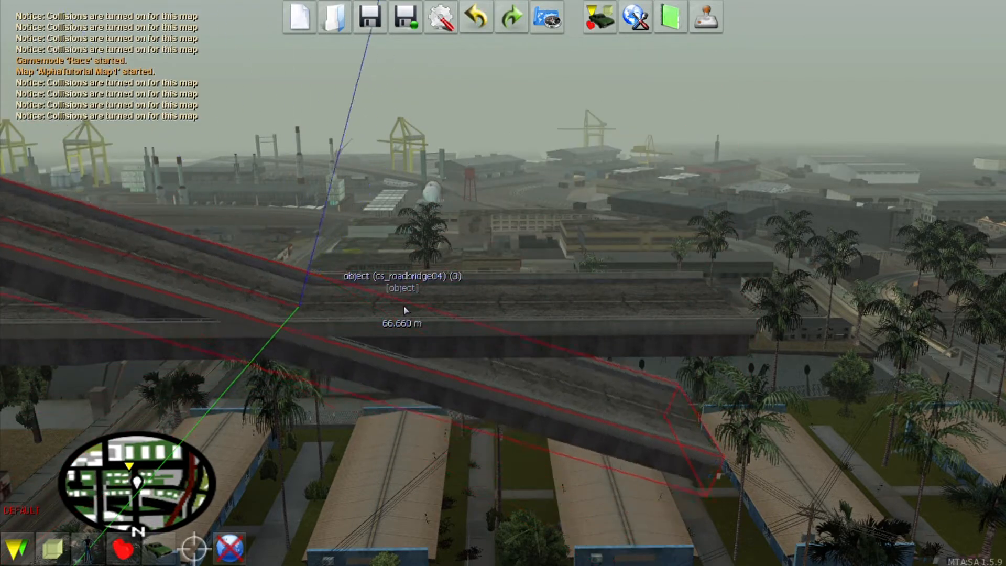
key("ctrl+Right")
key("ctrl+Right")
key("ctrl+Left")
key("ctrl+Right")
key("ctrl+Right")
key("ctrl+Left")
key("ctrl+Right")
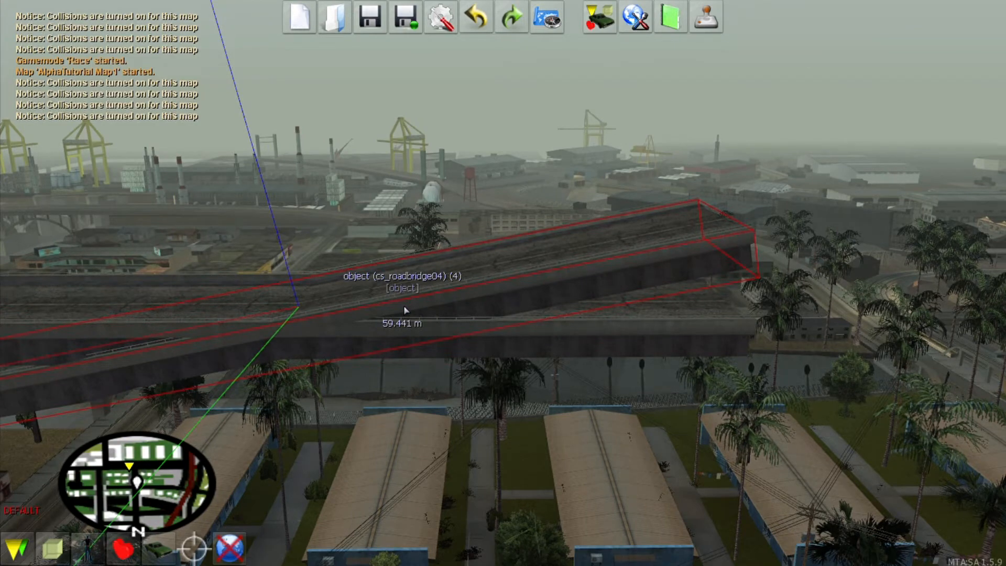
key("ctrl+Right")
key("ctrl+Left")
key("ctrl+Right")
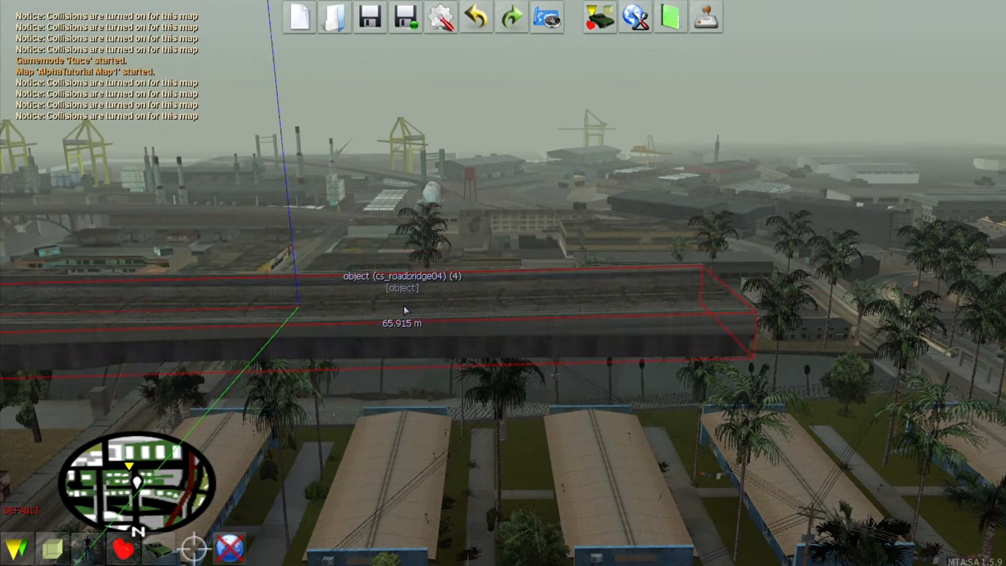
key("ctrl+Right")
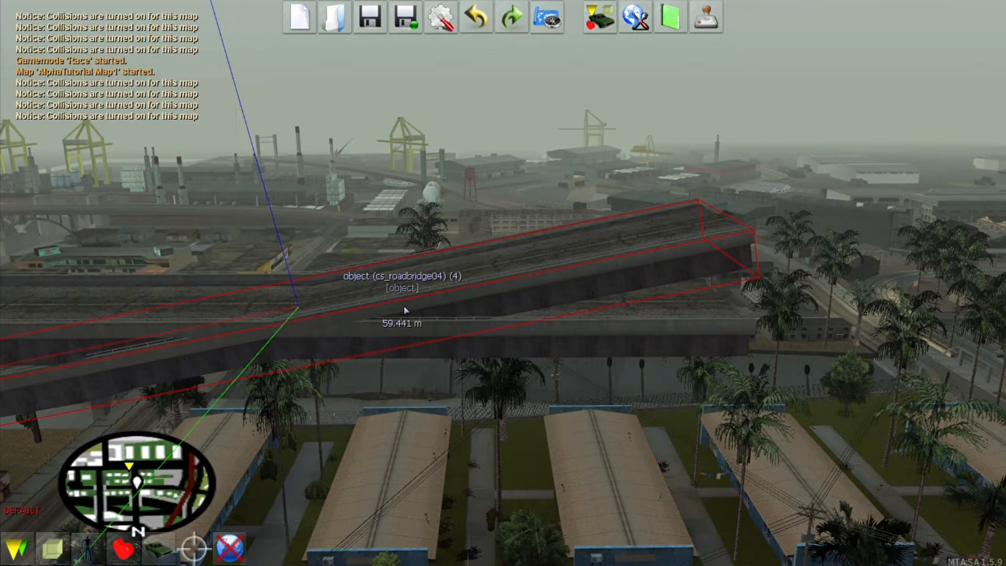
key("ctrl+Left")
key("ctrl+Right")
key("ctrl+Left")
key("ctrl+Left")
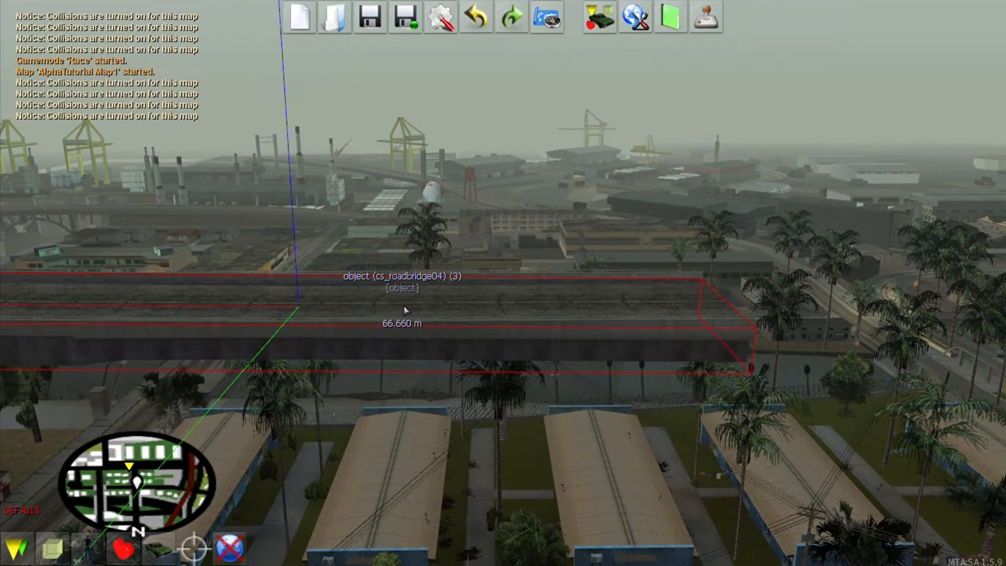
key("ctrl+Right")
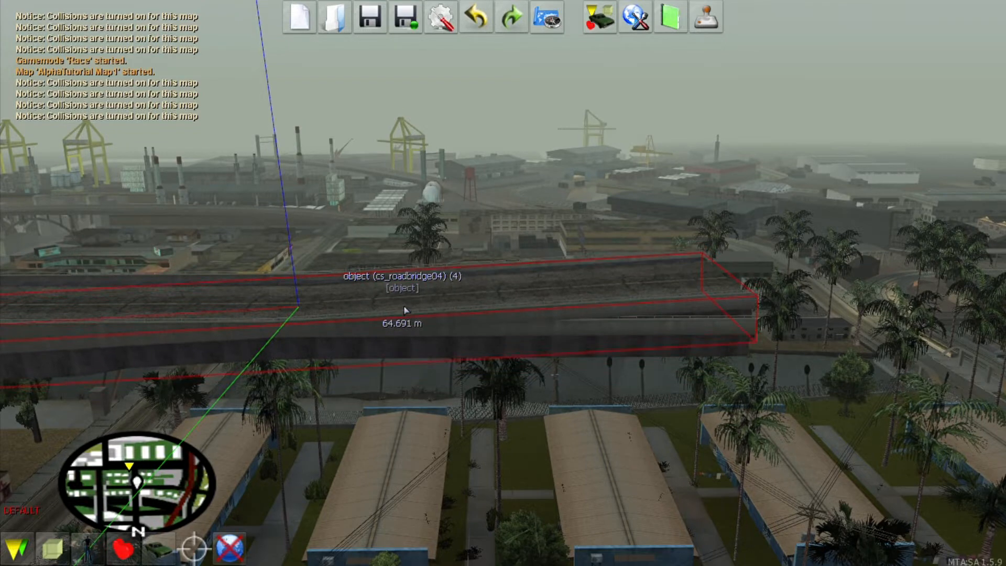
Step: Clone the sloping bridge, slide the copy along the road and tilt it upward
key("c")
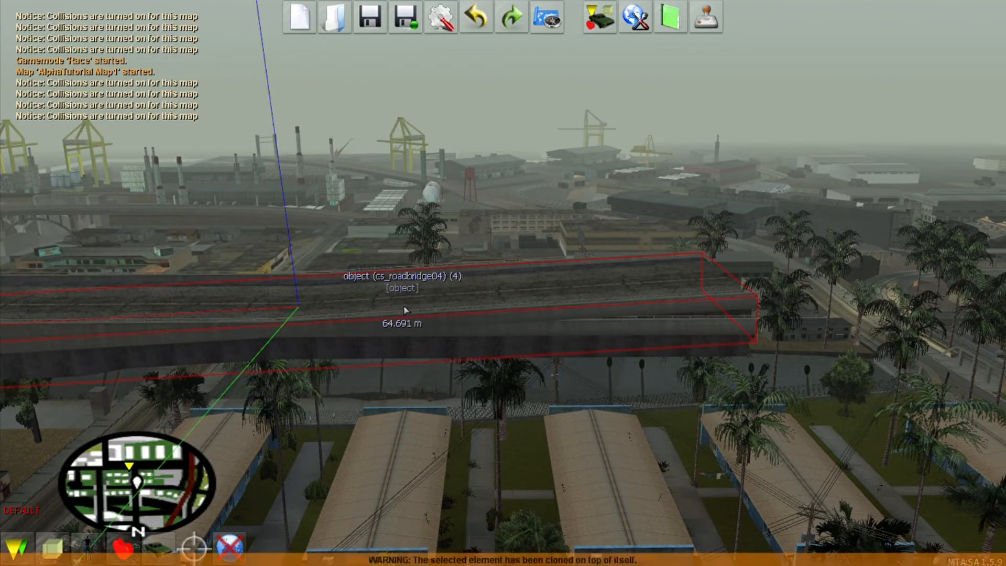
key("Right")
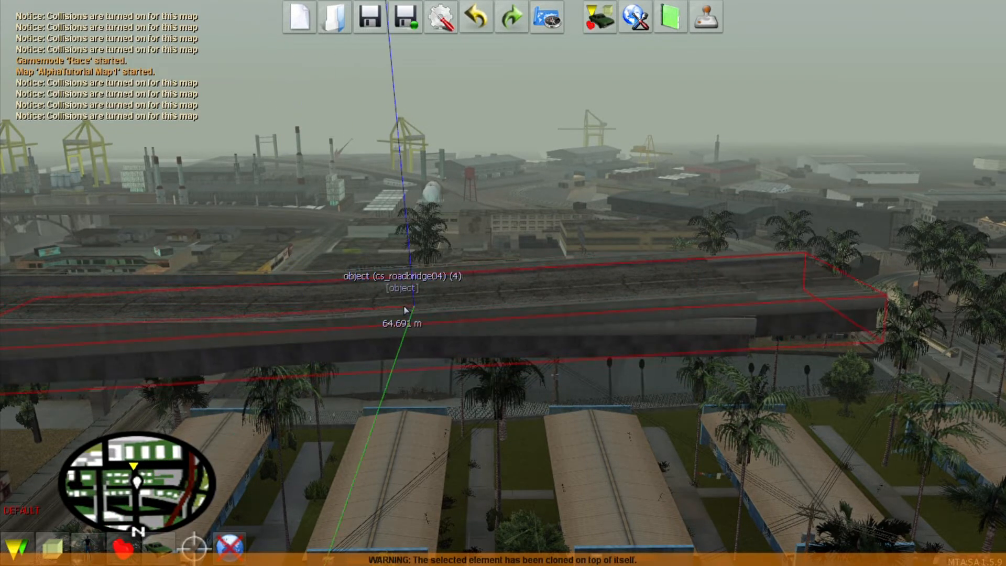
key("ctrl+Right")
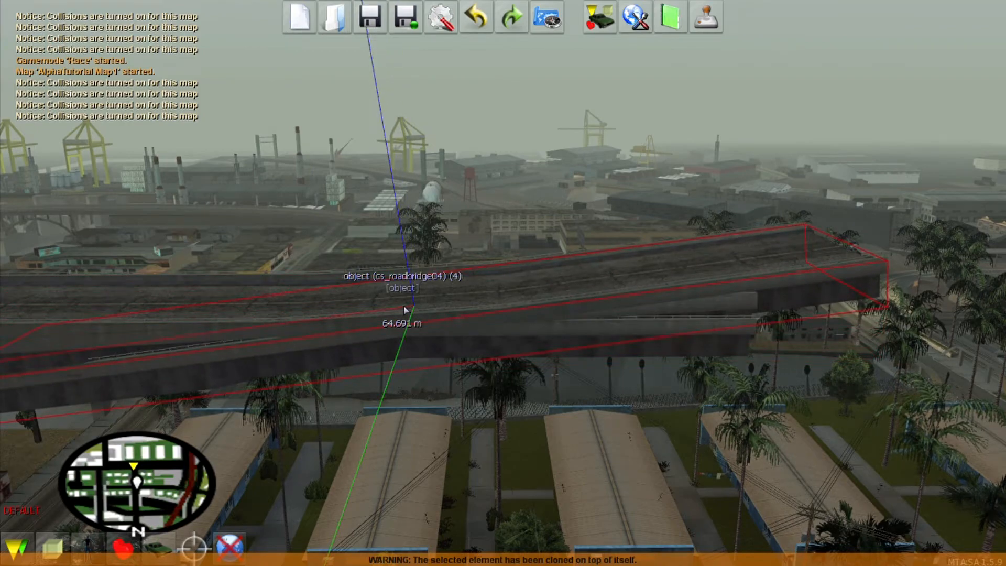
key("f")
key("a")
key("w")
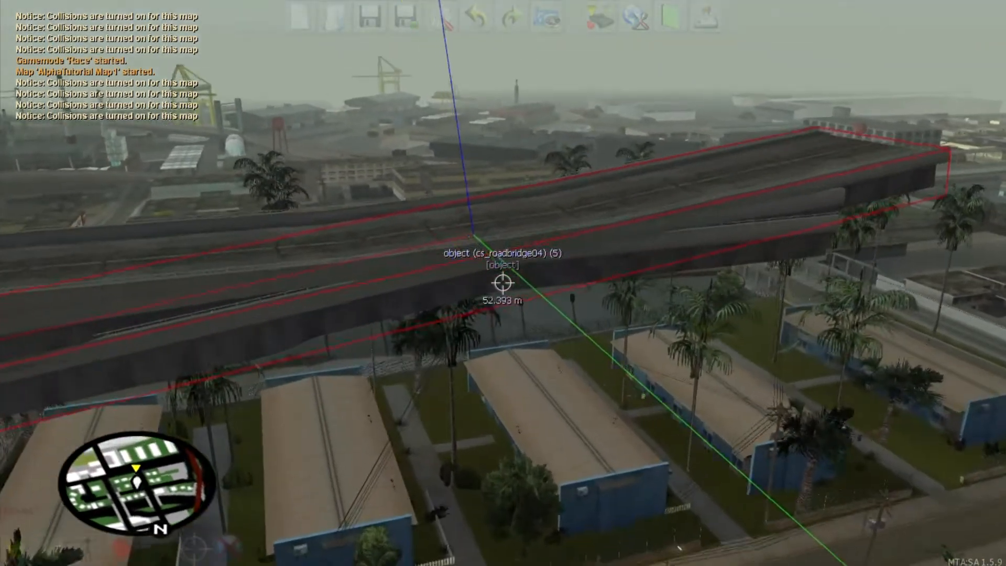
key("f")
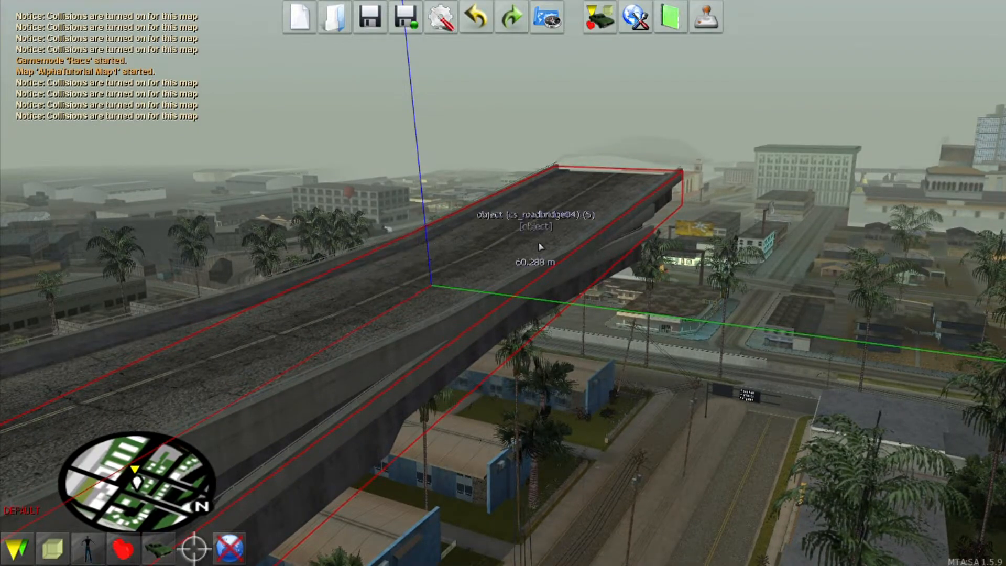
key("f")
key("d")
key("s")
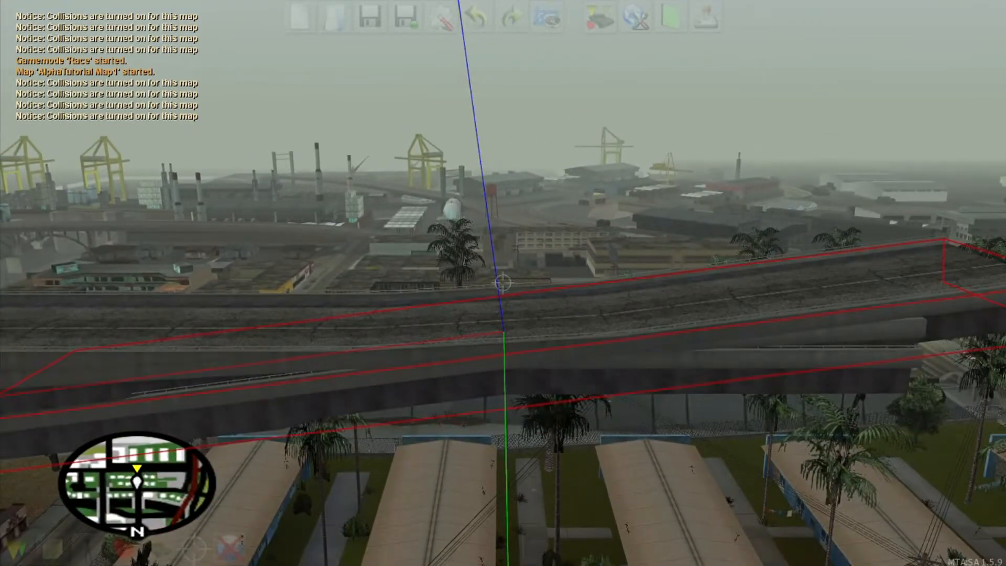
key("a")
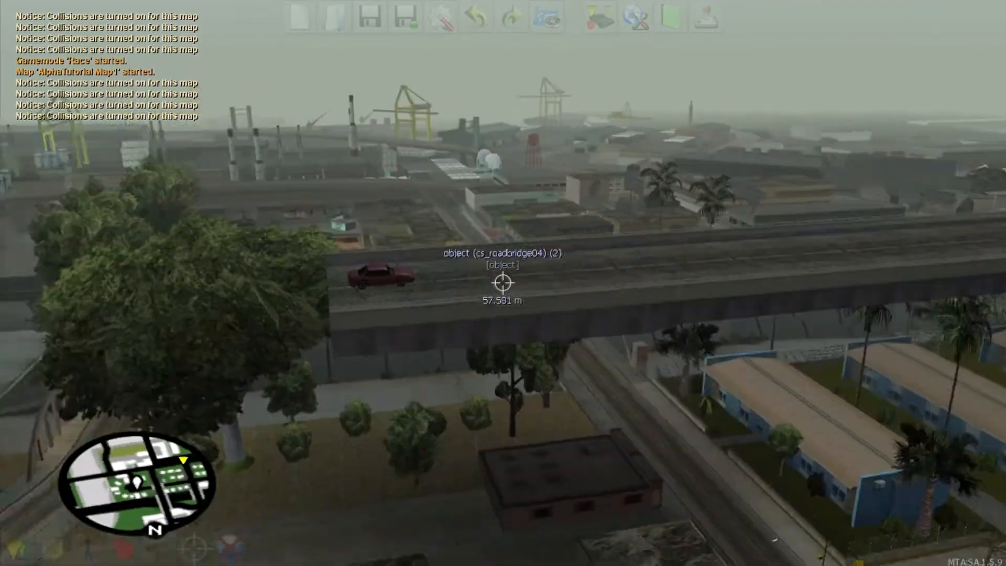
Step: Clone another bridge piece into copy (5) and push it forward to extend the bridge
left_click(502, 283)
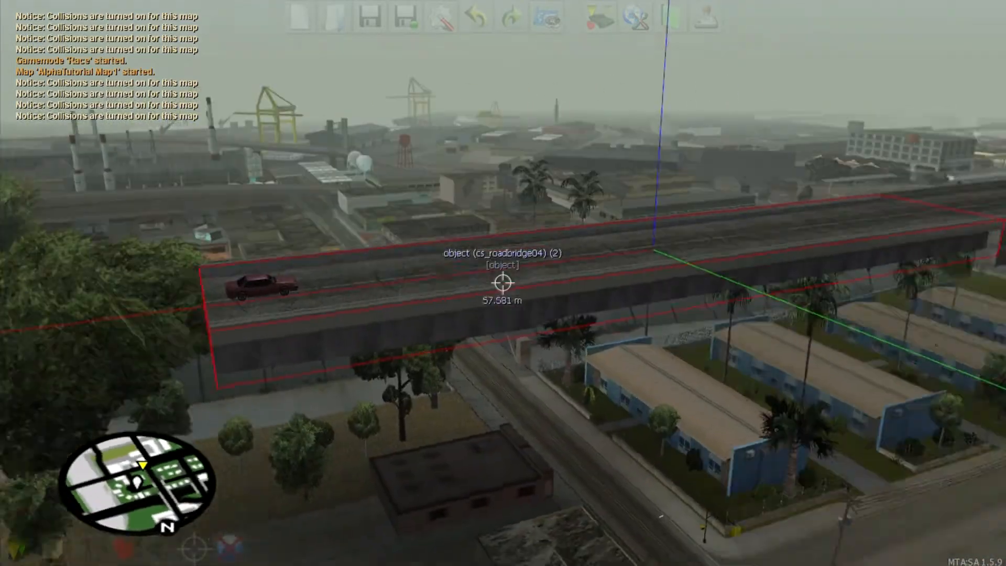
key("c")
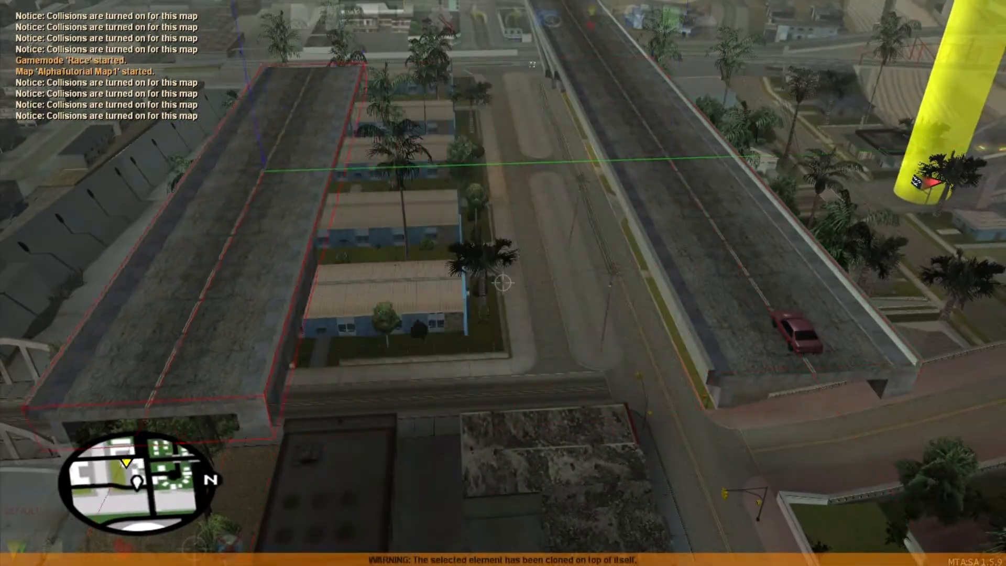
key("Up")
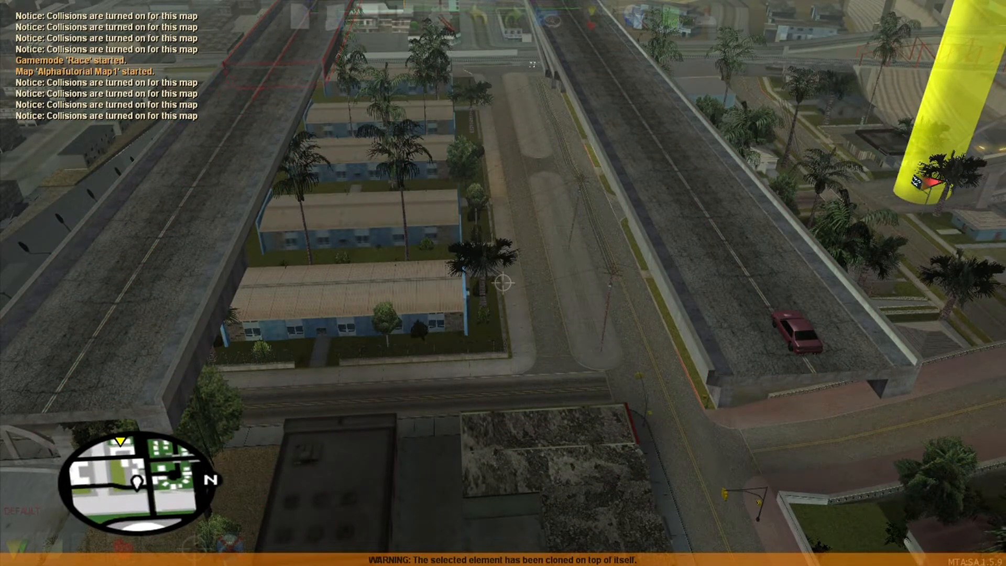
key("s")
key("a")
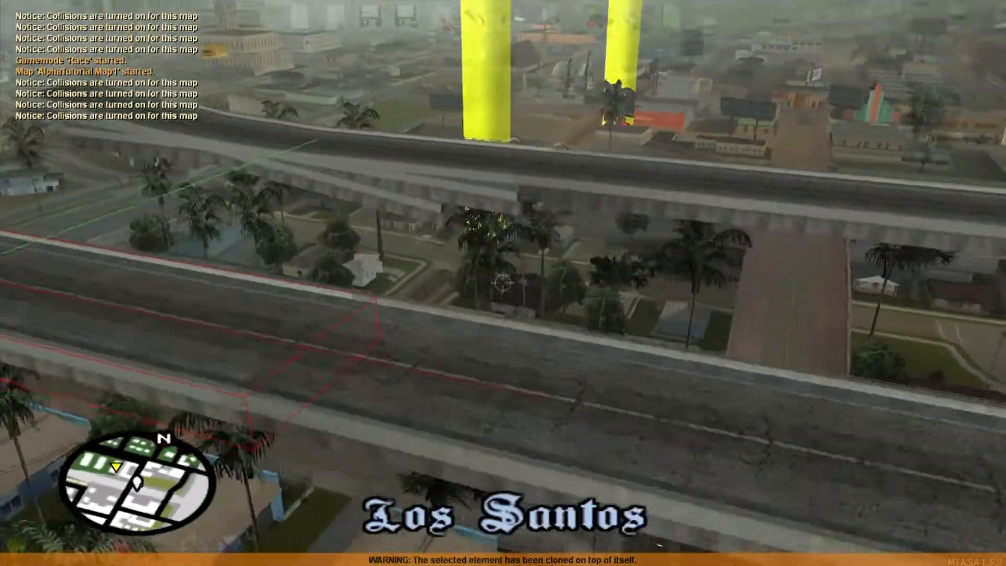
key("f")
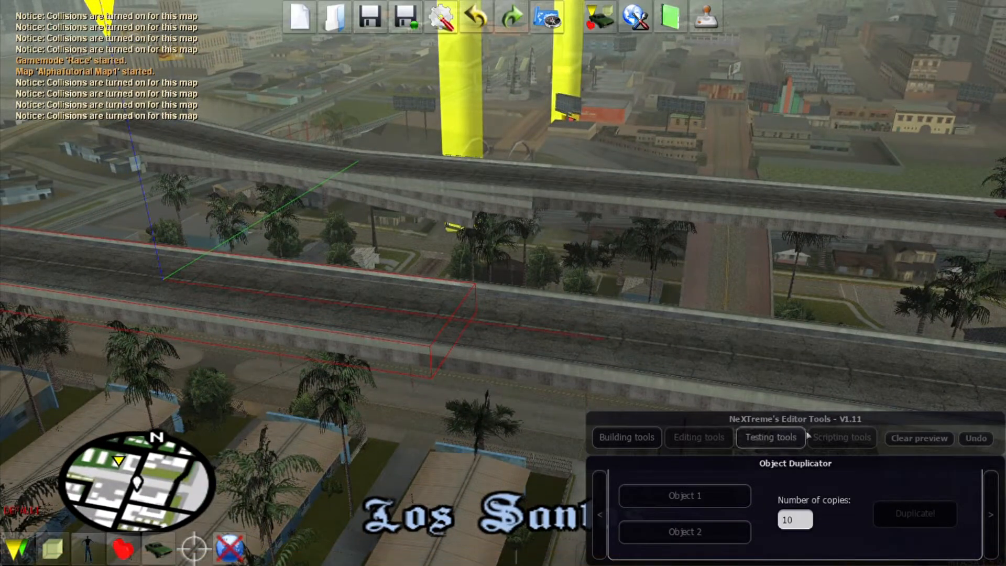
Step: In the loop generator, pick the bridge as source object and set the twirl axis to Z
left_click(600, 514)
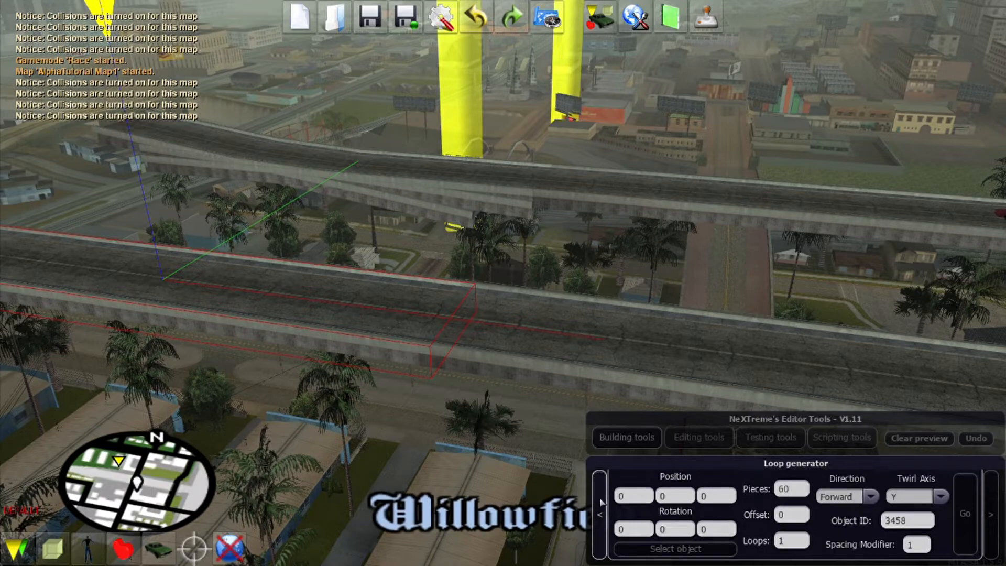
left_click(217, 288)
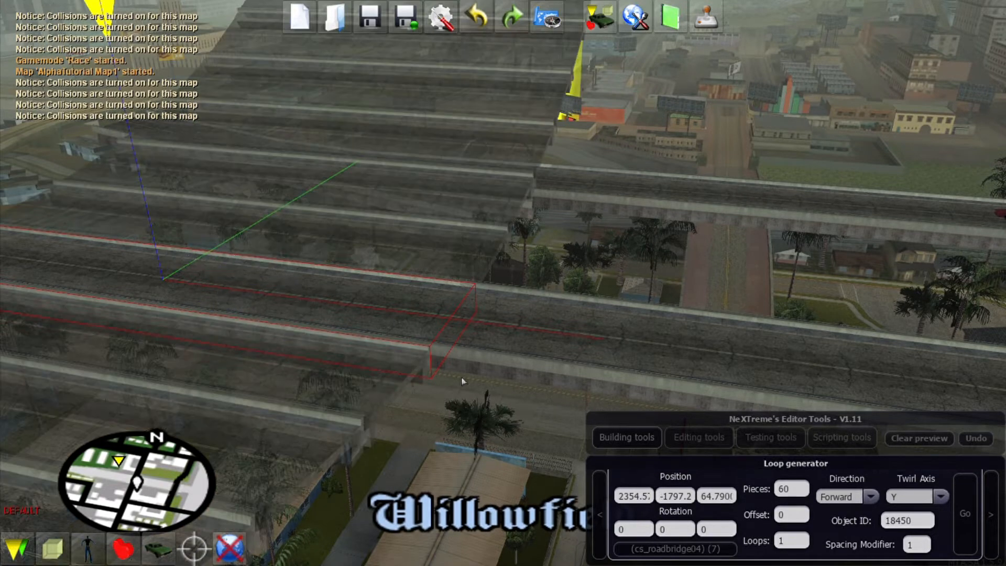
left_click(940, 495)
left_click(900, 536)
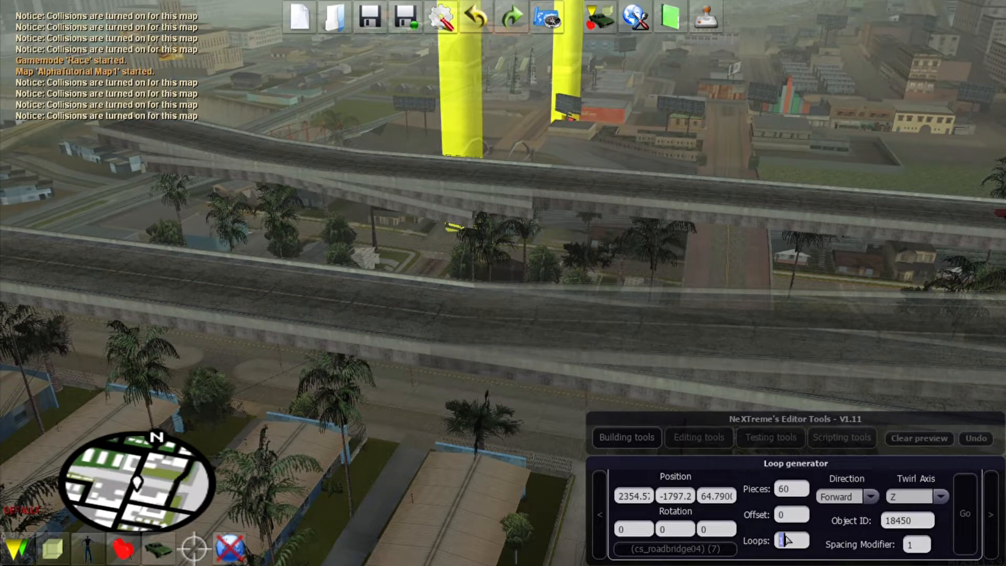
Step: Set loops to 0.04, direction Reverse and 90 pieces, then generate the ramp
type("0.")
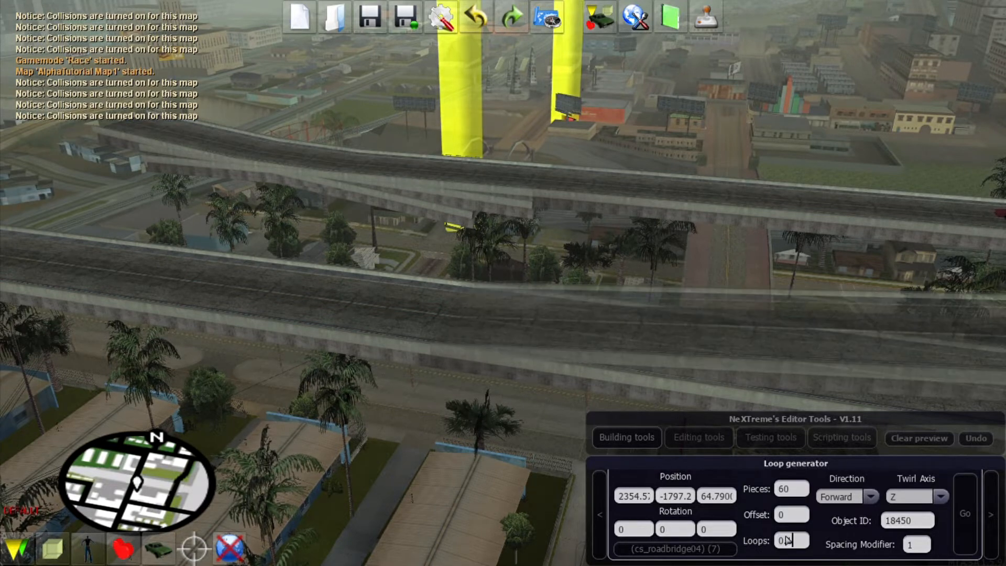
type("0.1")
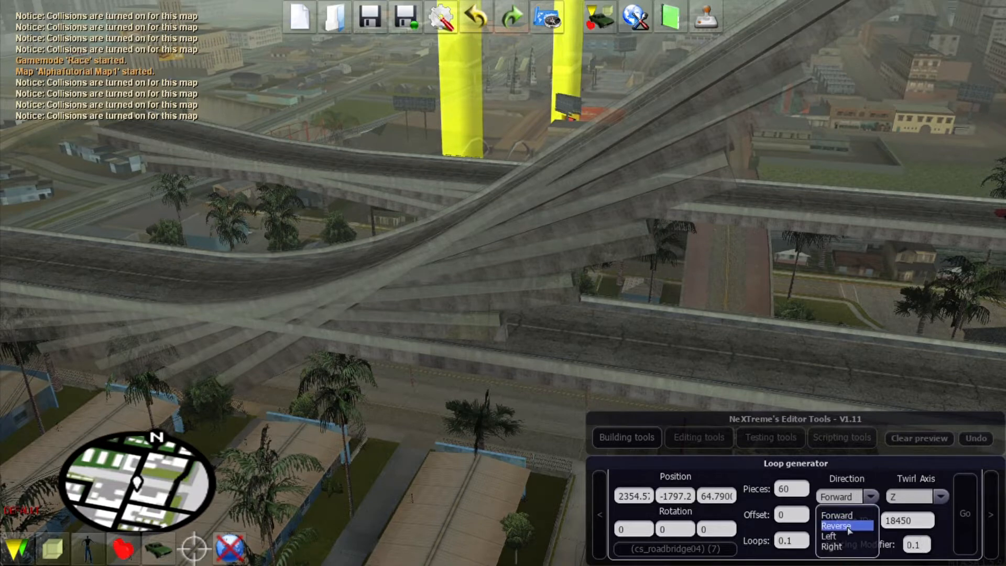
left_click(847, 526)
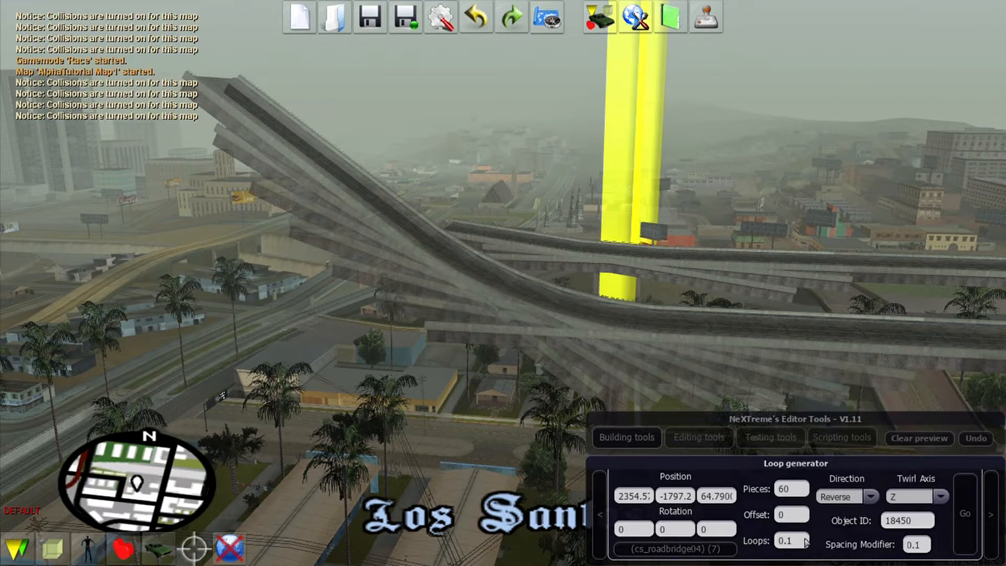
key("BackSpace")
type("02")
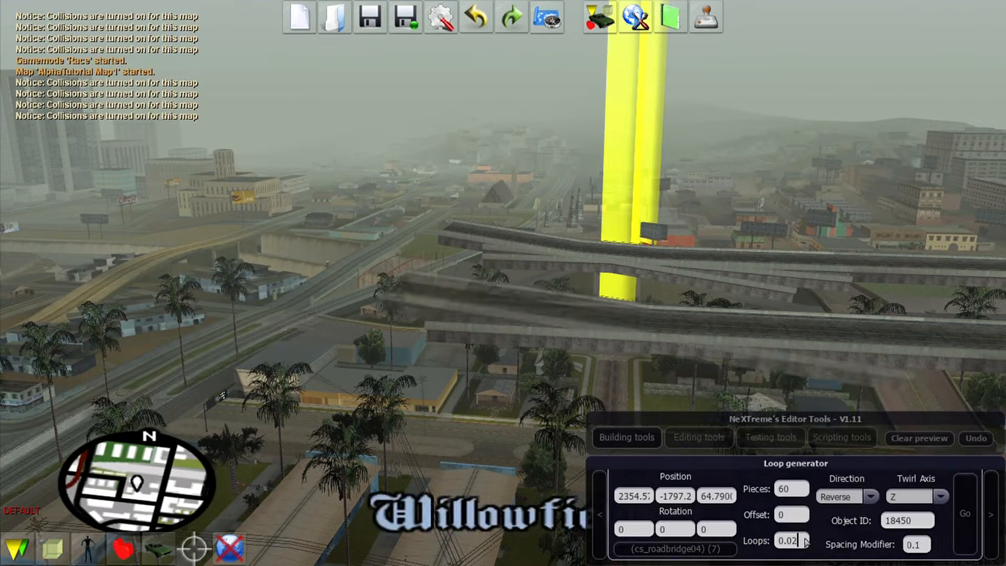
key("BackSpace")
type("4")
left_click(790, 488)
key("BackSpace")
key("BackSpace")
type("90")
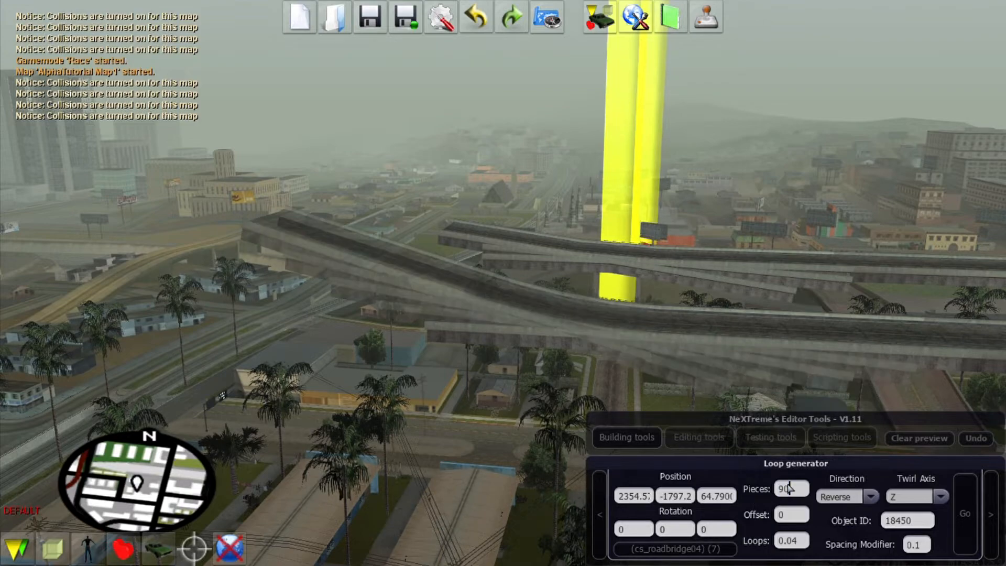
type("fda")
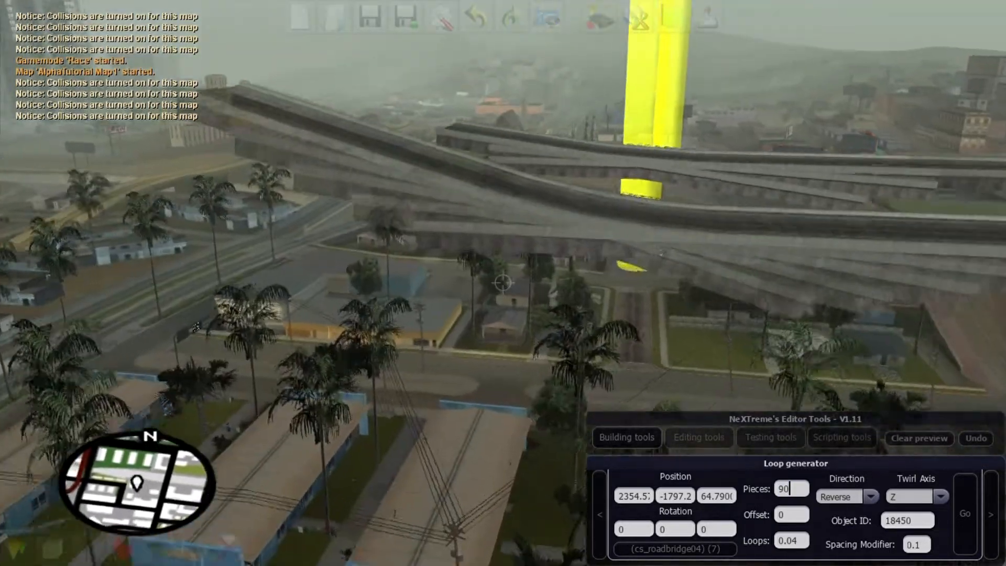
type("df")
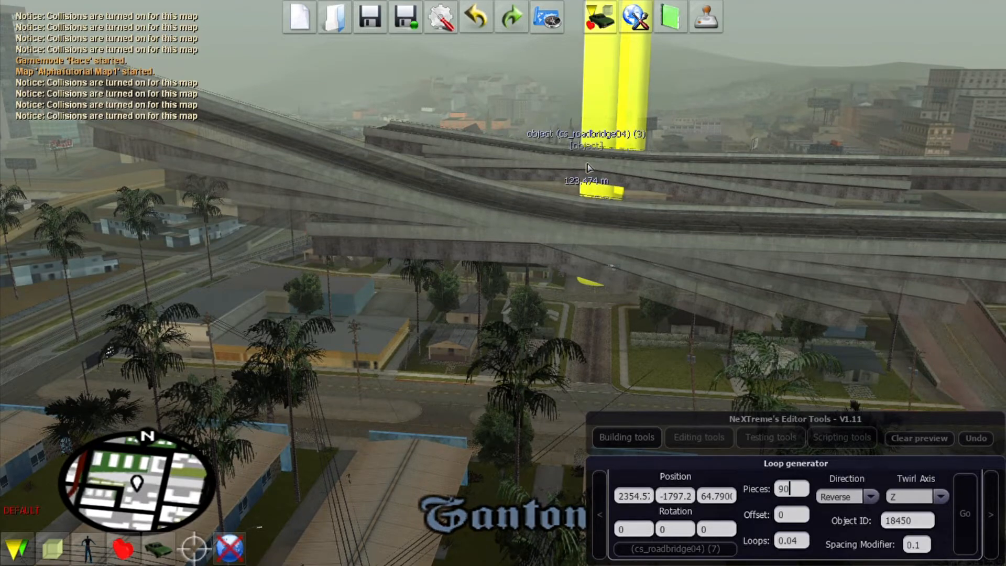
type("fsf")
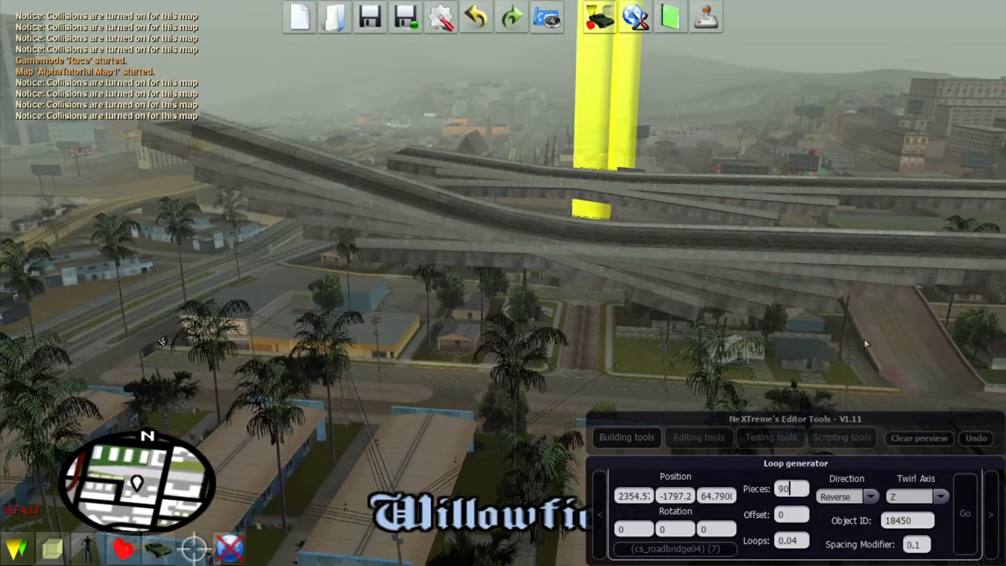
left_click(963, 503)
Step: Fly the camera around the newly generated curved bridge ramp to inspect it
key("f")
key("w")
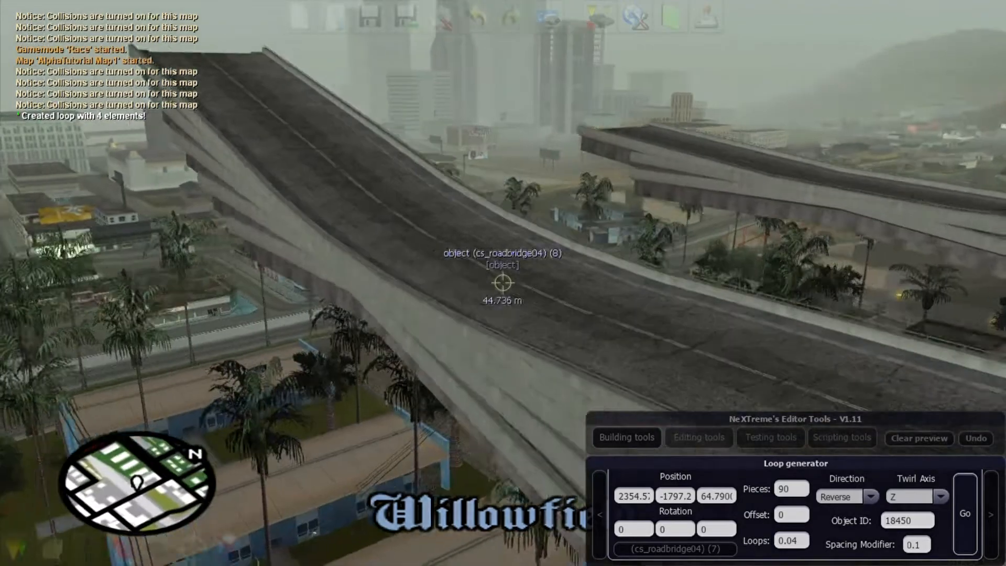
key("s")
key("x")
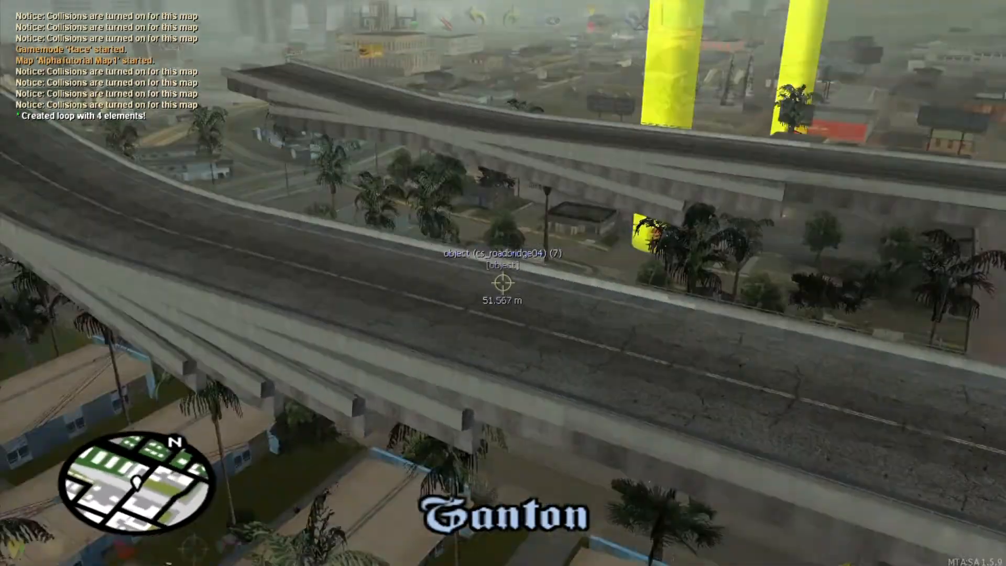
key("a")
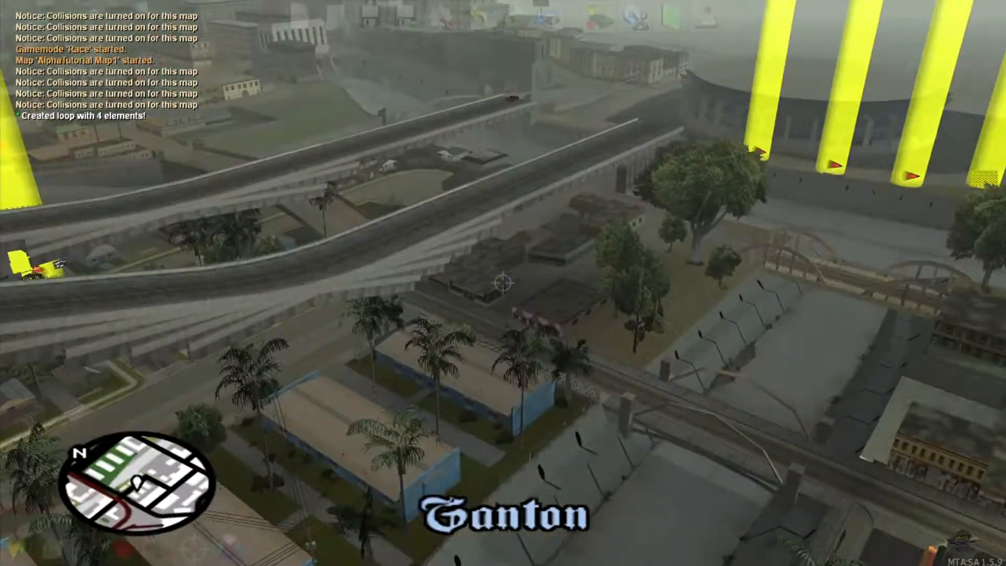
Step: Place a shbbyhswall06_lvs wall object near the bridge ramp
key("f")
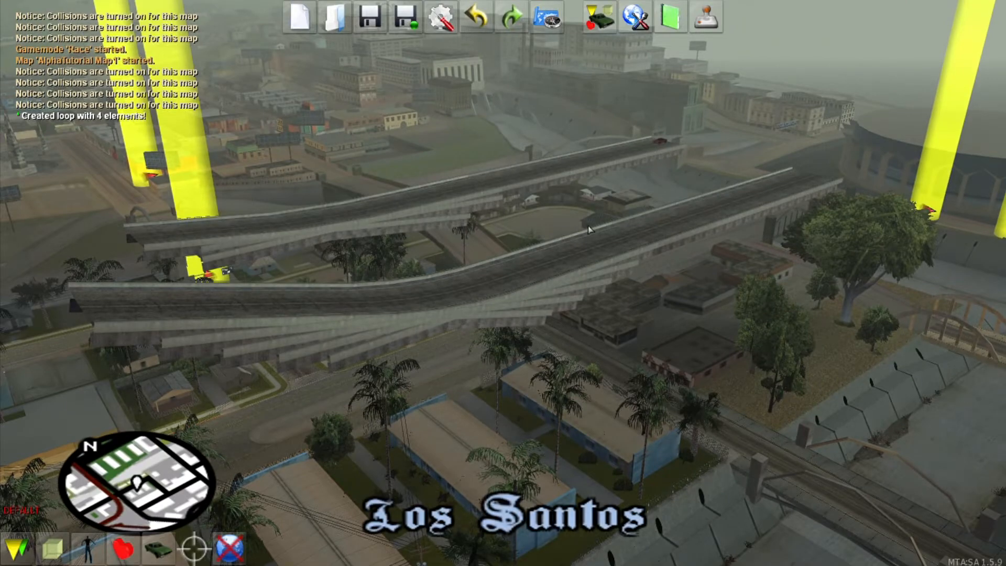
key("f")
key("w")
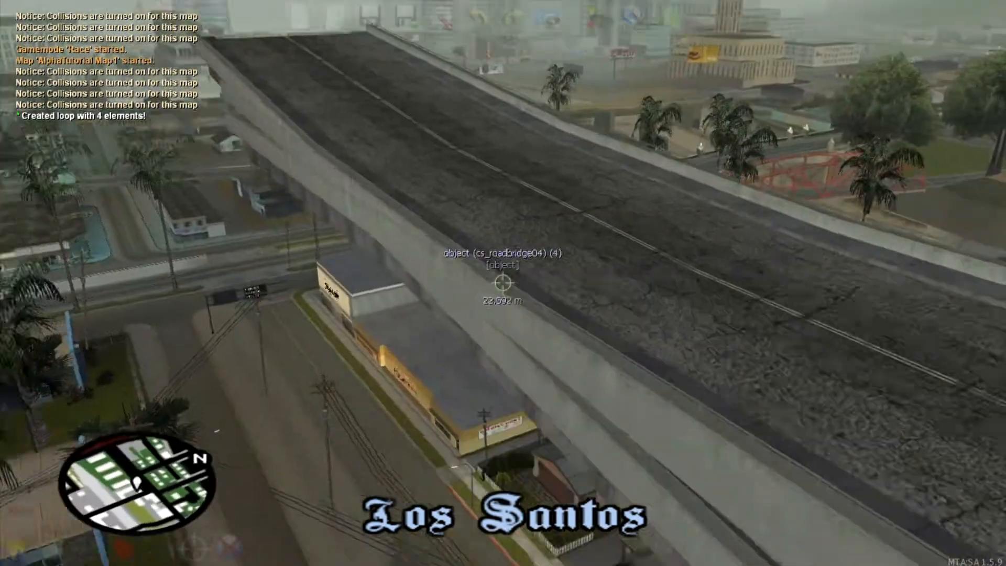
key("s")
key("f")
left_click(65, 545)
left_click(99, 106)
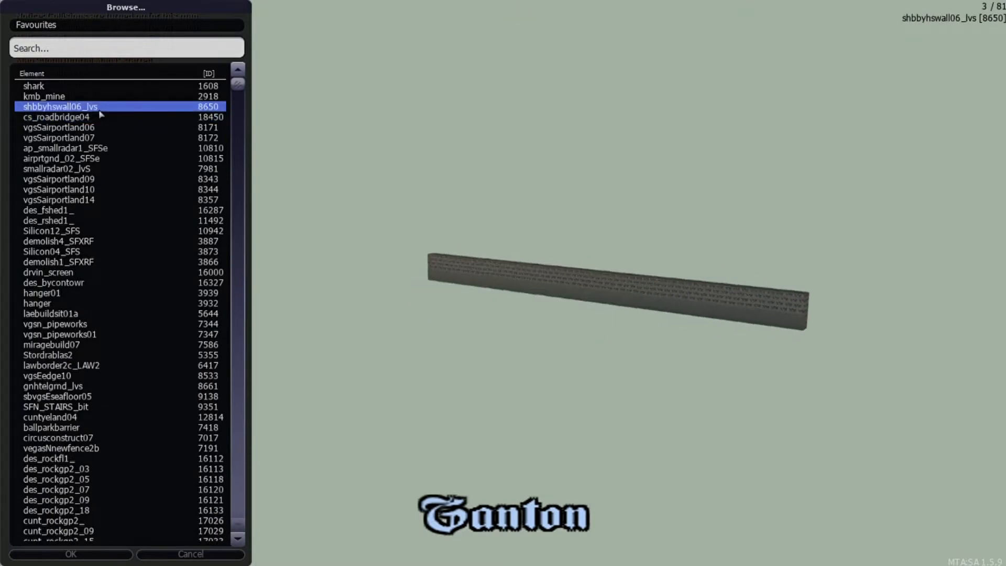
double_click(99, 106)
Step: Clone the placed wall and rotate the copy along its length
key("s")
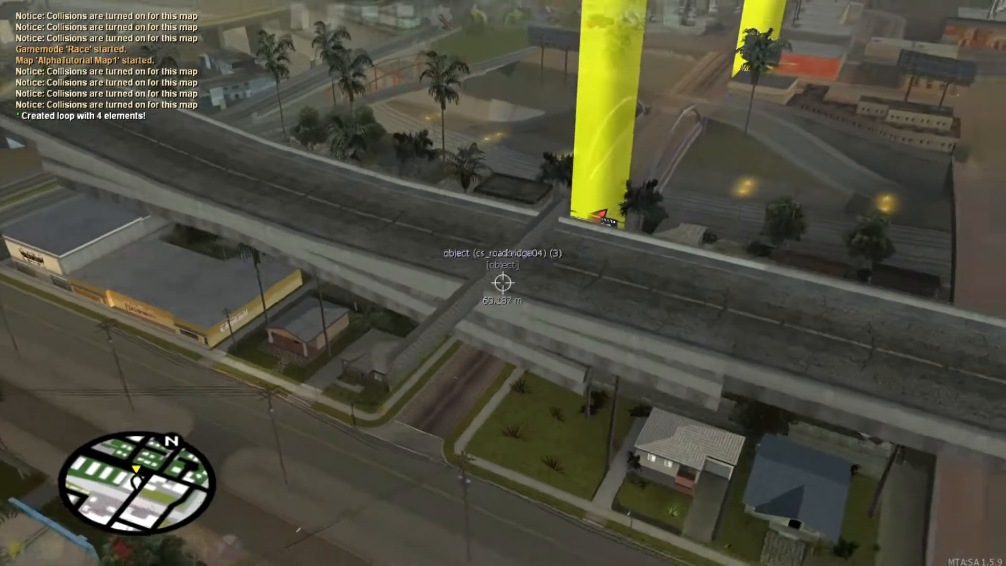
key("w")
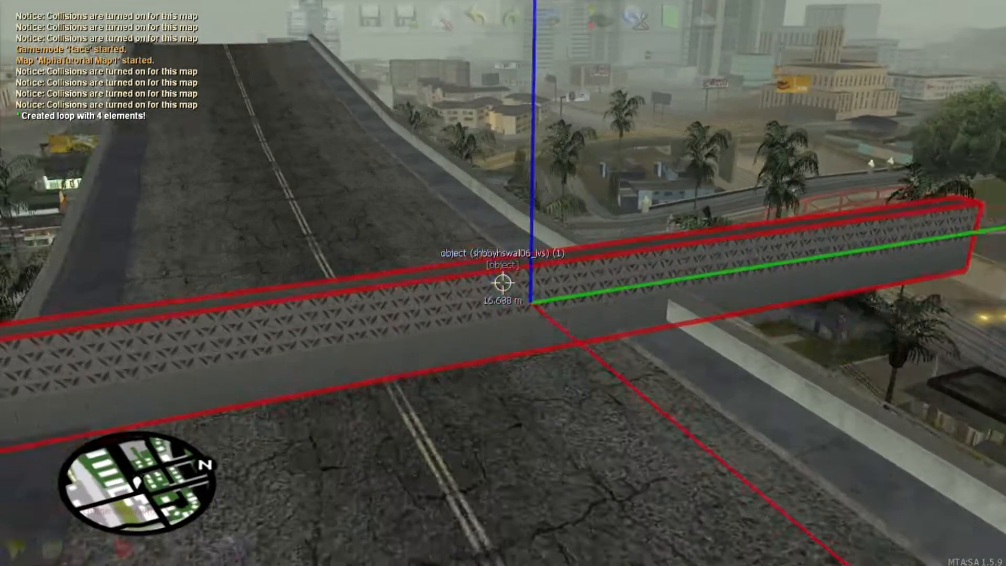
key("c")
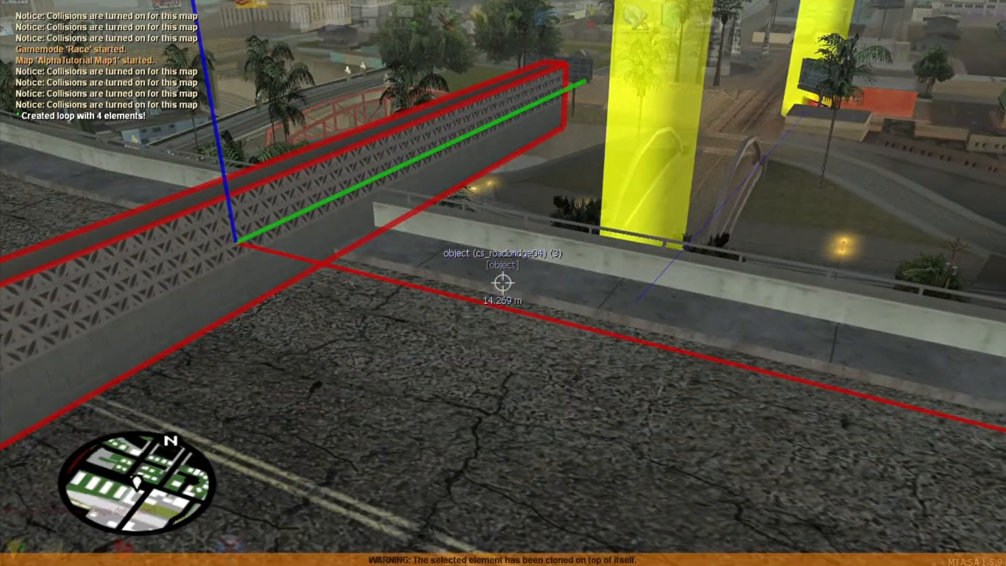
key("ctrl+Right")
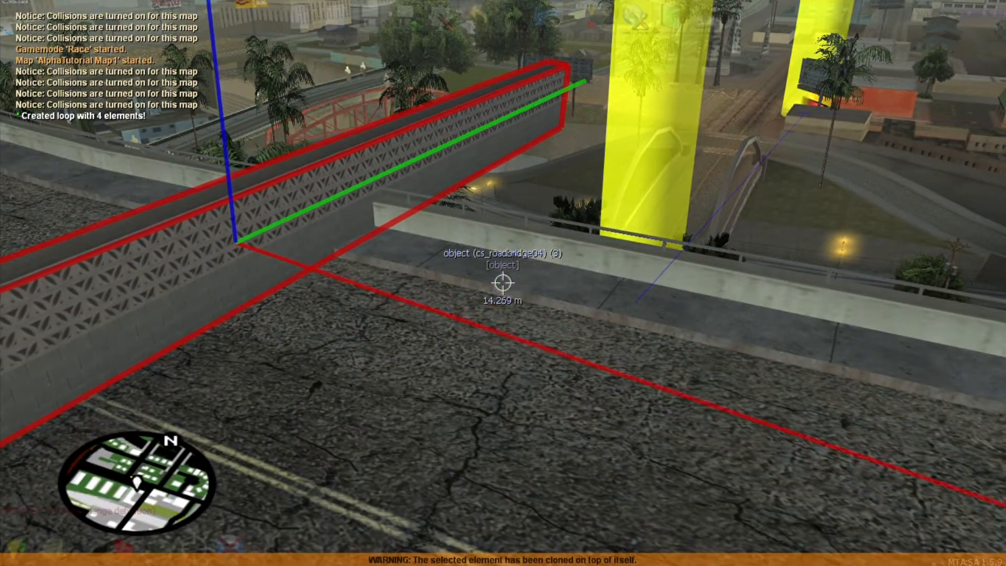
key("ctrl+Right")
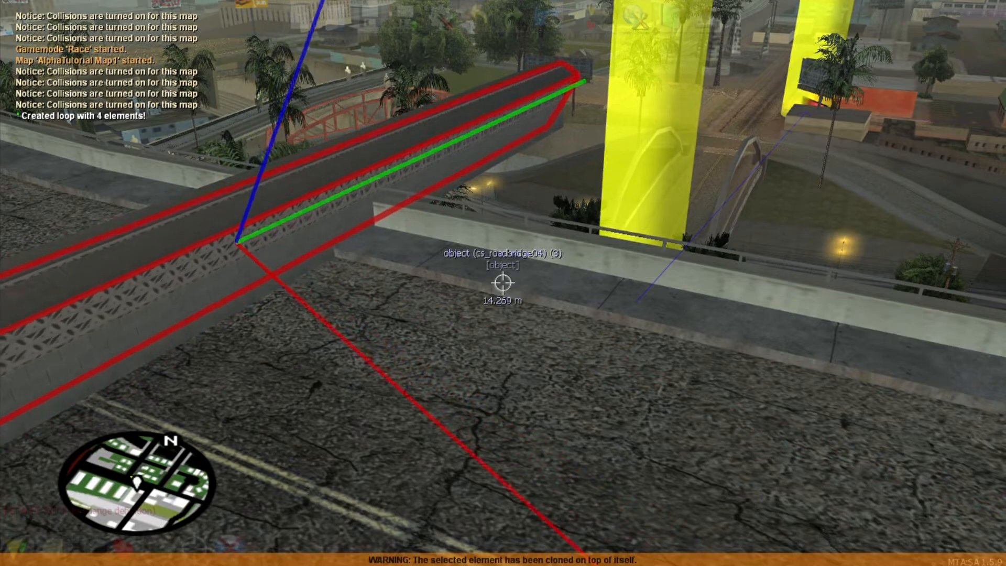
key("Delete")
Step: Select a wall section, clone it, and tilt the copy
key("a")
right_click(503, 283)
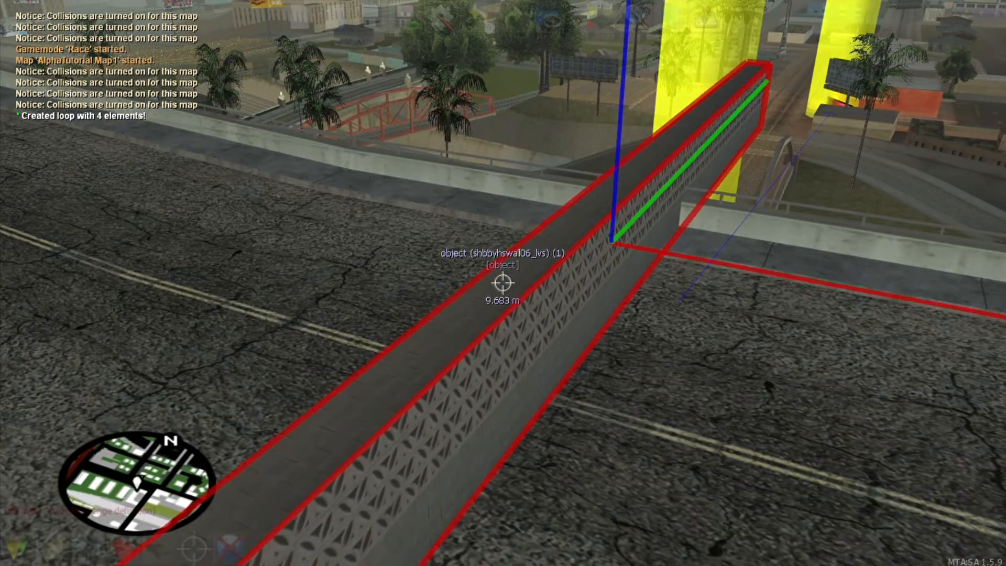
key("ctrl+c")
key("ctrl+Page_Up")
key("ctrl+Up")
Step: Slide the cloned wall along the bridge, raise it, then deselect it
key("d")
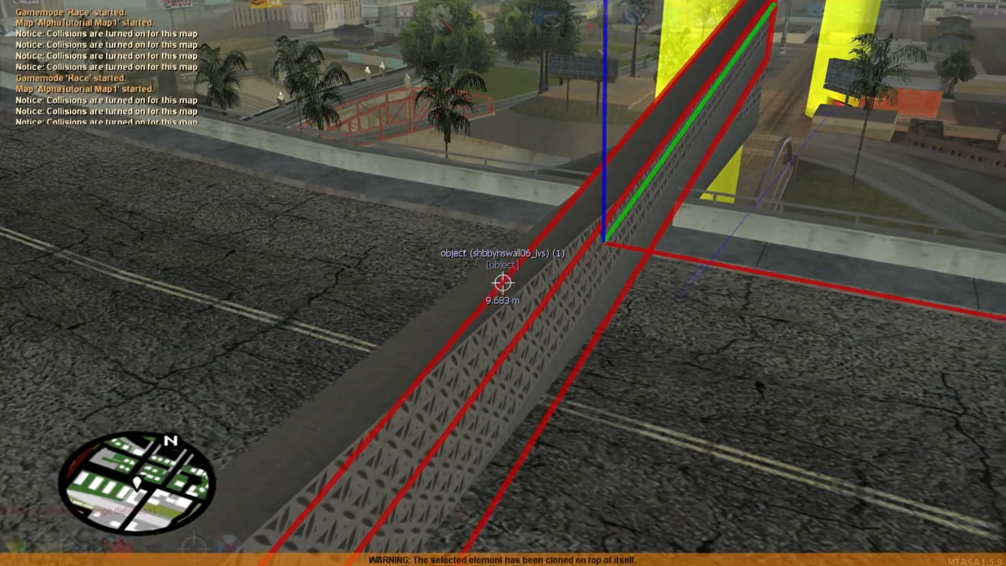
key("s")
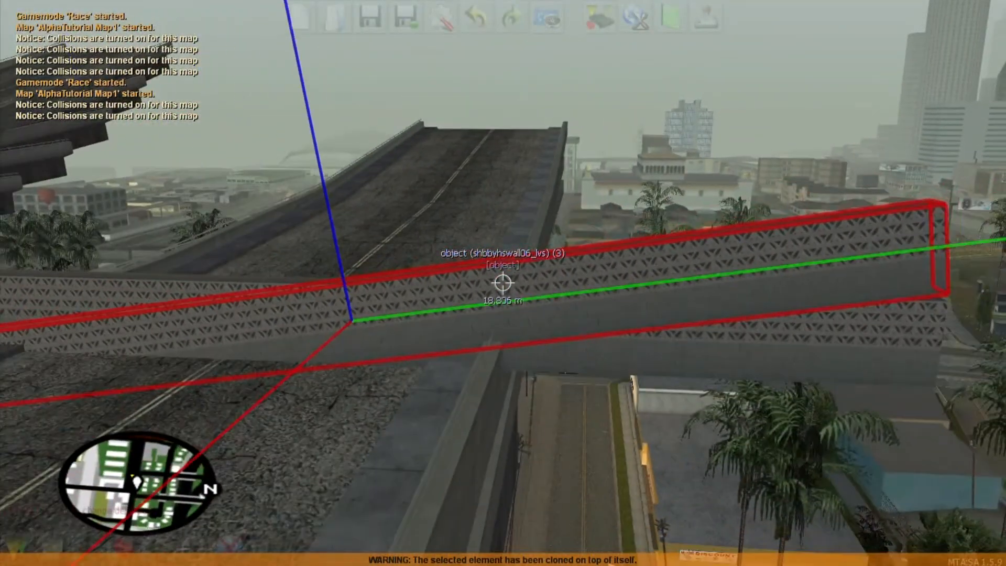
key("Right")
key("Page_Up")
key("s")
key("a")
key("w")
key("d")
key("f")
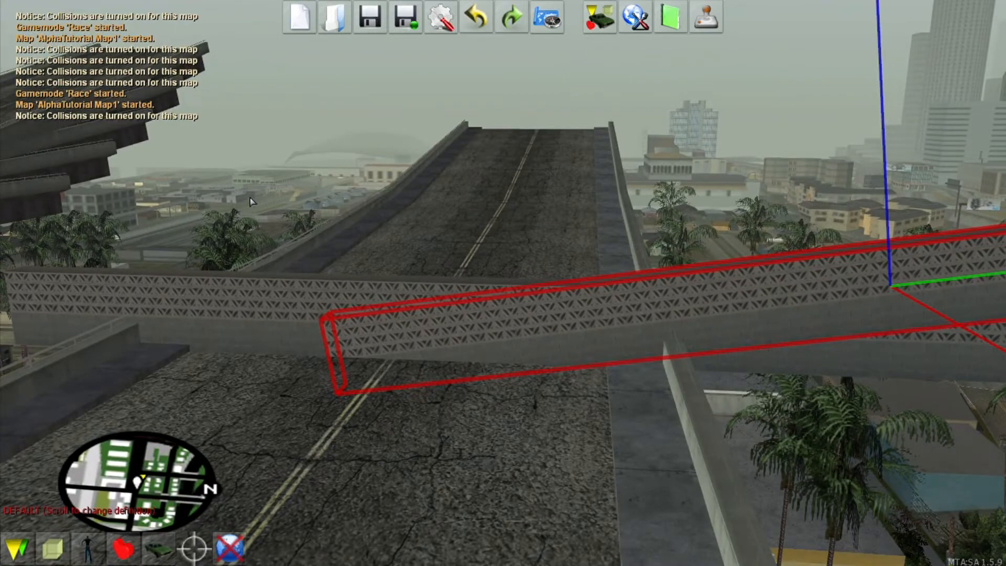
left_click(426, 157)
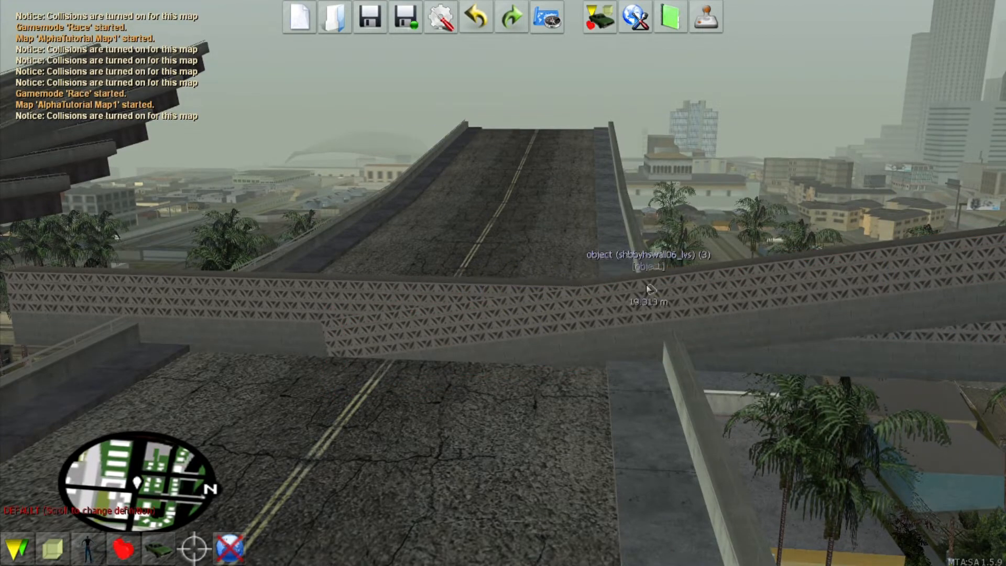
Step: Select the next wall section and adjust its tilt to match the ramp
key("f")
key("d")
key("f")
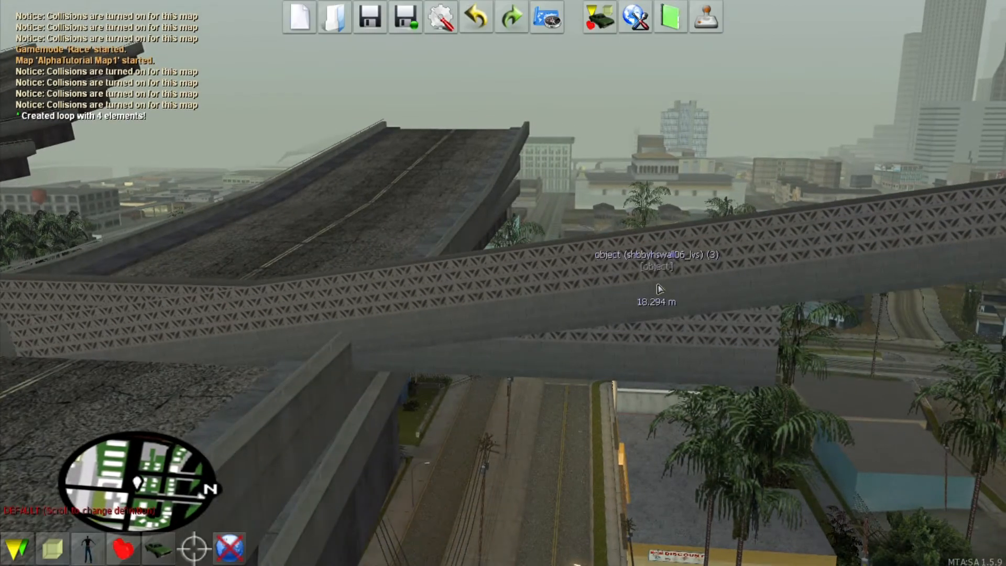
left_click(687, 260)
key("ctrl+Up")
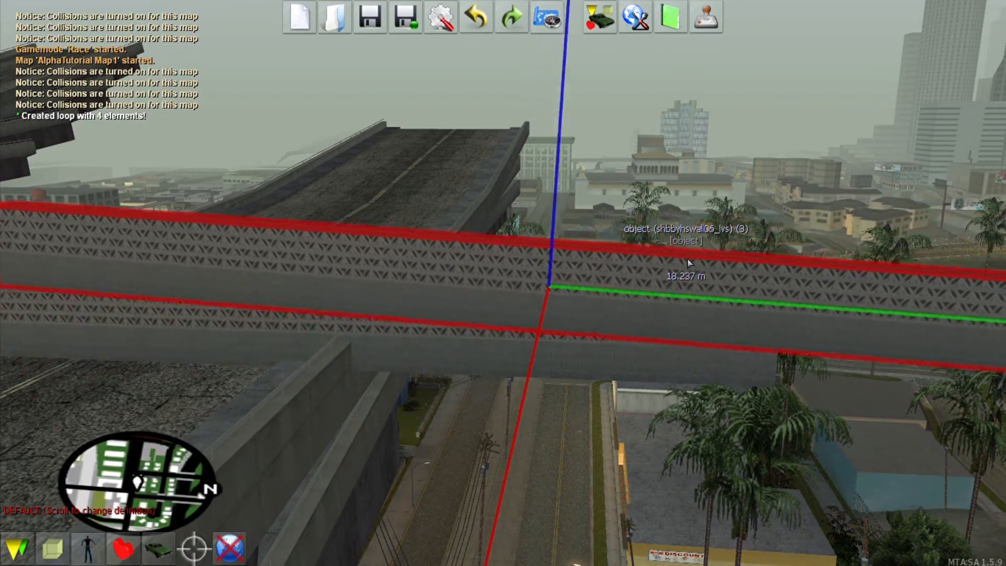
key("ctrl+Up")
key("ctrl+Page_Up")
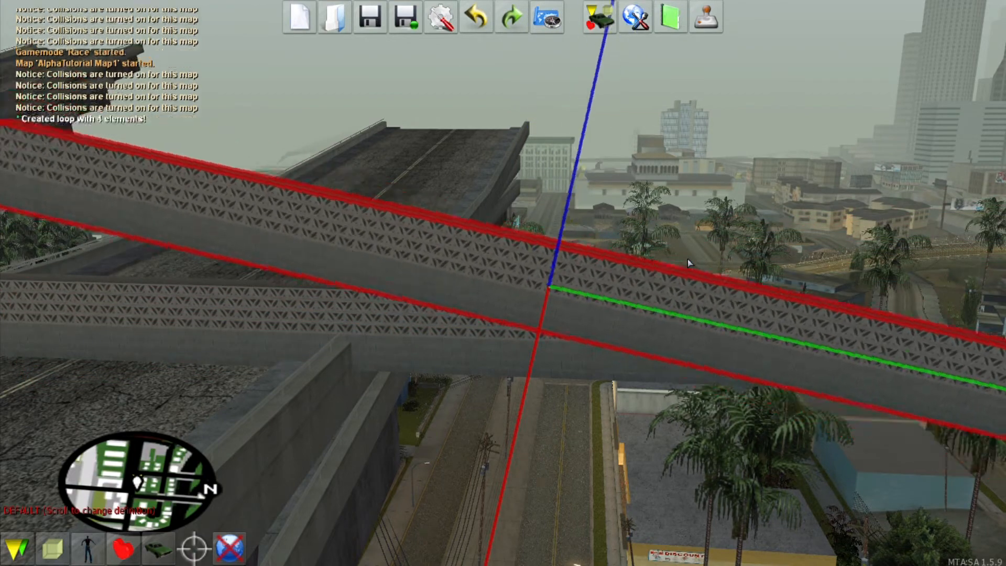
key("ctrl+Page_Down")
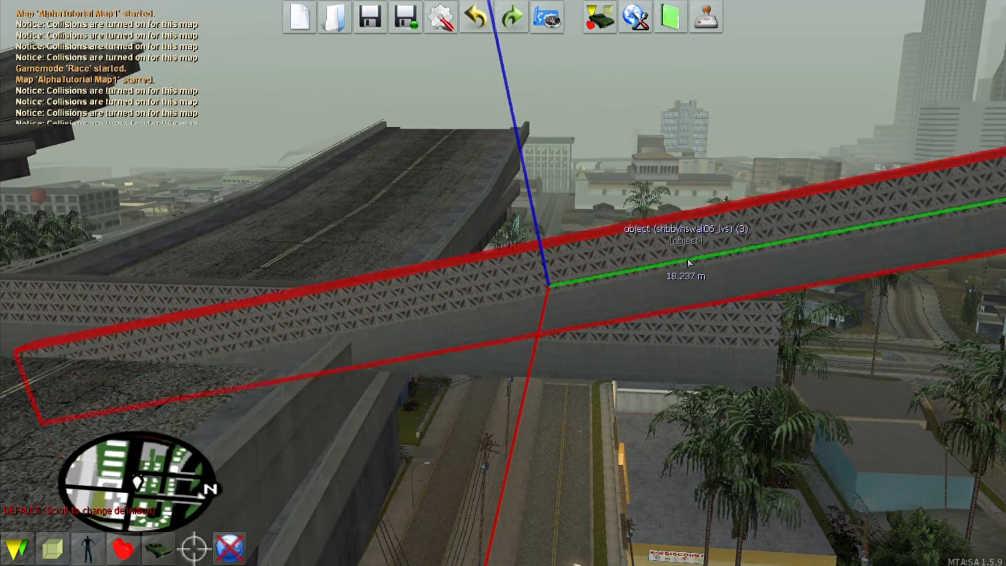
key("ctrl+Page_Up")
key("ctrl+Page_Down")
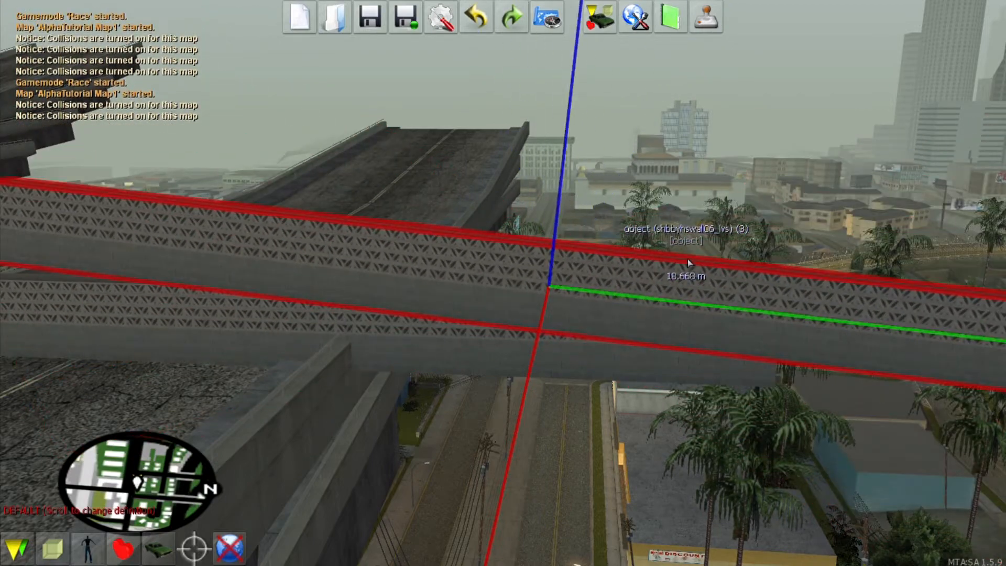
Step: Clone the cs_roadbridge04 piece, raise and flip the copy, then delete it
key("f")
key("s")
left_click(503, 283)
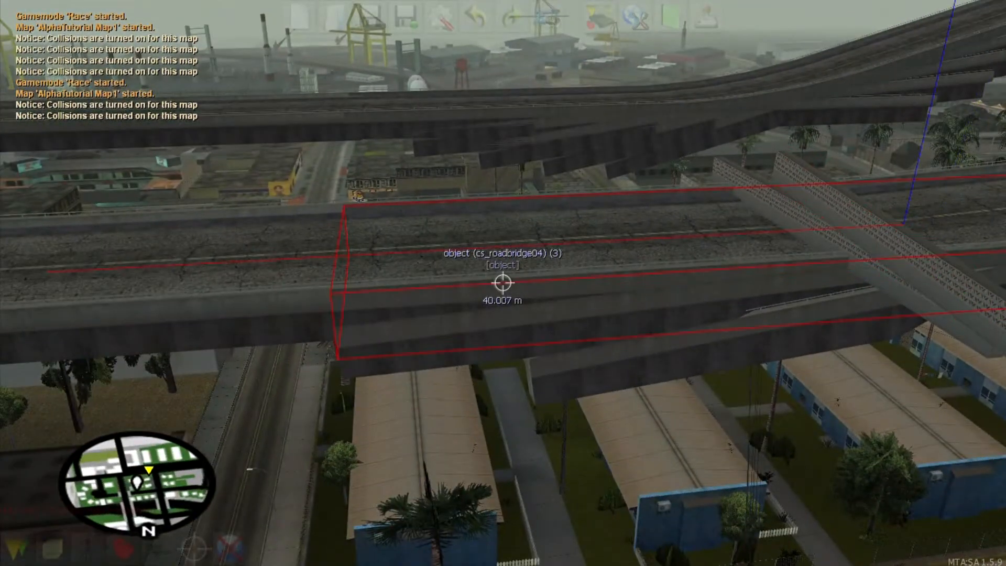
key("c")
key("Page_Up")
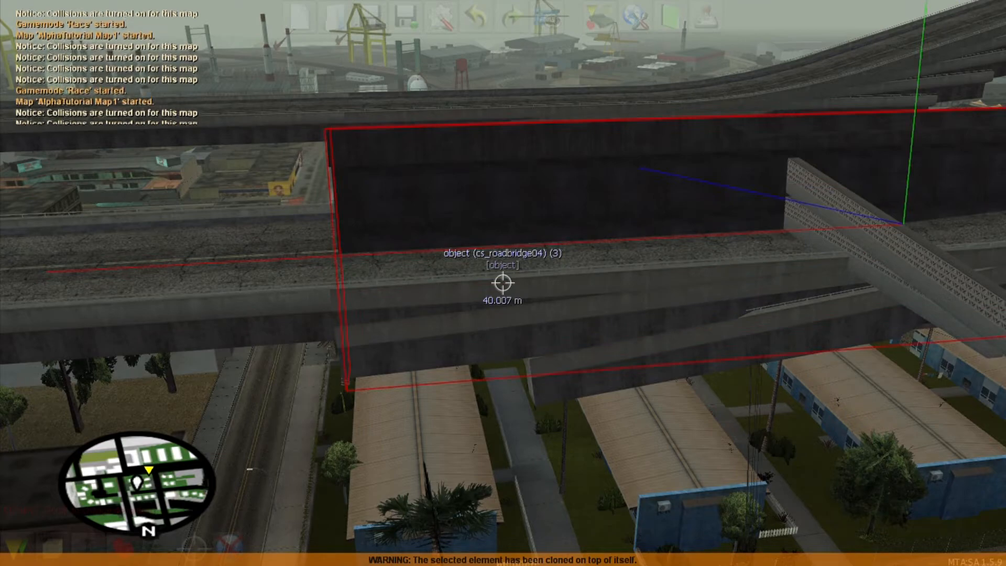
key("ctrl+Page_Down")
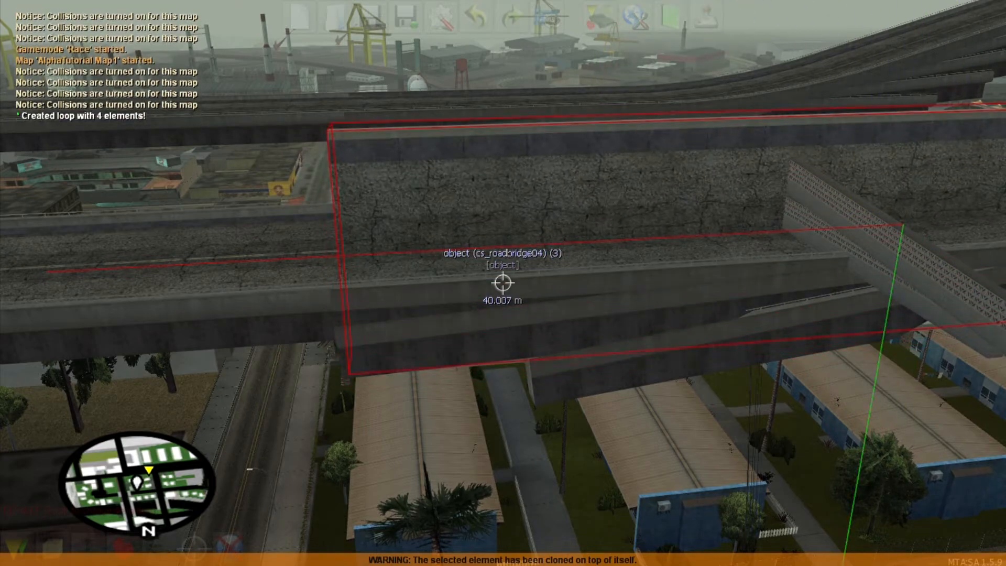
key("Delete")
Step: Delete two stray wall sections on the bridge
key("s")
key("a")
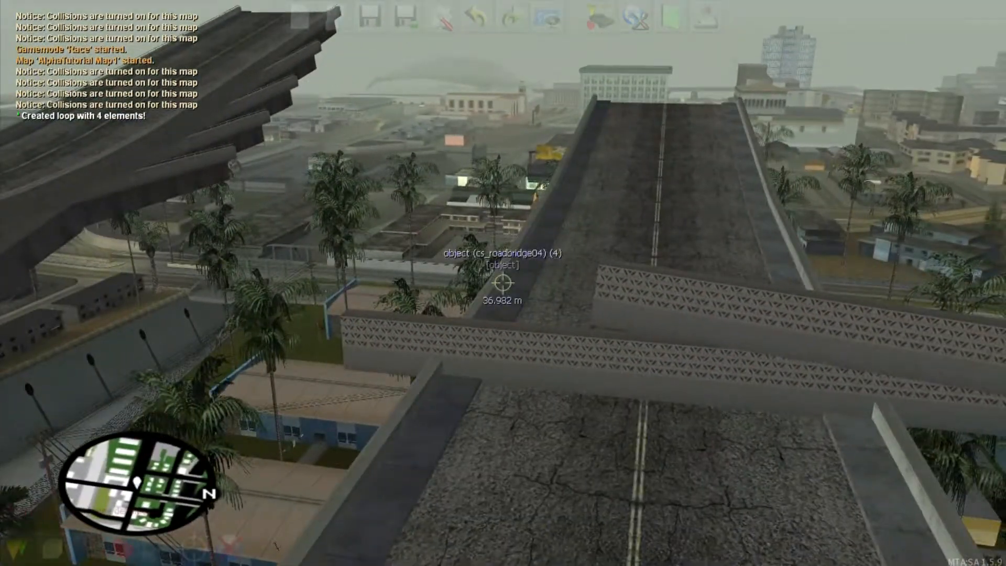
key("d")
left_click(502, 283)
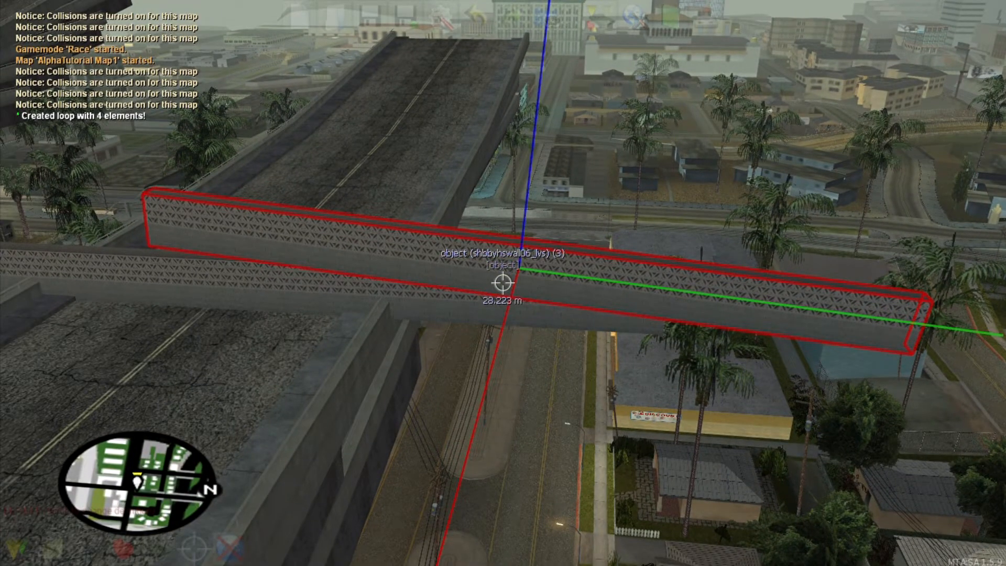
key("Delete")
key("d")
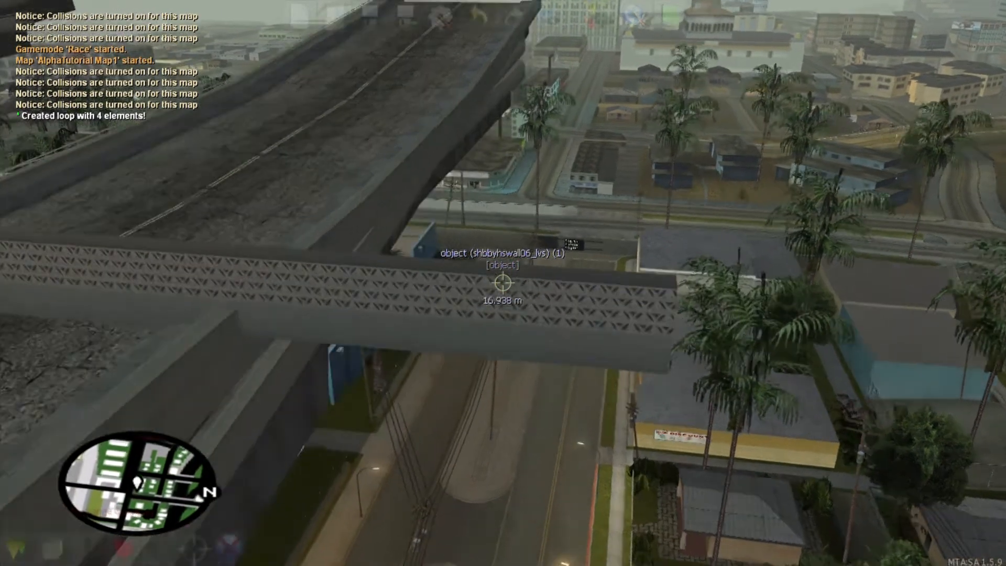
left_click(503, 283)
key("Delete")
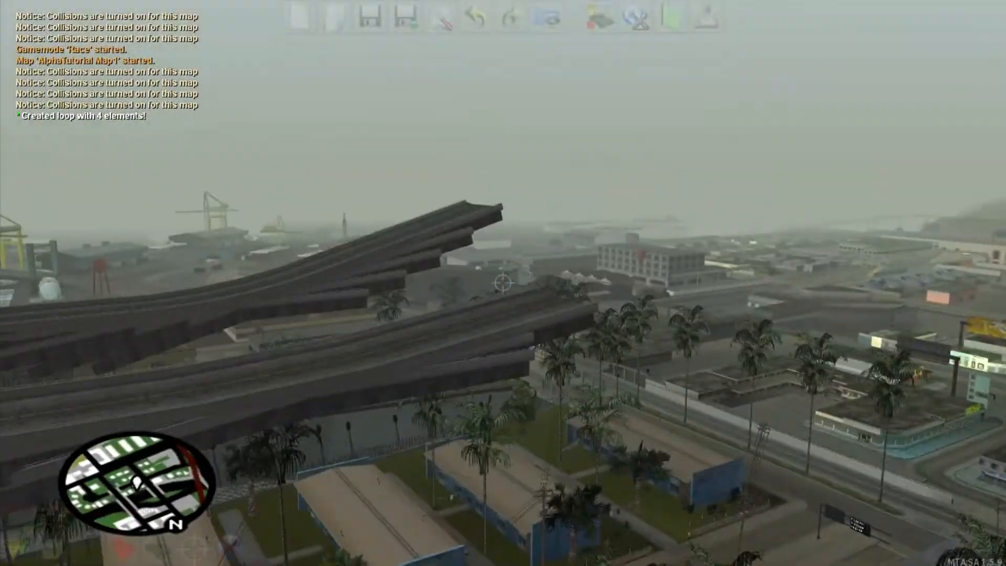
Step: Delete the extra bridge pieces cs_roadbridge04 (5) and (4)
key("w")
right_click(503, 283)
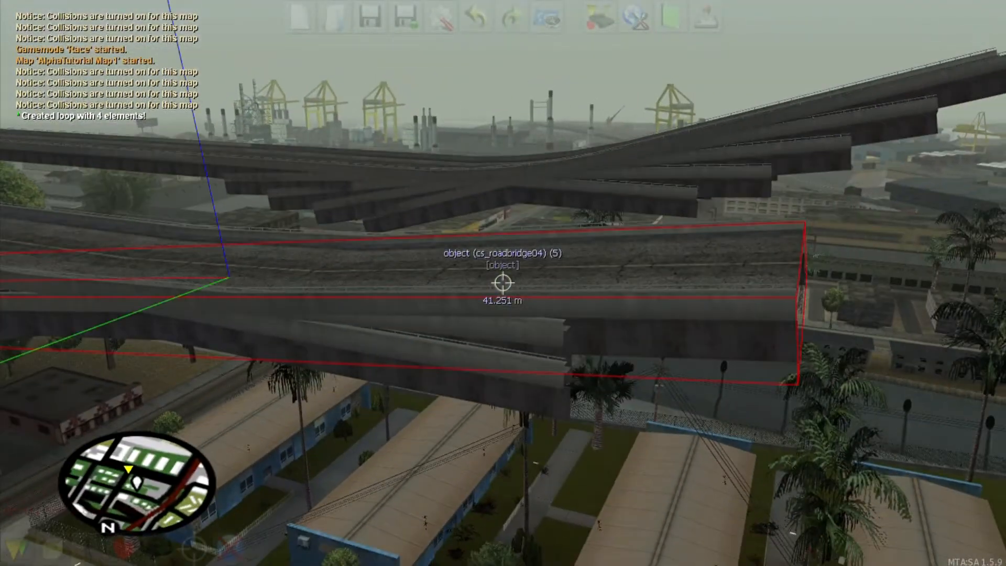
key("Delete")
key("s")
right_click(502, 283)
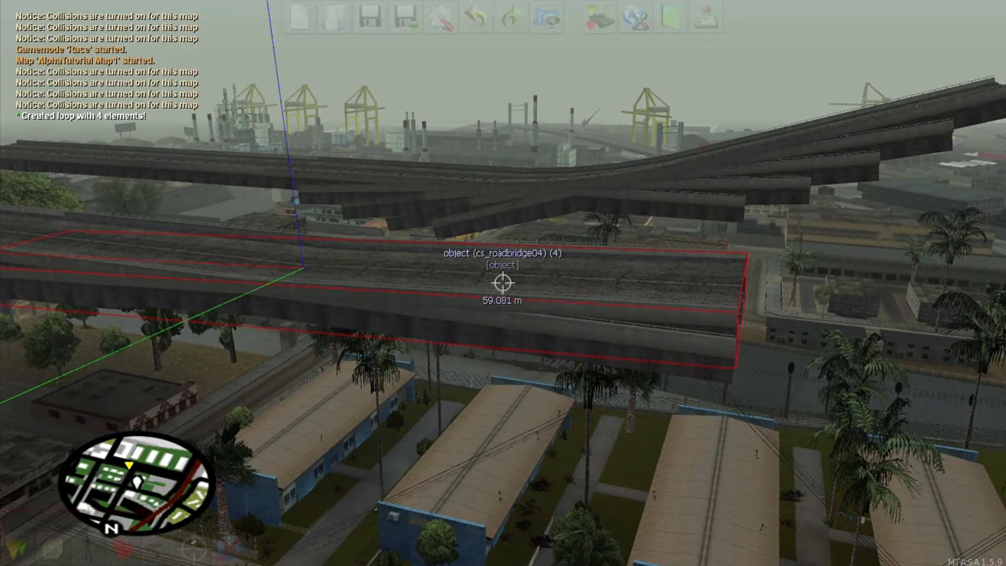
key("Delete")
key("a")
key("s")
key("f")
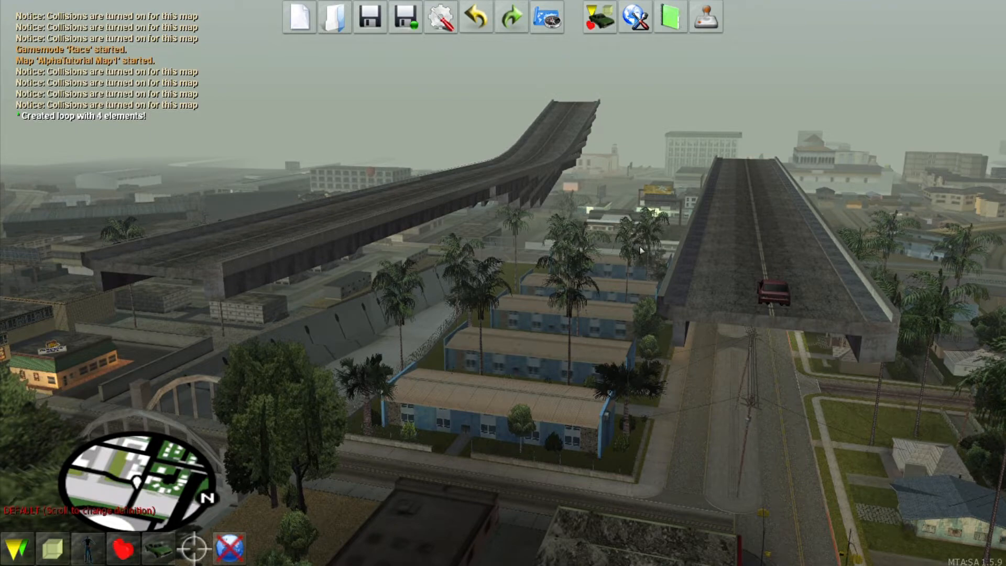
key("f")
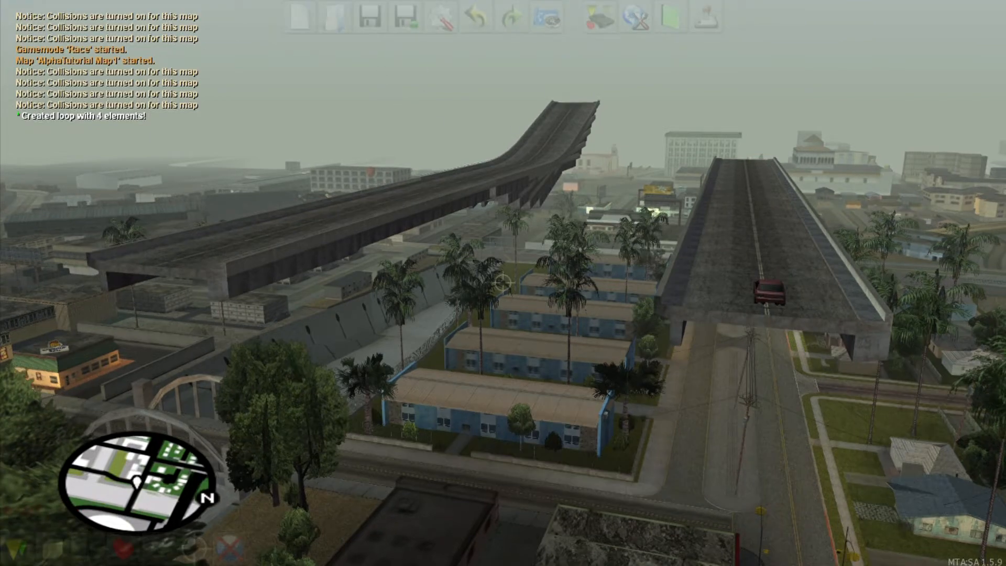
key("f")
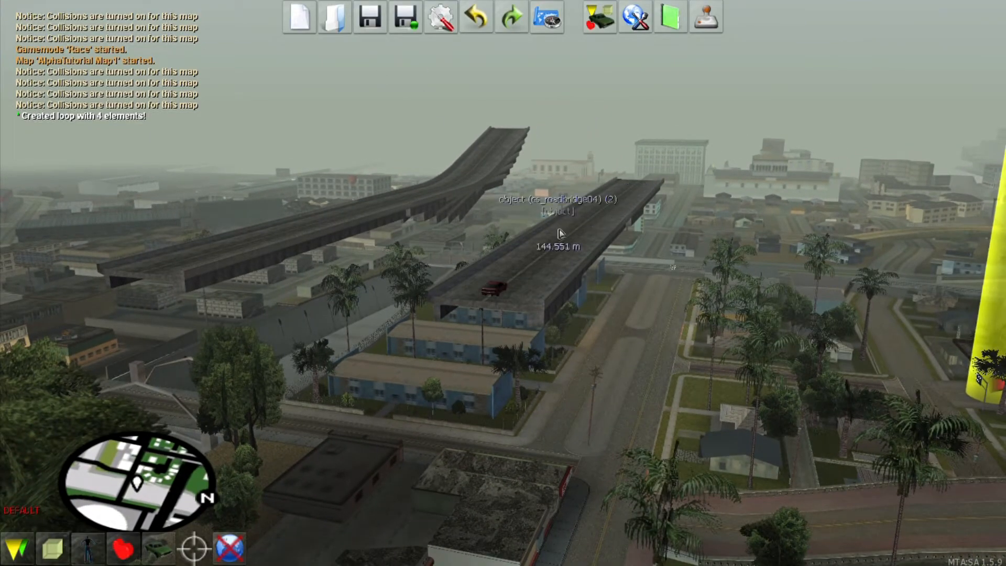
key("f")
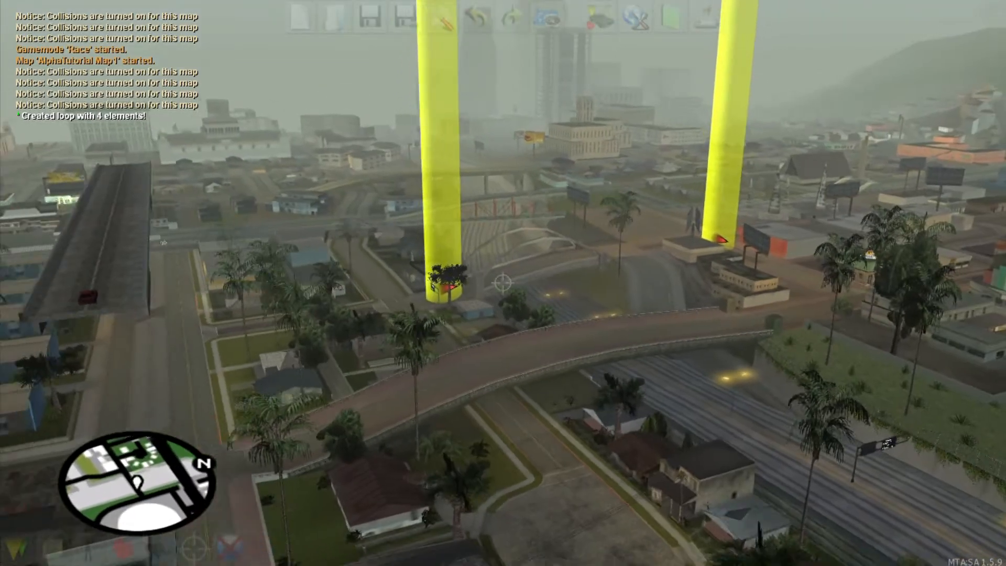
key("f")
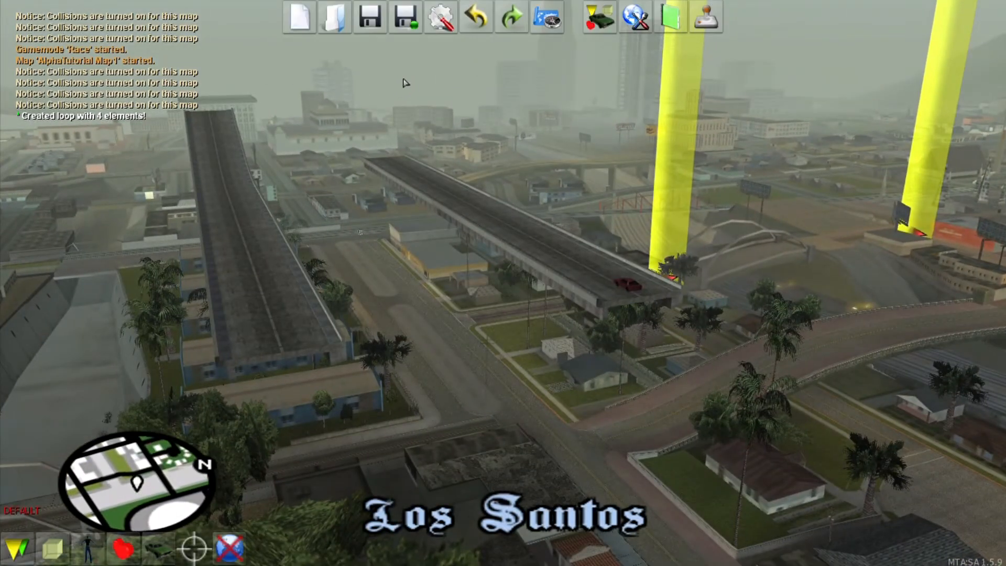